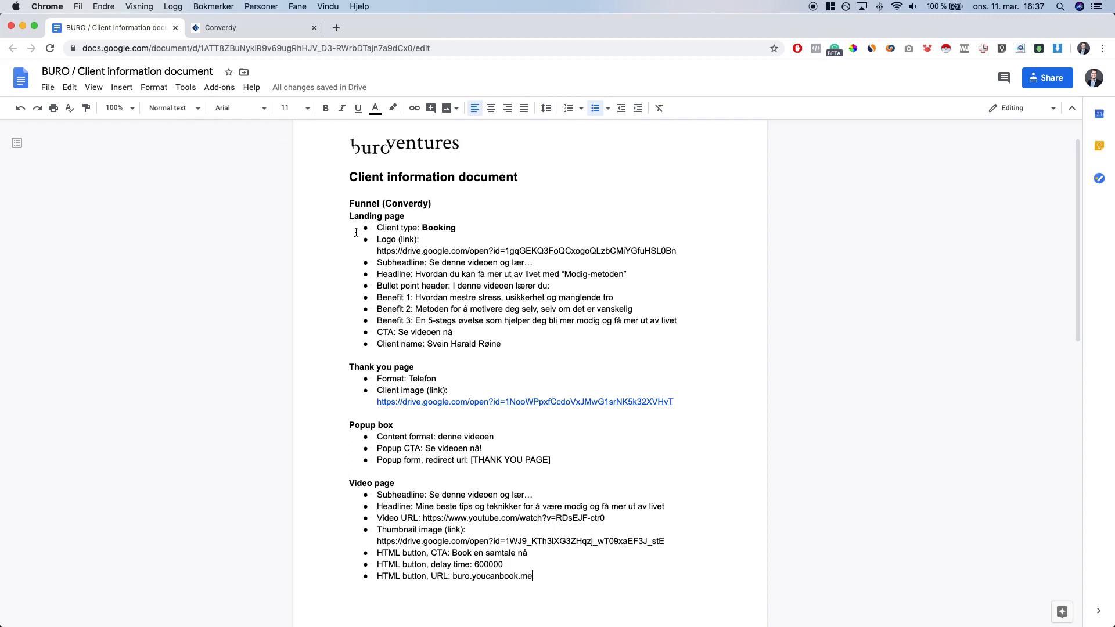
Review the BURO client information document's funnel brief, then go to the Converdy admin
{"action": "left_click", "coordinate": [350, 179]}
{"action": "left_click", "coordinate": [223, 33]}
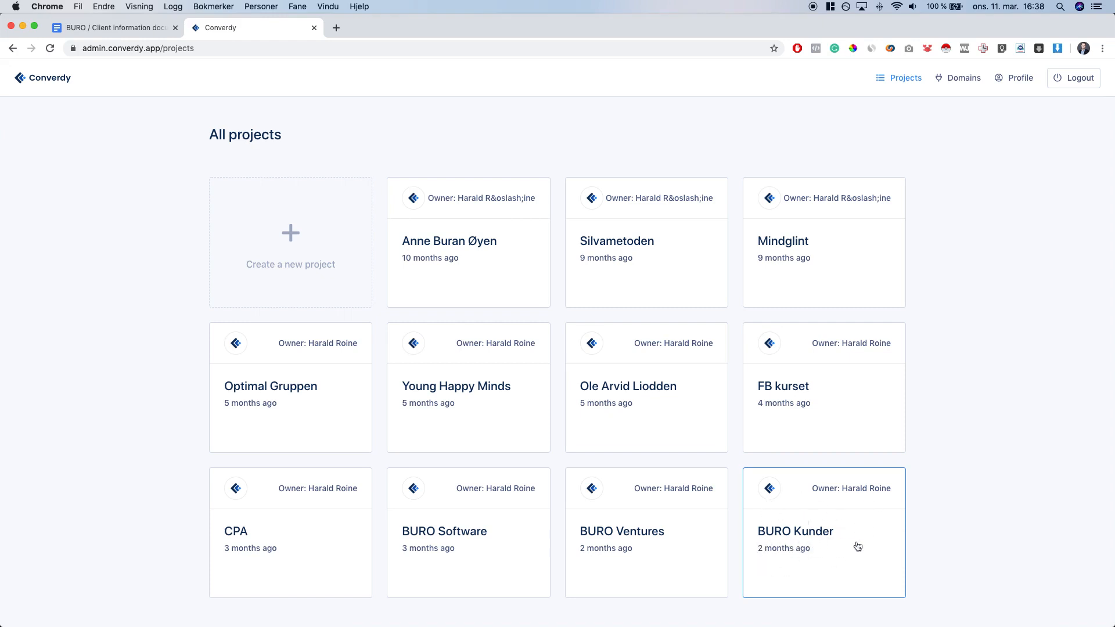
Open the BURO Kunder project's list of funnels
{"action": "left_click", "coordinate": [818, 532]}
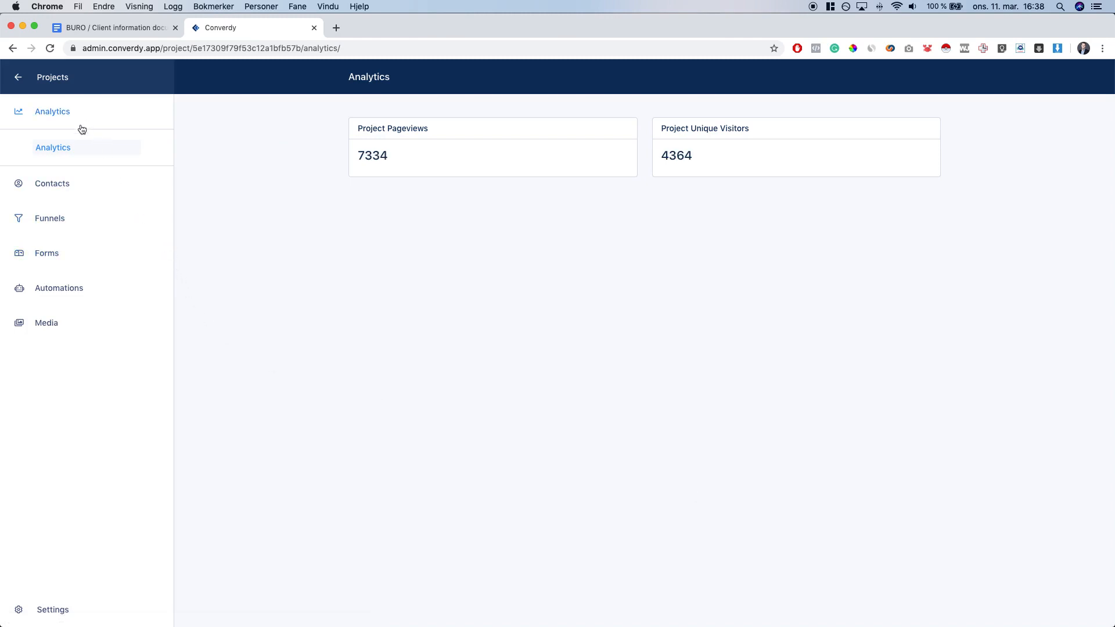
{"action": "left_click", "coordinate": [65, 226]}
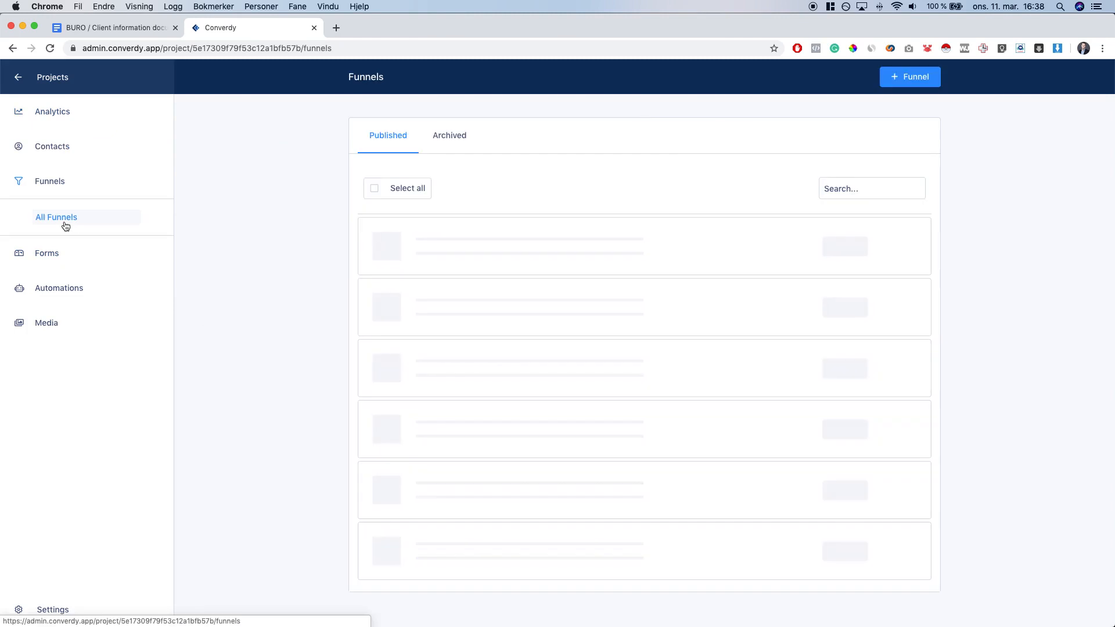
{"action": "scroll", "coordinate": [401, 302], "scroll_direction": "down", "scroll_amount": 1}
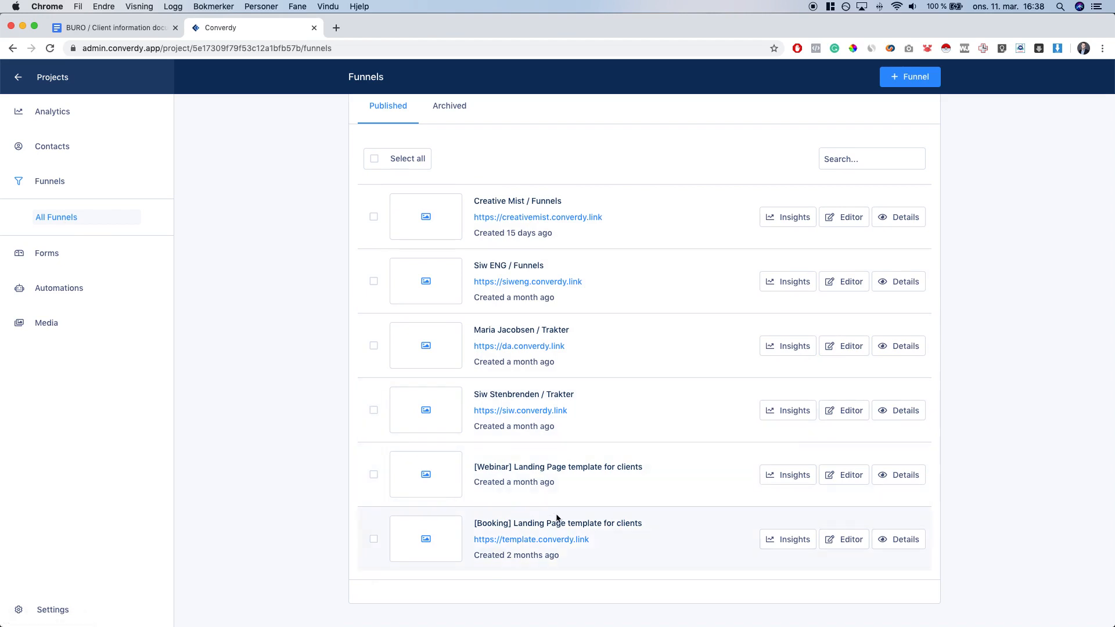
Open the details of the '[Booking] Landing Page template for clients' funnel
{"action": "double_click", "coordinate": [486, 524]}
{"action": "left_click", "coordinate": [555, 526]}
{"action": "triple_click", "coordinate": [588, 522]}
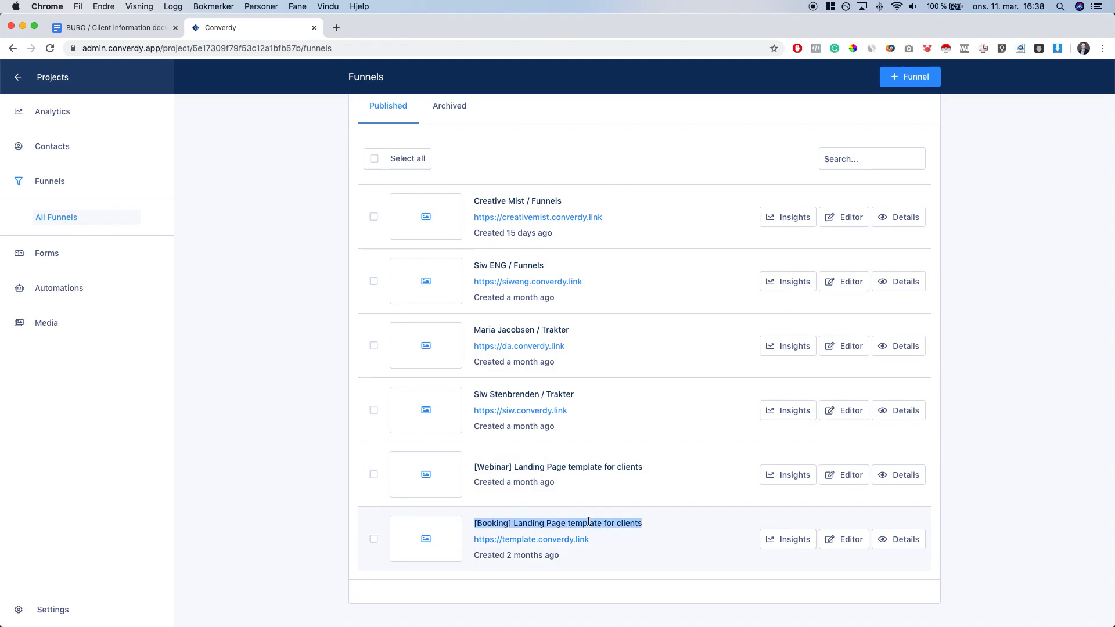
{"action": "left_click", "coordinate": [592, 532]}
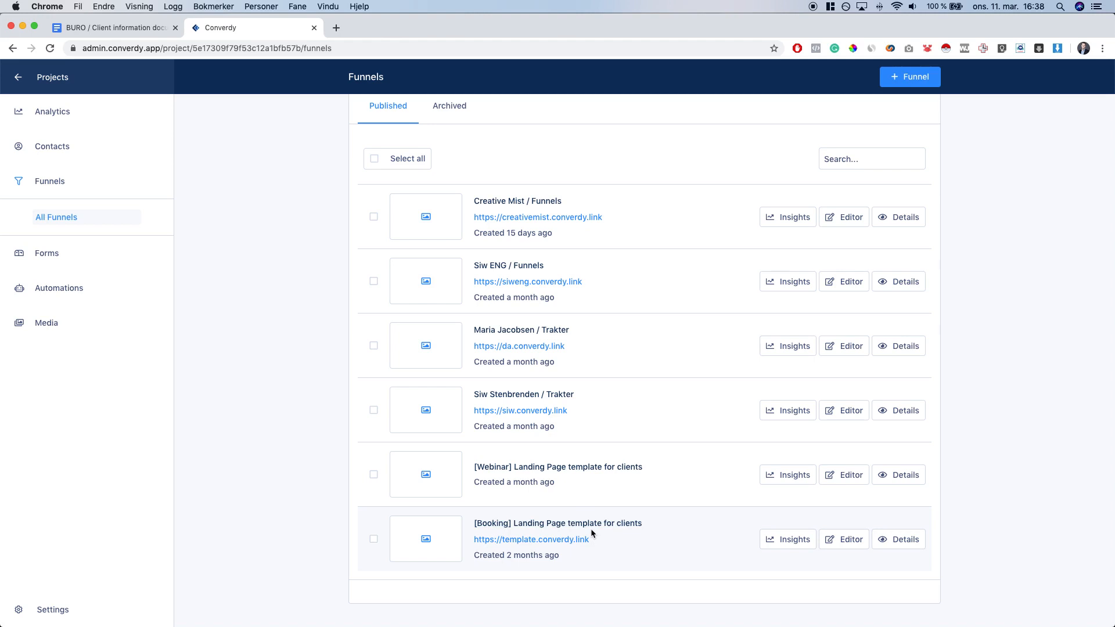
{"action": "triple_click", "coordinate": [529, 467]}
{"action": "left_click", "coordinate": [560, 491]}
{"action": "left_click", "coordinate": [898, 548]}
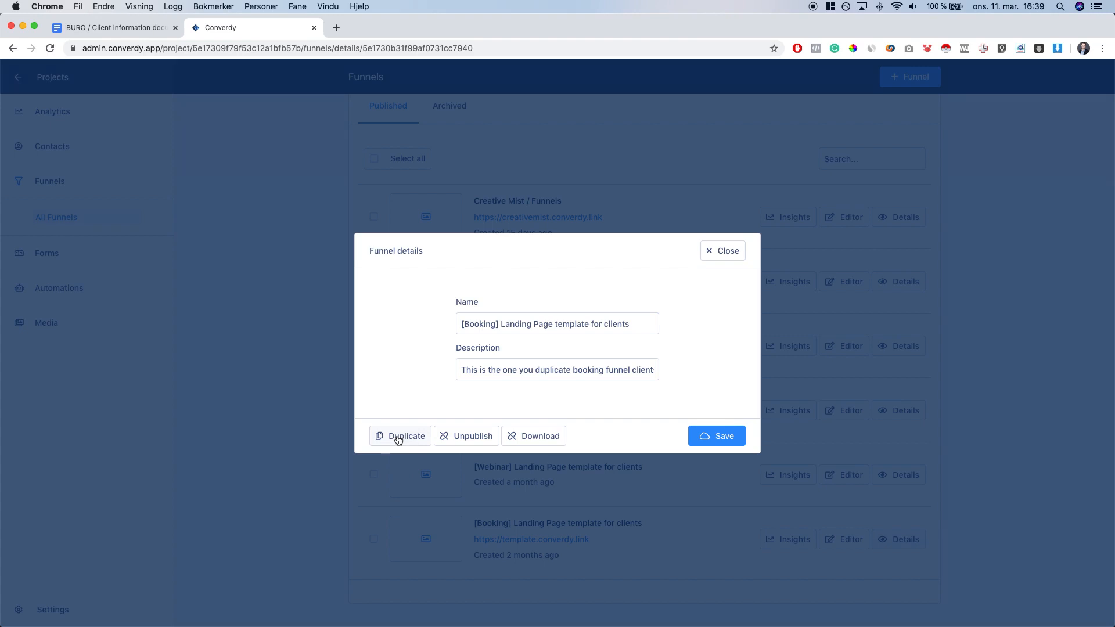
Duplicate the '[Booking] Landing Page template for clients' funnel and dismiss the success toast
{"action": "left_click", "coordinate": [398, 436]}
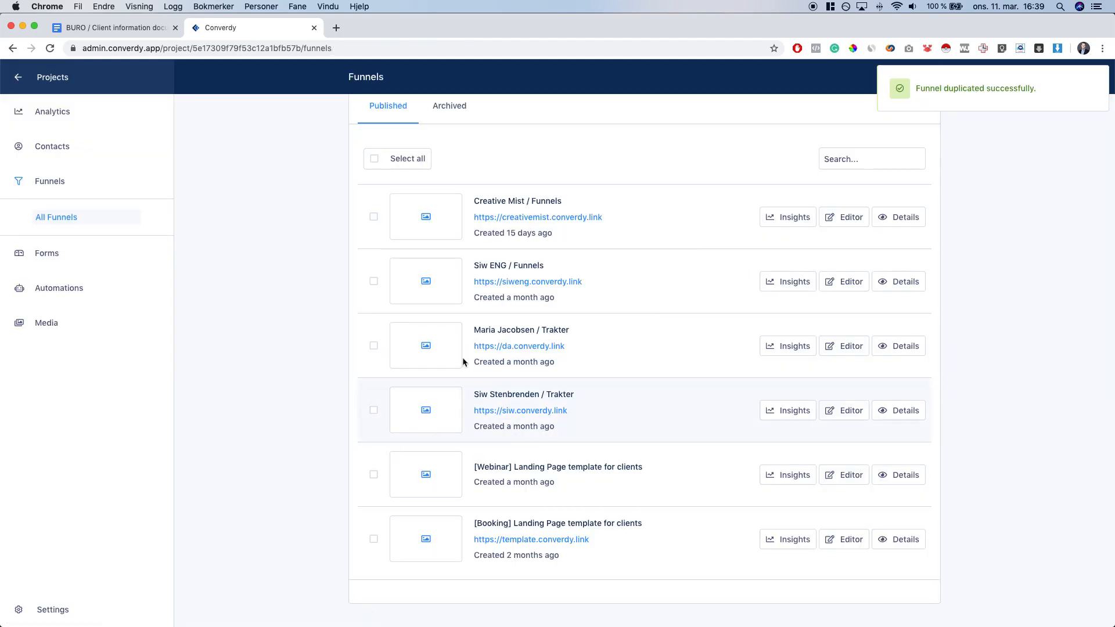
{"action": "left_click_drag", "start_coordinate": [922, 89], "coordinate": [1002, 98]}
{"action": "left_click", "coordinate": [981, 195]}
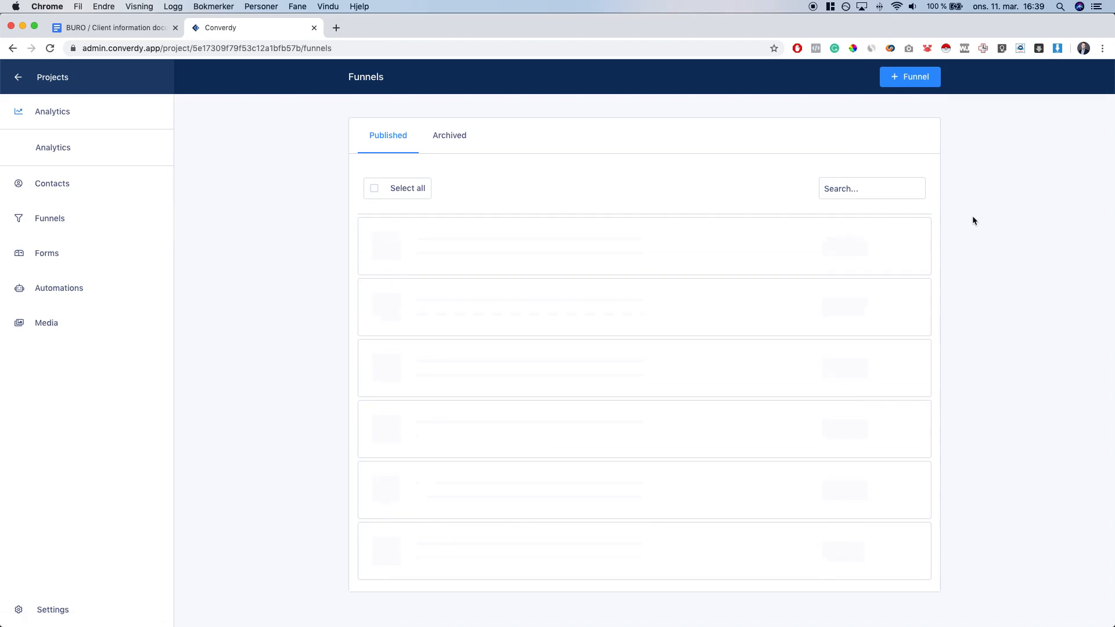
Open the details of the new booking funnel copy and select its name
{"action": "double_click", "coordinate": [490, 239]}
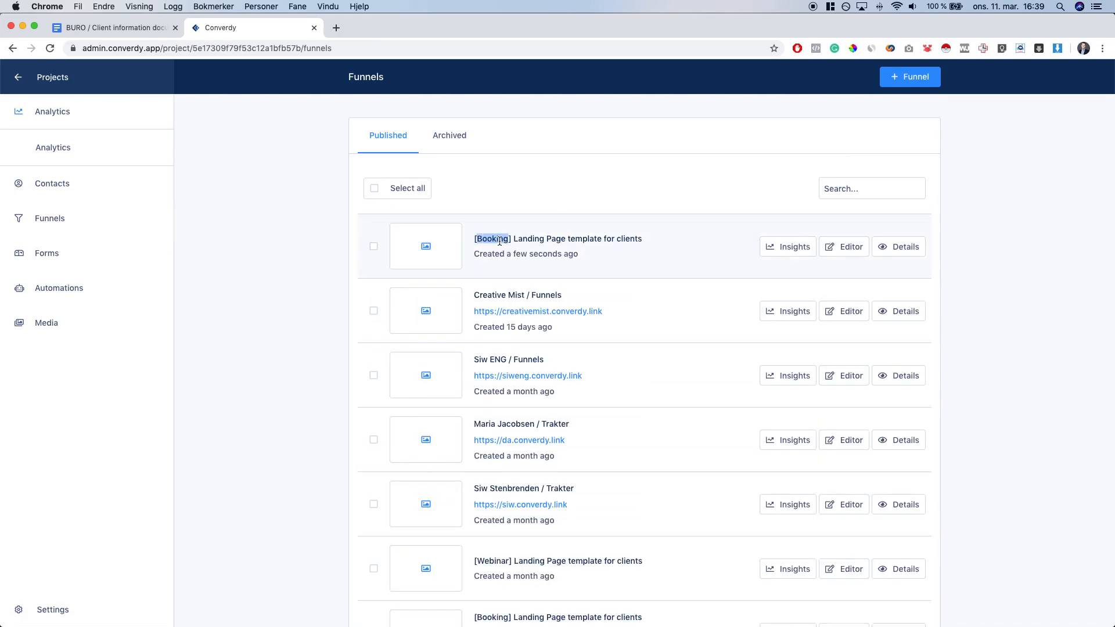
{"action": "left_click_drag", "start_coordinate": [512, 239], "coordinate": [638, 238]}
{"action": "left_click", "coordinate": [642, 245]}
{"action": "left_click", "coordinate": [910, 248]}
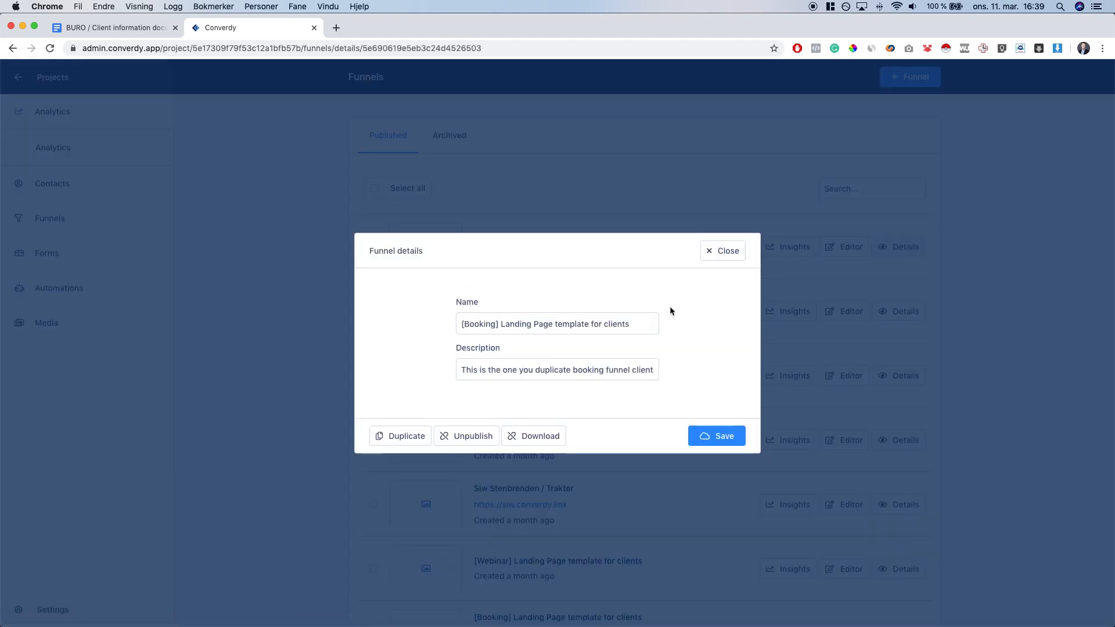
{"action": "left_click_drag", "start_coordinate": [498, 324], "coordinate": [632, 324]}
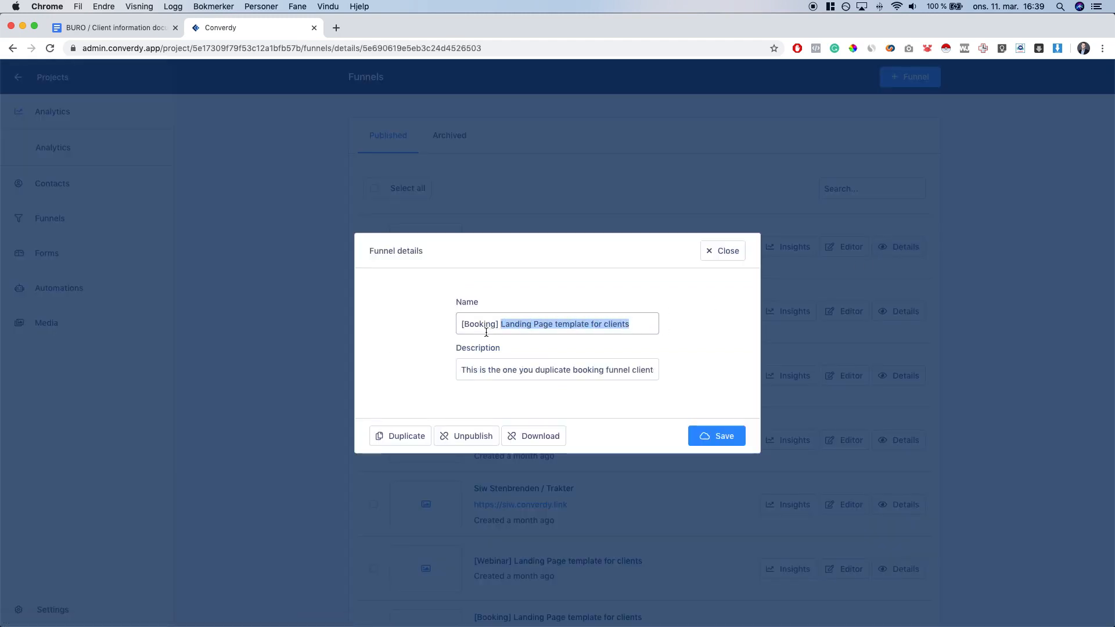
{"action": "double_click", "coordinate": [479, 324]}
{"action": "mouse_move", "coordinate": [501, 324]}
{"action": "left_mouse_down"}
{"action": "mouse_move", "coordinate": [631, 324]}
{"action": "mouse_move", "coordinate": [501, 324]}
{"action": "left_mouse_up"}
Copy the client's name from the Google Doc into the funnel's Name field
{"action": "key", "text": "super+alt+Left"}
{"action": "left_click", "coordinate": [452, 239]}
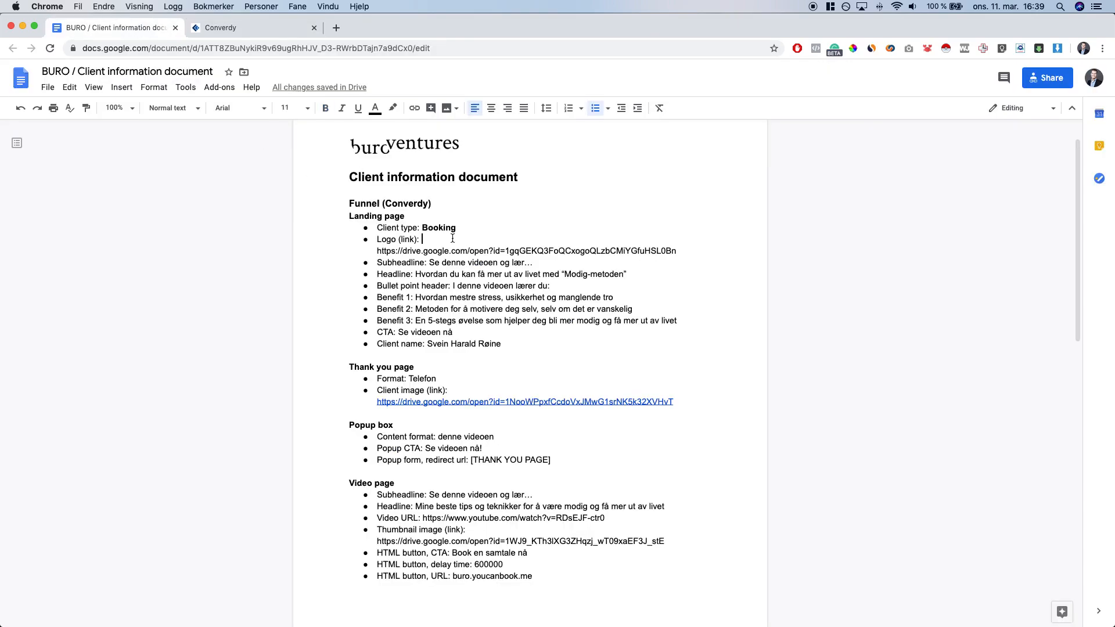
{"action": "left_click_drag", "start_coordinate": [427, 347], "coordinate": [504, 350]}
{"action": "key", "text": "super+c"}
{"action": "left_click", "coordinate": [211, 29]}
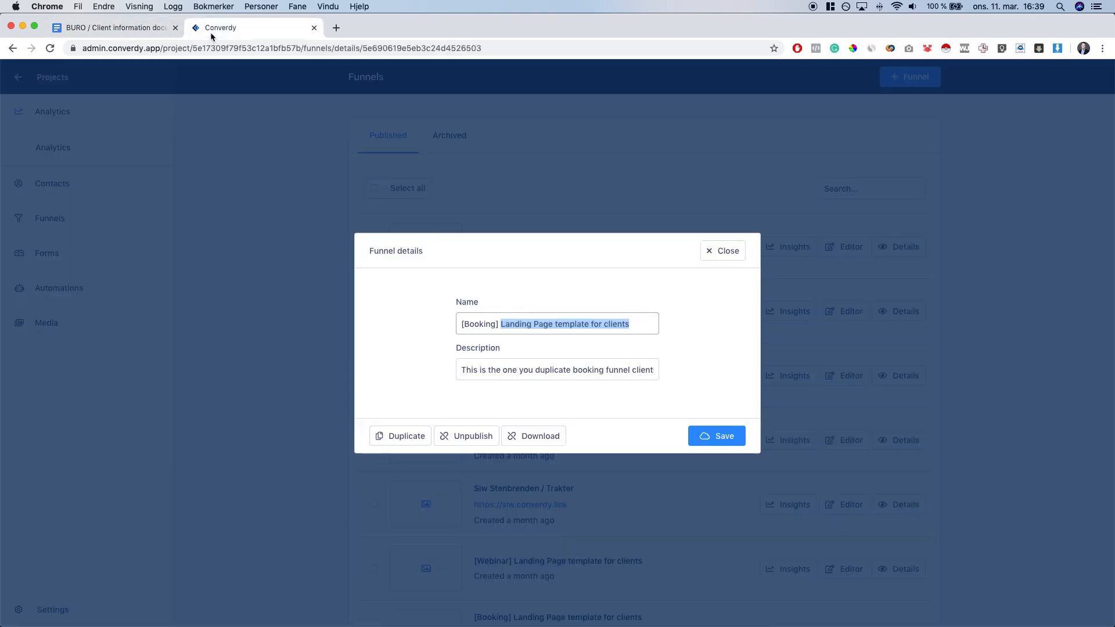
{"action": "key", "text": "super+v"}
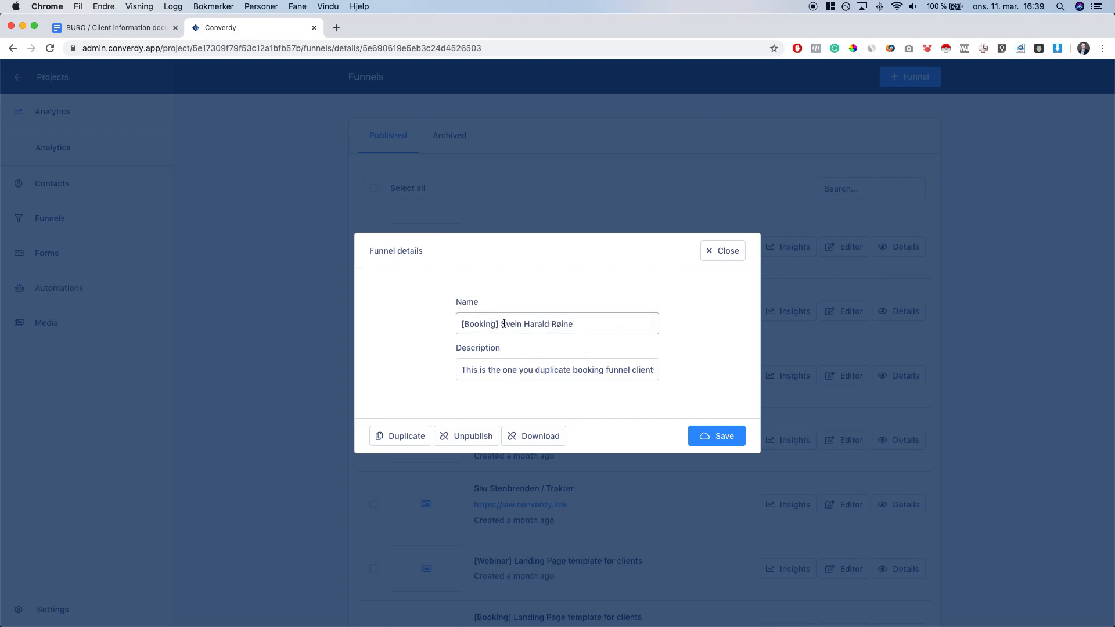
Clear the funnel description, save the renamed copy, and open it in the editor
{"action": "left_click_drag", "start_coordinate": [505, 324], "coordinate": [634, 321]}
{"action": "left_click", "coordinate": [590, 370]}
{"action": "key", "text": "super+a"}
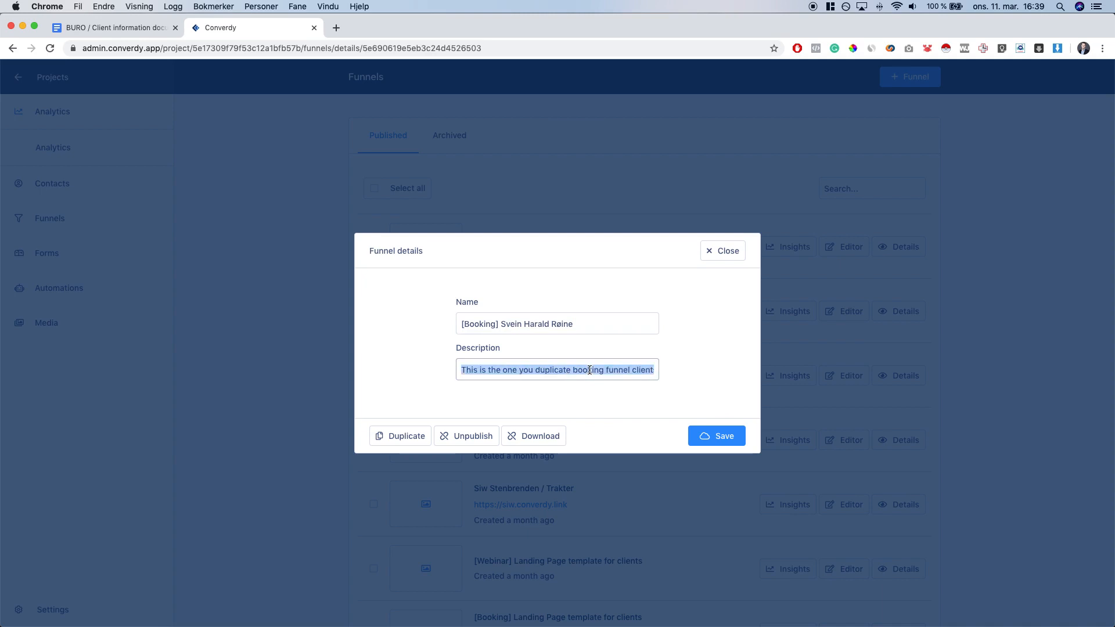
{"action": "key", "text": "BackSpace"}
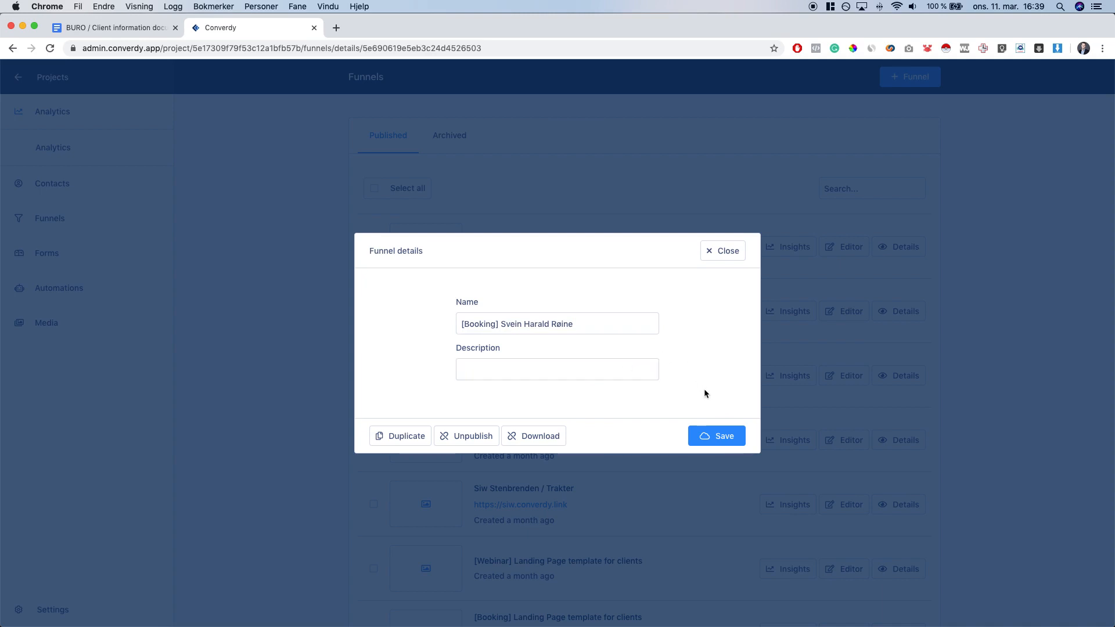
{"action": "left_click", "coordinate": [726, 437]}
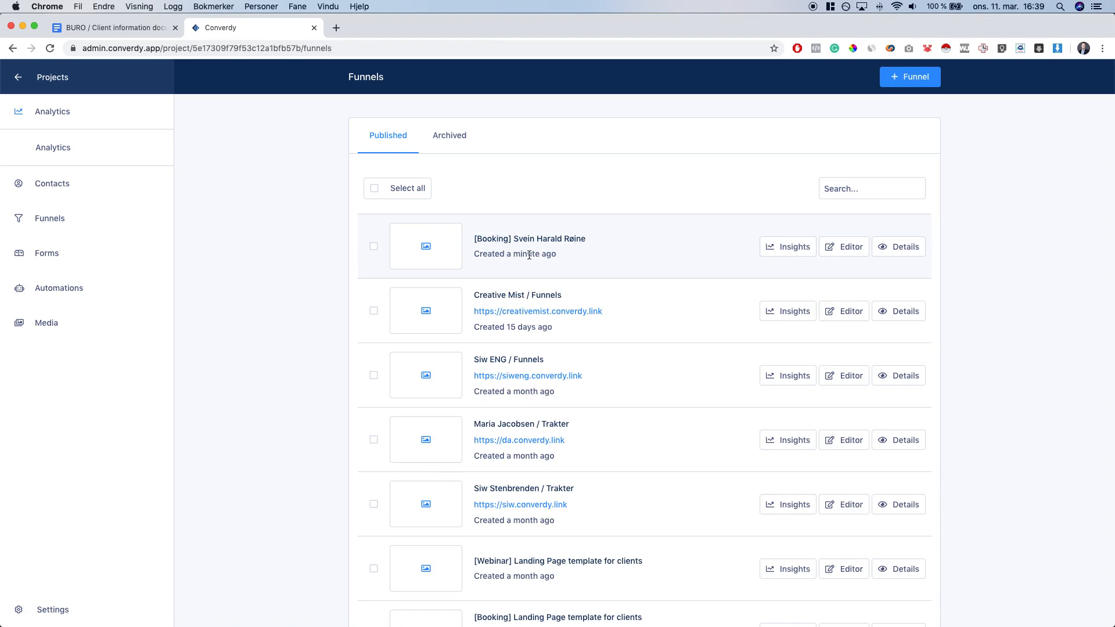
{"action": "left_click", "coordinate": [842, 254]}
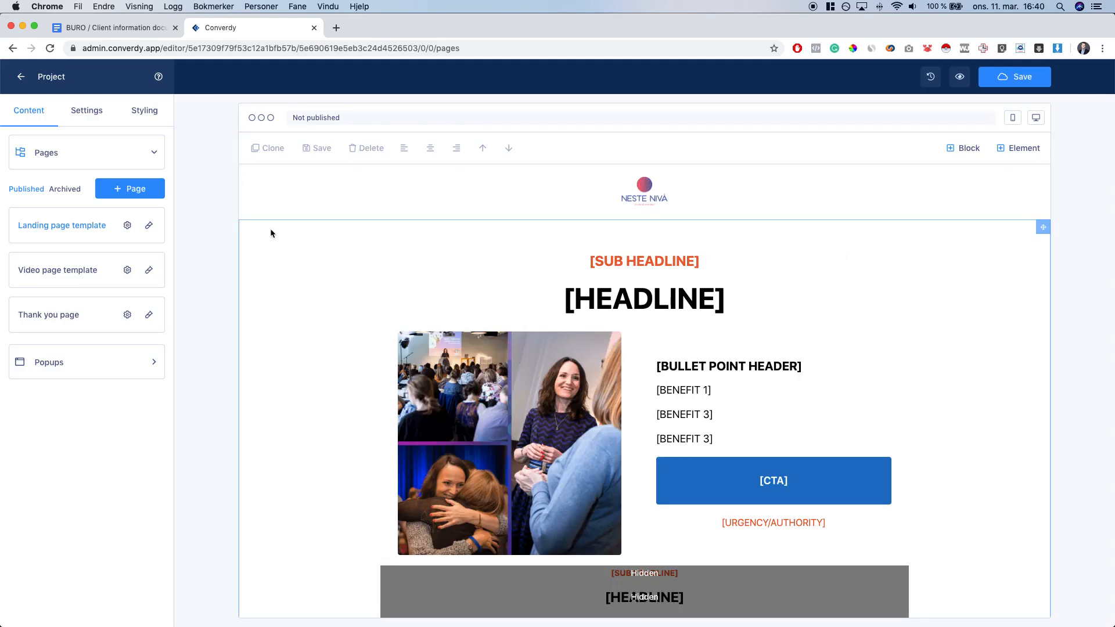
Select the Logo (link) Drive URL in the client information document
{"action": "left_click", "coordinate": [116, 29]}
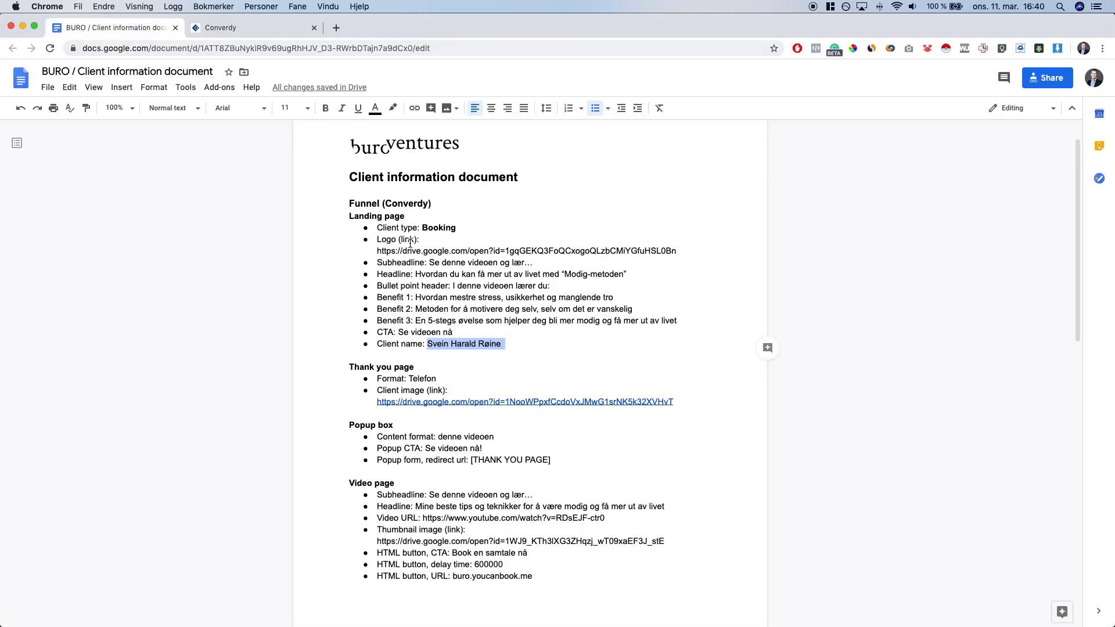
{"action": "left_click_drag", "start_coordinate": [379, 253], "coordinate": [678, 251]}
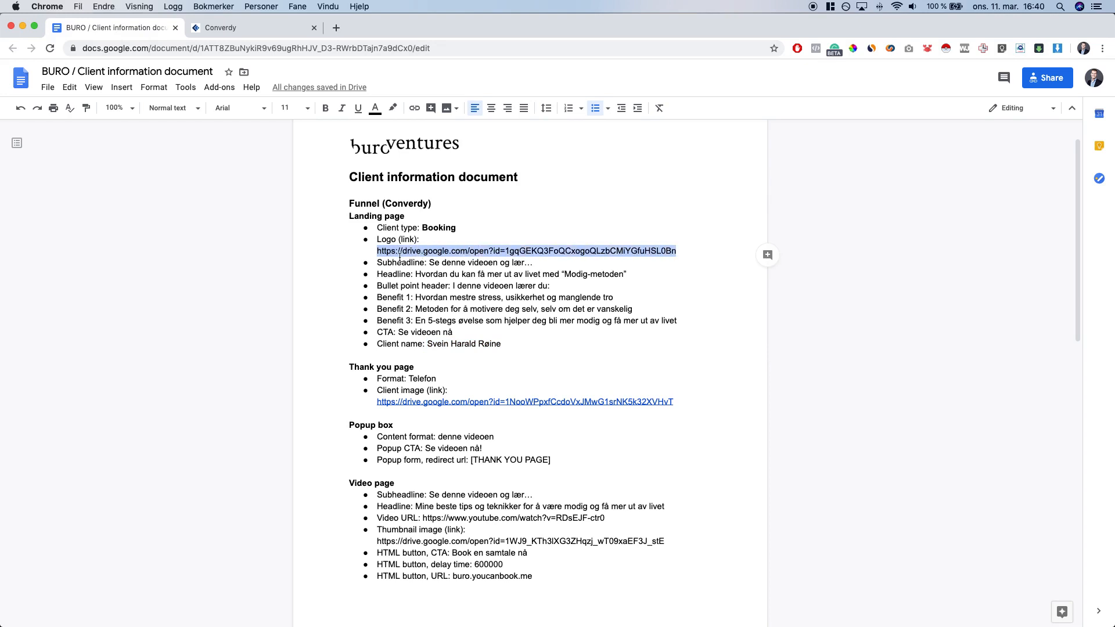
Open the logo's Drive link in a new tab and download Logo Black.png
{"action": "key", "text": "super+t"}
{"action": "key", "text": "super+v"}
{"action": "key", "text": "Return"}
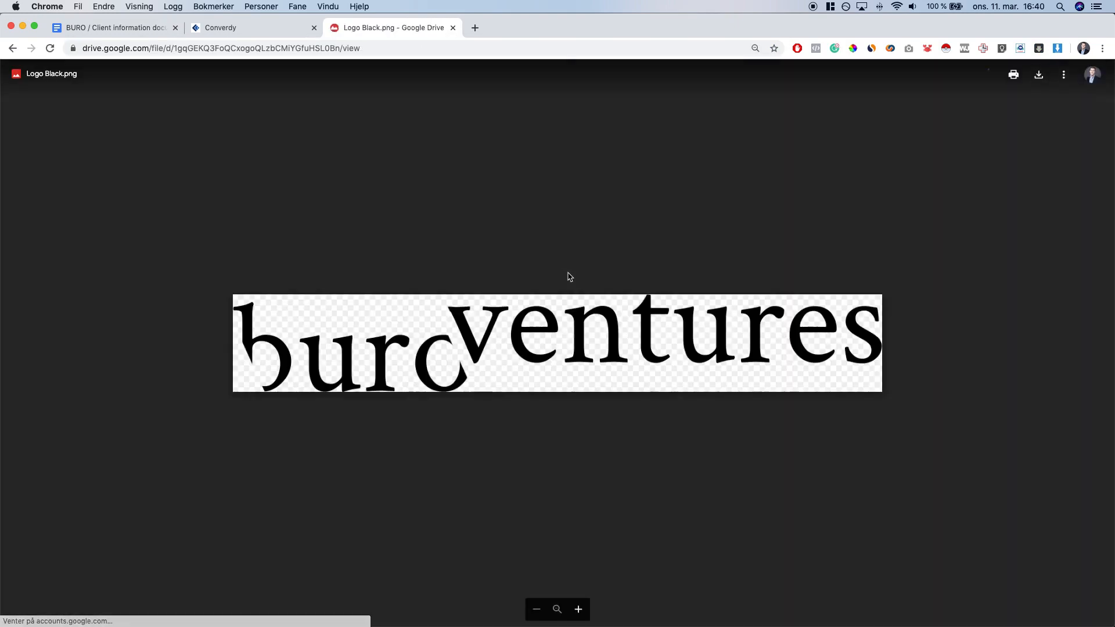
{"action": "left_click", "coordinate": [1038, 75]}
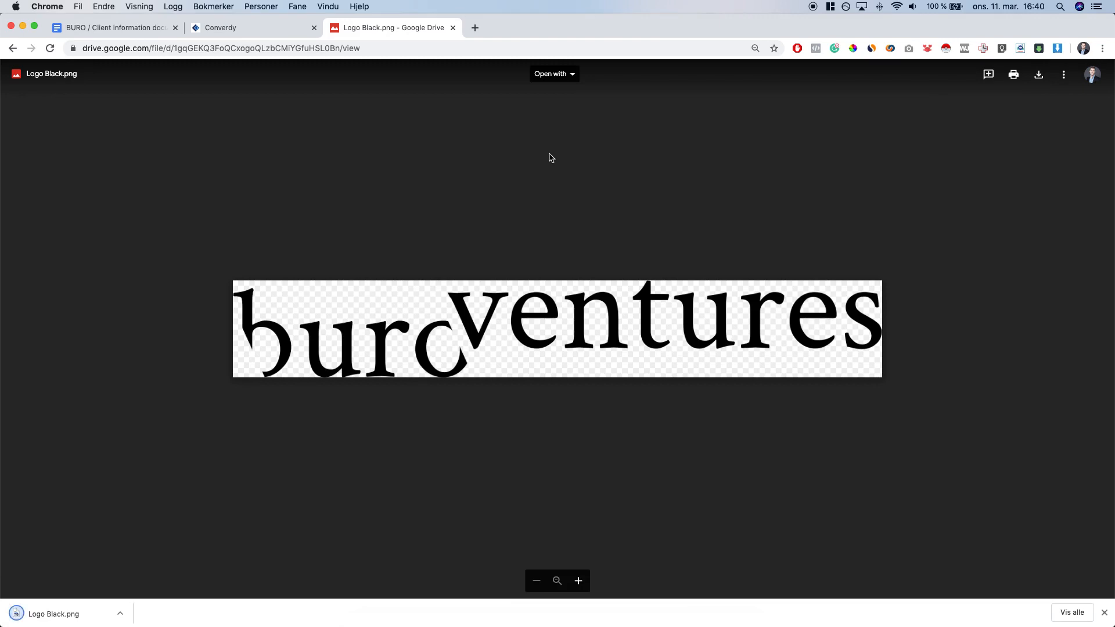
{"action": "left_click", "coordinate": [228, 30]}
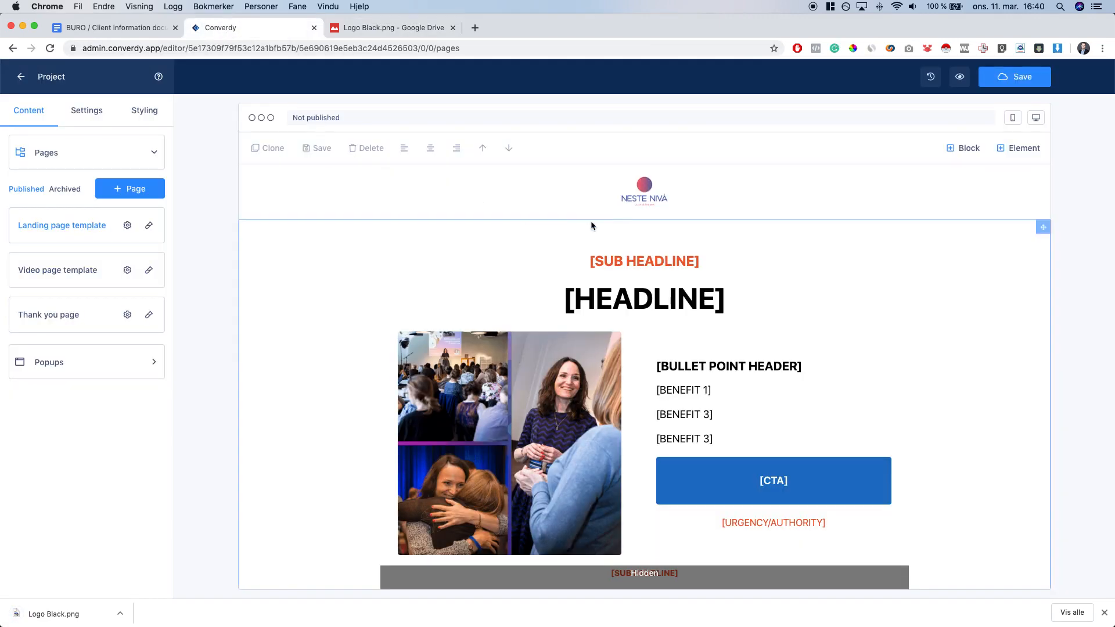
Replace the template's header logo with the uploaded Logo Black.png buroventures logo
{"action": "left_click", "coordinate": [644, 186]}
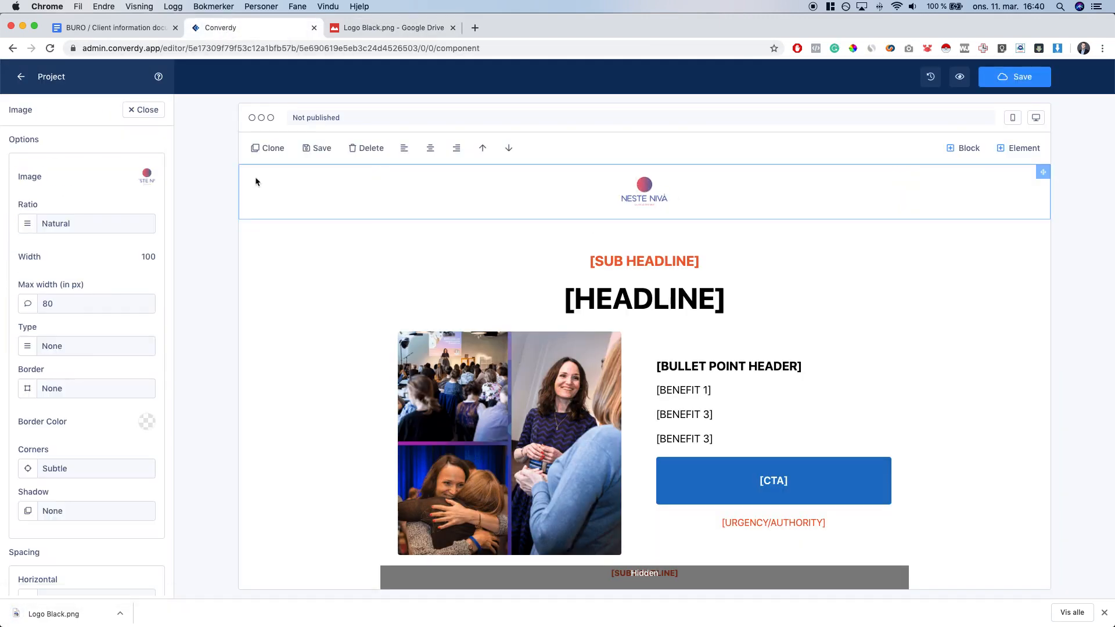
{"action": "left_click", "coordinate": [148, 175]}
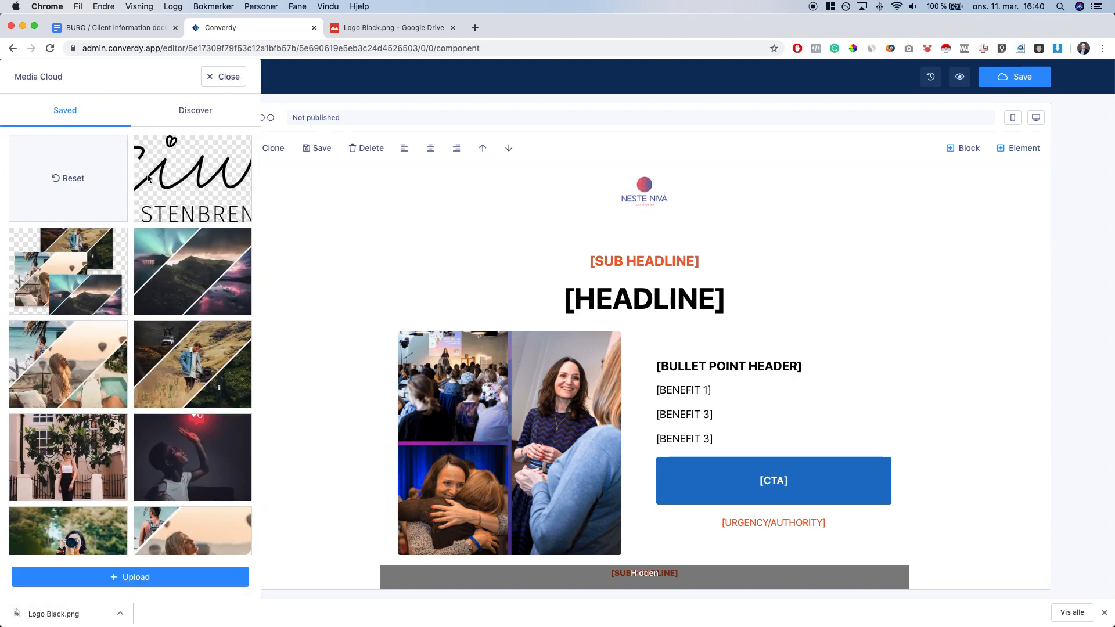
{"action": "left_click", "coordinate": [157, 578]}
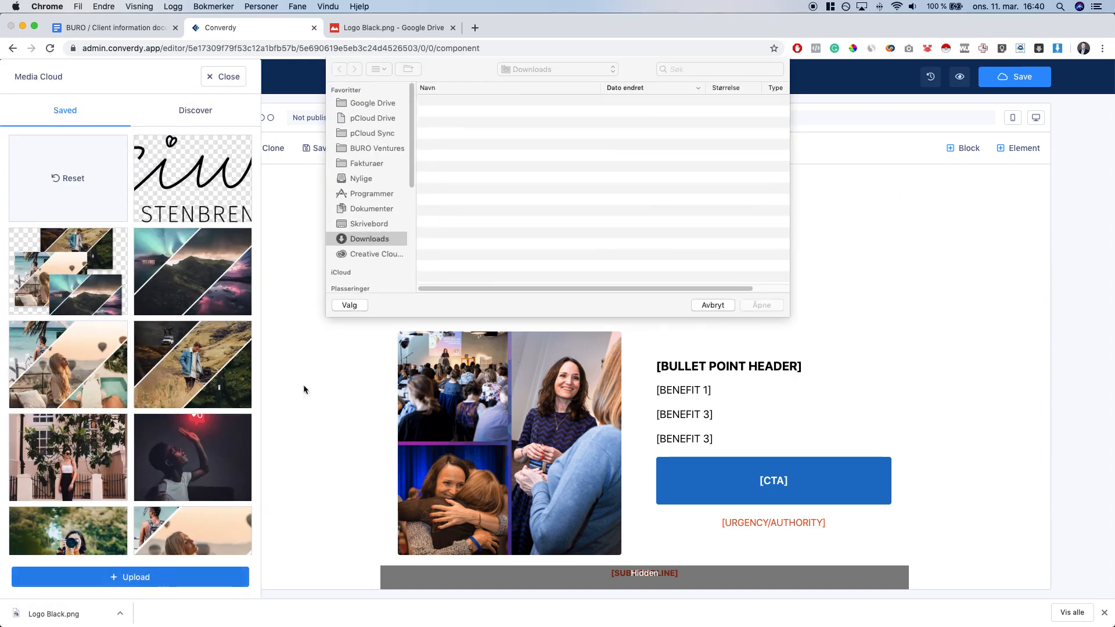
{"action": "double_click", "coordinate": [479, 103]}
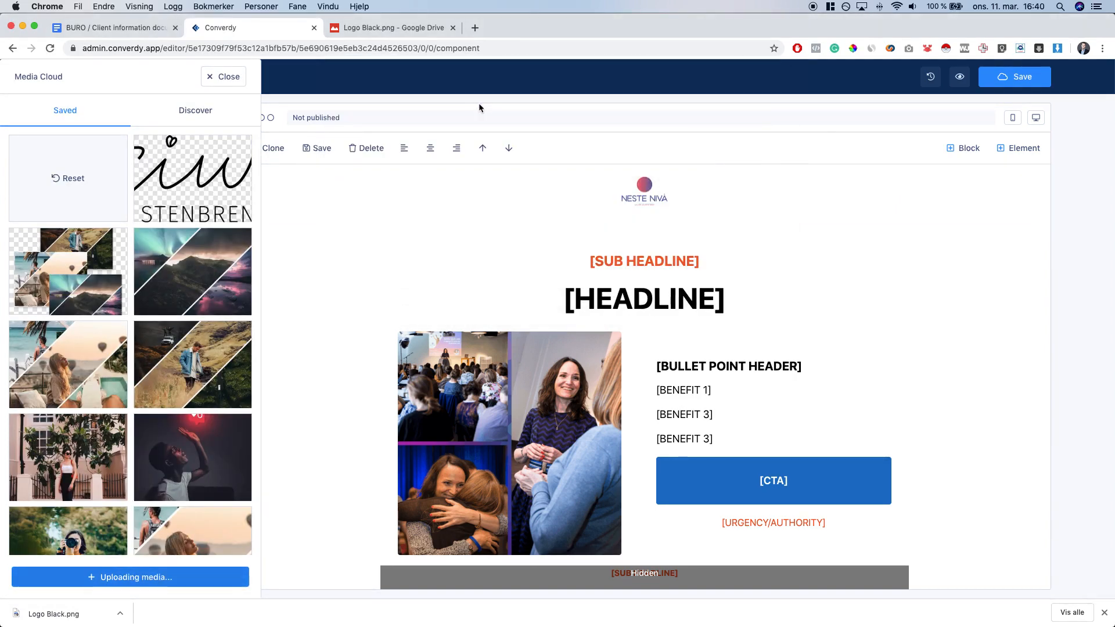
{"action": "scroll", "coordinate": [141, 367], "scroll_direction": "down", "scroll_amount": 10}
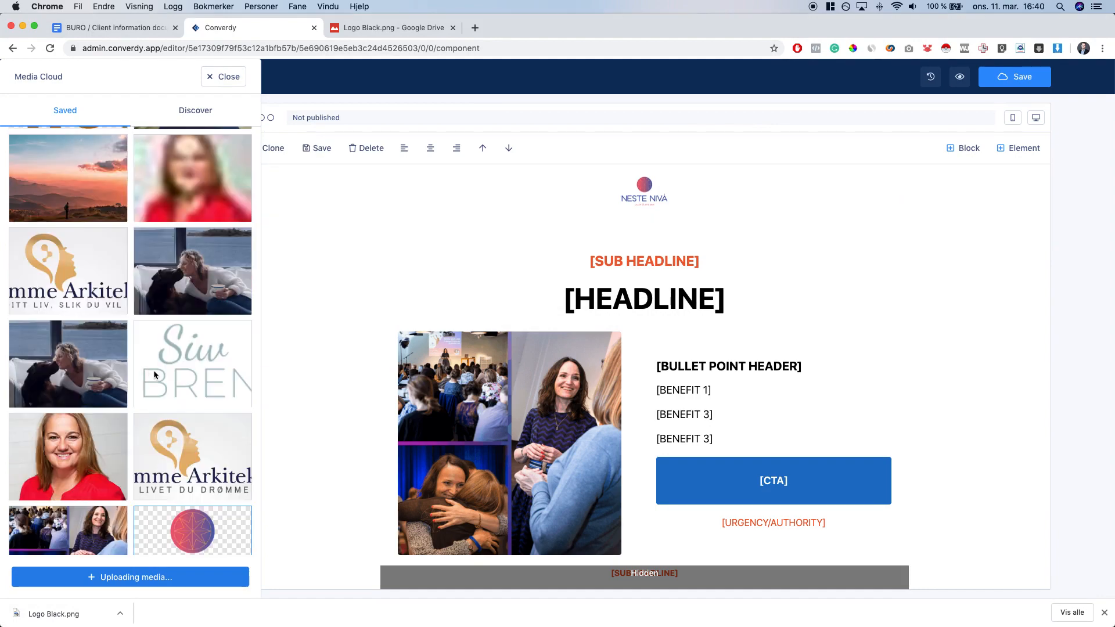
{"action": "scroll", "coordinate": [137, 472], "scroll_direction": "down", "scroll_amount": 2}
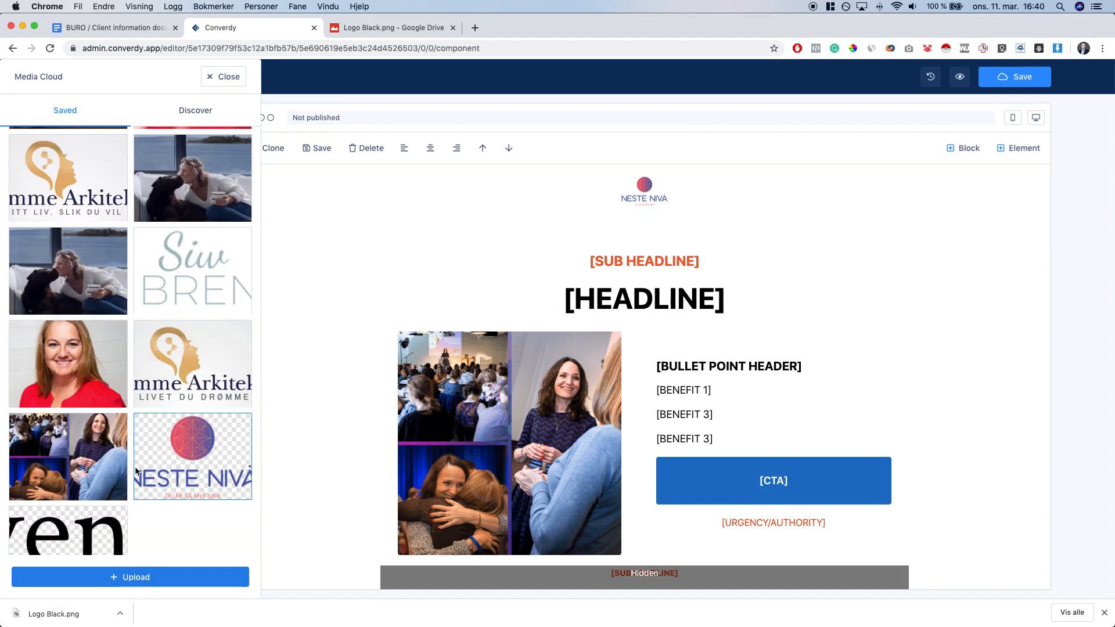
{"action": "left_click", "coordinate": [72, 538]}
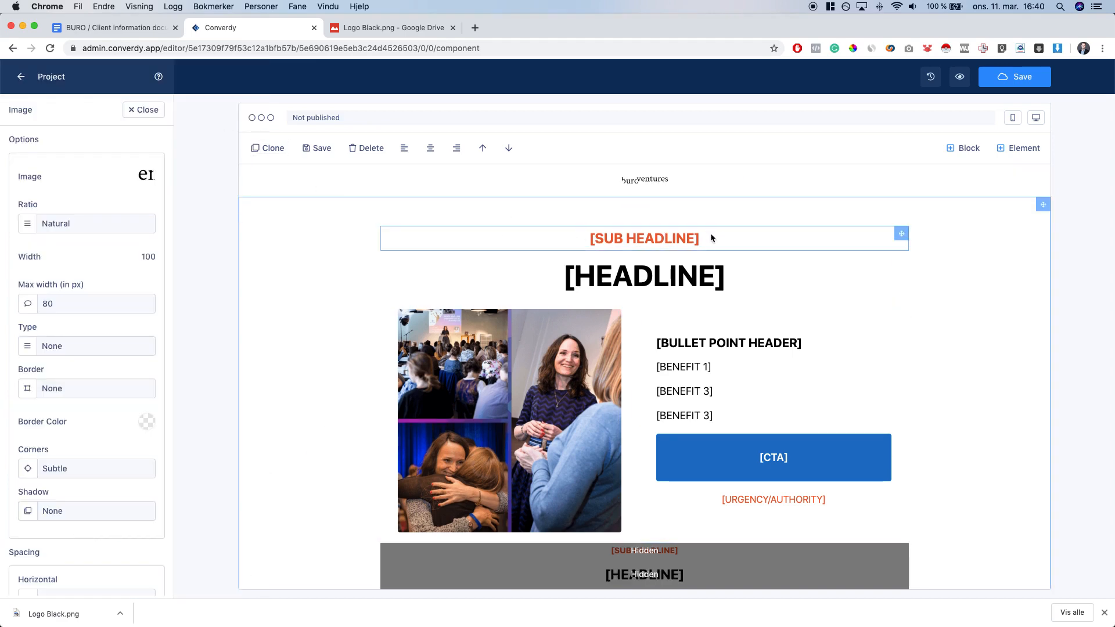
{"action": "left_click", "coordinate": [652, 239]}
Replace the [SUB HEADLINE] placeholder with the client's Subheadline from the document
{"action": "left_click_drag", "start_coordinate": [581, 239], "coordinate": [704, 238]}
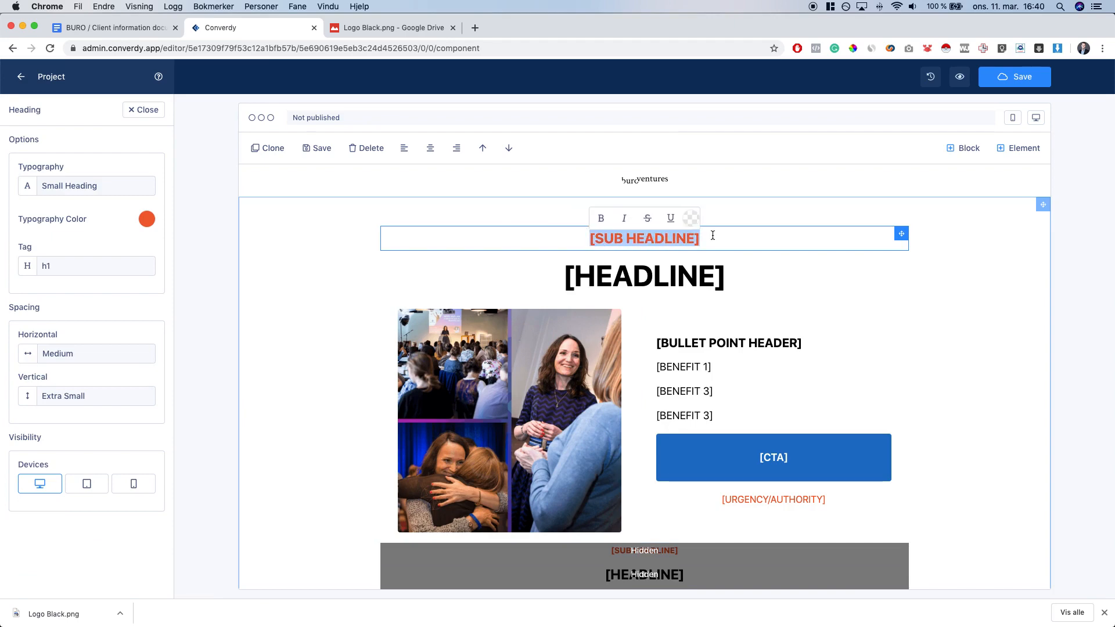
{"action": "left_click", "coordinate": [582, 276]}
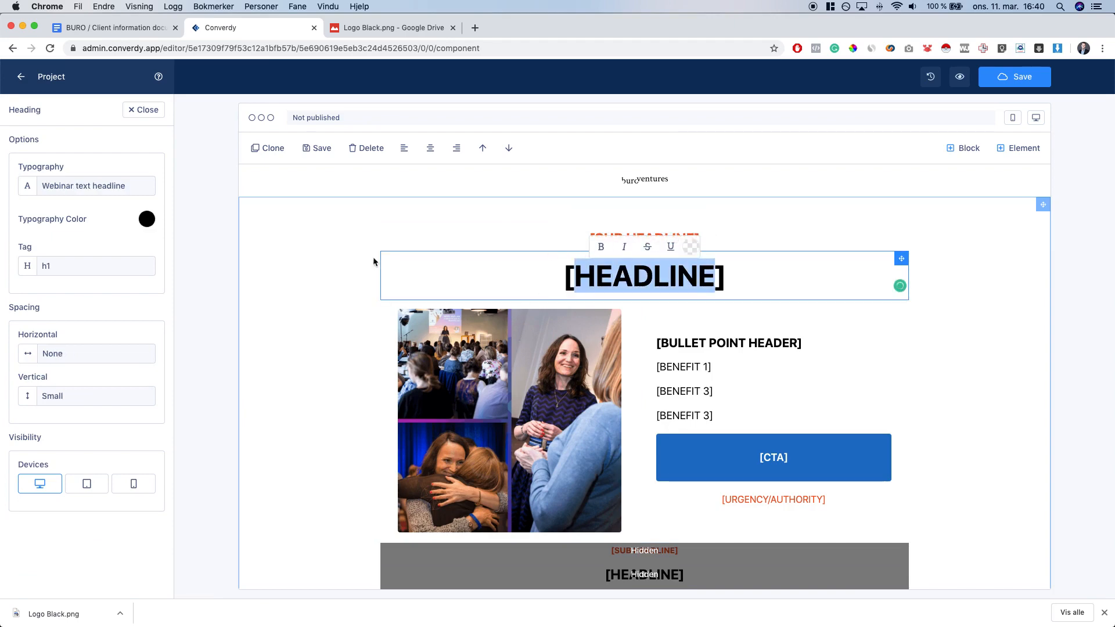
{"action": "left_click", "coordinate": [528, 238]}
{"action": "left_click", "coordinate": [113, 34]}
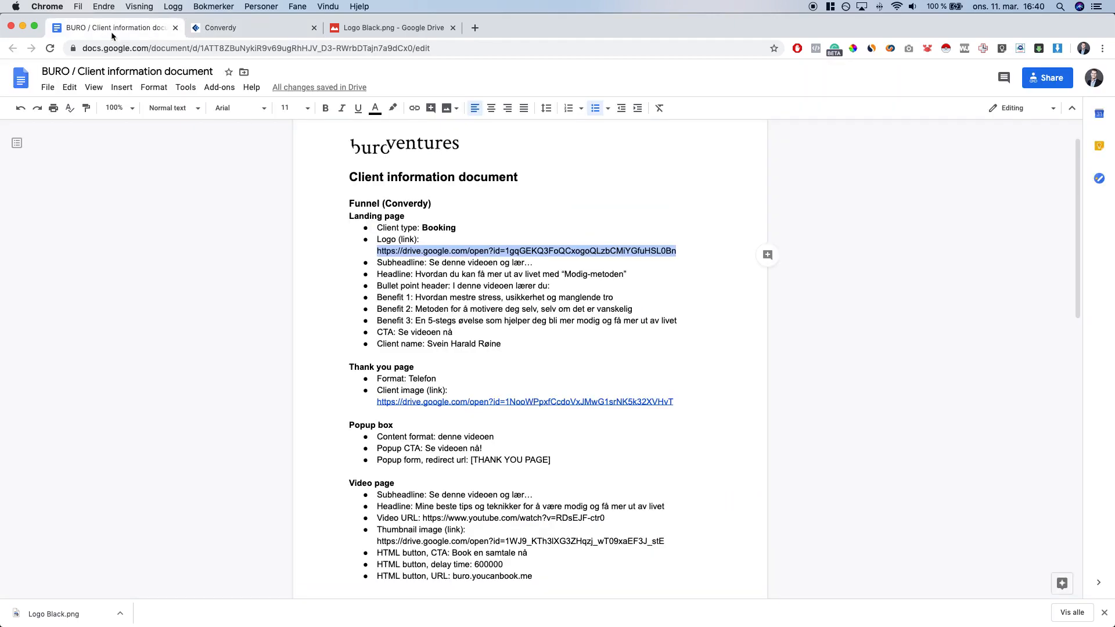
{"action": "left_click_drag", "start_coordinate": [428, 264], "coordinate": [537, 261]}
{"action": "key", "text": "cmd+c"}
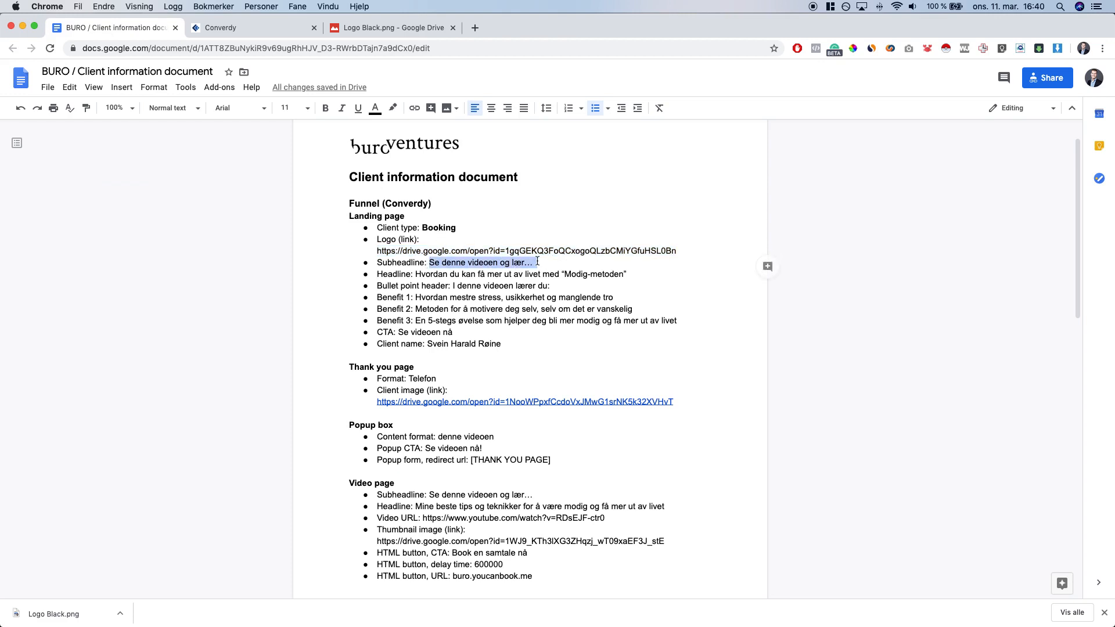
{"action": "left_click", "coordinate": [286, 25]}
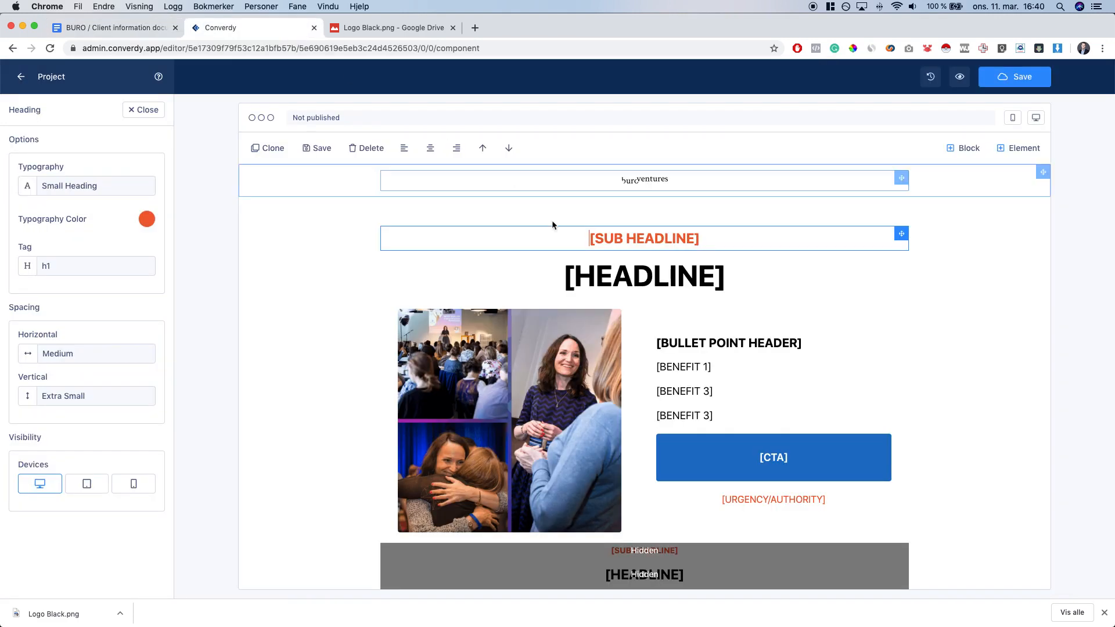
{"action": "triple_click", "coordinate": [785, 233]}
{"action": "key", "text": "cmd+v"}
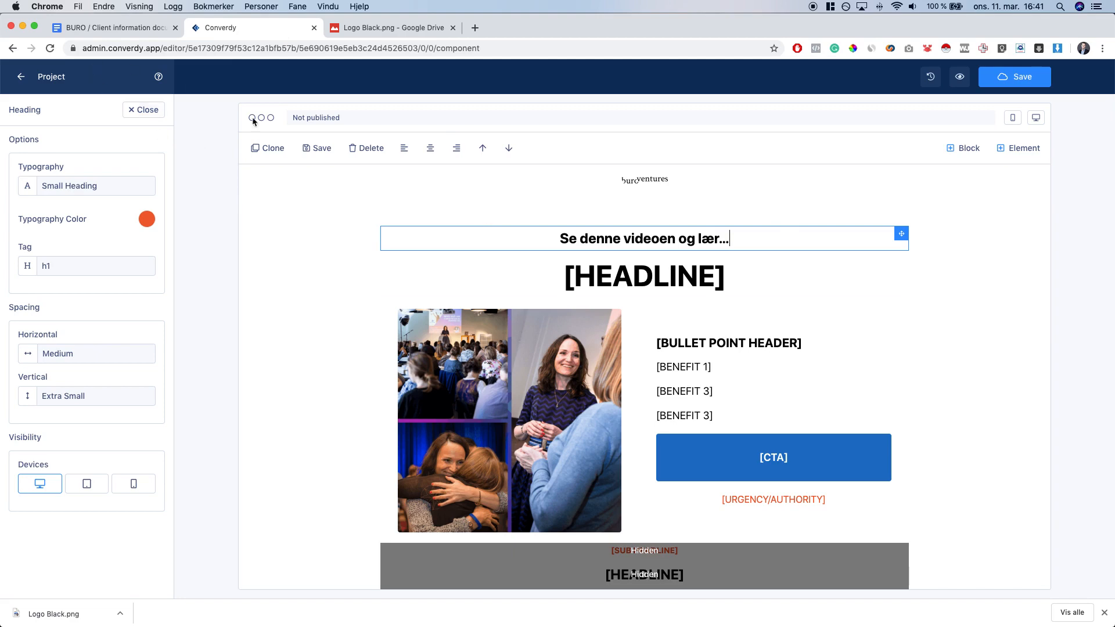
{"action": "left_click", "coordinate": [278, 215]}
{"action": "left_click", "coordinate": [485, 242]}
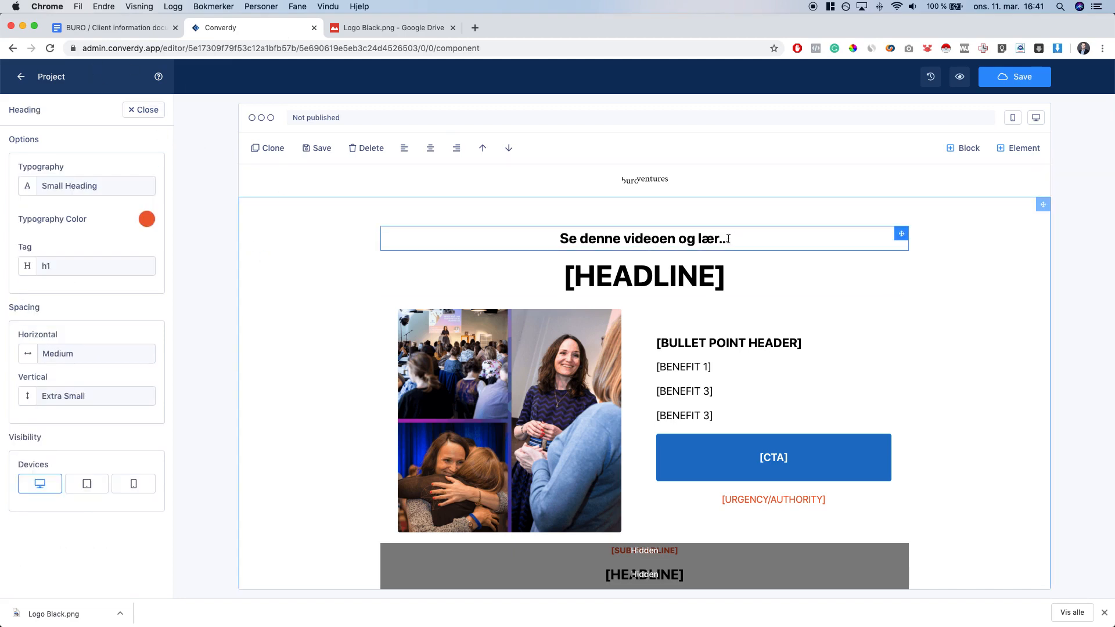
{"action": "triple_click", "coordinate": [485, 242]}
{"action": "left_click", "coordinate": [289, 253]}
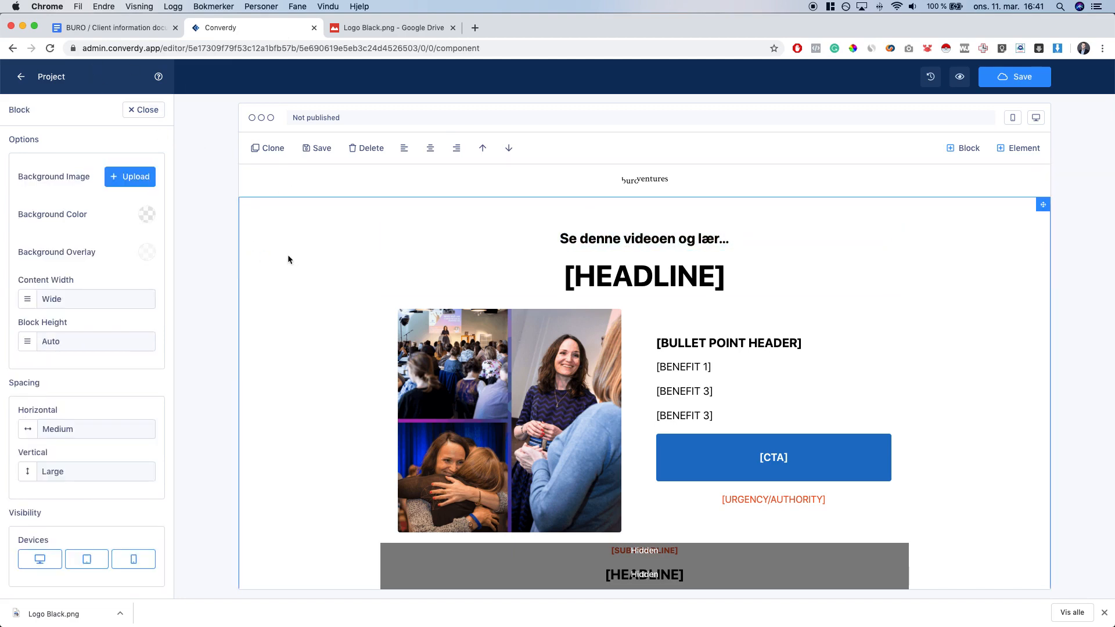
Replace [HEADLINE] with 'Hvordan du kan få mer ut av livet med “Modig-metoden”'
{"action": "left_click", "coordinate": [119, 28]}
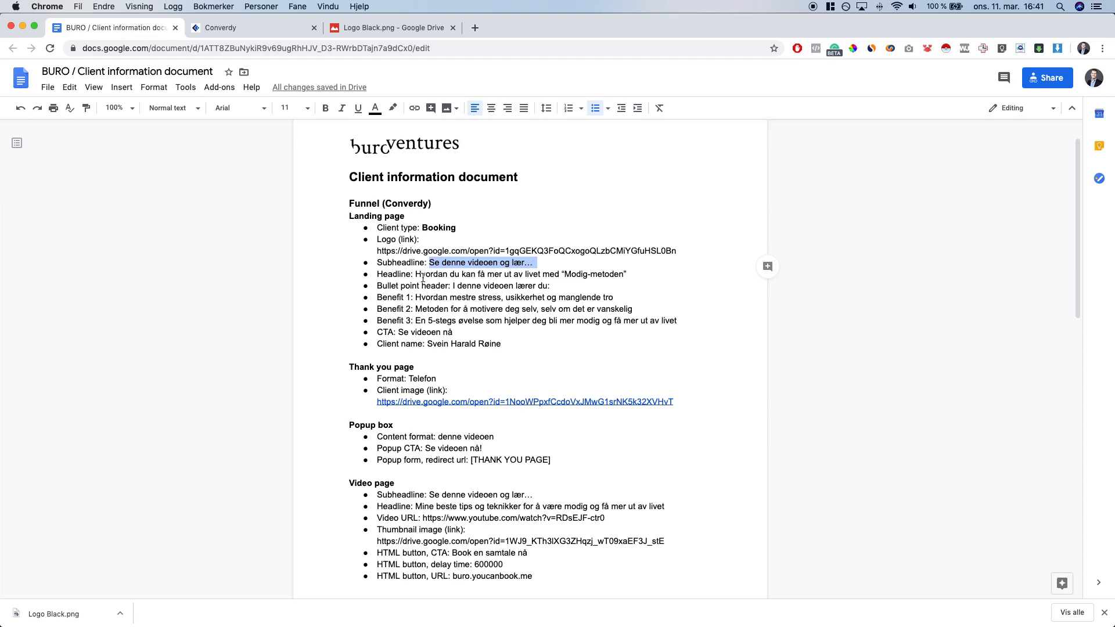
{"action": "left_click_drag", "start_coordinate": [415, 274], "coordinate": [626, 274]}
{"action": "key", "text": "super+c"}
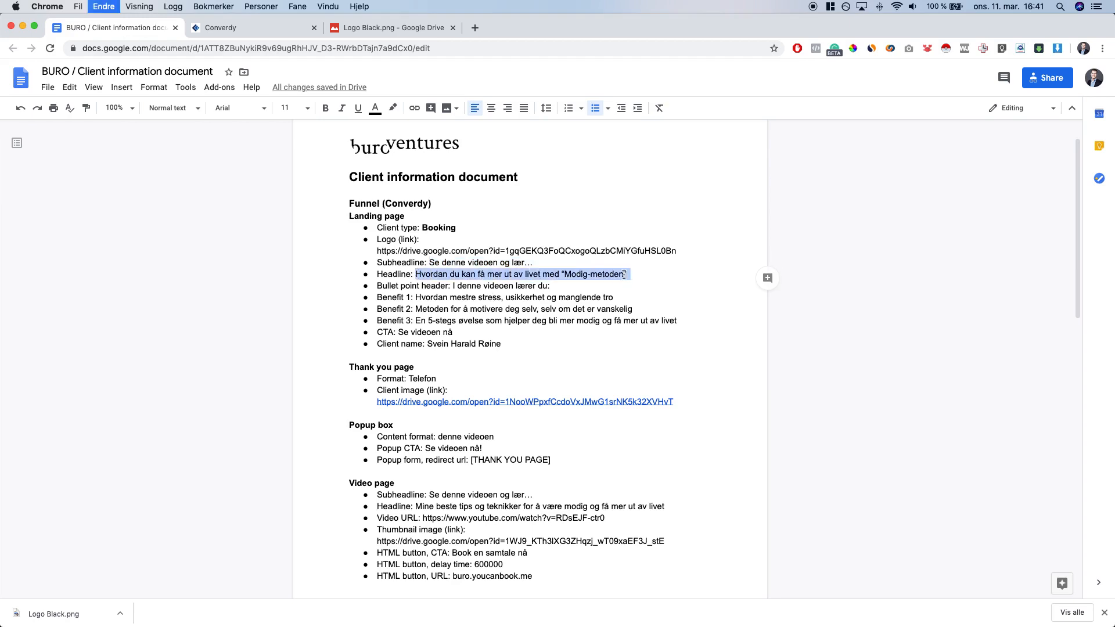
{"action": "left_click", "coordinate": [256, 28]}
{"action": "left_click", "coordinate": [638, 279]}
{"action": "key", "text": "super+a"}
{"action": "key", "text": "super+v"}
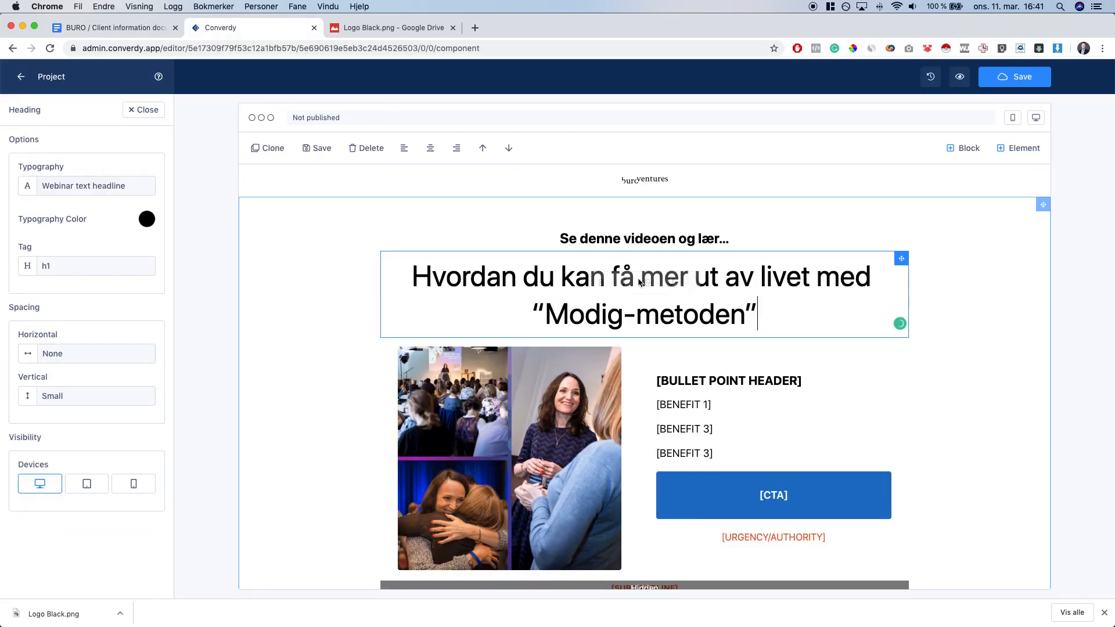
{"action": "key", "text": "super+a"}
{"action": "left_click", "coordinate": [340, 295]}
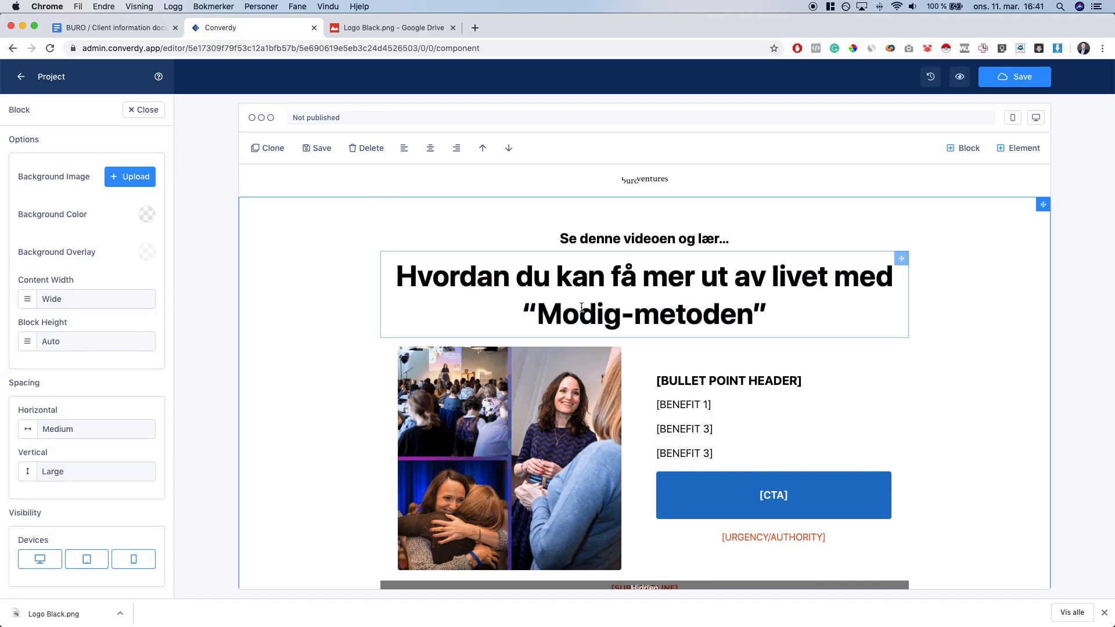
Italicize “Modig-metoden” in the headline
{"action": "left_click", "coordinate": [538, 310]}
{"action": "left_click_drag", "start_coordinate": [519, 314], "coordinate": [772, 309]}
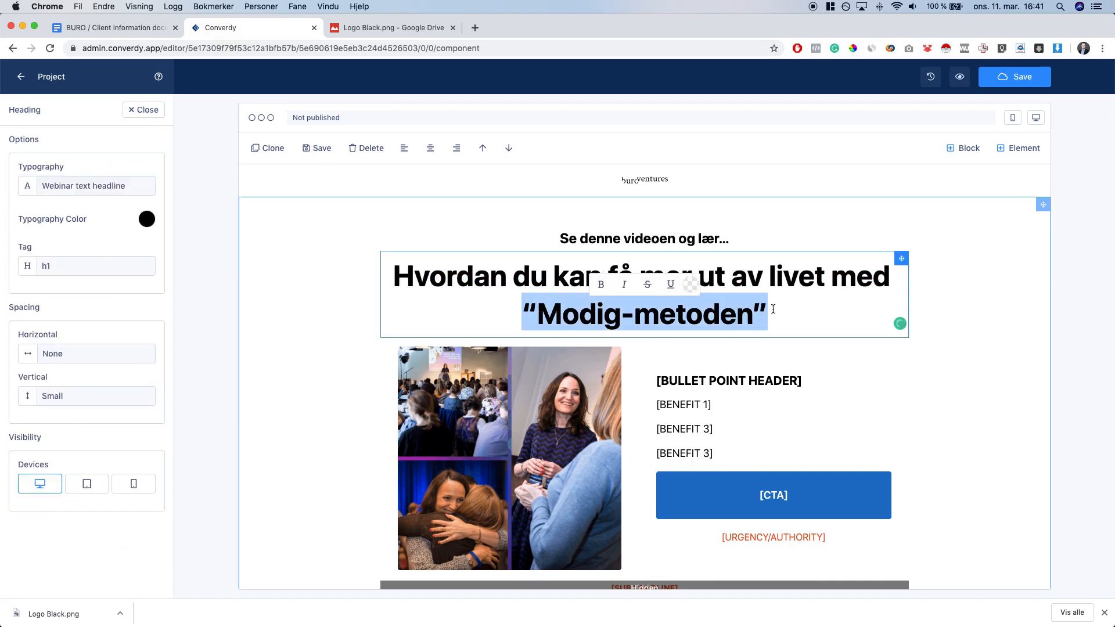
{"action": "left_click", "coordinate": [536, 308]}
{"action": "left_click_drag", "start_coordinate": [522, 310], "coordinate": [795, 306]}
{"action": "left_click", "coordinate": [626, 285]}
{"action": "left_click", "coordinate": [964, 315]}
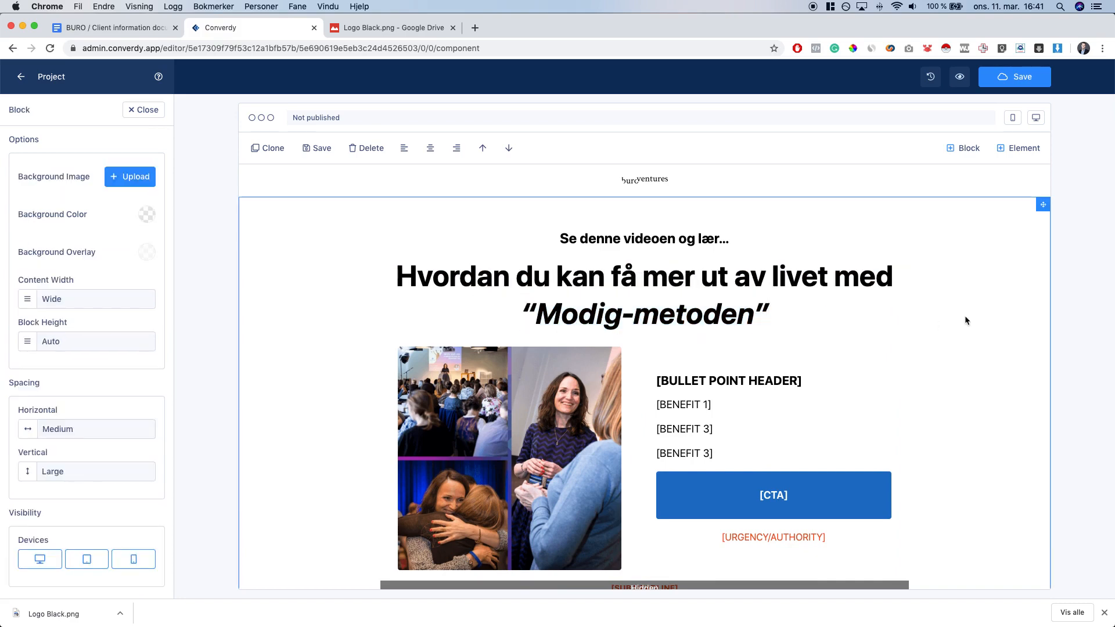
{"action": "left_click", "coordinate": [649, 265]}
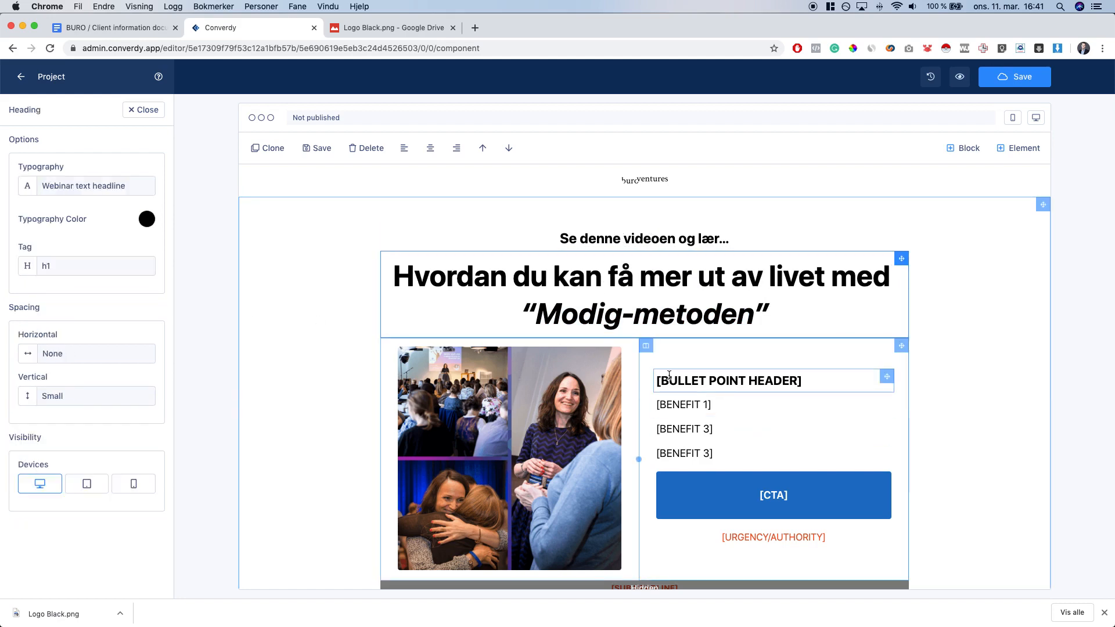
Replace [BULLET POINT HEADER] with a bold 'I denne videoen lærer du:'
{"action": "left_click", "coordinate": [109, 28]}
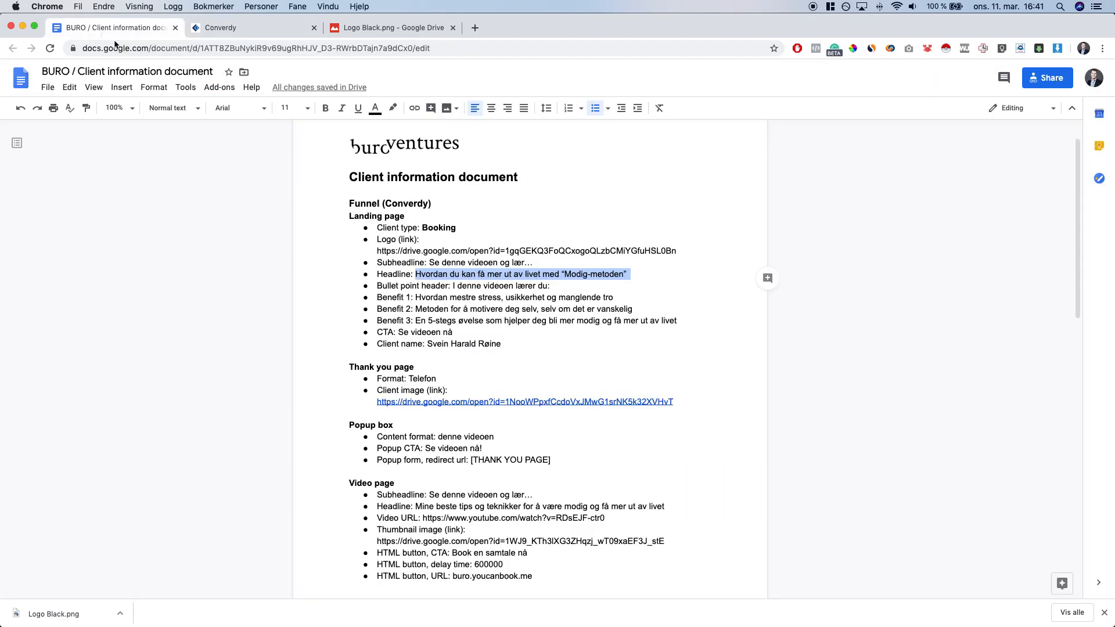
{"action": "left_click_drag", "start_coordinate": [452, 285], "coordinate": [561, 283]}
{"action": "key", "text": "ctrl+Tab"}
{"action": "left_click", "coordinate": [772, 381]}
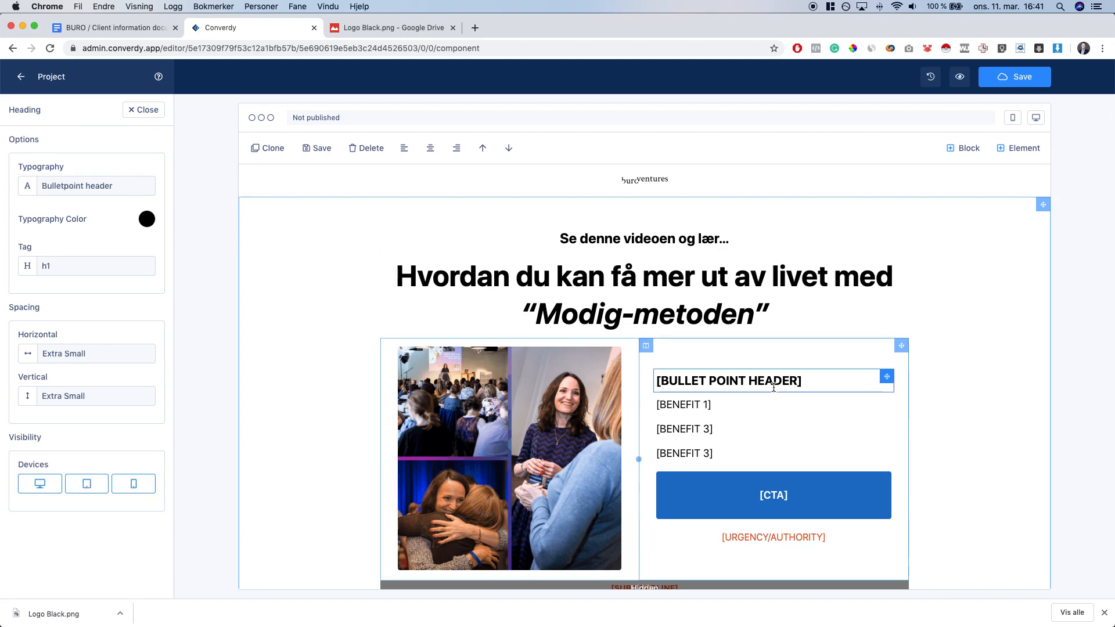
{"action": "triple_click", "coordinate": [772, 381]}
{"action": "key", "text": "super+v"}
{"action": "key", "text": "super+a"}
{"action": "key", "text": "super+b"}
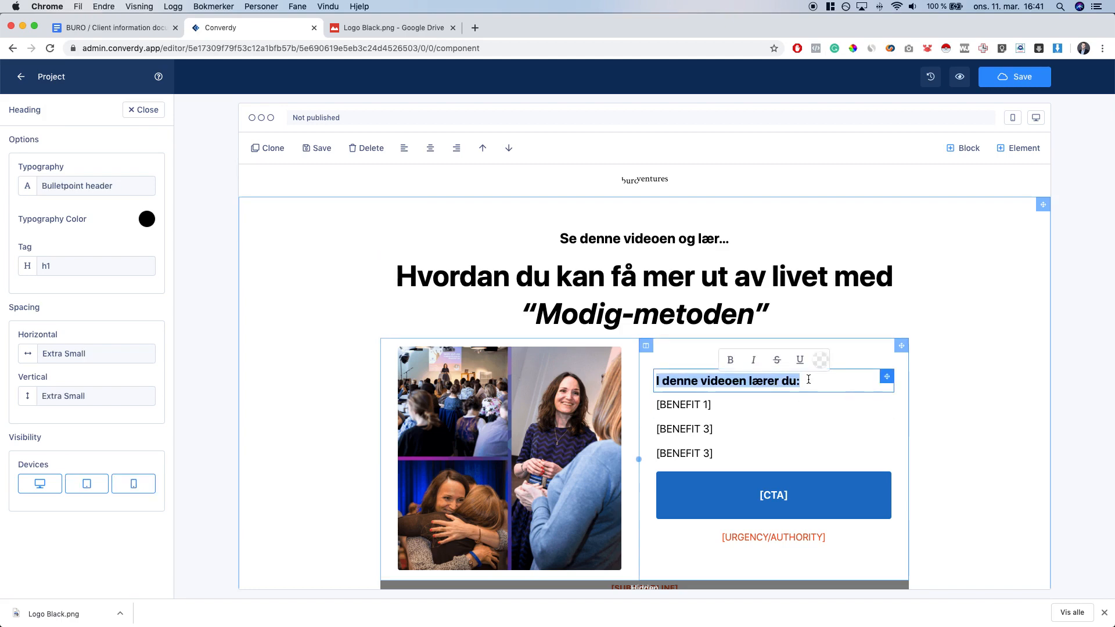
{"action": "left_click", "coordinate": [825, 380]}
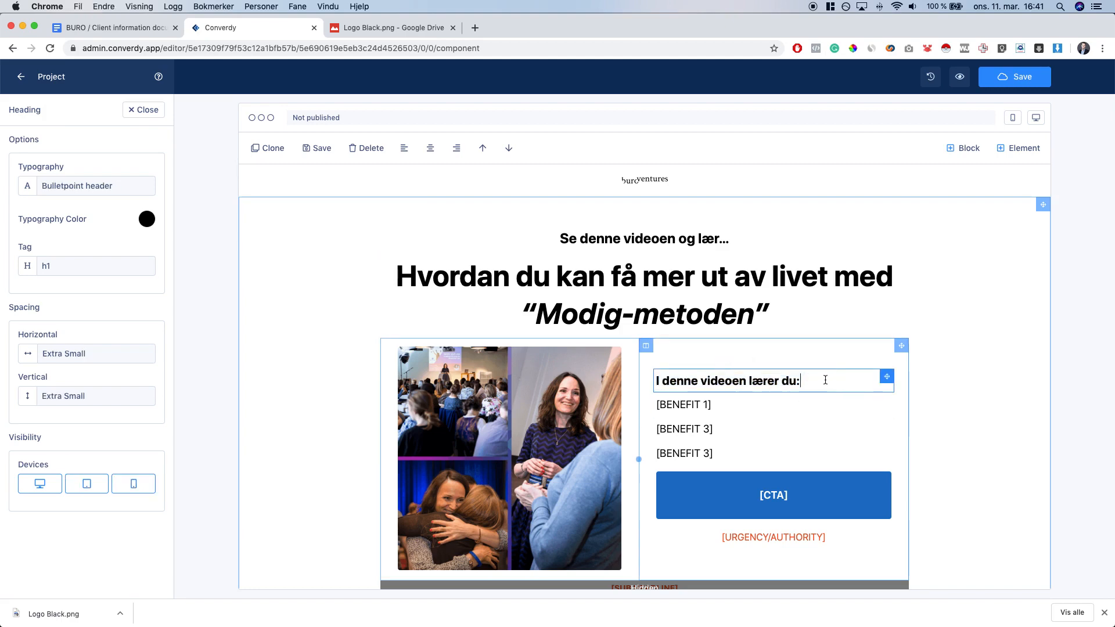
Fill the first bullet with the client's Benefit 1 text, prefixed with *
{"action": "left_click", "coordinate": [121, 33]}
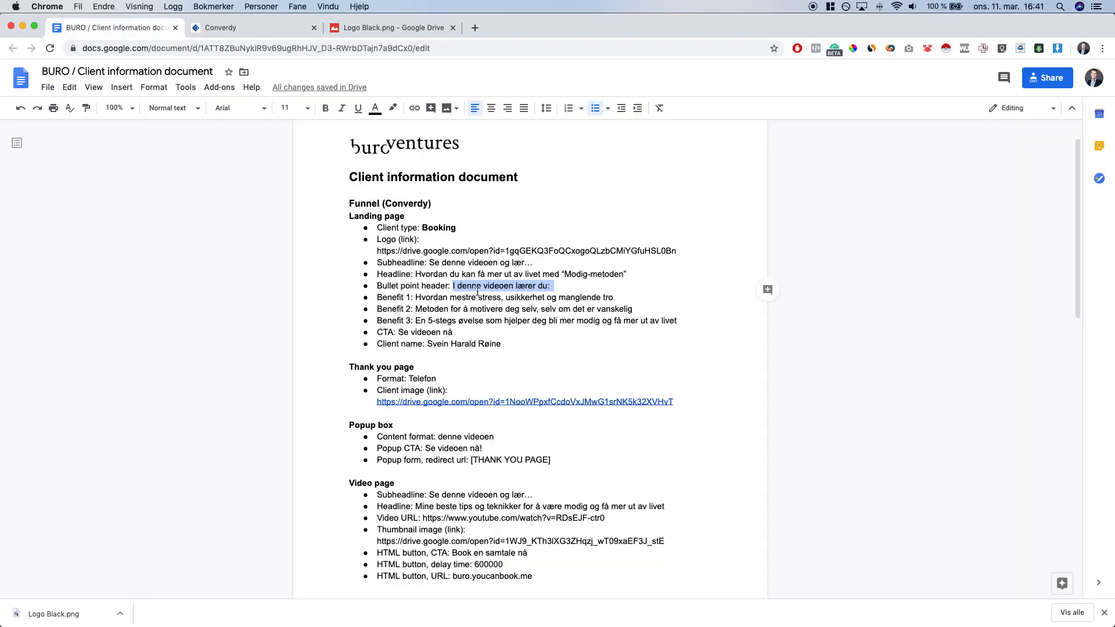
{"action": "left_click_drag", "start_coordinate": [414, 296], "coordinate": [615, 297]}
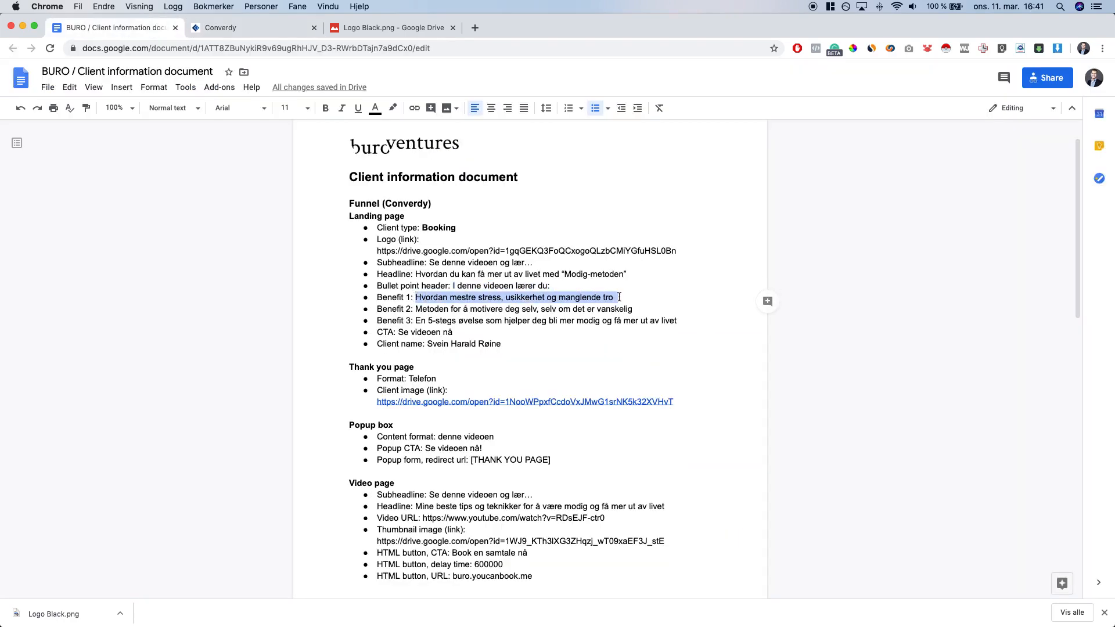
{"action": "key", "text": "super+c"}
{"action": "key", "text": "ctrl+Tab"}
{"action": "triple_click", "coordinate": [695, 404]}
{"action": "key", "text": "super+v"}
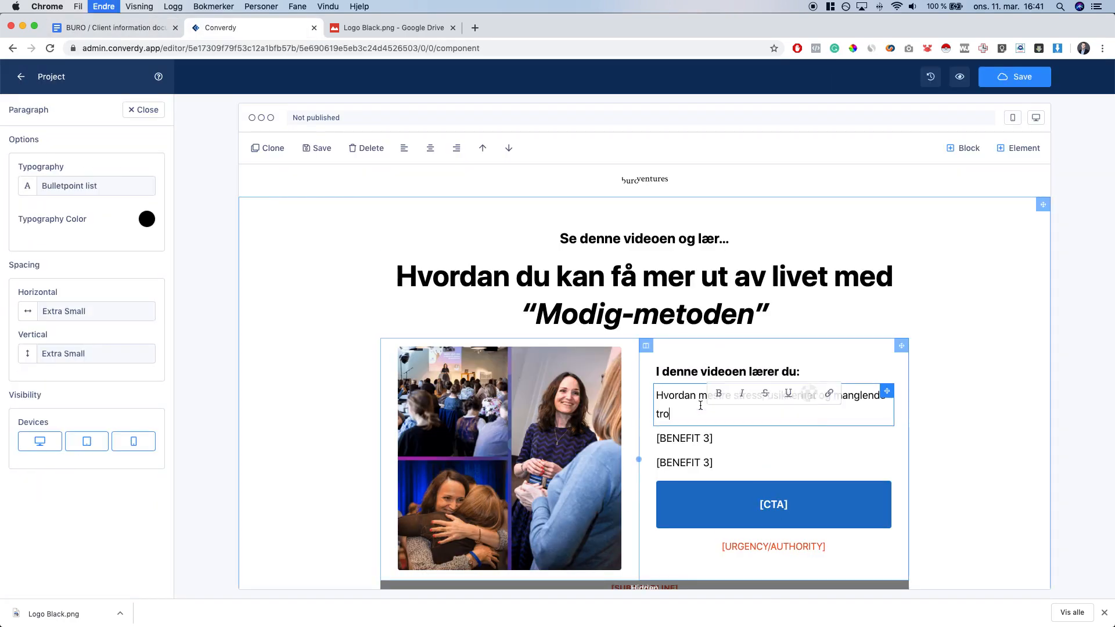
{"action": "triple_click", "coordinate": [705, 409]}
{"action": "left_click", "coordinate": [655, 395]}
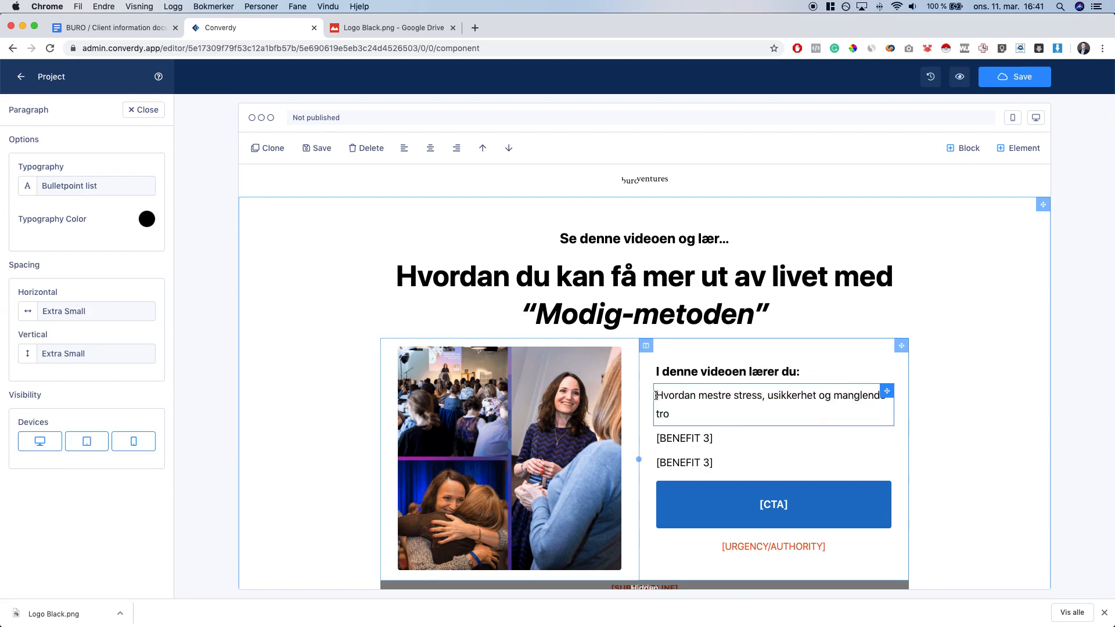
{"action": "type", "text": "*"}
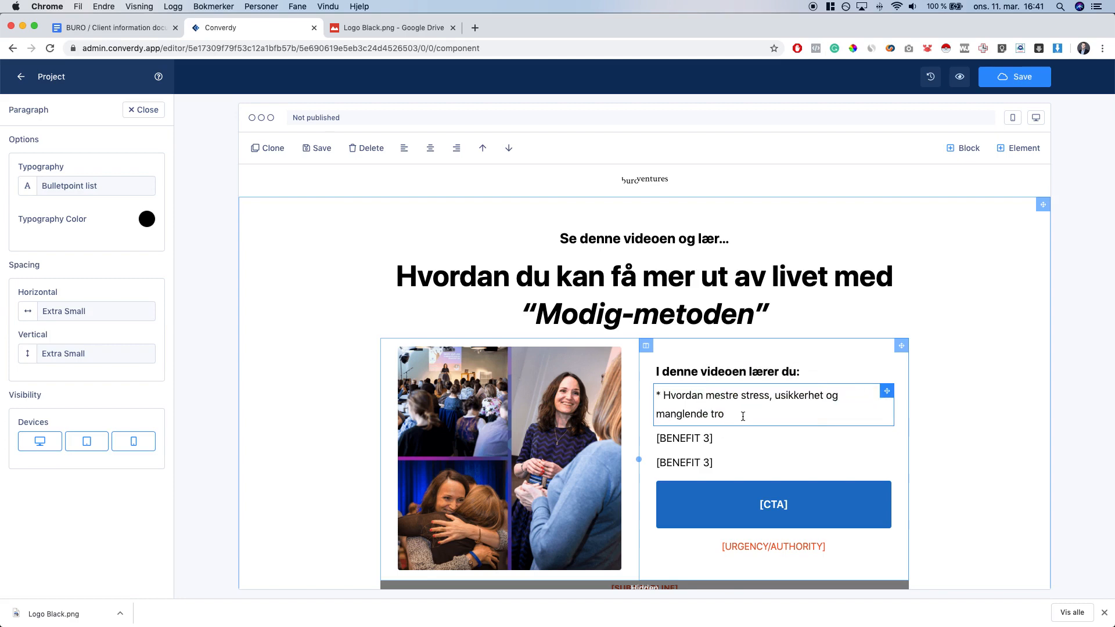
{"action": "left_click", "coordinate": [966, 416]}
Fill the second bullet with the Benefit 2 text, prefixed with *
{"action": "left_click", "coordinate": [116, 27]}
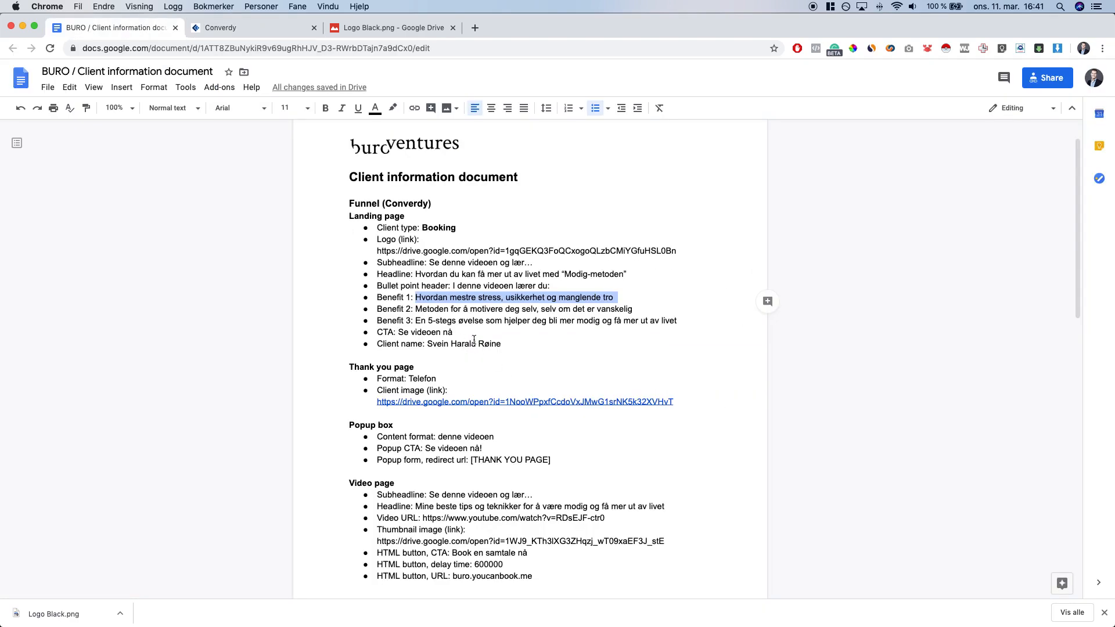
{"action": "left_click_drag", "start_coordinate": [416, 309], "coordinate": [633, 309]}
{"action": "key", "text": "super+c"}
{"action": "key", "text": "ctrl+Tab"}
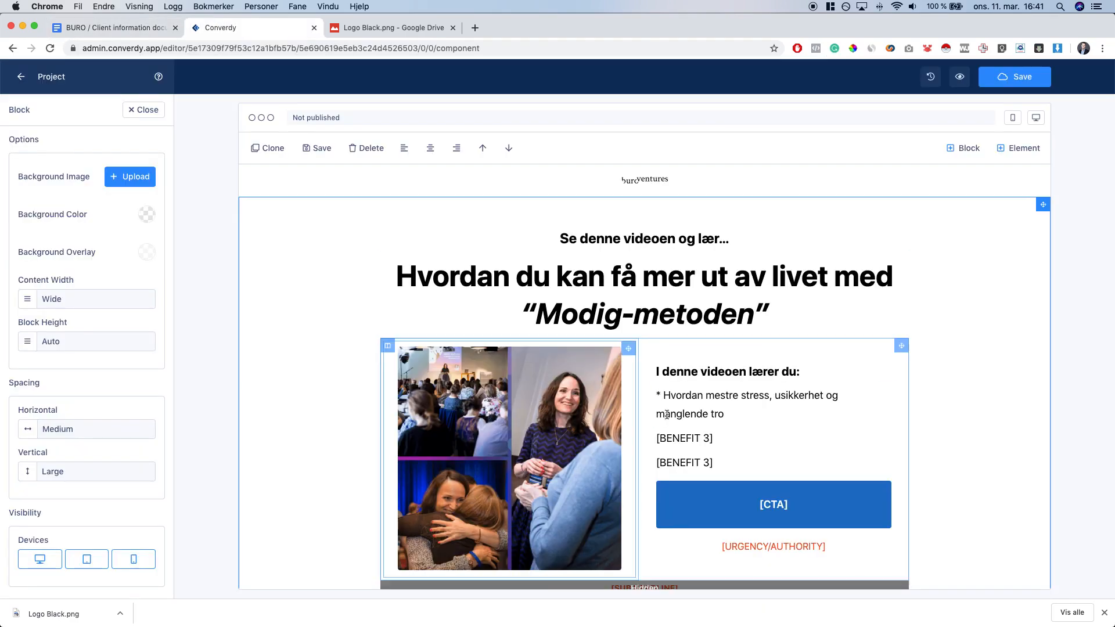
{"action": "left_click", "coordinate": [680, 437]}
{"action": "triple_click", "coordinate": [679, 436]}
{"action": "key", "text": "super+v"}
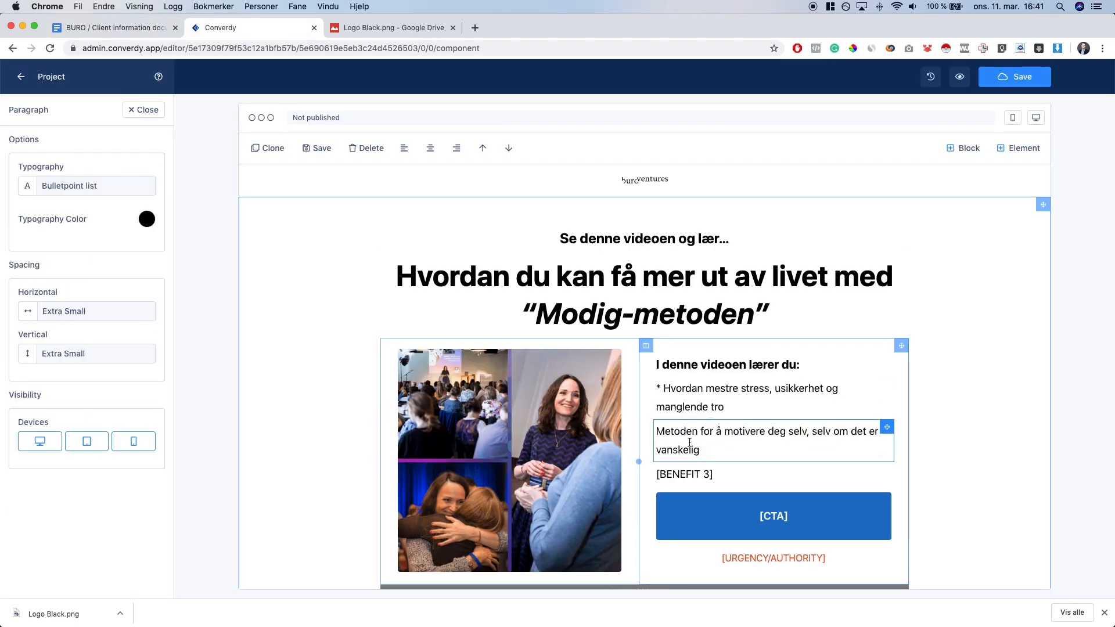
{"action": "key", "text": "Up"}
{"action": "type", "text": "*"}
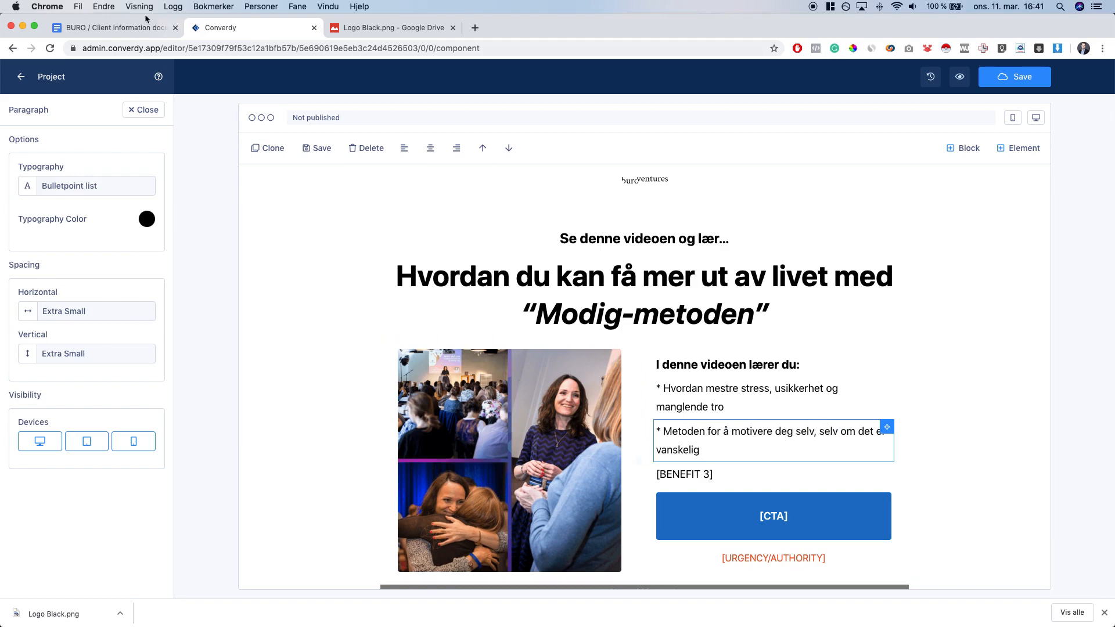
Fill the third bullet with the five-step exercise Benefit 3 text, marked with *
{"action": "left_click", "coordinate": [122, 28]}
{"action": "left_click", "coordinate": [417, 322]}
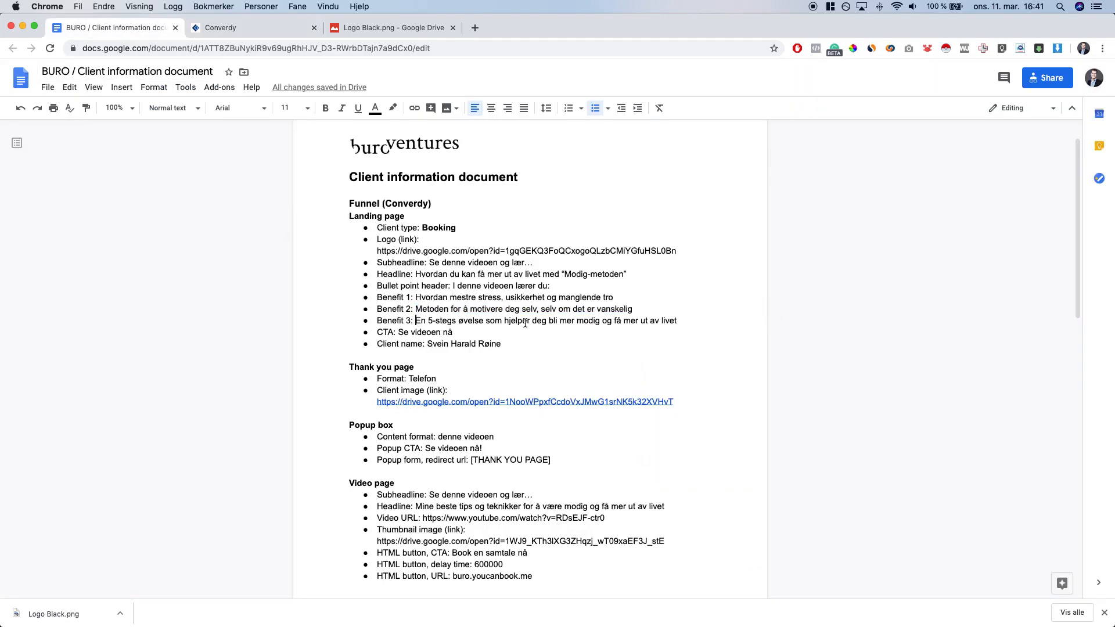
{"action": "key", "text": "shift+super+Right"}
{"action": "key", "text": "super+c"}
{"action": "key", "text": "ctrl+Tab"}
{"action": "triple_click", "coordinate": [697, 474]}
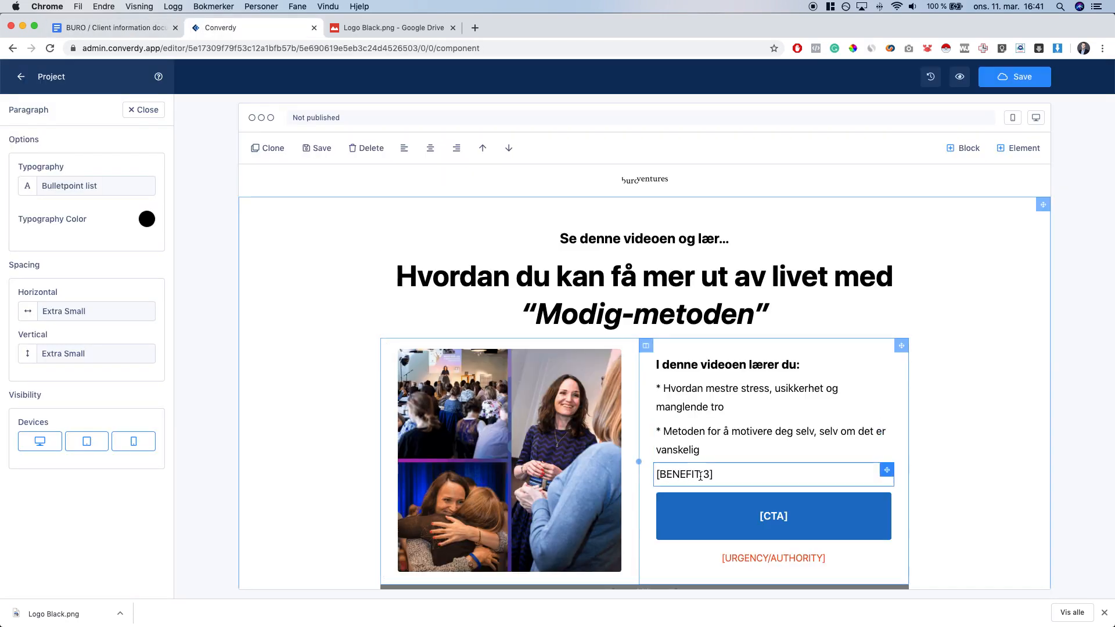
{"action": "key", "text": "super+v"}
{"action": "type", "text": "*"}
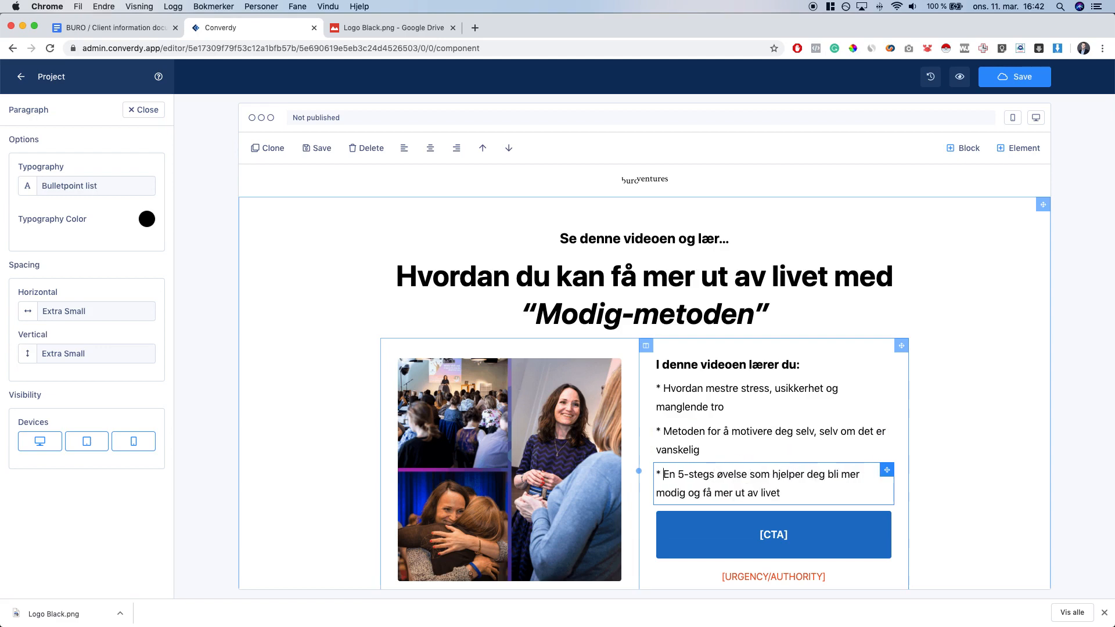
{"action": "left_click", "coordinate": [1021, 453]}
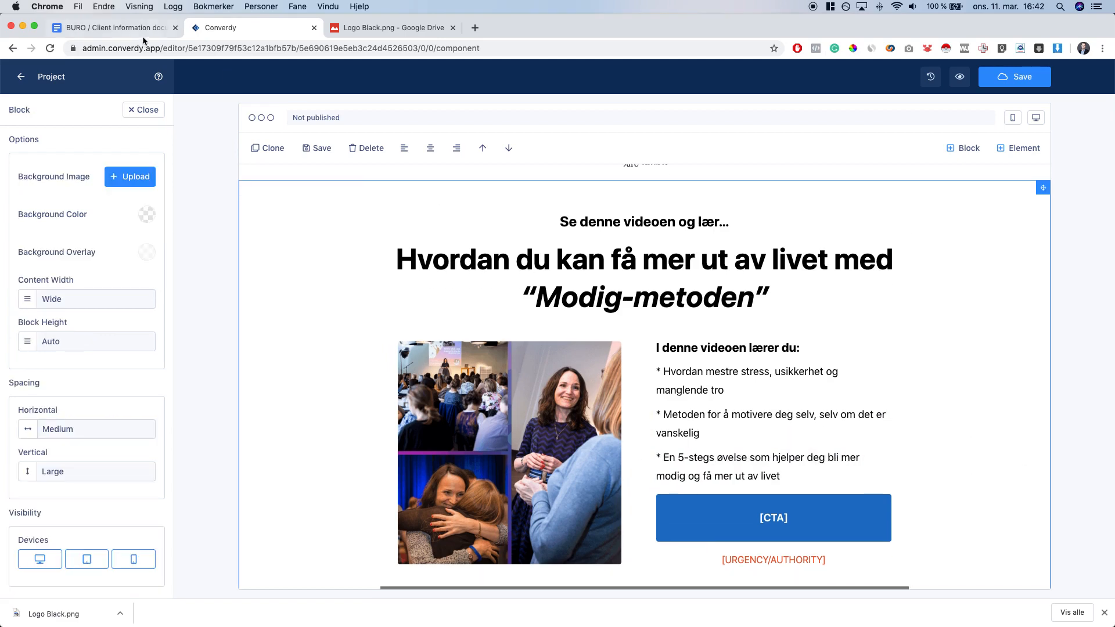
Copy the CTA wording 'Se videoen nå' from the client document
{"action": "left_click", "coordinate": [117, 27]}
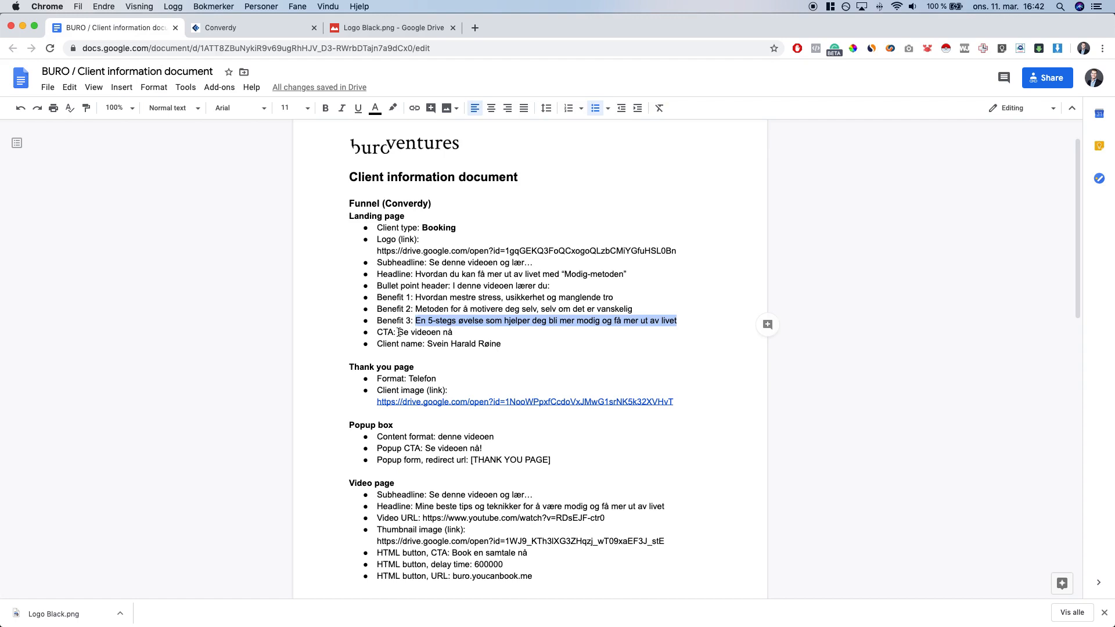
{"action": "left_click_drag", "start_coordinate": [399, 332], "coordinate": [452, 332]}
{"action": "key", "text": "super+c"}
{"action": "key", "text": "ctrl+Tab"}
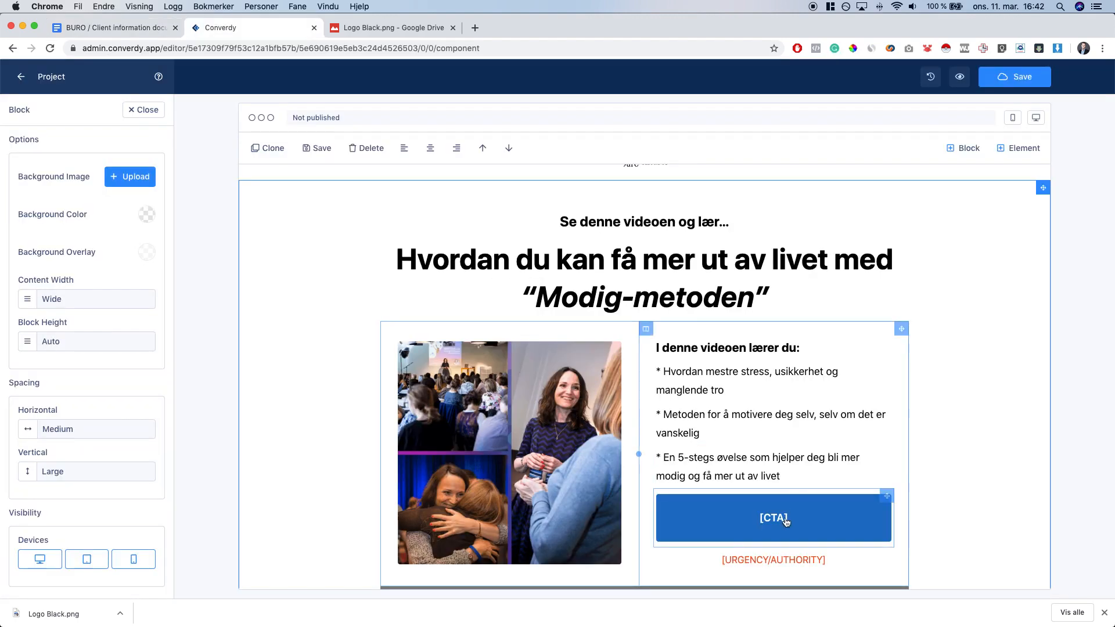
Replace the [CTA] button text with 'Se videoen nå' in white
{"action": "left_click", "coordinate": [786, 521]}
{"action": "triple_click", "coordinate": [786, 521]}
{"action": "key", "text": "super+v"}
{"action": "triple_click", "coordinate": [804, 526]}
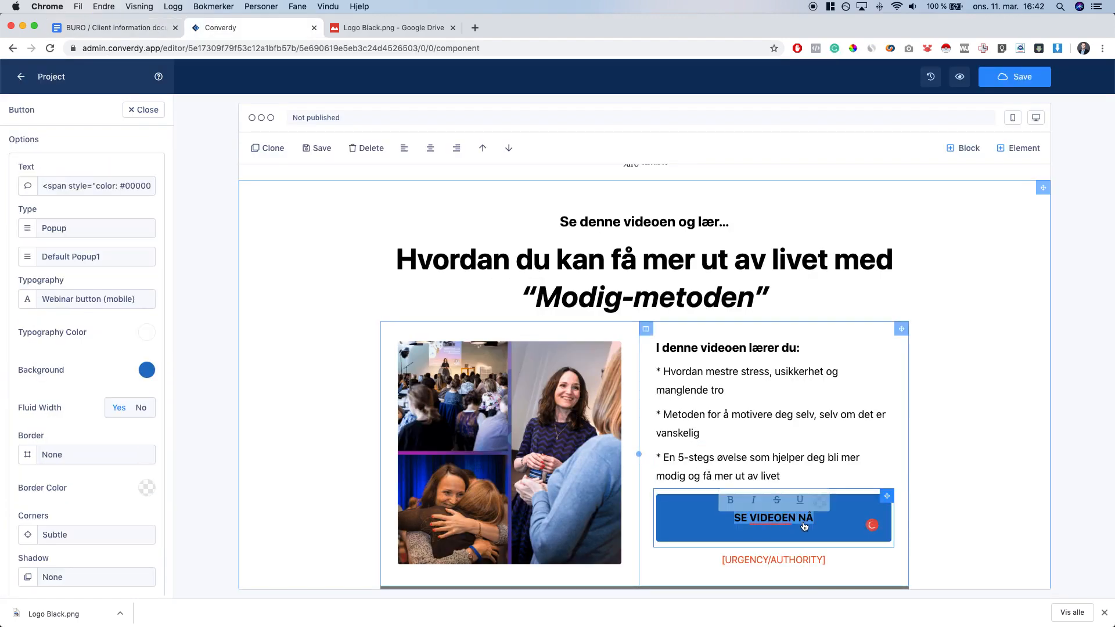
{"action": "left_click", "coordinate": [820, 500]}
{"action": "scroll", "coordinate": [839, 553], "scroll_direction": "down", "scroll_amount": 3}
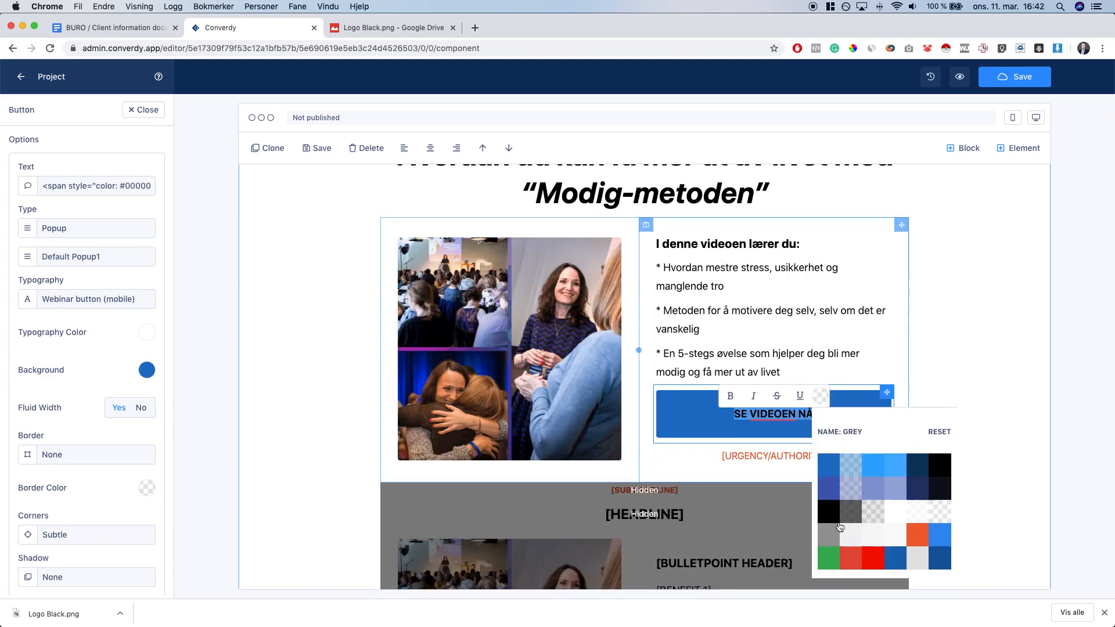
{"action": "left_click", "coordinate": [889, 535]}
{"action": "left_click", "coordinate": [951, 401]}
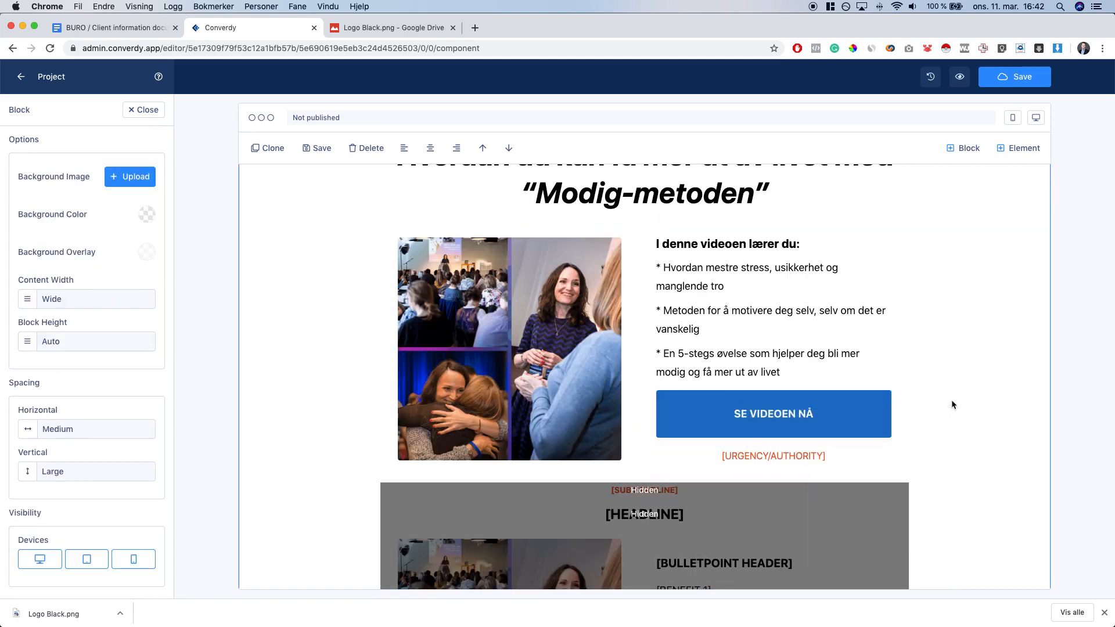
Set the button's Typography to Medium Heading
{"action": "left_click", "coordinate": [799, 421]}
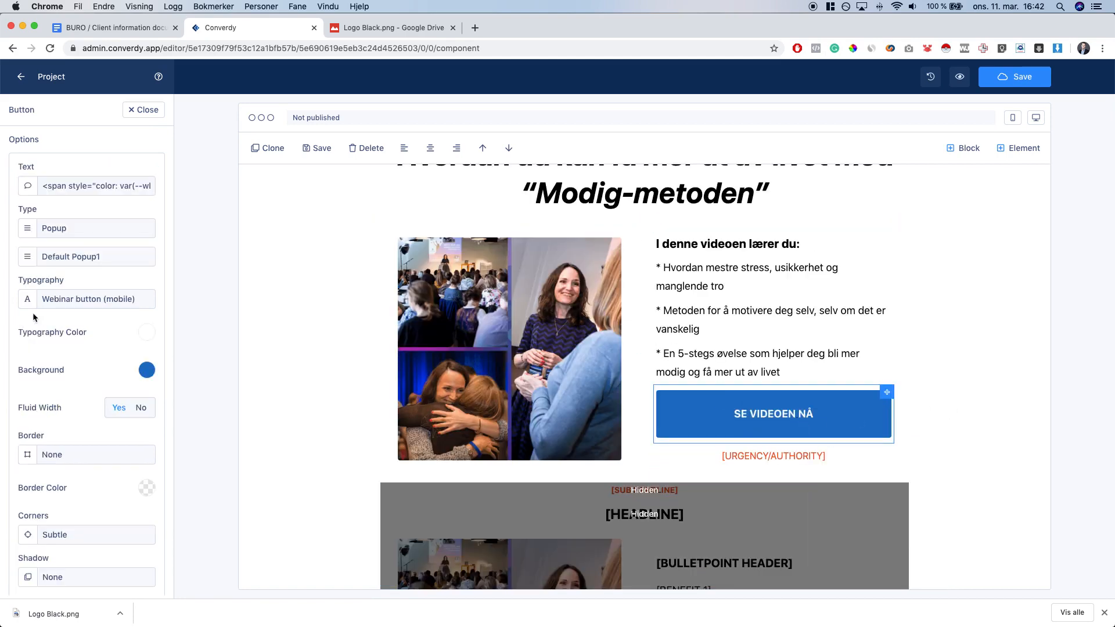
{"action": "left_click", "coordinate": [132, 299]}
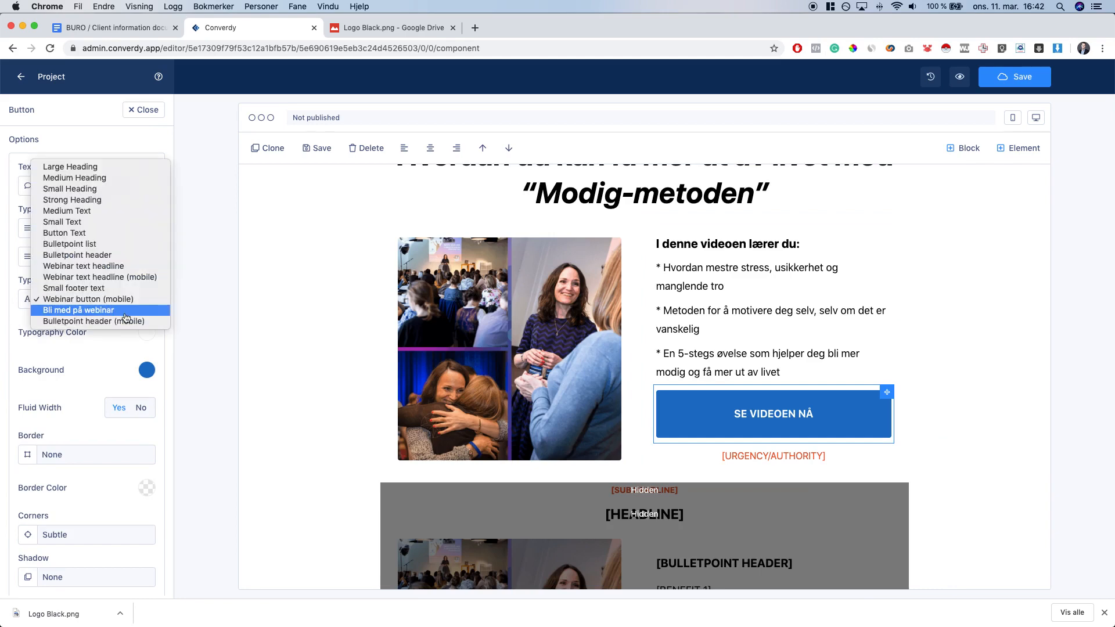
{"action": "left_click", "coordinate": [79, 211]}
{"action": "left_click", "coordinate": [96, 297]}
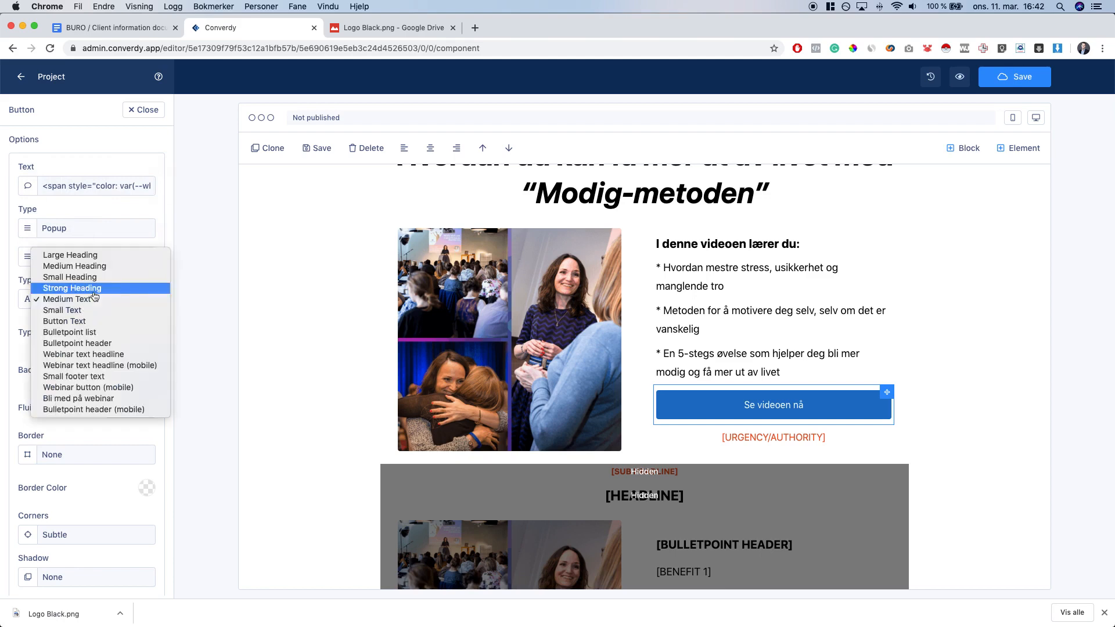
{"action": "left_click", "coordinate": [71, 268]}
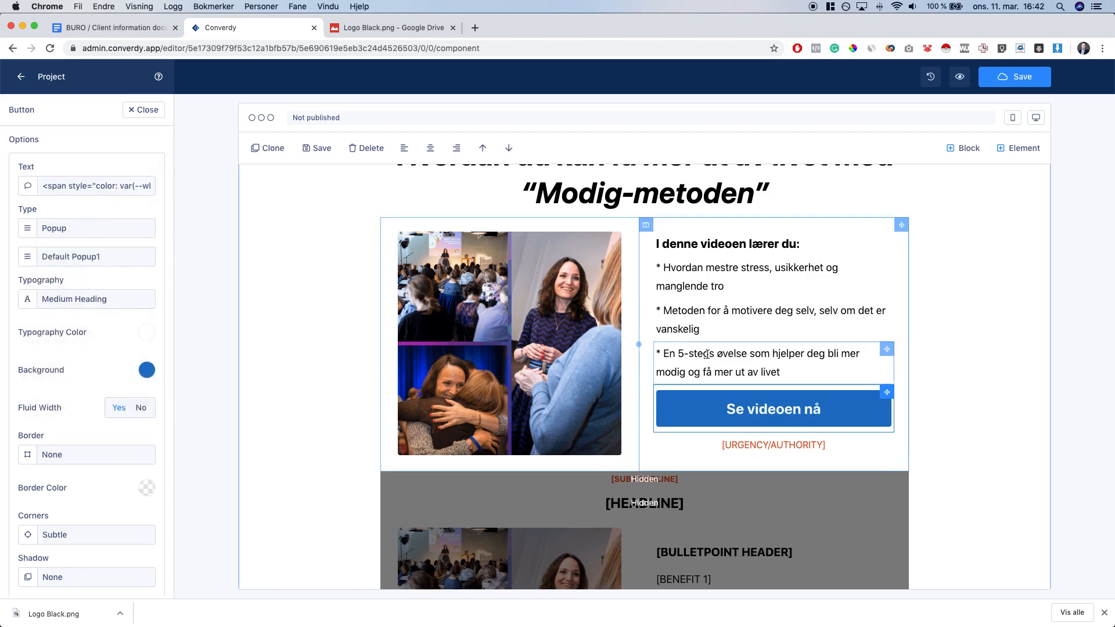
{"action": "left_click", "coordinate": [89, 306]}
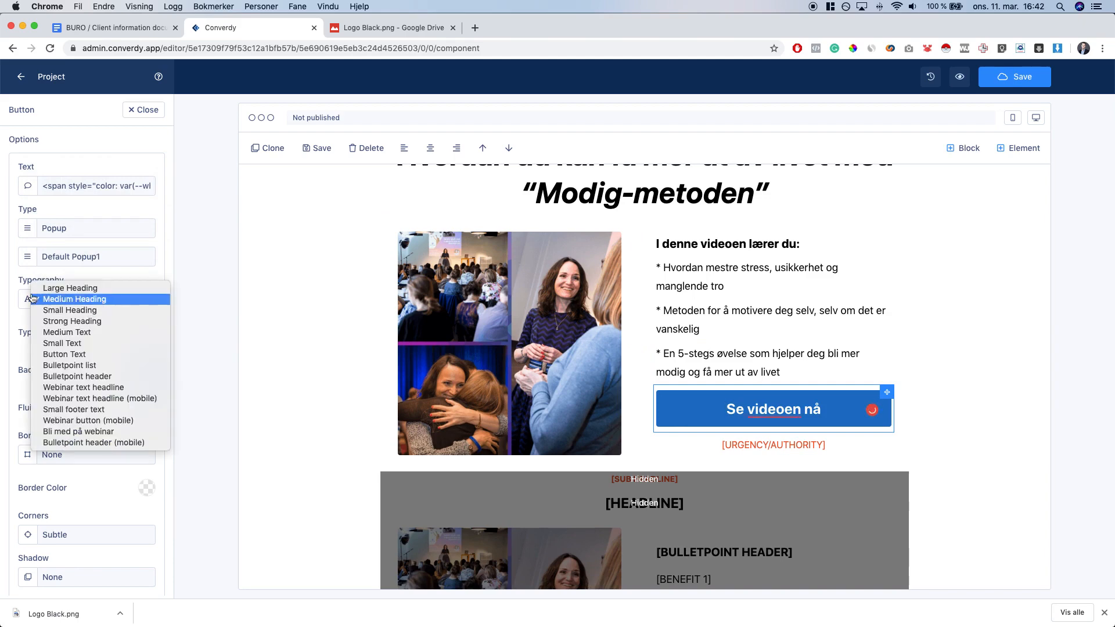
{"action": "left_click", "coordinate": [69, 300]}
{"action": "left_click", "coordinate": [68, 304]}
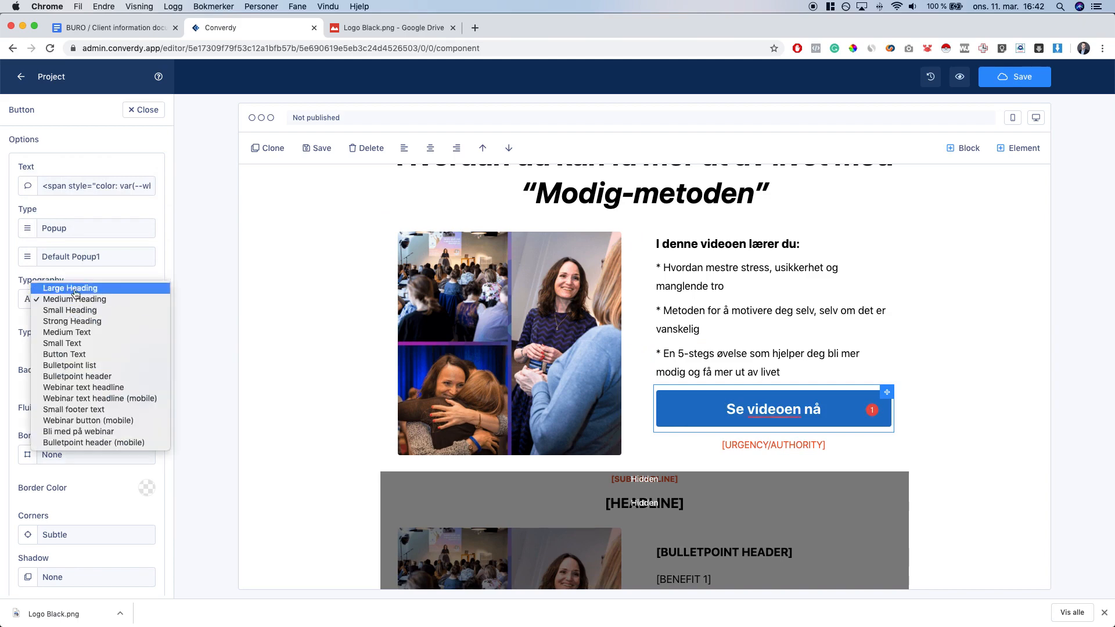
{"action": "left_click", "coordinate": [20, 286]}
{"action": "left_click", "coordinate": [977, 390]}
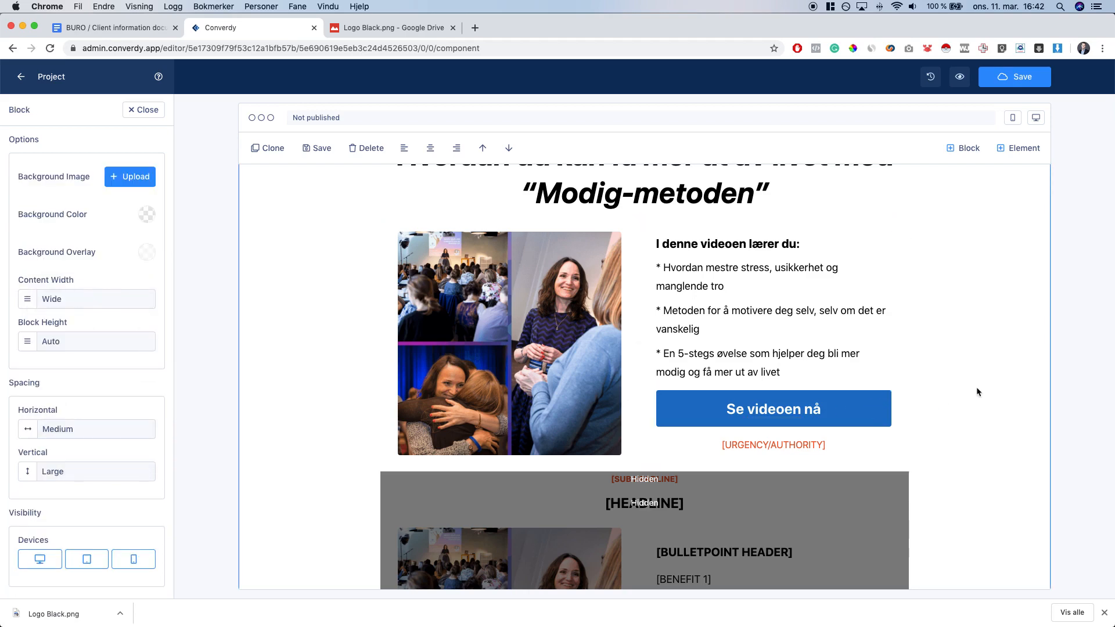
{"action": "double_click", "coordinate": [826, 450]}
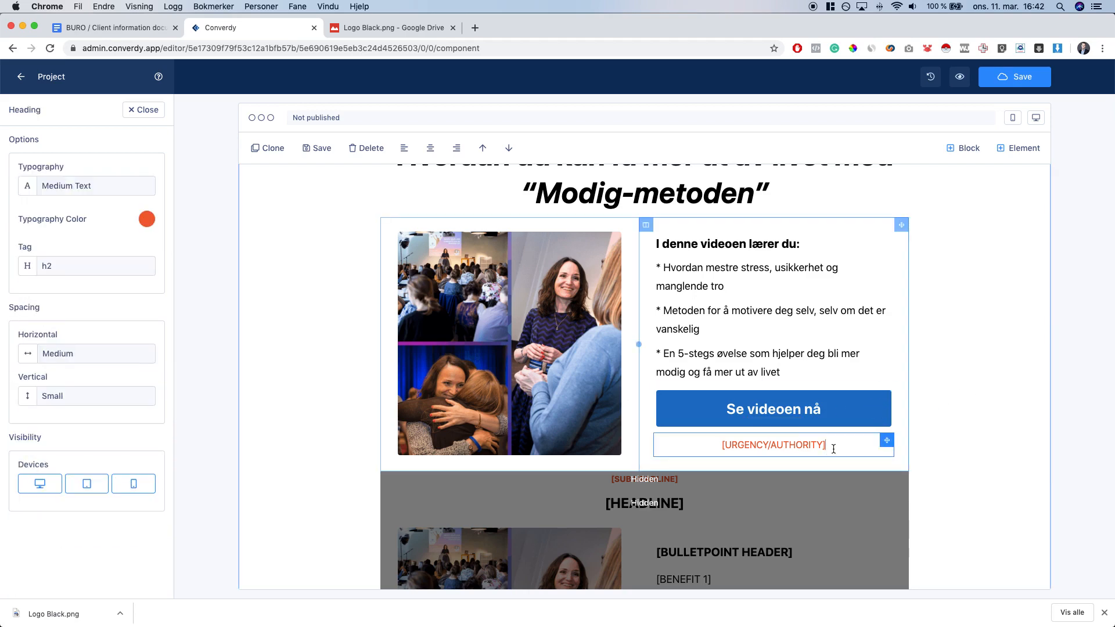
{"action": "left_click", "coordinate": [886, 450]}
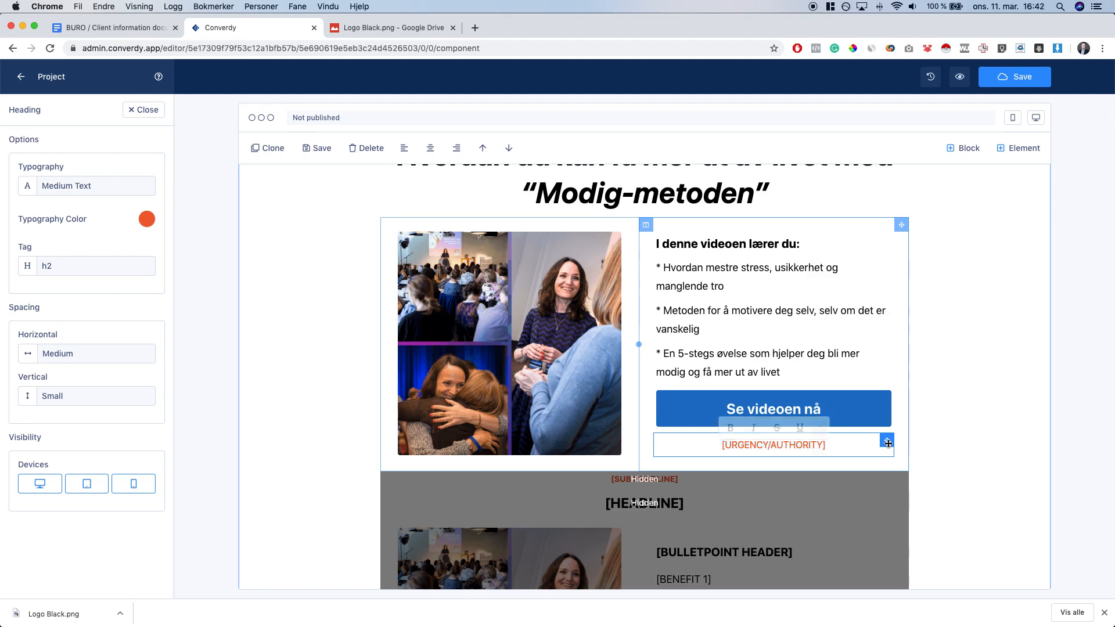
Check the CTA line in the client document, then delete the [URGENCY/AUTHORITY] heading under the button
{"action": "left_click", "coordinate": [95, 32]}
{"action": "left_click", "coordinate": [409, 343]}
{"action": "left_click_drag", "start_coordinate": [378, 331], "coordinate": [442, 330]}
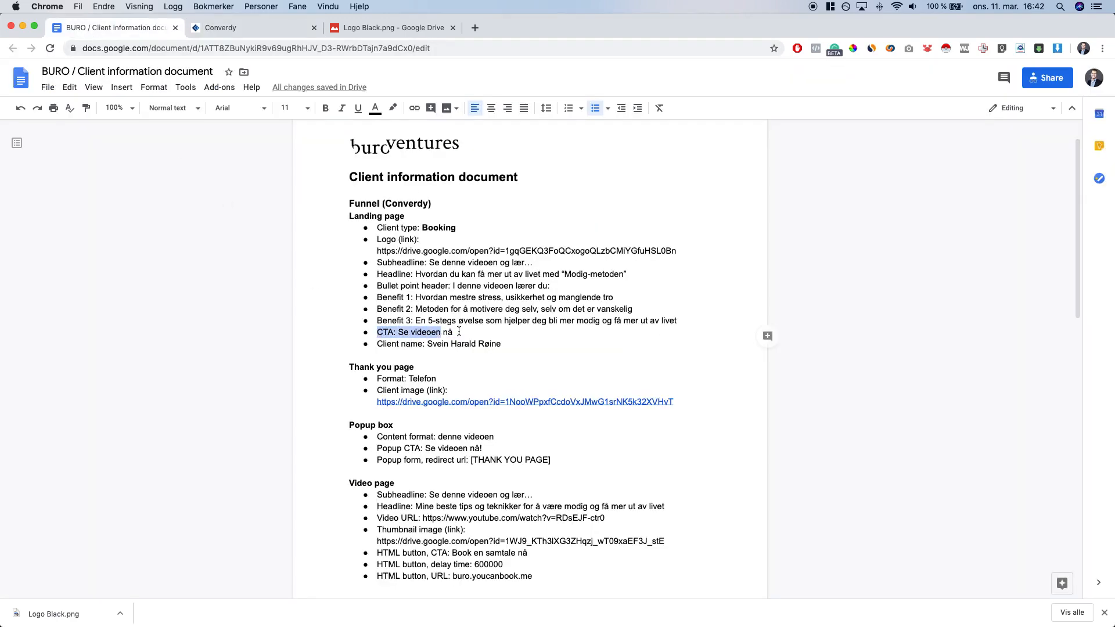
{"action": "left_click", "coordinate": [458, 331]}
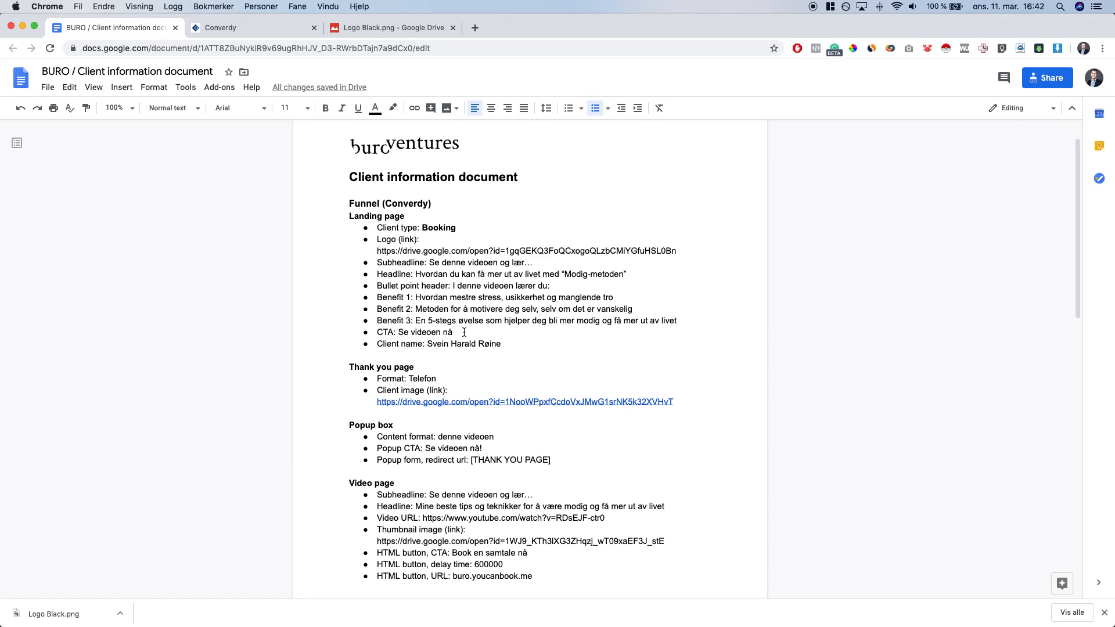
{"action": "key", "text": "ctrl+Tab"}
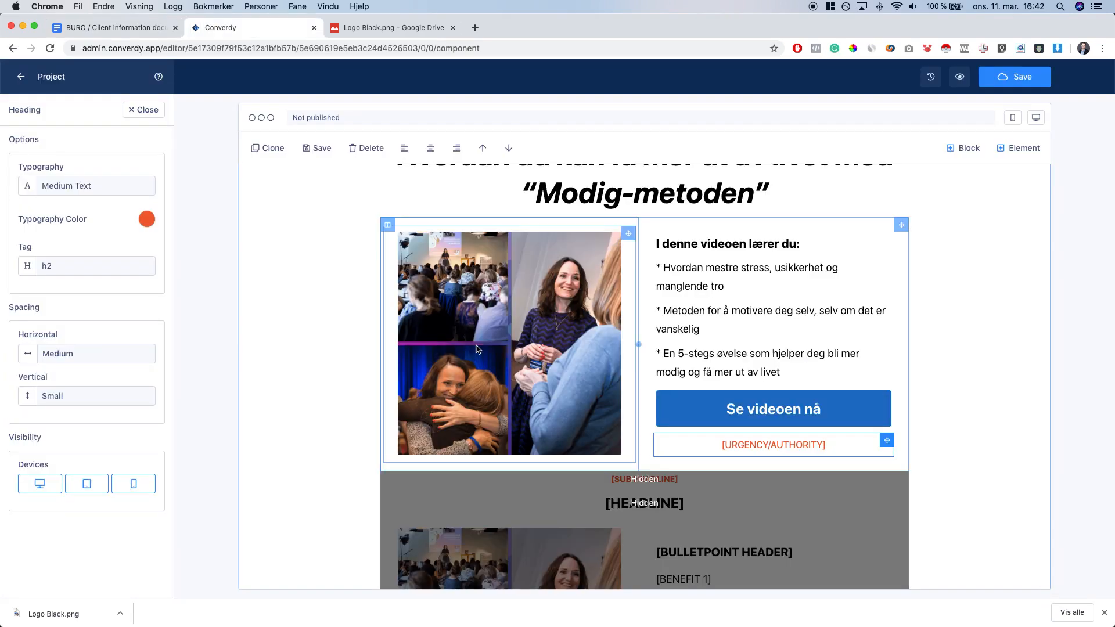
{"action": "left_click", "coordinate": [360, 148]}
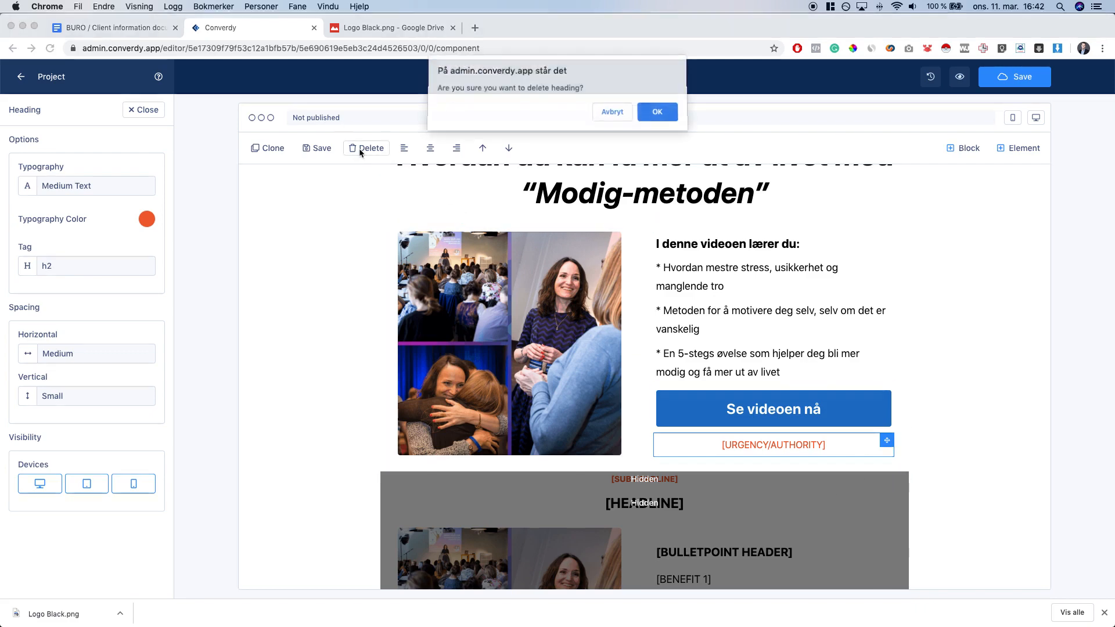
{"action": "left_click", "coordinate": [650, 113]}
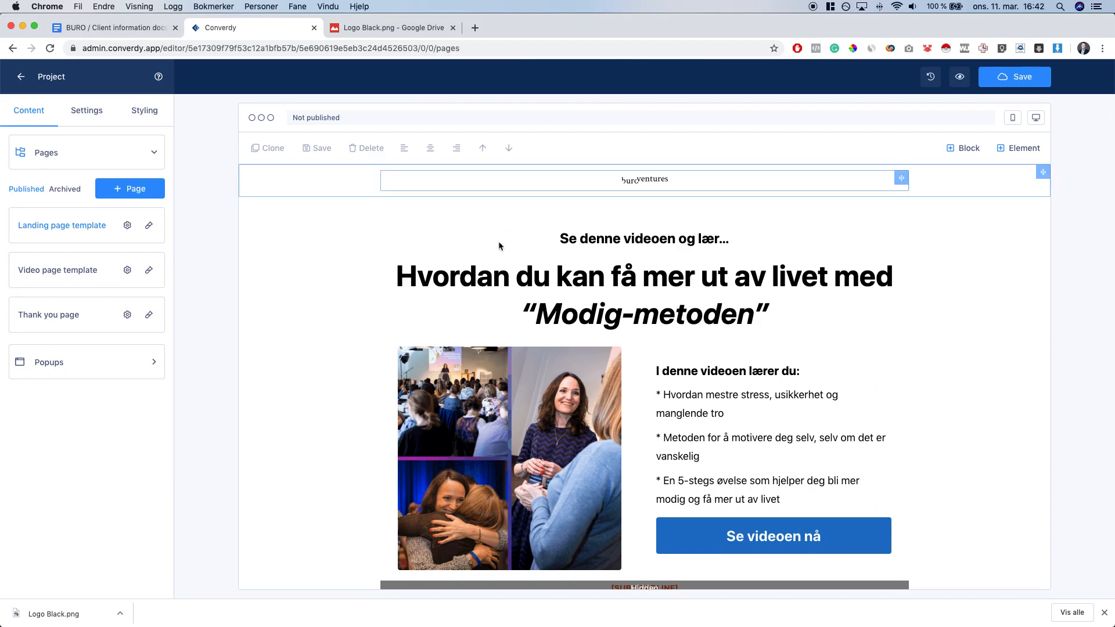
Select all the footer text and give it a dark colour
{"action": "scroll", "coordinate": [782, 325], "scroll_direction": "down", "scroll_amount": 10}
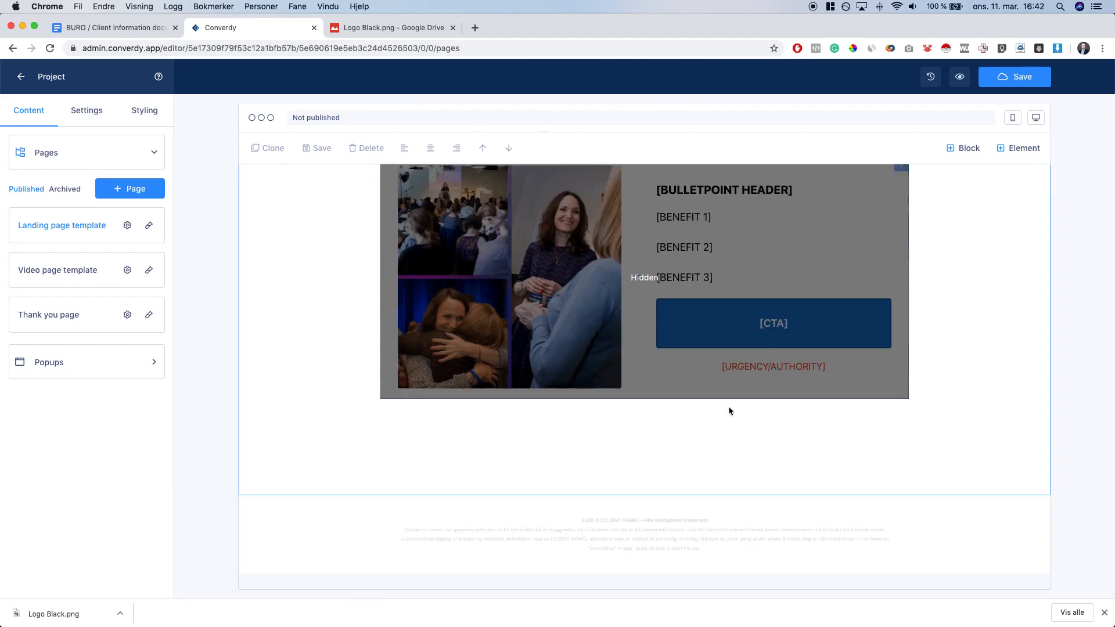
{"action": "left_click", "coordinate": [640, 525]}
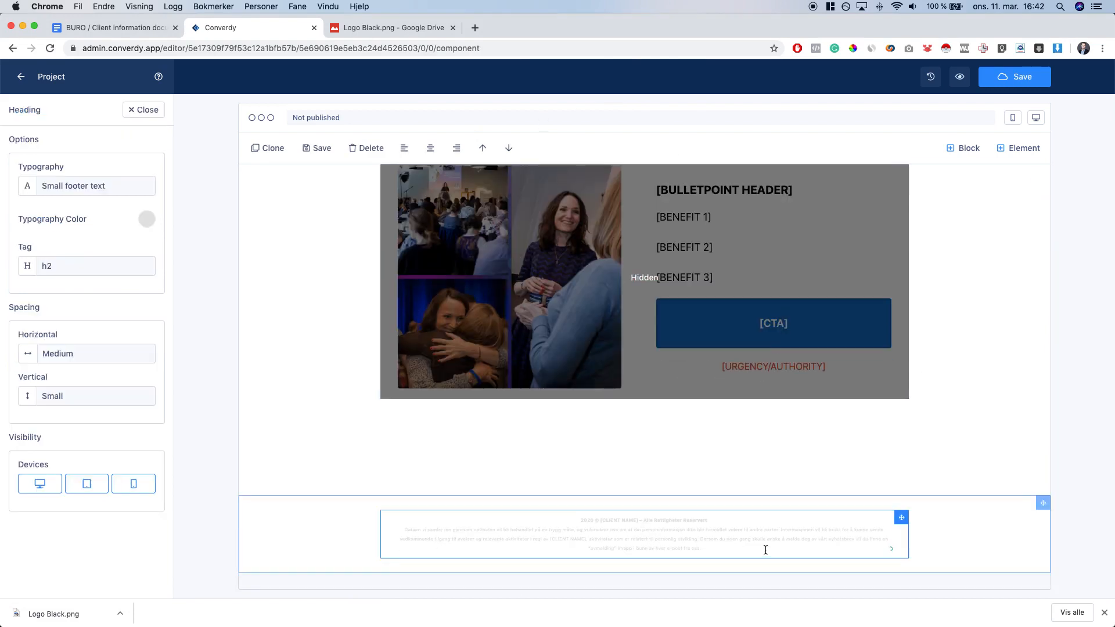
{"action": "key", "text": "super+a"}
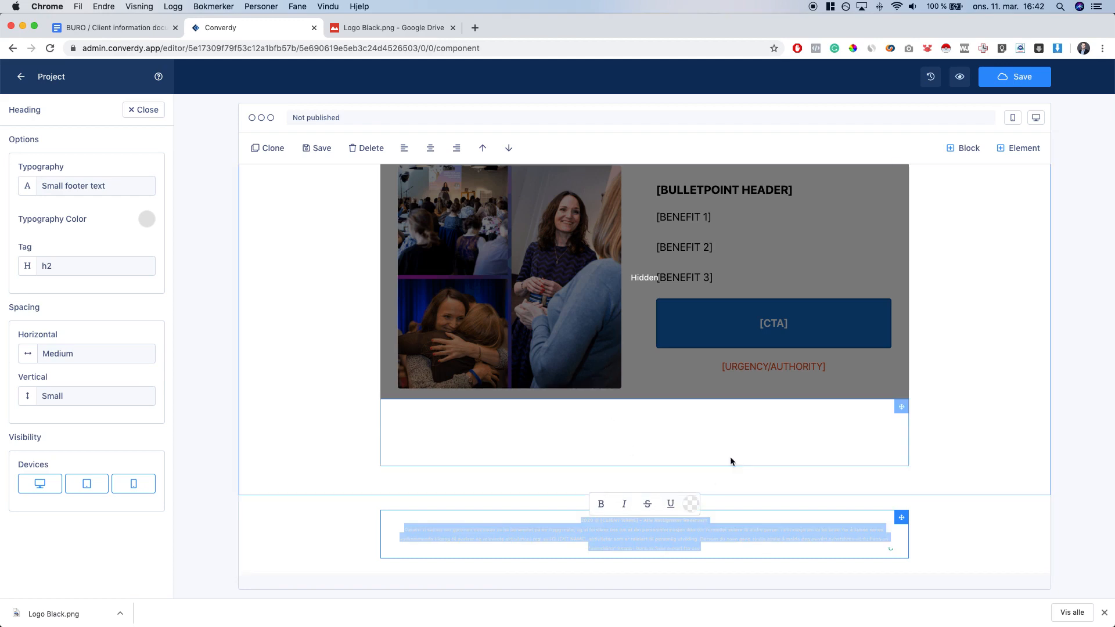
{"action": "left_click", "coordinate": [729, 456]}
{"action": "left_click", "coordinate": [669, 530]}
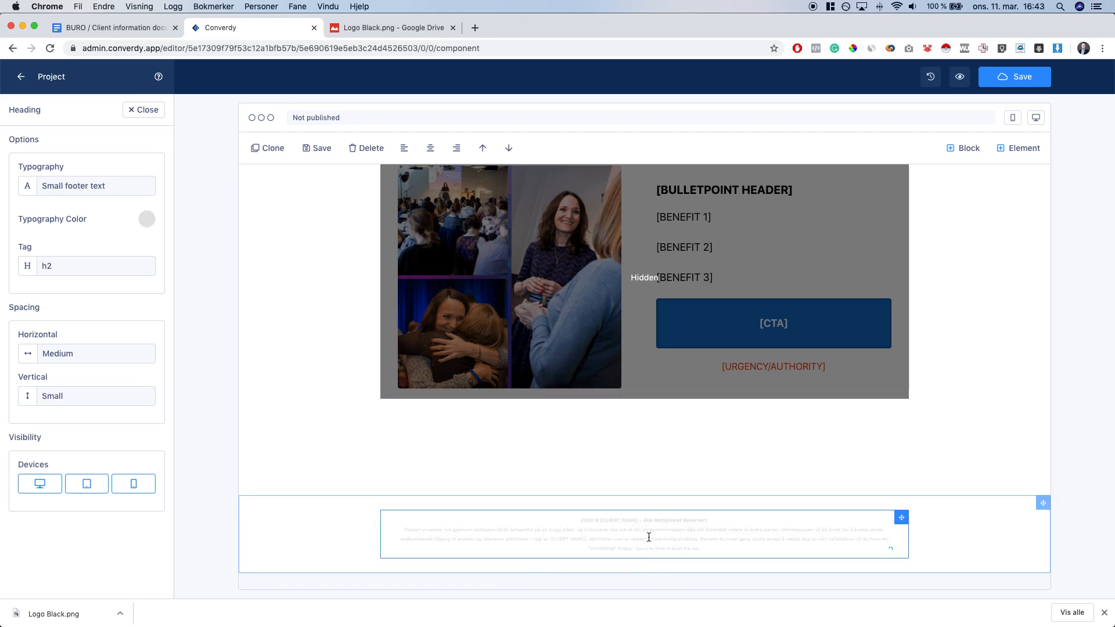
{"action": "key", "text": "super+a"}
{"action": "left_click", "coordinate": [689, 509]}
{"action": "left_click", "coordinate": [805, 554]}
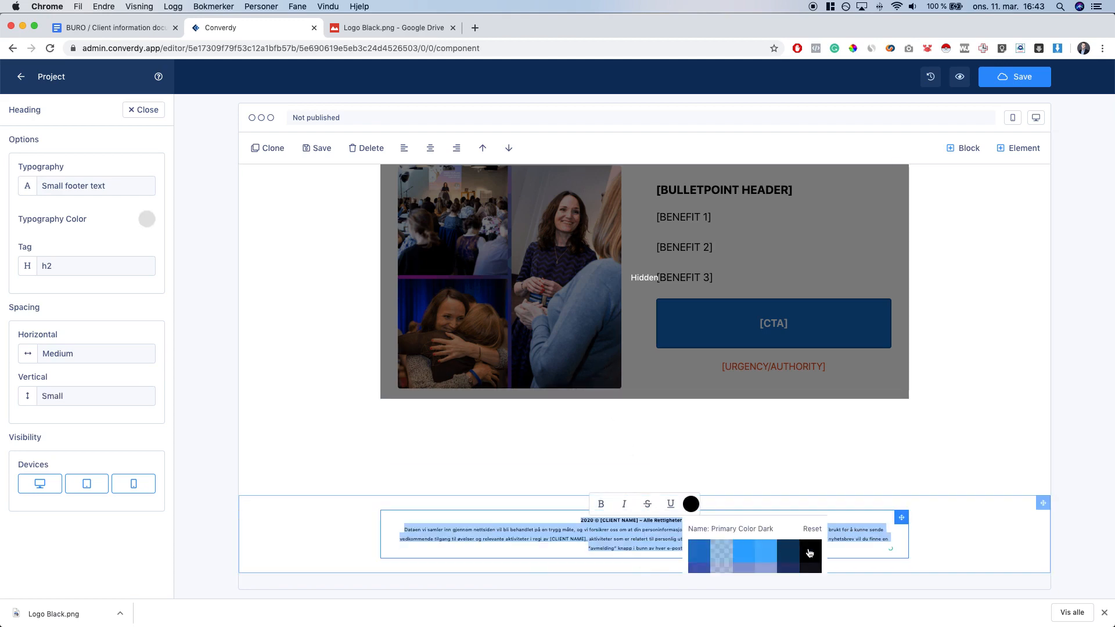
{"action": "left_click", "coordinate": [735, 458]}
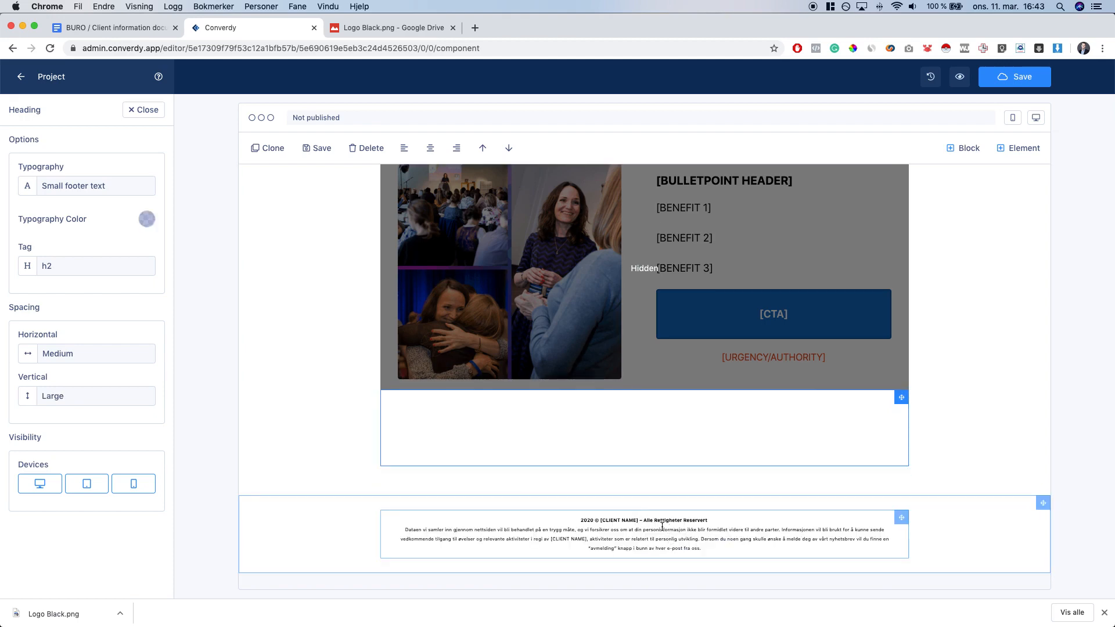
Replace the footer's [CLIENT NAME] placeholders with the client's name, removing the brackets
{"action": "double_click", "coordinate": [600, 521]}
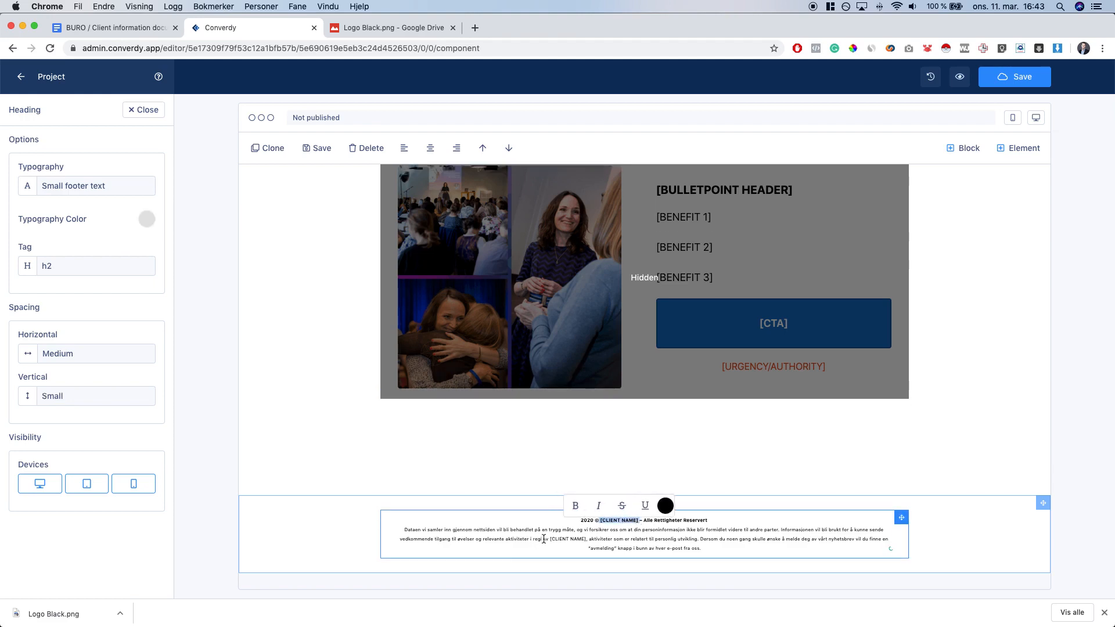
{"action": "left_click", "coordinate": [584, 539]}
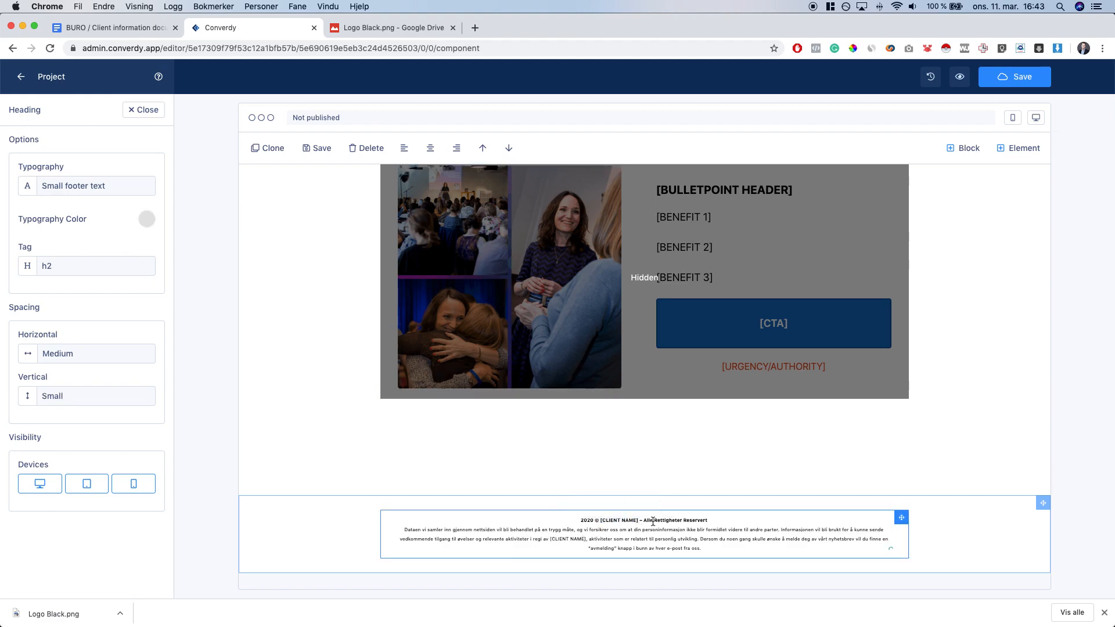
{"action": "key", "text": "alt+shift+Left"}
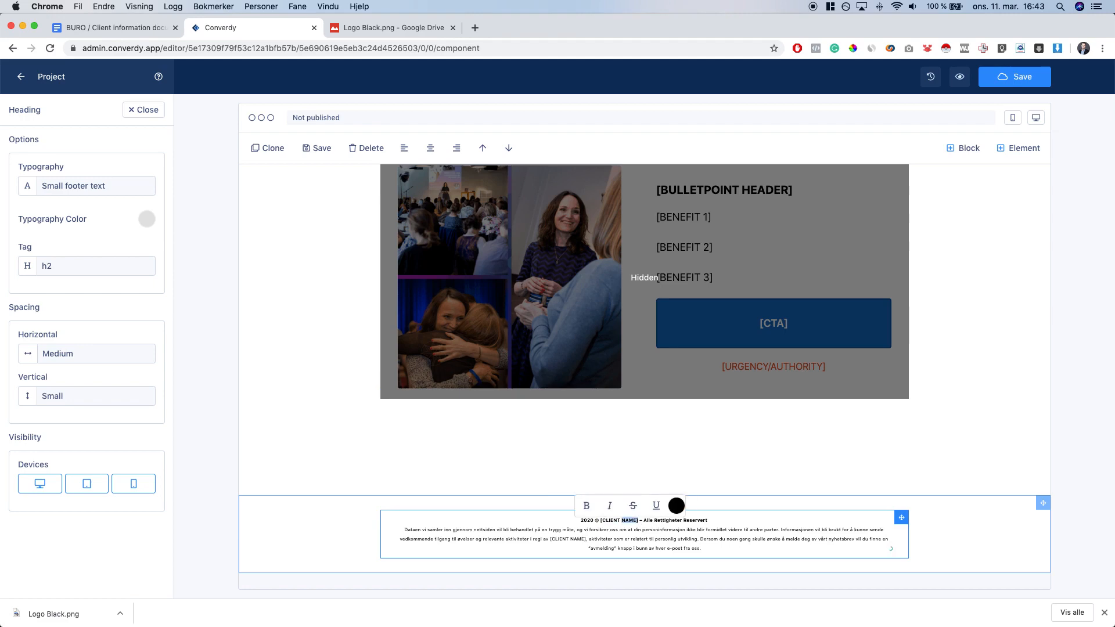
{"action": "key", "text": "alt+shift+Left"}
{"action": "key", "text": "shift+Left"}
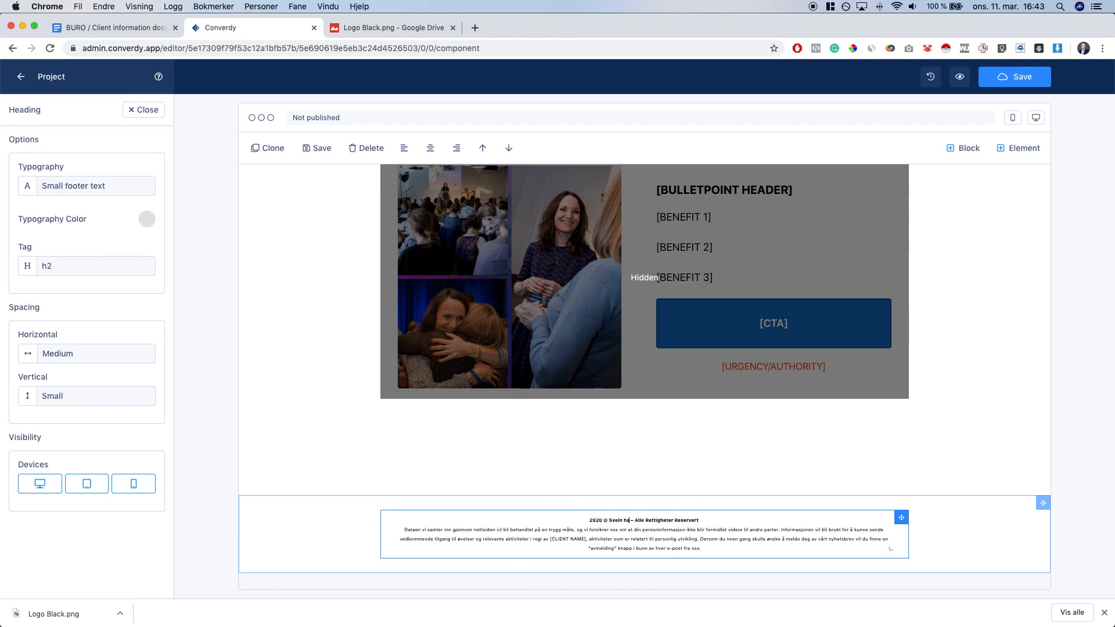
{"action": "key", "text": "alt+shift+Left"}
{"action": "key", "text": "alt+shift+Left"}
{"action": "key", "text": "alt+shift+Left"}
{"action": "key", "text": "super+c"}
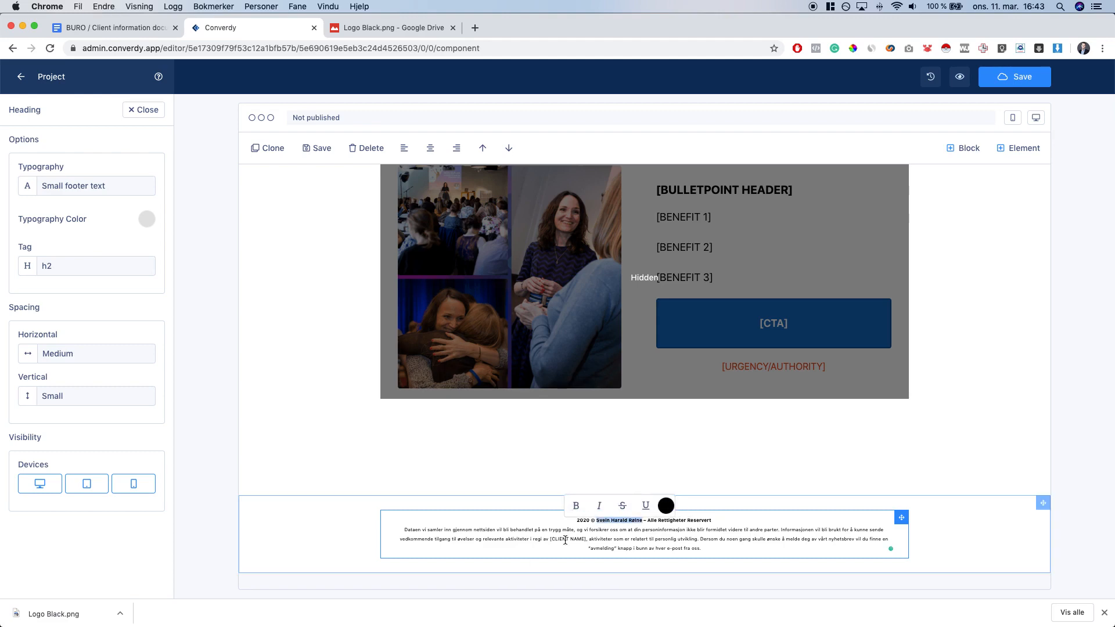
{"action": "left_click_drag", "start_coordinate": [552, 539], "coordinate": [584, 539]}
{"action": "key", "text": "super+v"}
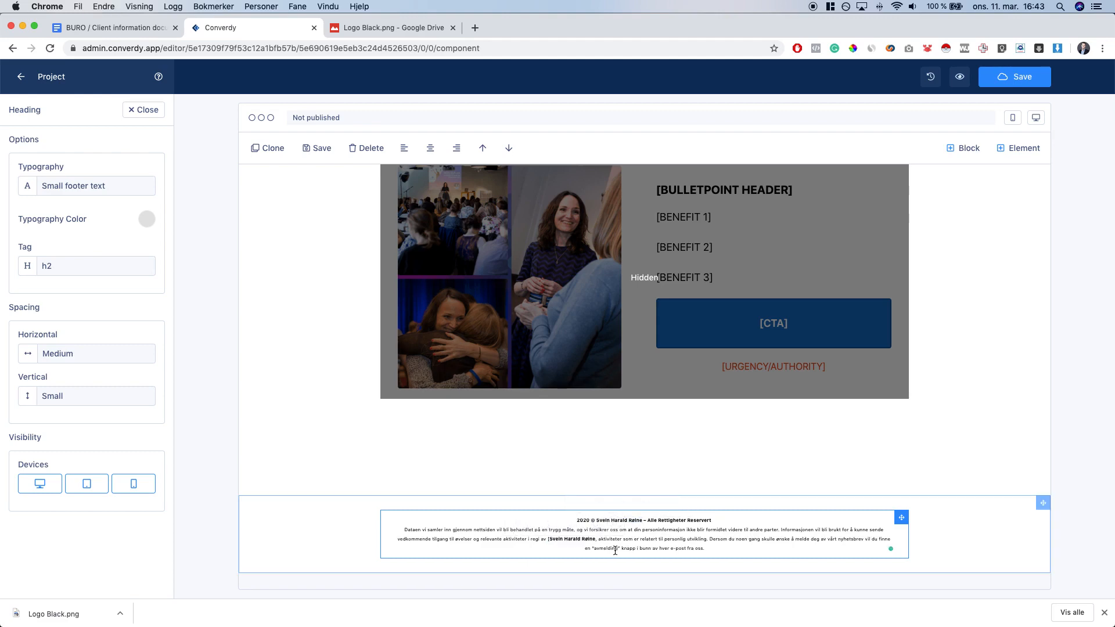
{"action": "key", "text": "alt+Left"}
{"action": "key", "text": "BackSpace"}
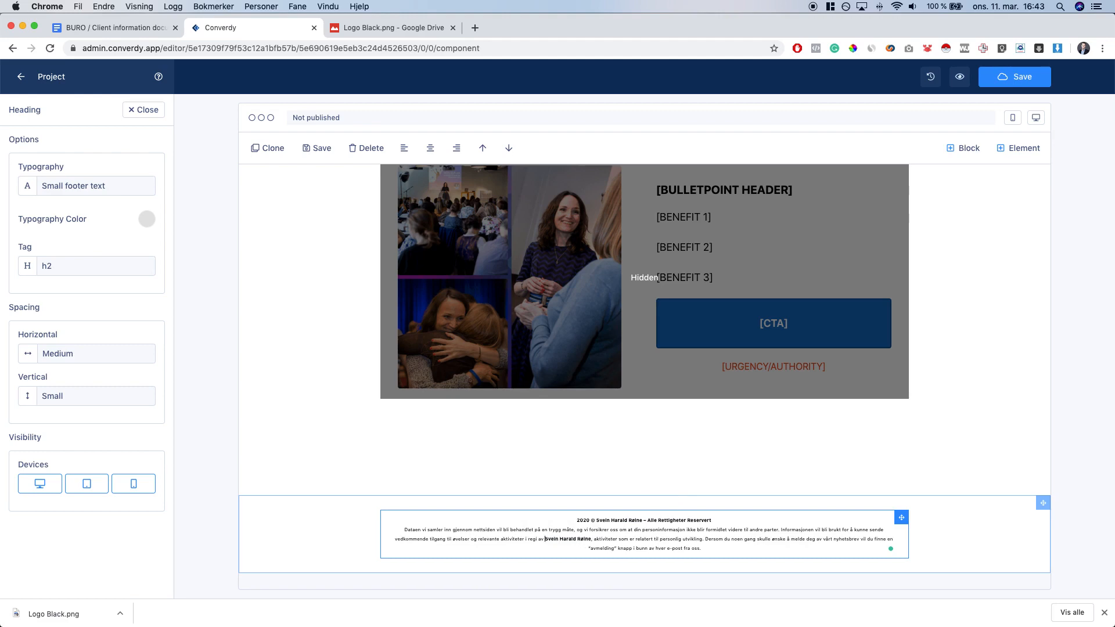
{"action": "key", "text": "alt+shift+Right"}
{"action": "key", "text": "alt+shift+Right"}
{"action": "key", "text": "alt+shift+Right"}
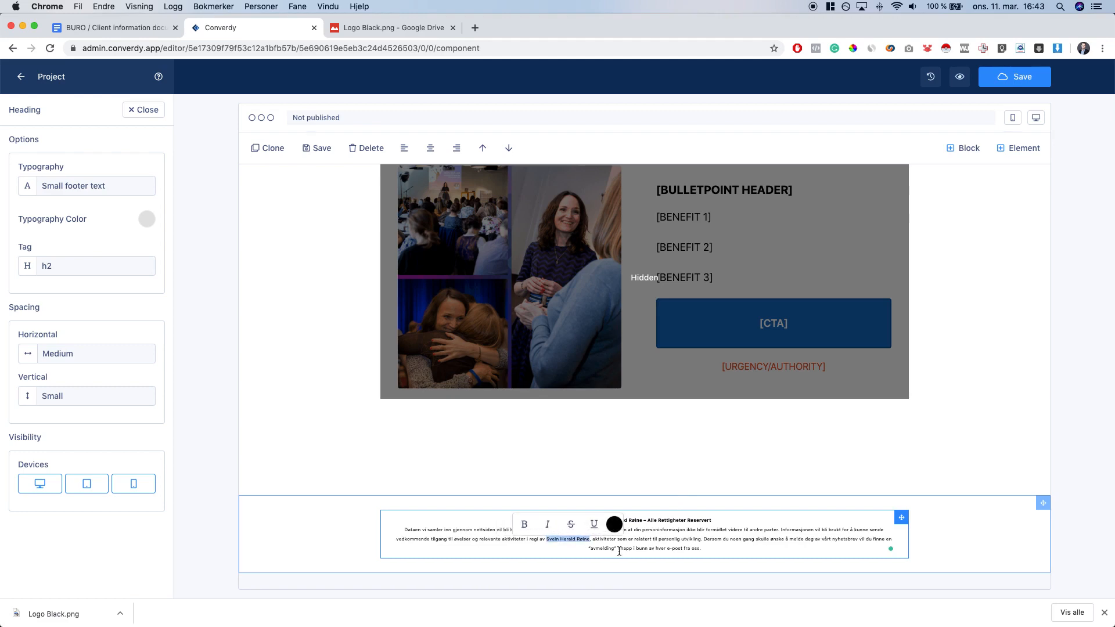
{"action": "left_click", "coordinate": [648, 548]}
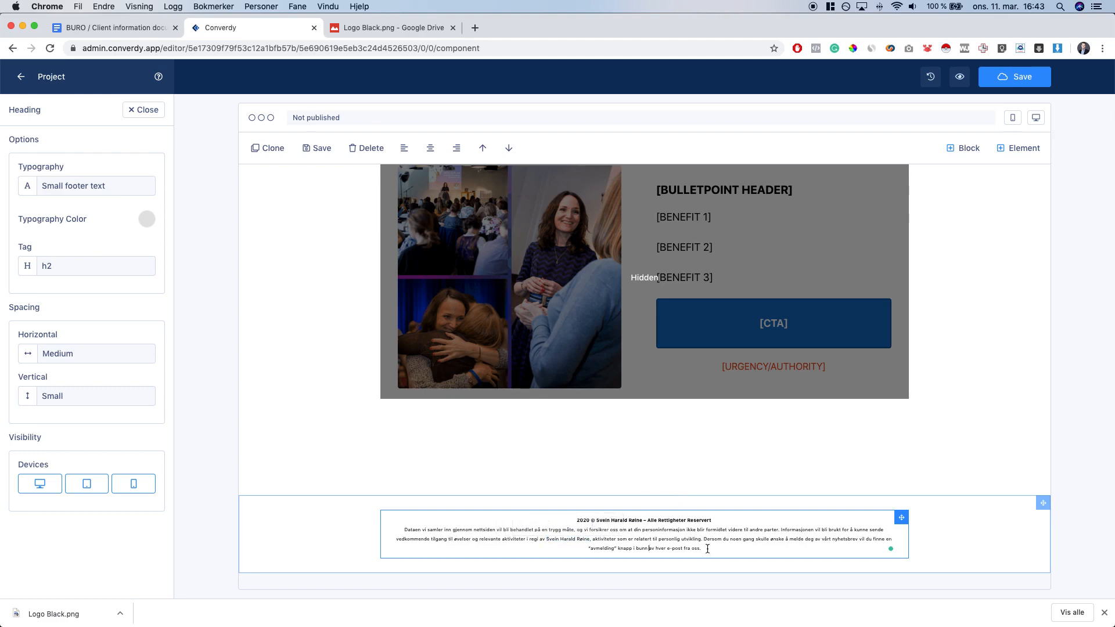
Recolour all the footer text to Secondary Color Light
{"action": "left_click", "coordinate": [934, 547]}
{"action": "left_click", "coordinate": [652, 529]}
{"action": "key", "text": "super+a"}
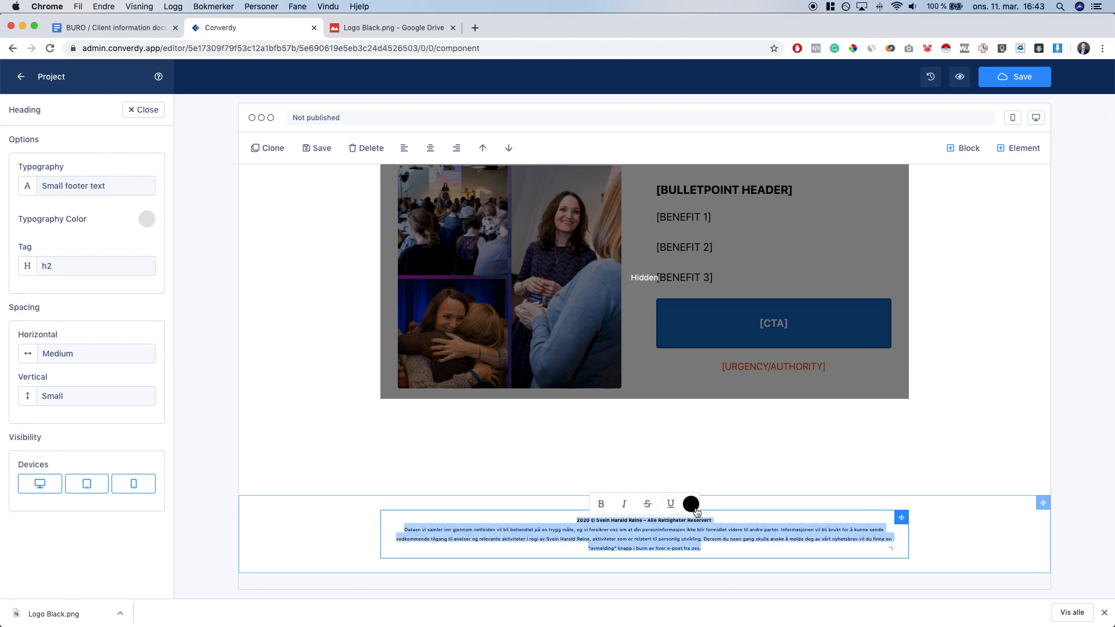
{"action": "left_click", "coordinate": [691, 505]}
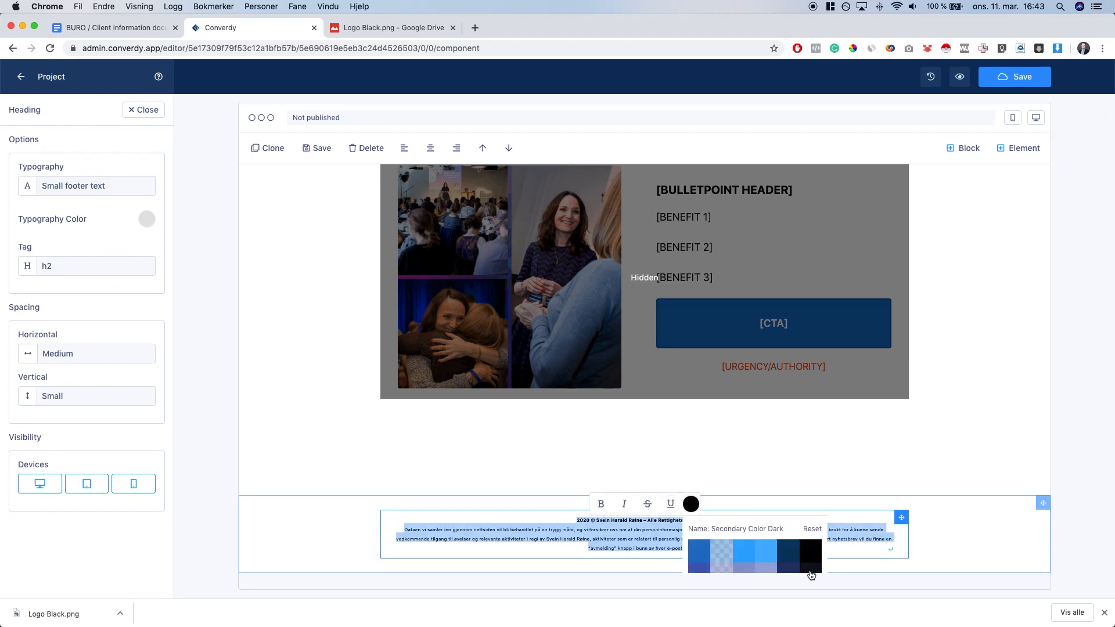
{"action": "left_click", "coordinate": [745, 561]}
{"action": "left_click", "coordinate": [718, 556]}
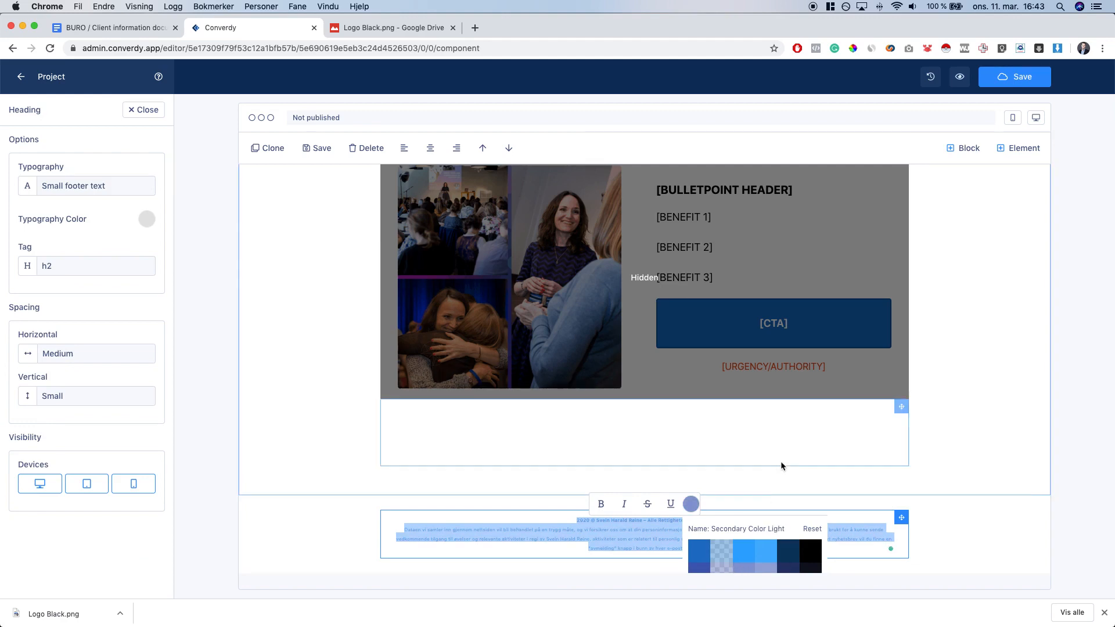
{"action": "left_click", "coordinate": [780, 461]}
{"action": "left_click", "coordinate": [1019, 508]}
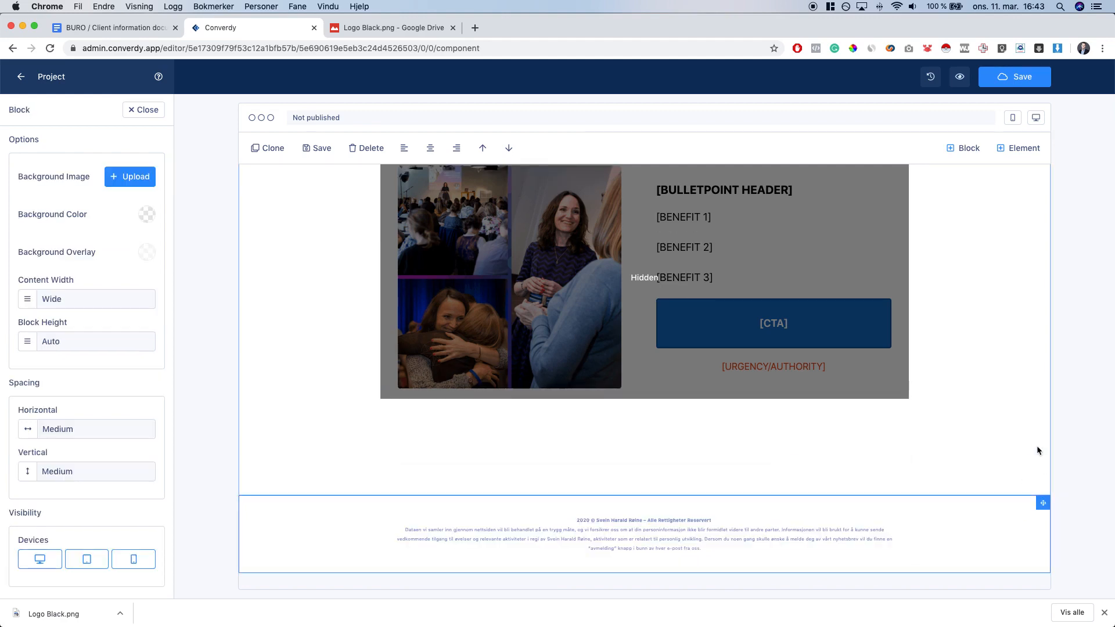
Switch the canvas to the mobile preview and scroll down to the [SUB HEADLINE] block
{"action": "scroll", "coordinate": [1028, 449], "scroll_direction": "up", "scroll_amount": 8}
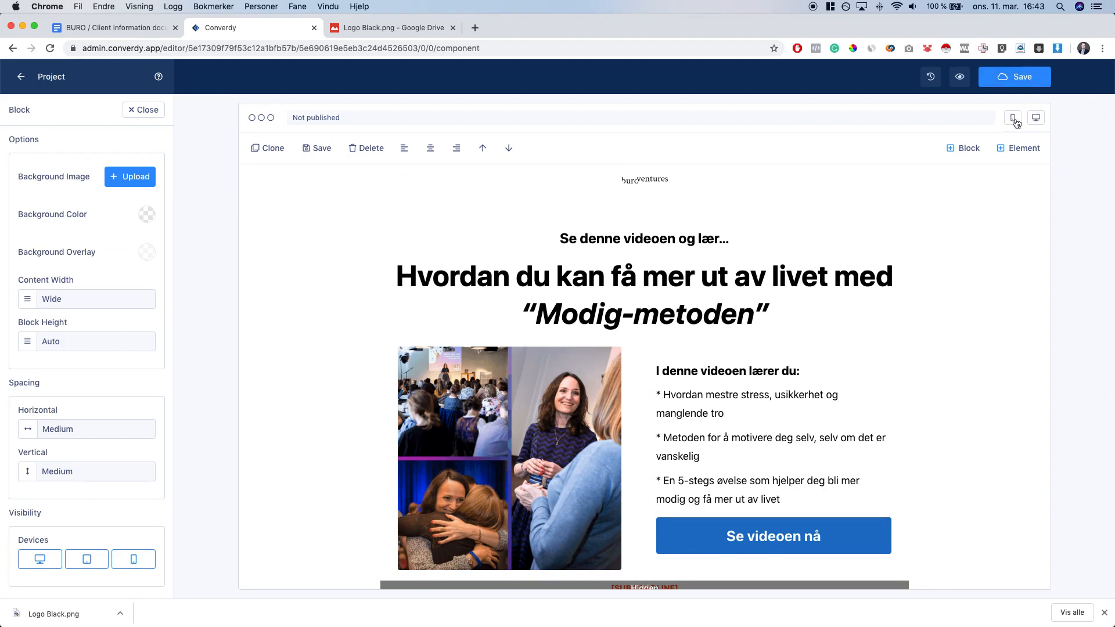
{"action": "left_click", "coordinate": [1014, 117]}
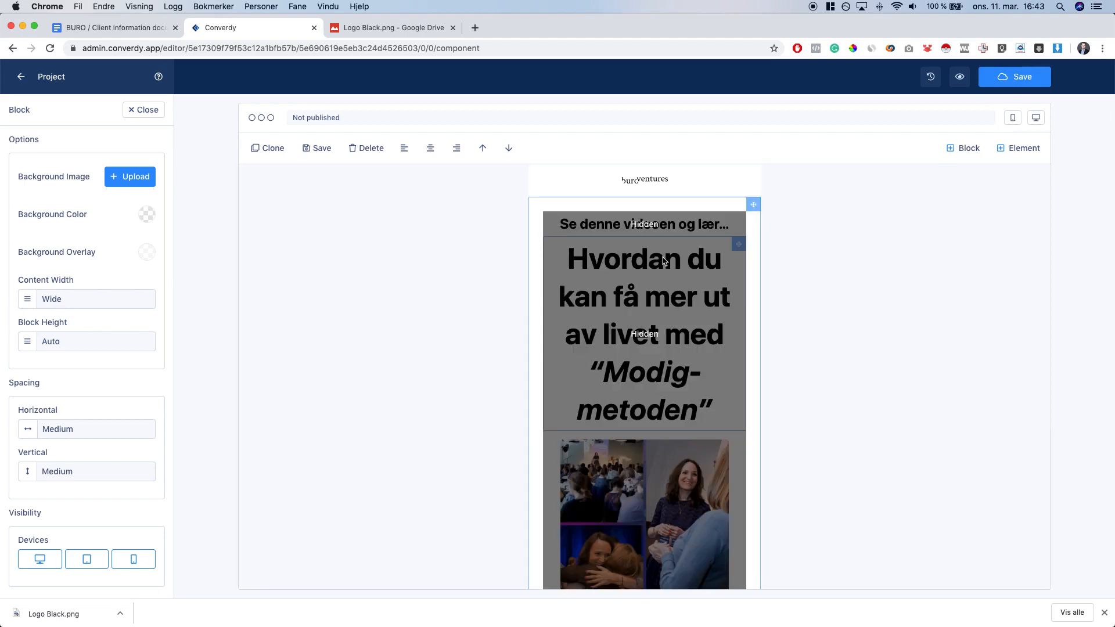
{"action": "scroll", "coordinate": [644, 244], "scroll_direction": "down", "scroll_amount": 10}
{"action": "scroll", "coordinate": [663, 261], "scroll_direction": "down", "scroll_amount": 1}
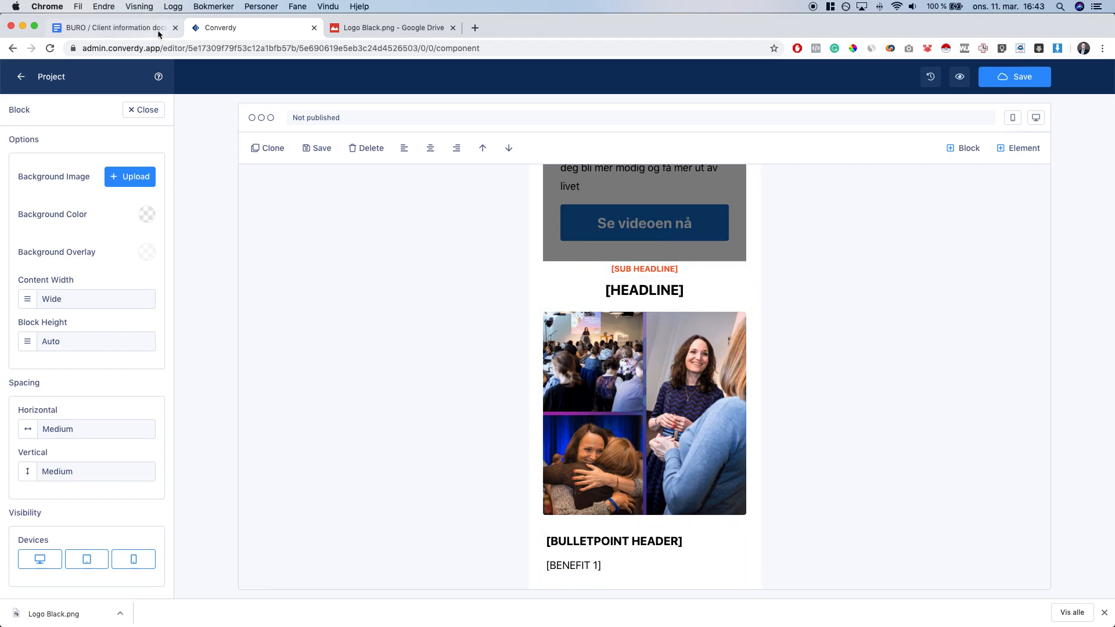
Paste the brief's subheadline over the [SUB HEADLINE] placeholder
{"action": "left_click", "coordinate": [116, 28]}
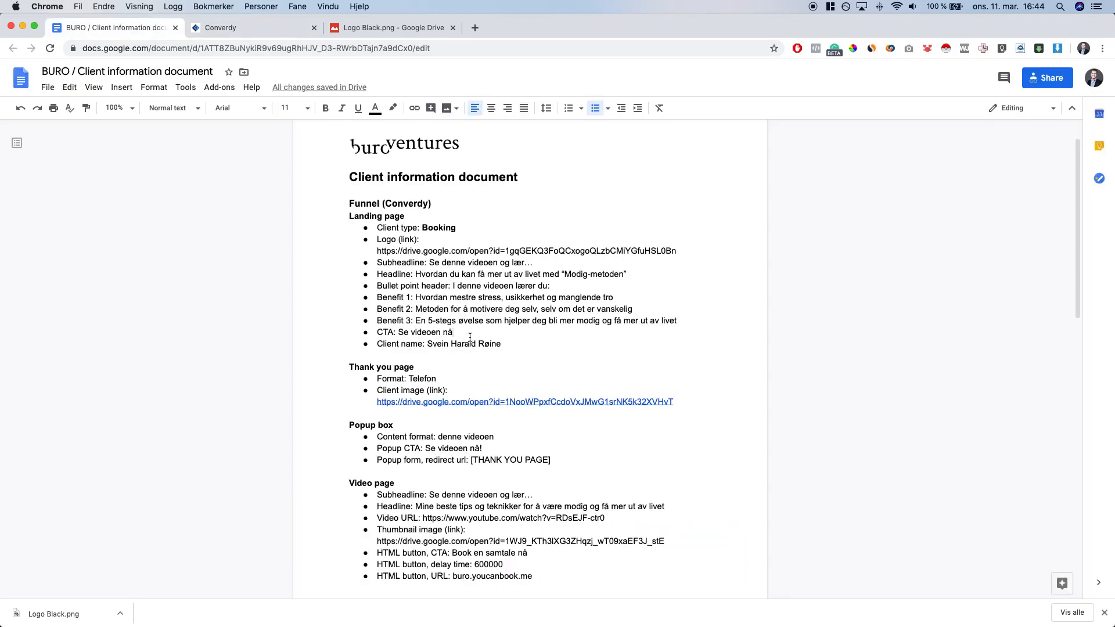
{"action": "left_click", "coordinate": [430, 262]}
{"action": "key", "text": "shift+End"}
{"action": "key", "text": "super+c"}
{"action": "key", "text": "ctrl+Tab"}
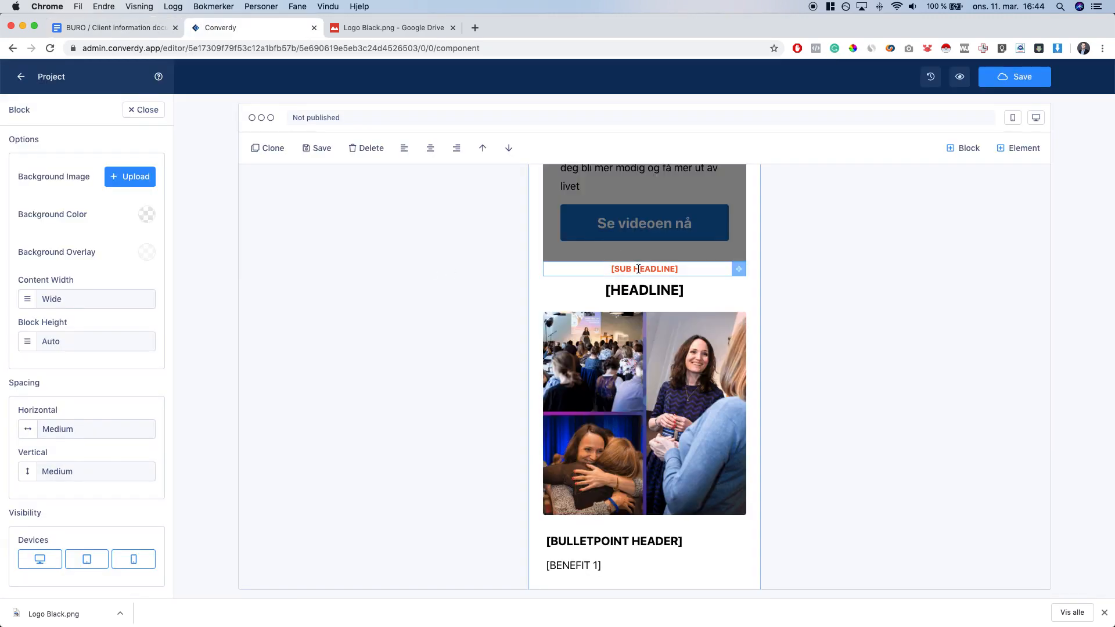
{"action": "left_click", "coordinate": [644, 269]}
{"action": "key", "text": "super+v"}
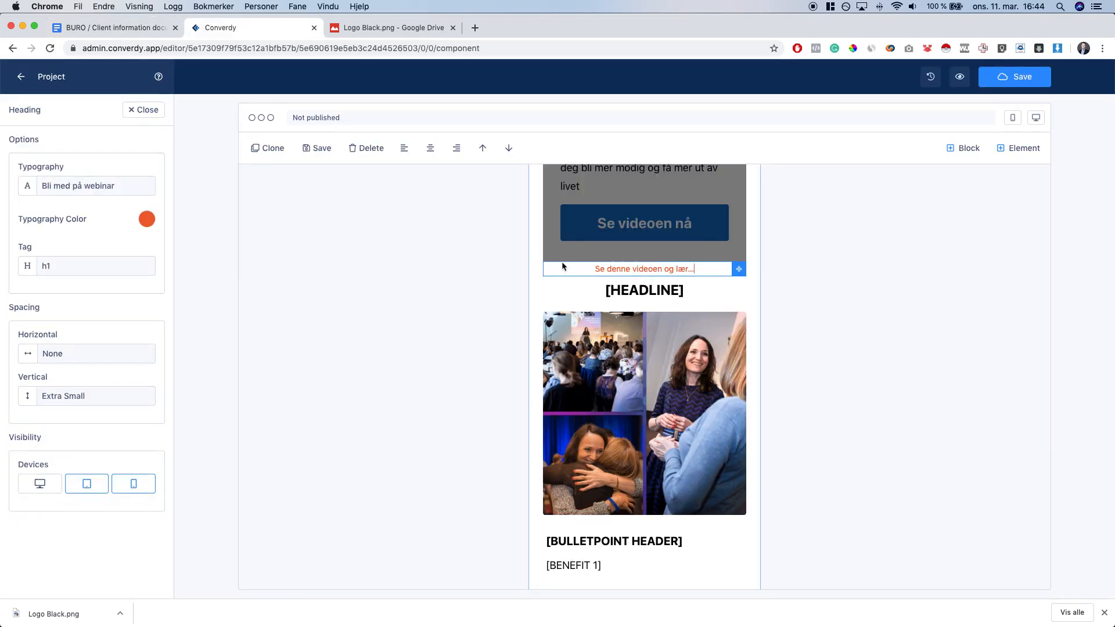
Replace [HEADLINE] with the brief's headline, bold it, and italicise “Modig-metoden”
{"action": "left_click", "coordinate": [103, 28]}
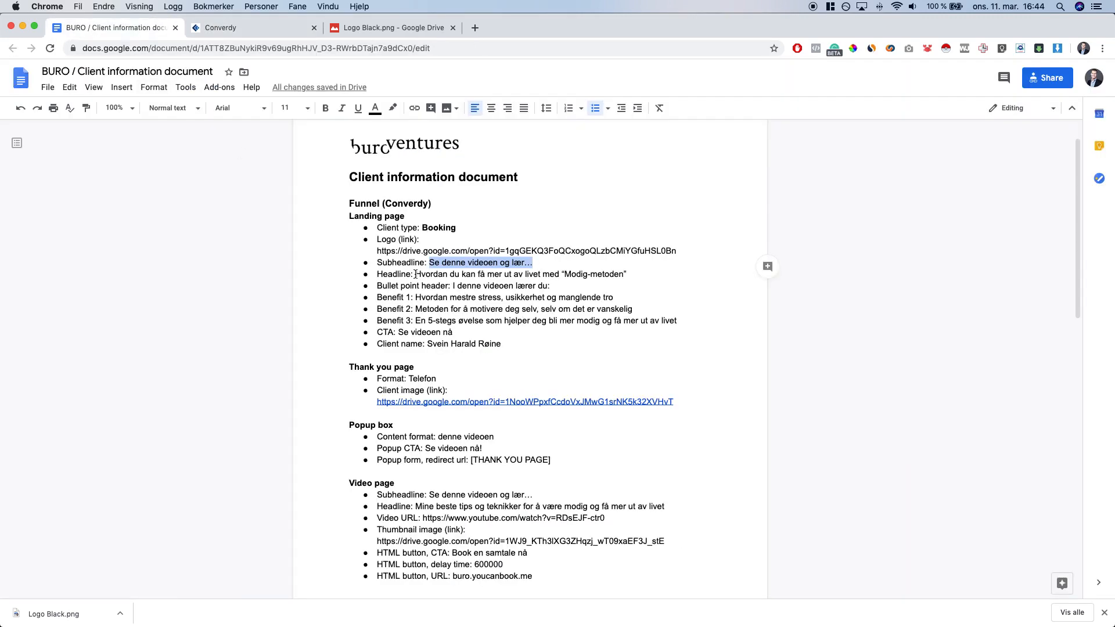
{"action": "left_click_drag", "start_coordinate": [415, 274], "coordinate": [626, 274]}
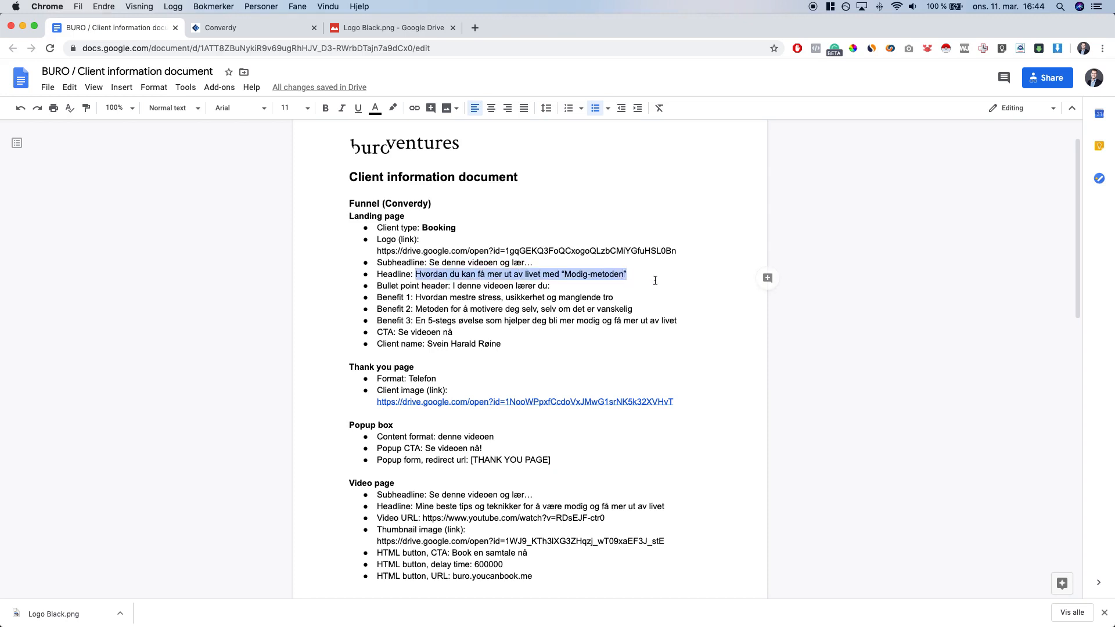
{"action": "key", "text": "super+c"}
{"action": "key", "text": "ctrl+Tab"}
{"action": "left_click", "coordinate": [630, 288]}
{"action": "key", "text": "super+a"}
{"action": "key", "text": "super+v"}
{"action": "key", "text": "super+a"}
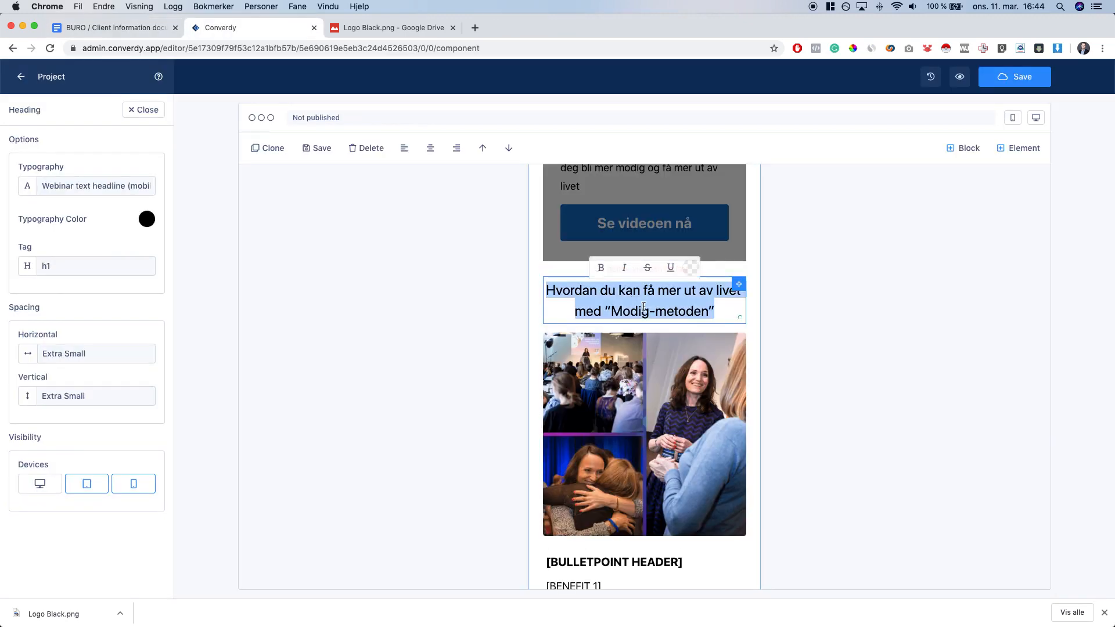
{"action": "key", "text": "super+b"}
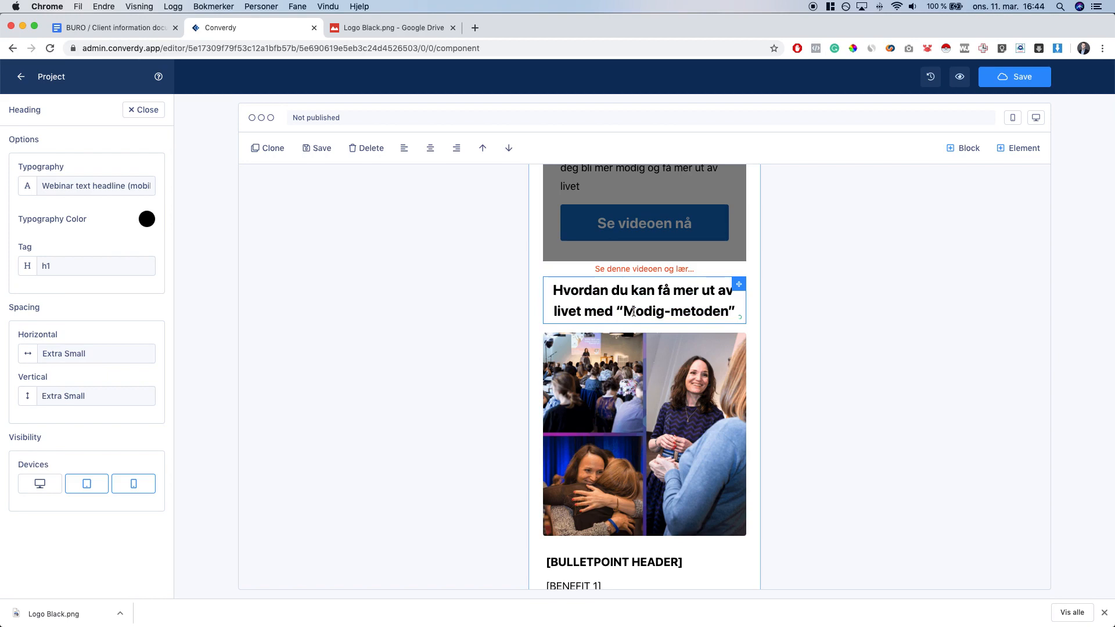
{"action": "key", "text": "super+shift+Right"}
{"action": "key", "text": "super+i"}
{"action": "left_click", "coordinate": [591, 300]}
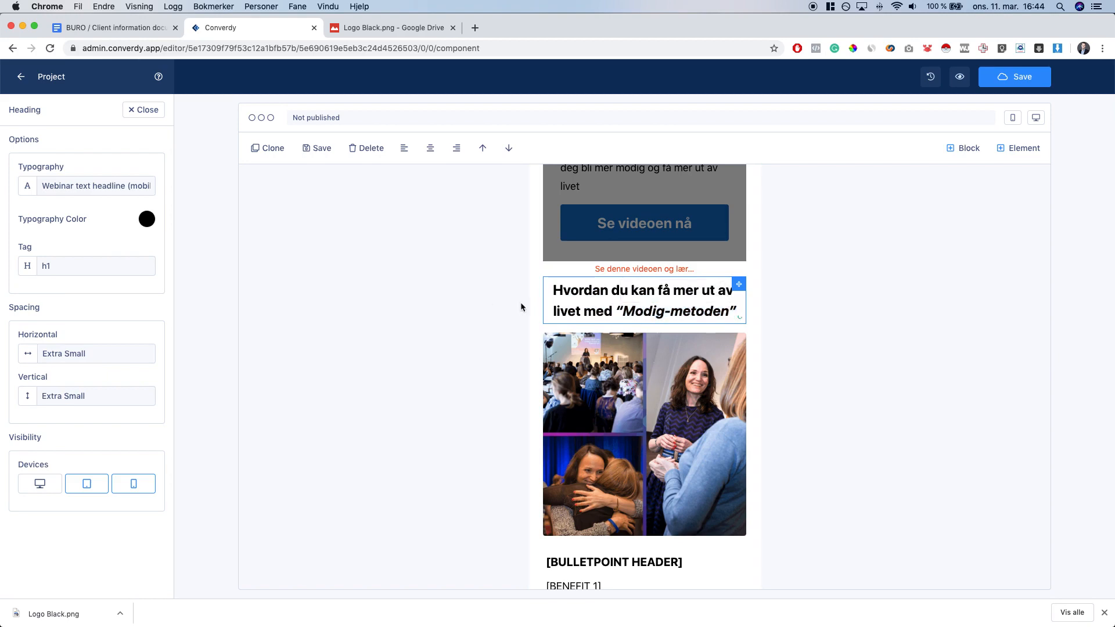
Select the bullet point header text in the client brief
{"action": "left_click", "coordinate": [128, 34]}
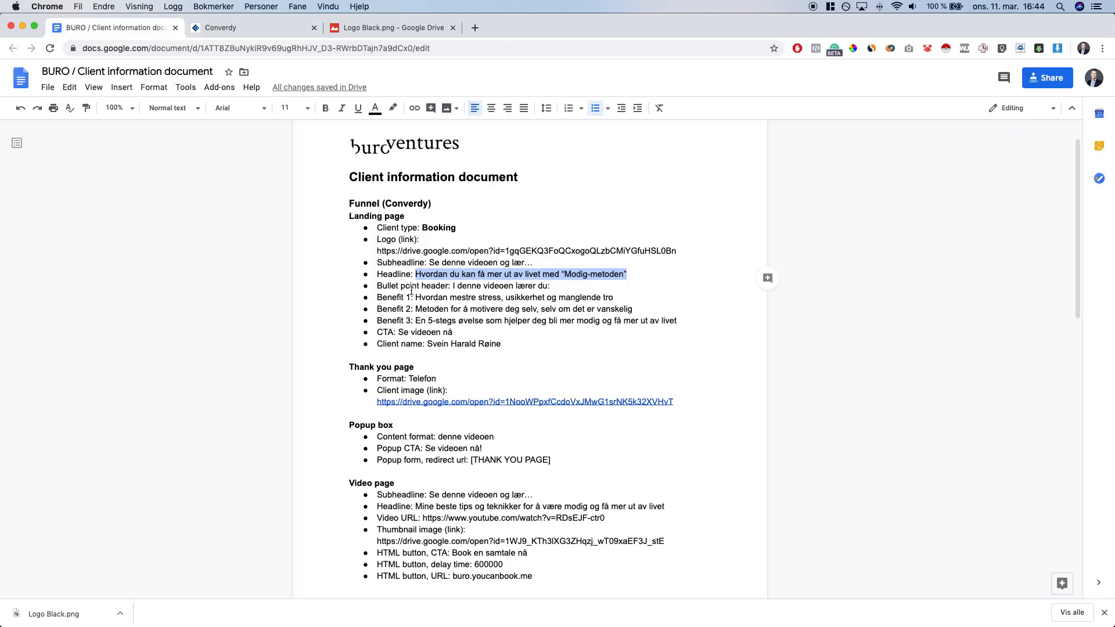
{"action": "left_click_drag", "start_coordinate": [455, 286], "coordinate": [557, 287]}
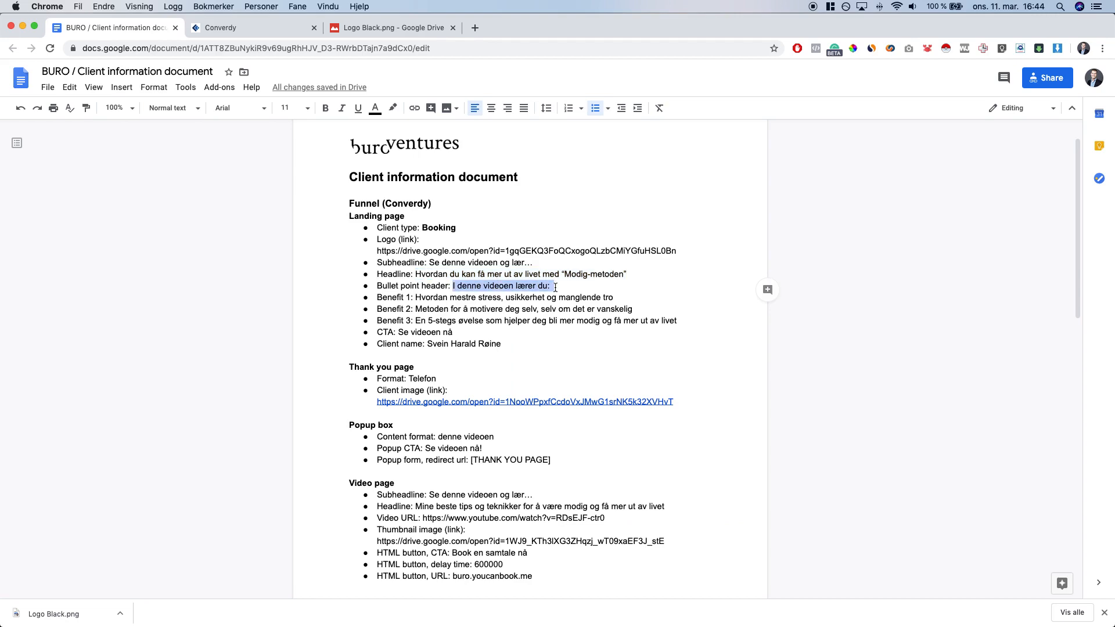
{"action": "key", "text": "ctrl+Tab"}
Set the bullet header to 'I denne videoen lærer du:' and paste Benefit 1 over [BENEFIT 1]
{"action": "scroll", "coordinate": [614, 349], "scroll_direction": "down", "scroll_amount": 5}
{"action": "triple_click", "coordinate": [622, 342]}
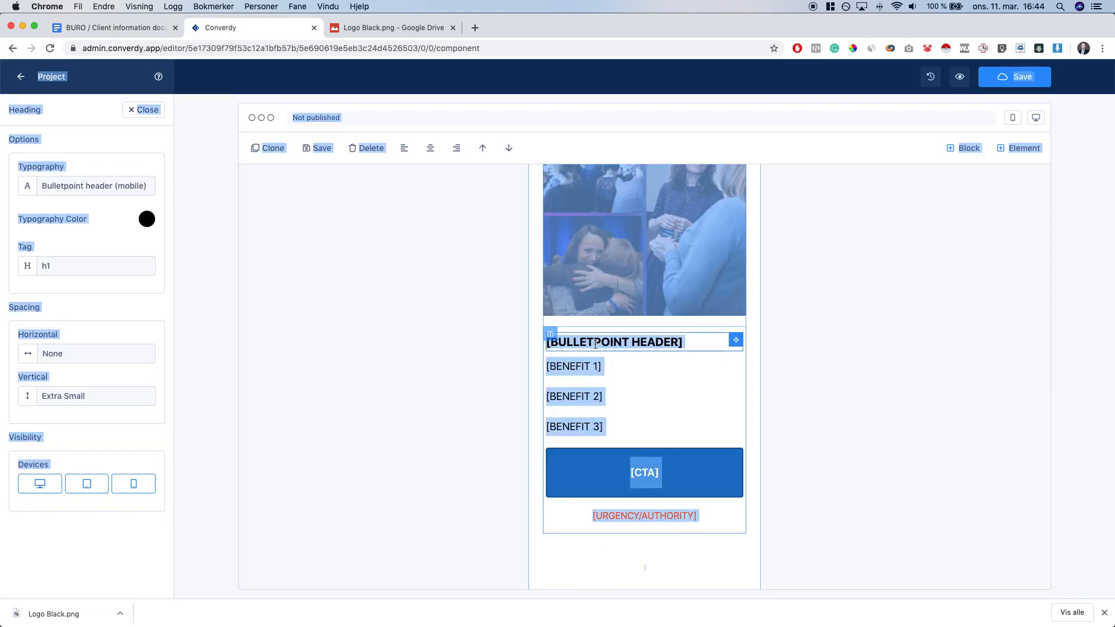
{"action": "key", "text": "super+v"}
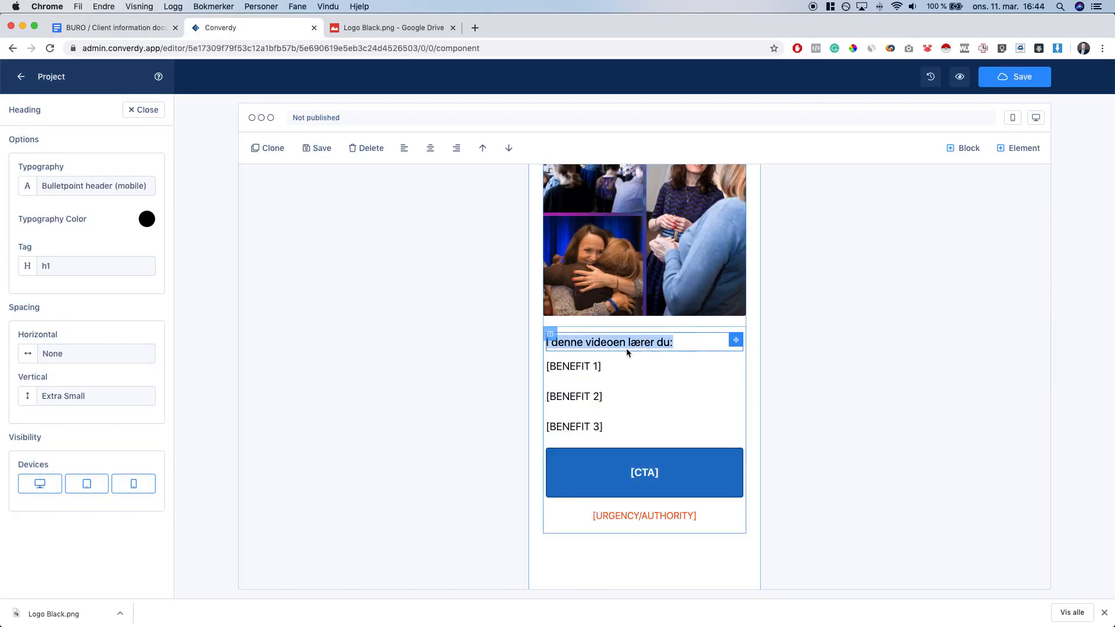
{"action": "key", "text": "ctrl+shift+Tab"}
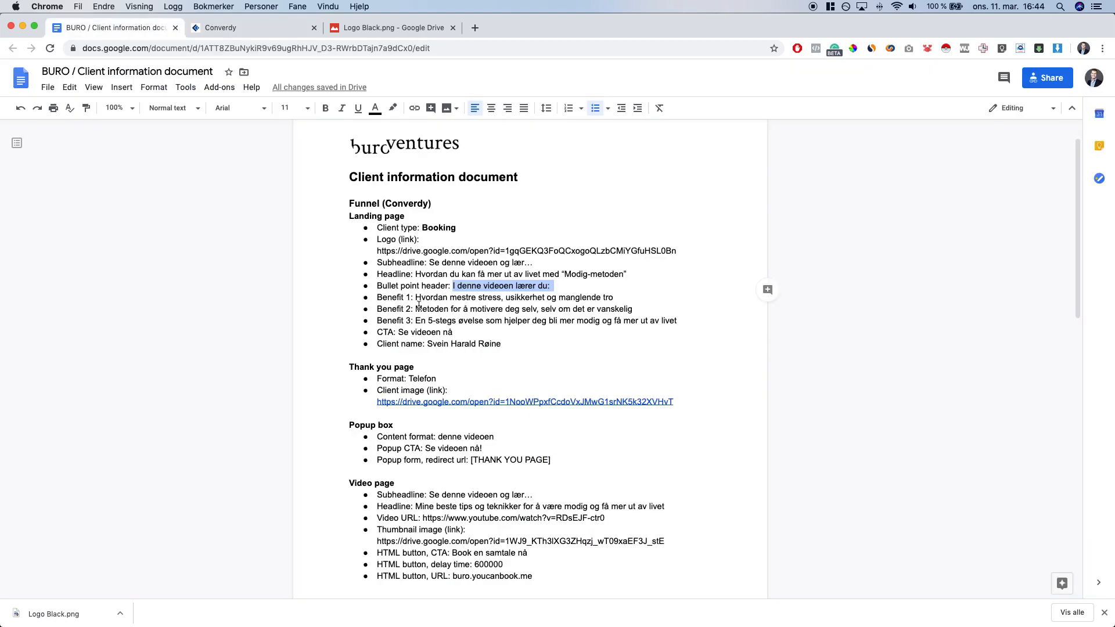
{"action": "double_click", "coordinate": [418, 297]}
{"action": "left_click", "coordinate": [622, 297], "text": "shift"}
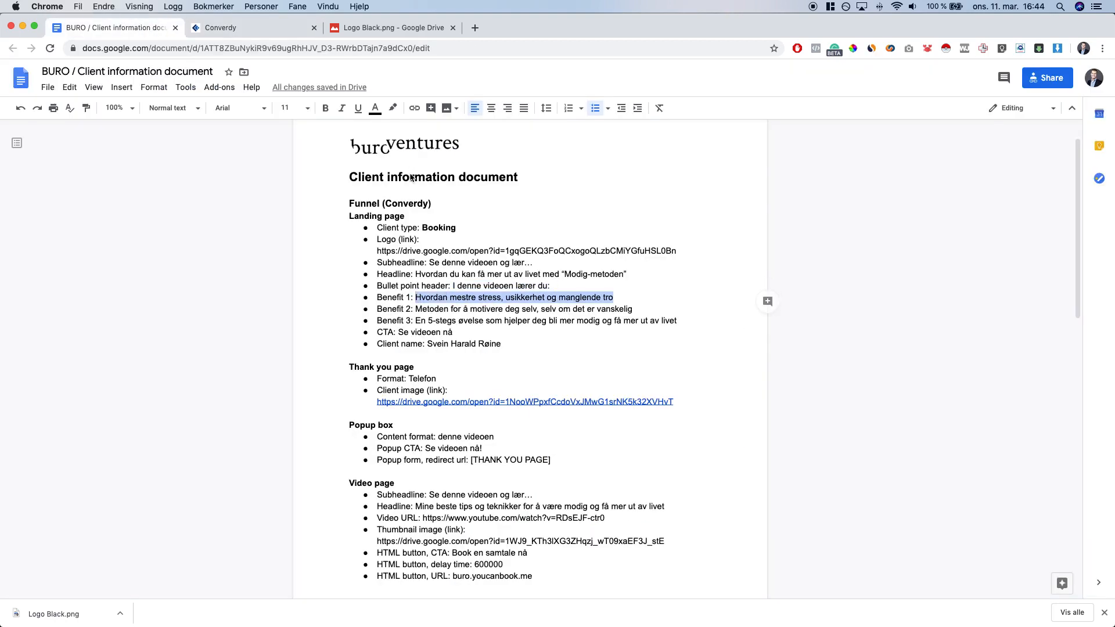
{"action": "key", "text": "super+c"}
{"action": "key", "text": "ctrl+Tab"}
{"action": "triple_click", "coordinate": [575, 366]}
{"action": "key", "text": "super+v"}
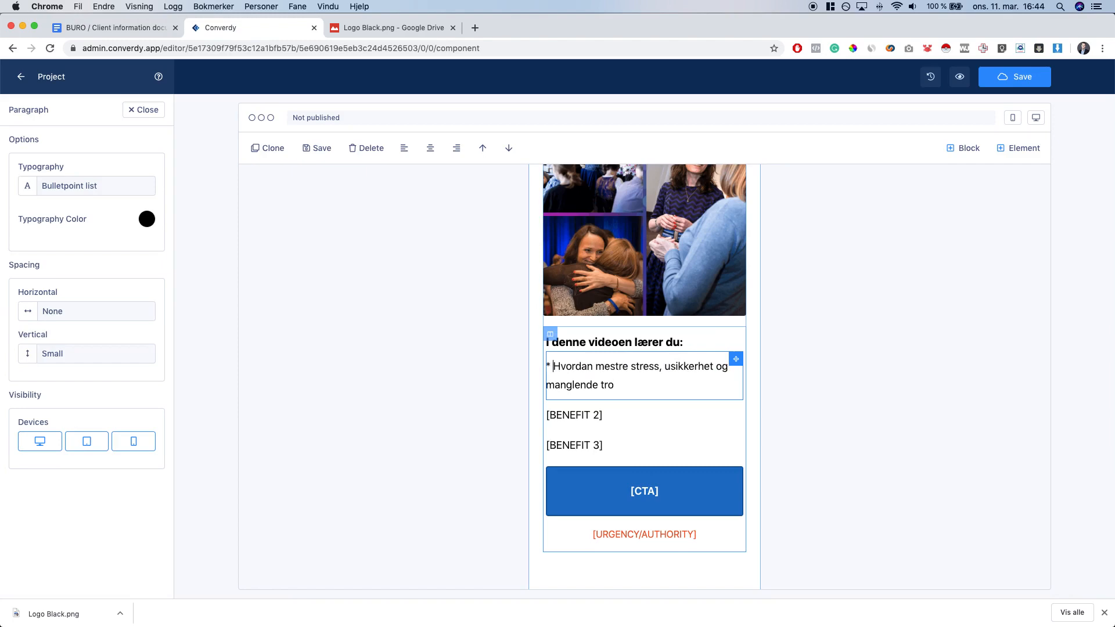
Replace [BENEFIT 2] with the brief's second benefit, prefixed with an asterisk
{"action": "key", "text": "ctrl+shift+Tab"}
{"action": "left_click_drag", "start_coordinate": [416, 309], "coordinate": [633, 309]}
{"action": "key", "text": "super+c"}
{"action": "key", "text": "ctrl+Tab"}
{"action": "left_click", "coordinate": [597, 417]}
{"action": "triple_click", "coordinate": [597, 417]}
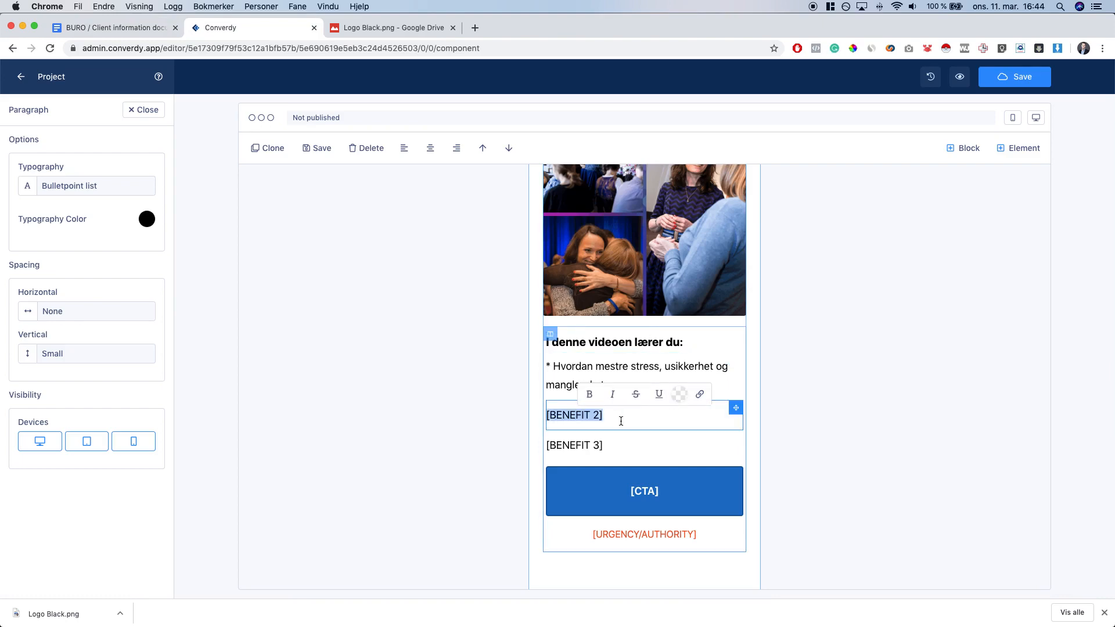
{"action": "key", "text": "super+v"}
{"action": "key", "text": "super+Up"}
{"action": "type", "text": "*"}
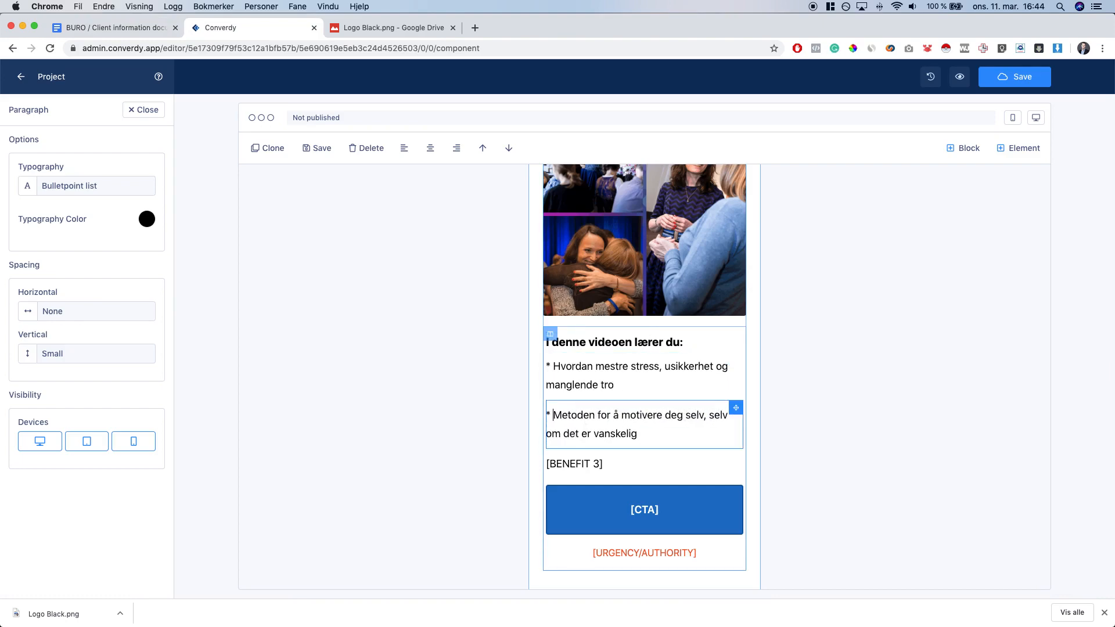
Replace [BENEFIT 3] with the brief's third benefit, starting it with an asterisk
{"action": "key", "text": "ctrl+shift+Tab"}
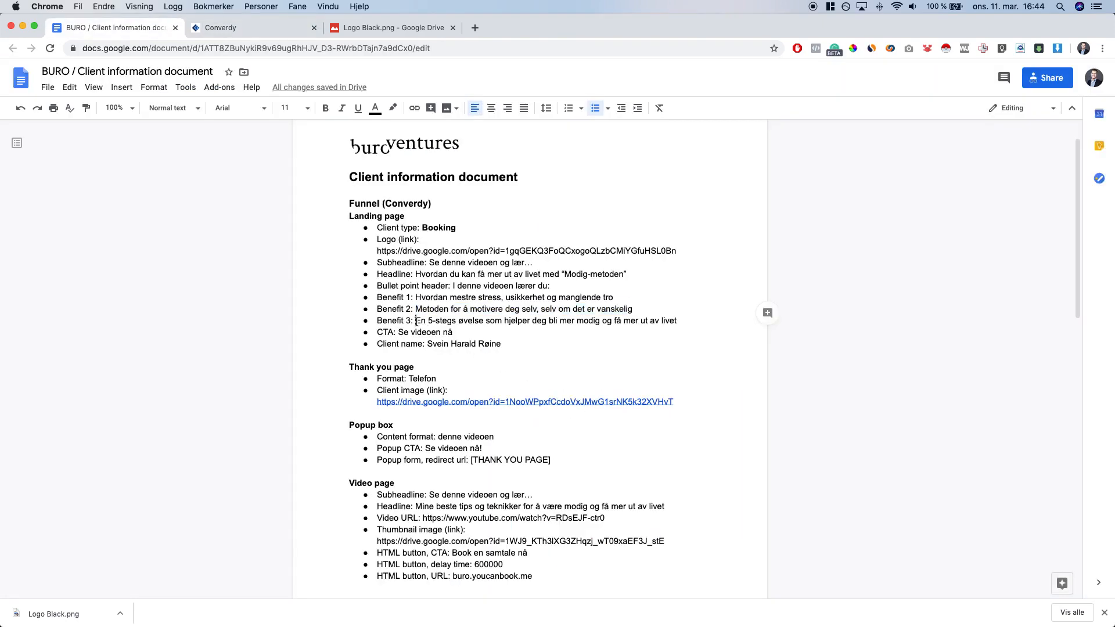
{"action": "left_click_drag", "start_coordinate": [415, 321], "coordinate": [695, 323]}
{"action": "key", "text": "super+c"}
{"action": "key", "text": "ctrl+Tab"}
{"action": "triple_click", "coordinate": [655, 463]}
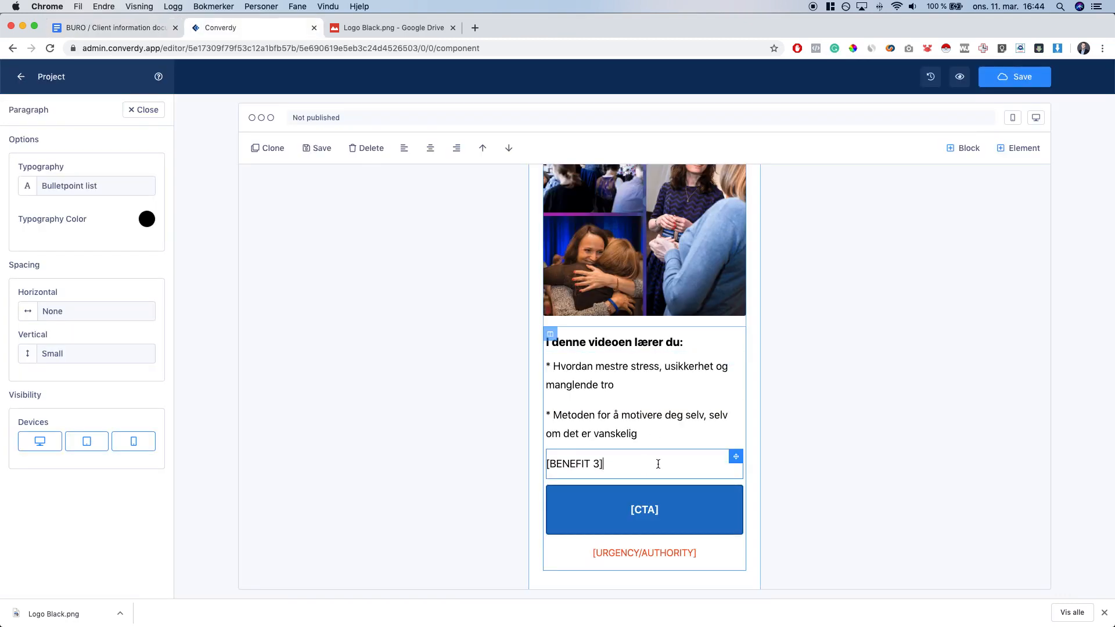
{"action": "key", "text": "super+v"}
{"action": "type", "text": "*"}
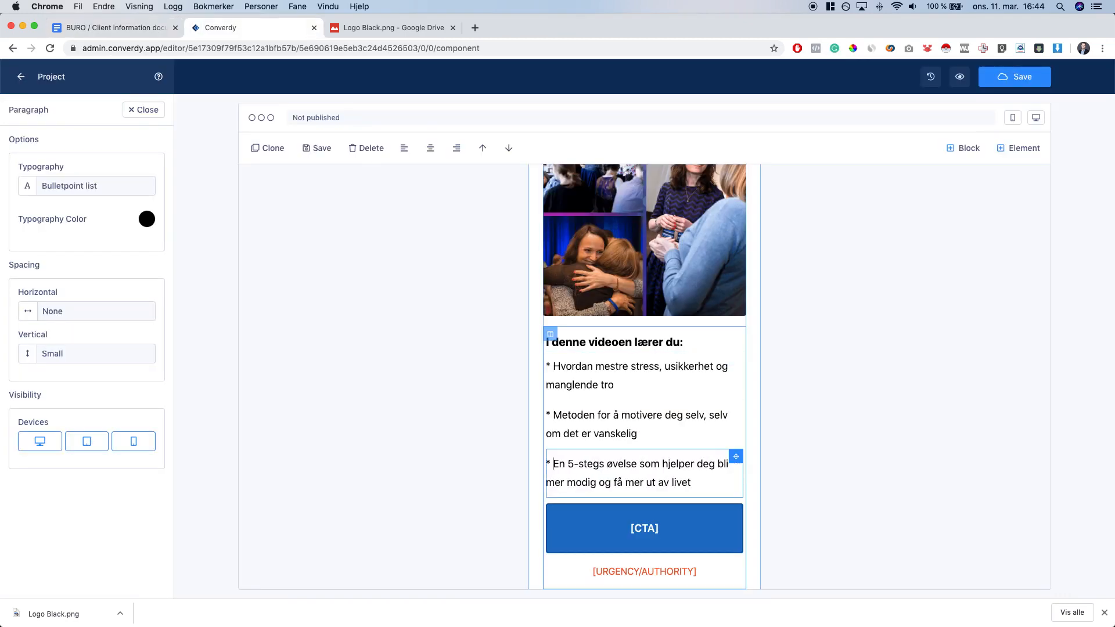
{"action": "left_click", "coordinate": [676, 388]}
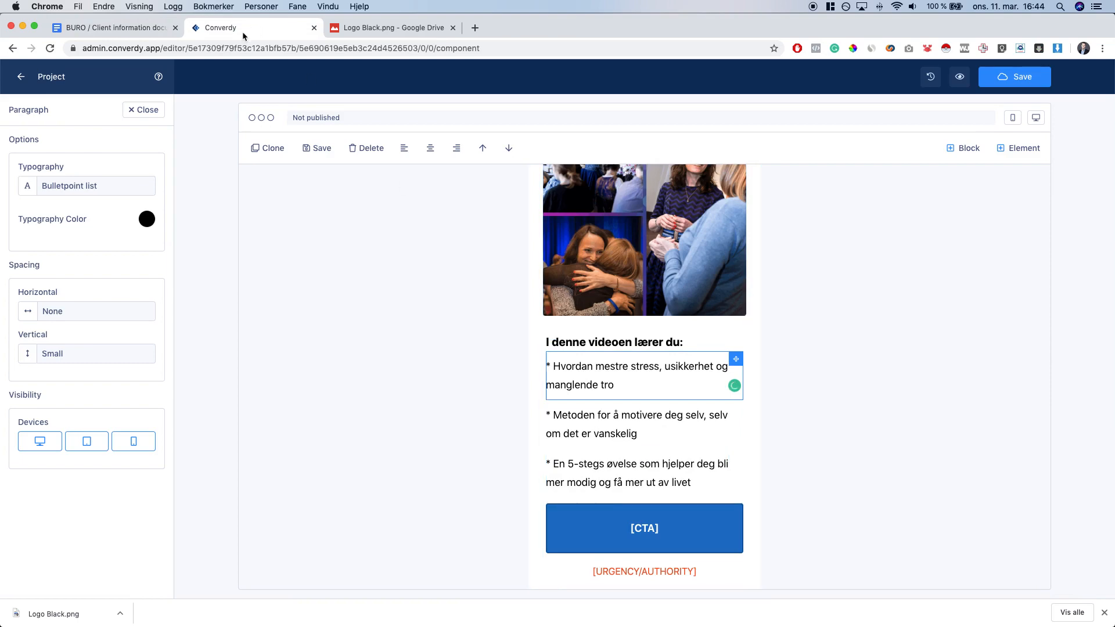
{"action": "left_click", "coordinate": [128, 35]}
Change the [CTA] button text to 'Se videoen nå' from the brief
{"action": "left_click_drag", "start_coordinate": [398, 333], "coordinate": [454, 333]}
{"action": "key", "text": "ctrl+Tab"}
{"action": "left_click", "coordinate": [633, 526]}
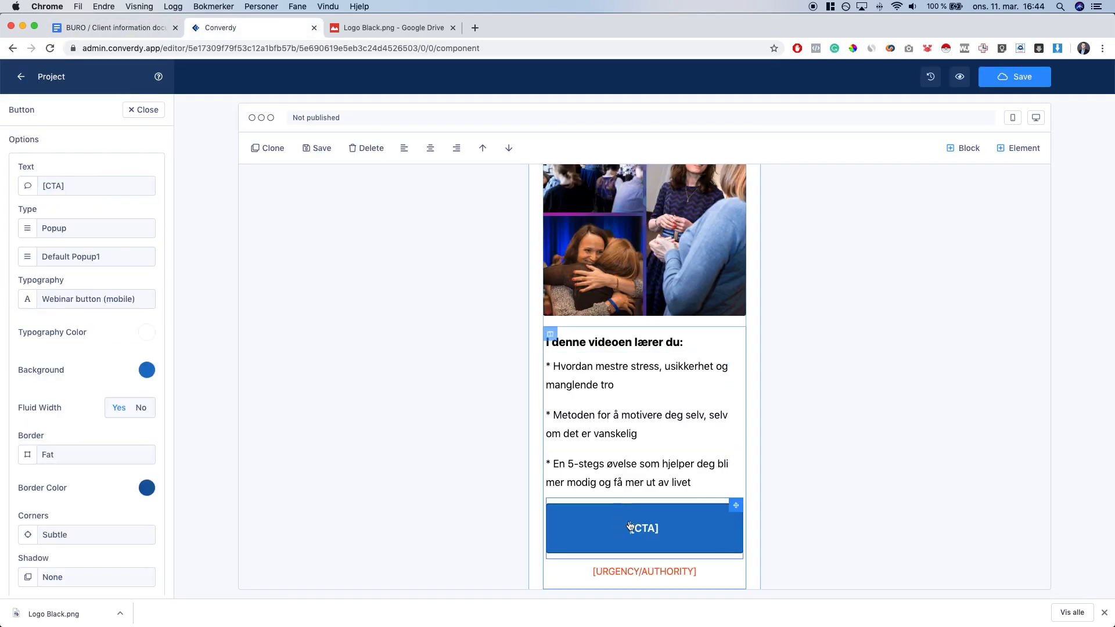
{"action": "double_click", "coordinate": [644, 527]}
{"action": "key", "text": "super+v"}
Delete the [URGENCY/AUTHORITY] heading beneath the button
{"action": "scroll", "coordinate": [696, 410], "scroll_direction": "down", "scroll_amount": 4}
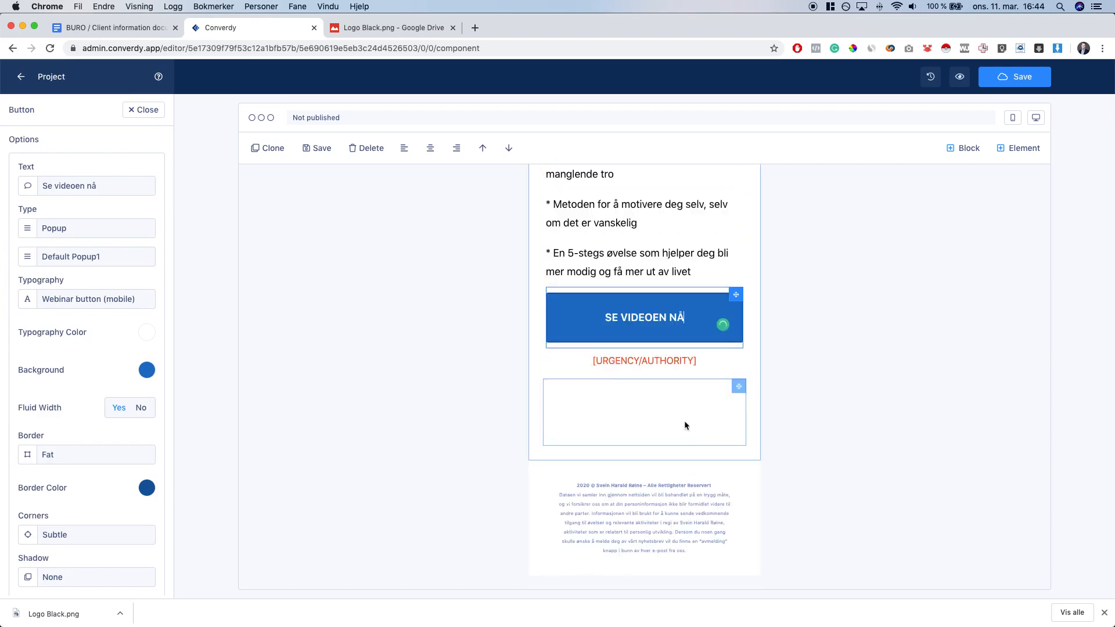
{"action": "left_click", "coordinate": [694, 363]}
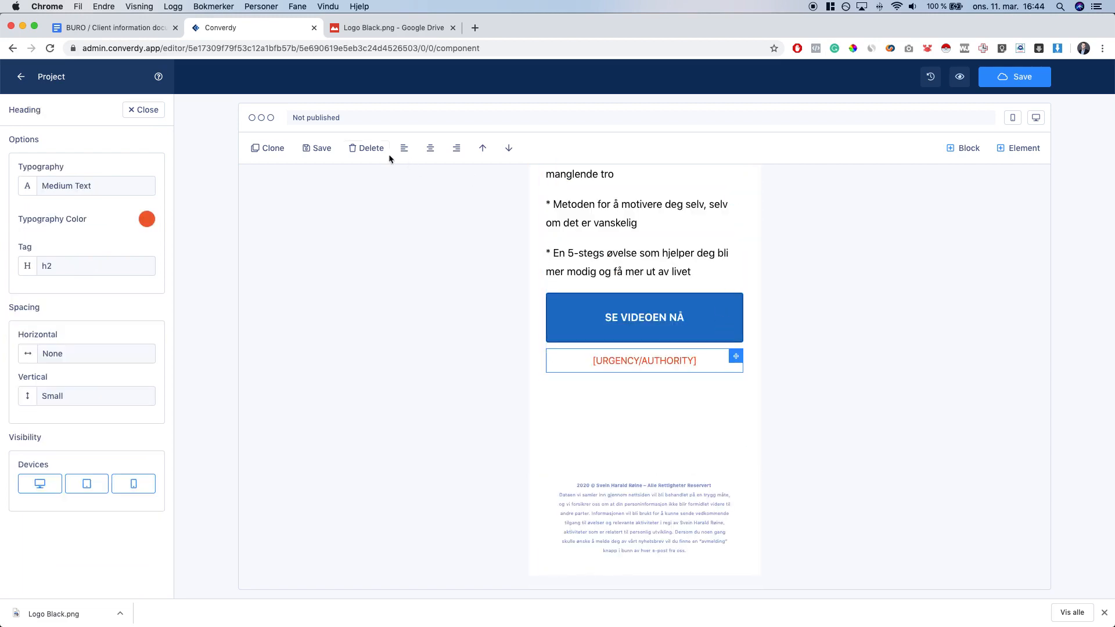
{"action": "left_click", "coordinate": [373, 148]}
{"action": "left_click", "coordinate": [655, 121]}
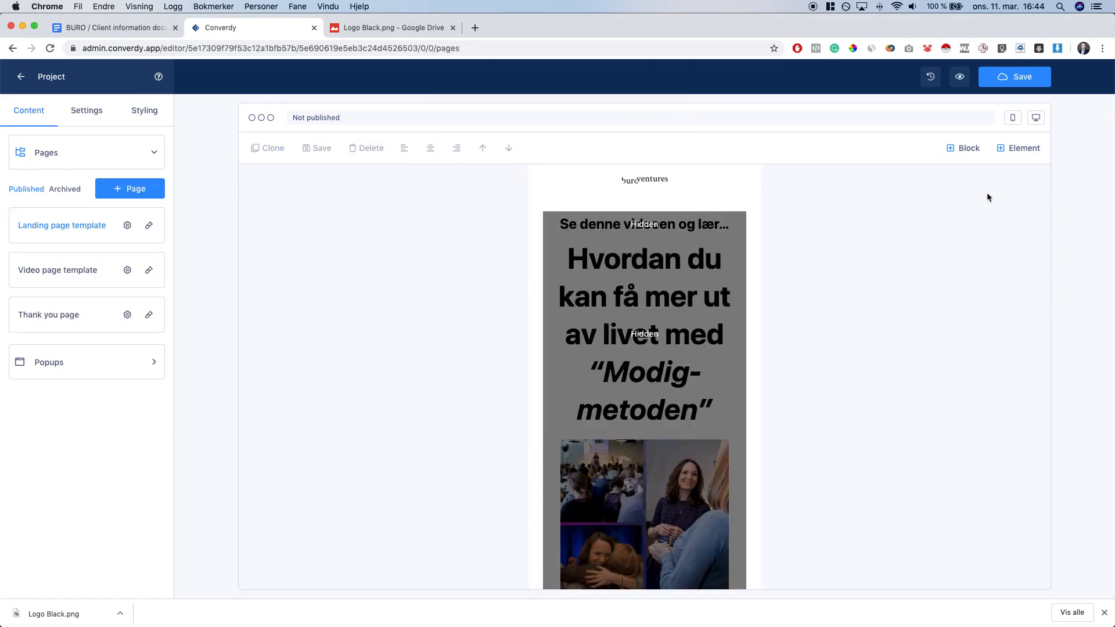
In desktop layout, swap the collage for the Unsplash coastal cliff photo found by searching 'brave'
{"action": "left_click", "coordinate": [1036, 119]}
{"action": "scroll", "coordinate": [804, 326], "scroll_direction": "down", "scroll_amount": 2}
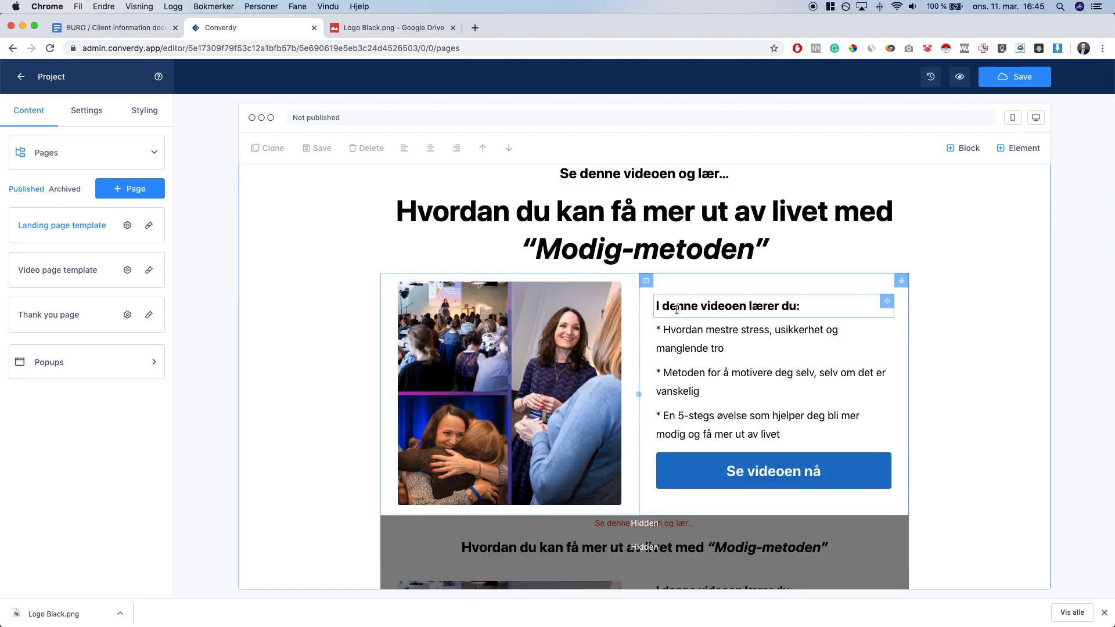
{"action": "scroll", "coordinate": [804, 326], "scroll_direction": "down", "scroll_amount": 4}
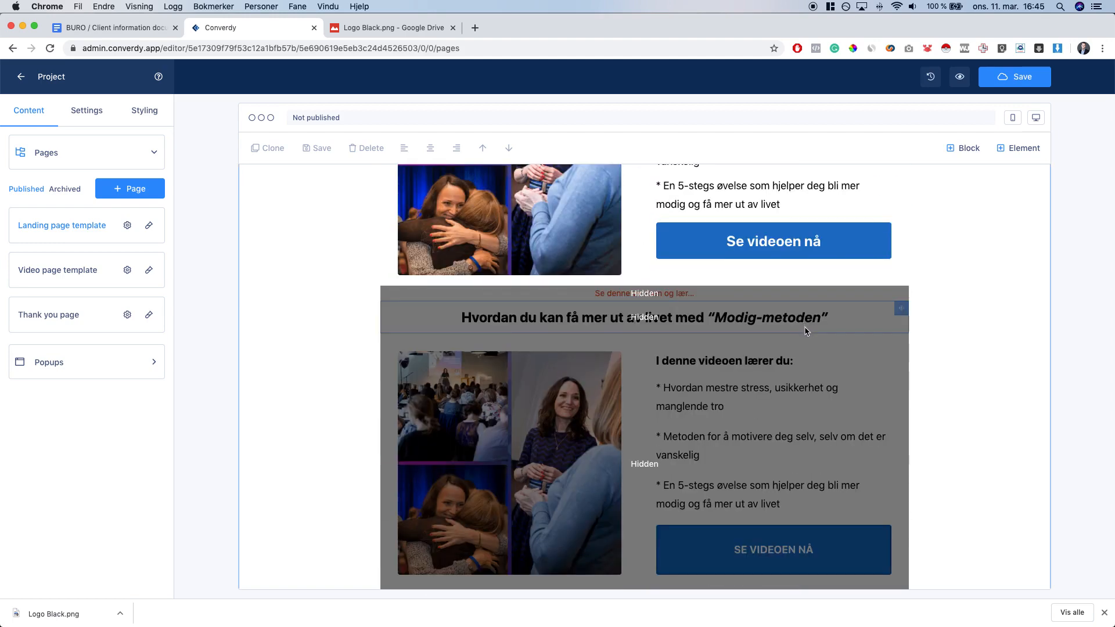
{"action": "left_click", "coordinate": [510, 457]}
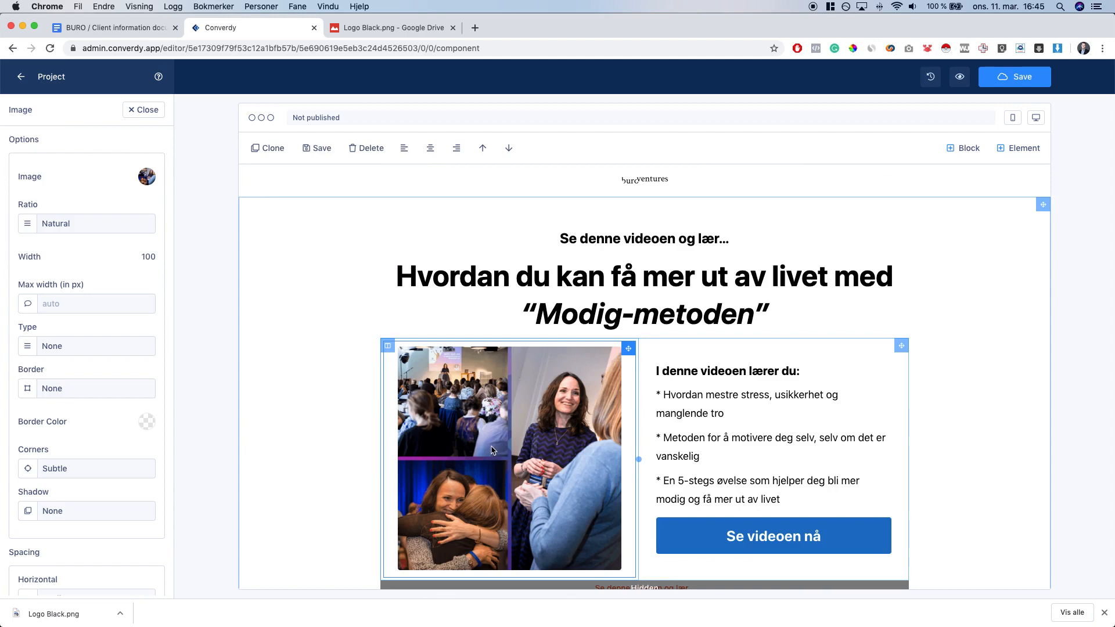
{"action": "left_click", "coordinate": [145, 179]}
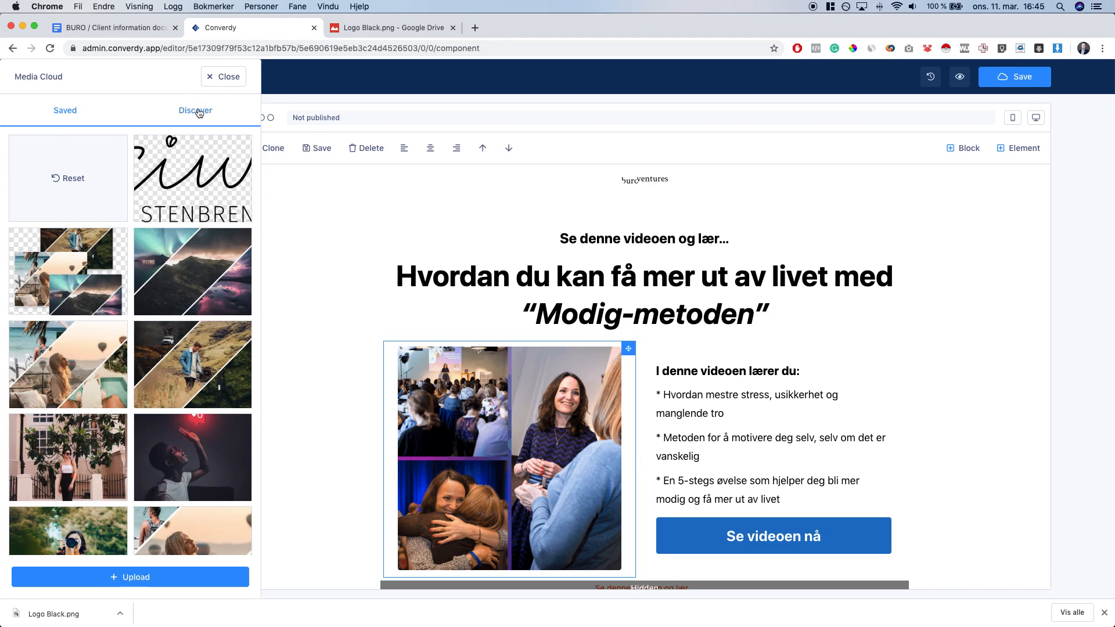
{"action": "left_click", "coordinate": [195, 110]}
{"action": "left_click", "coordinate": [77, 174]}
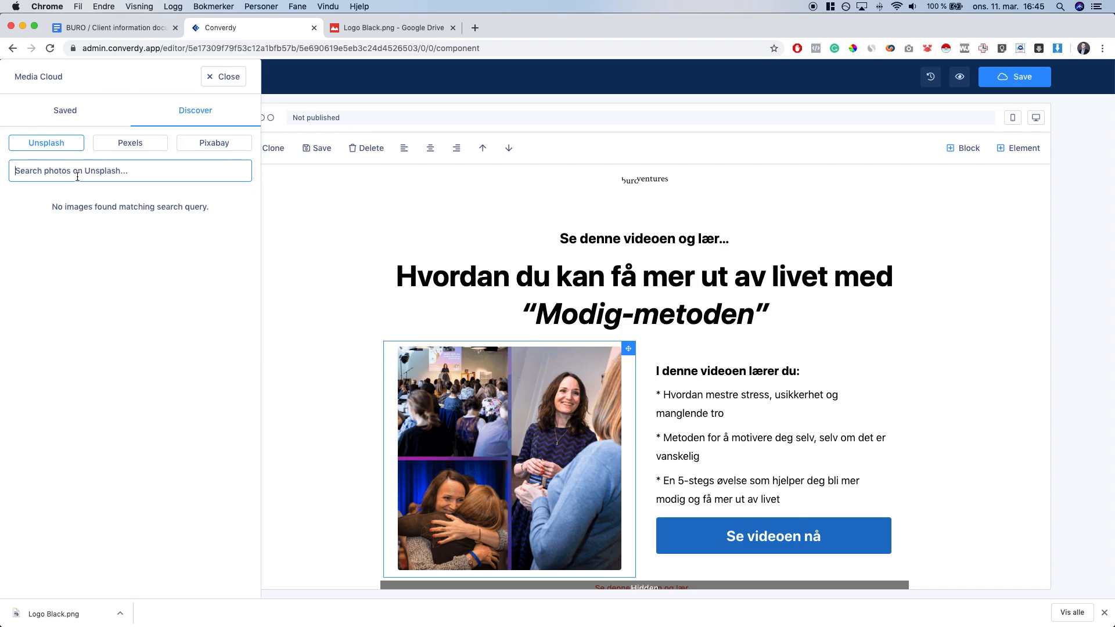
{"action": "type", "text": "brave"}
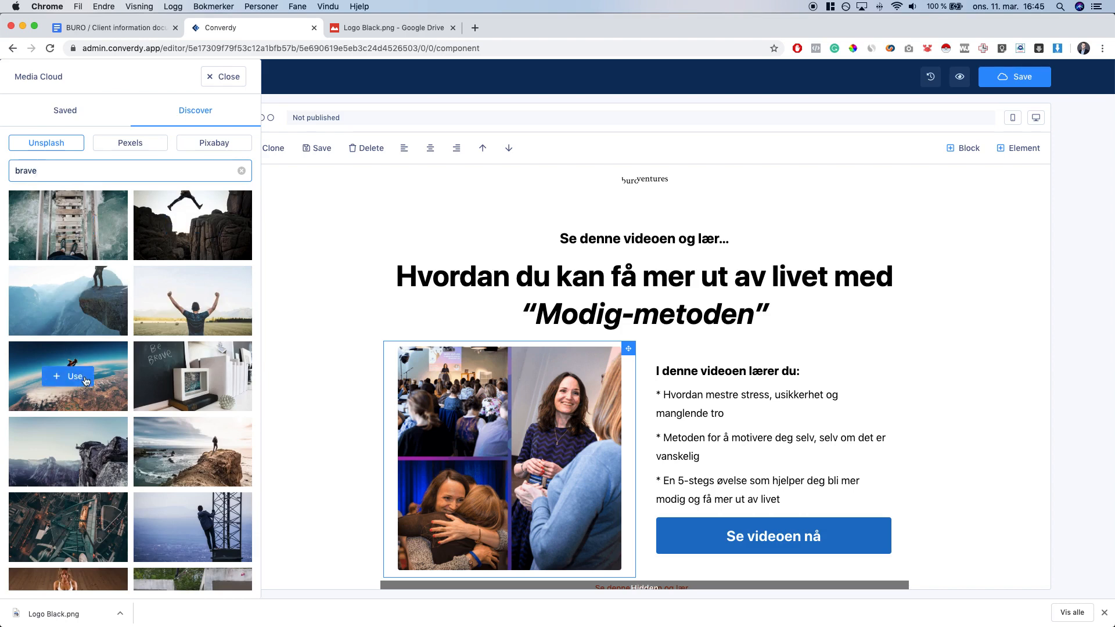
{"action": "left_click", "coordinate": [203, 459]}
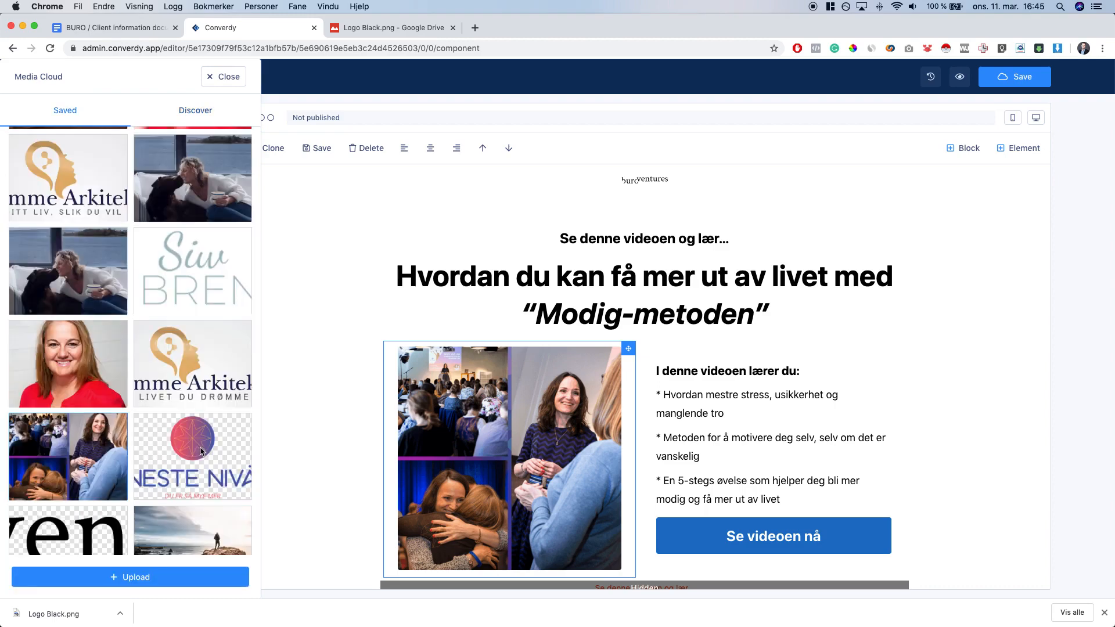
{"action": "left_click", "coordinate": [213, 532]}
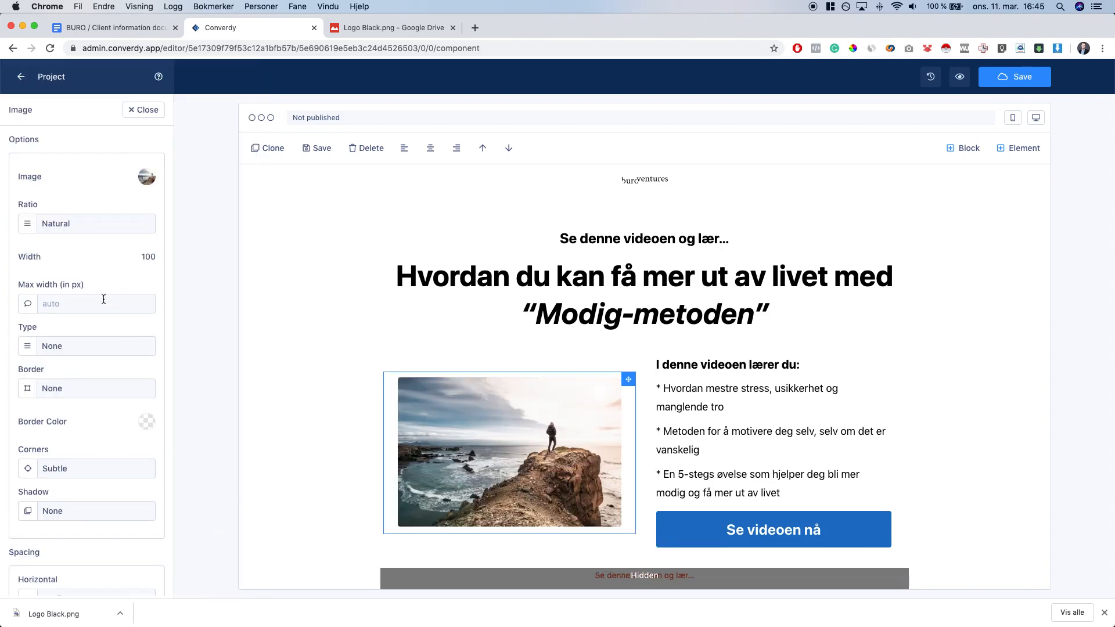
Crop the cliff image to a 4/3 aspect ratio after trying square and 3/4
{"action": "left_click", "coordinate": [71, 225]}
{"action": "left_click", "coordinate": [81, 257]}
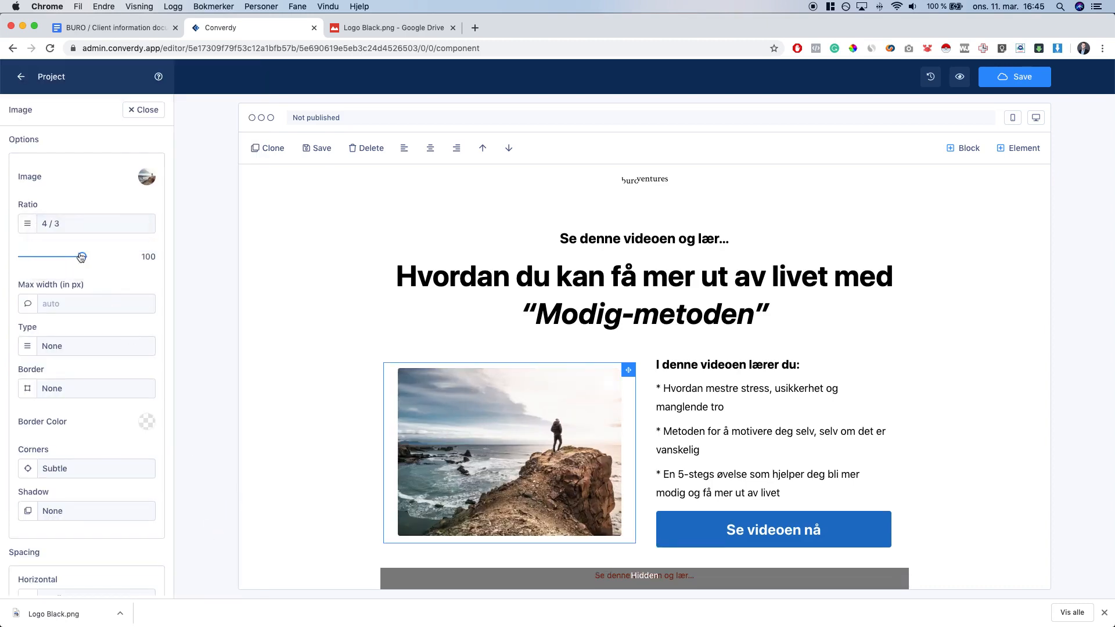
{"action": "left_click", "coordinate": [70, 225]}
{"action": "left_click", "coordinate": [89, 231]}
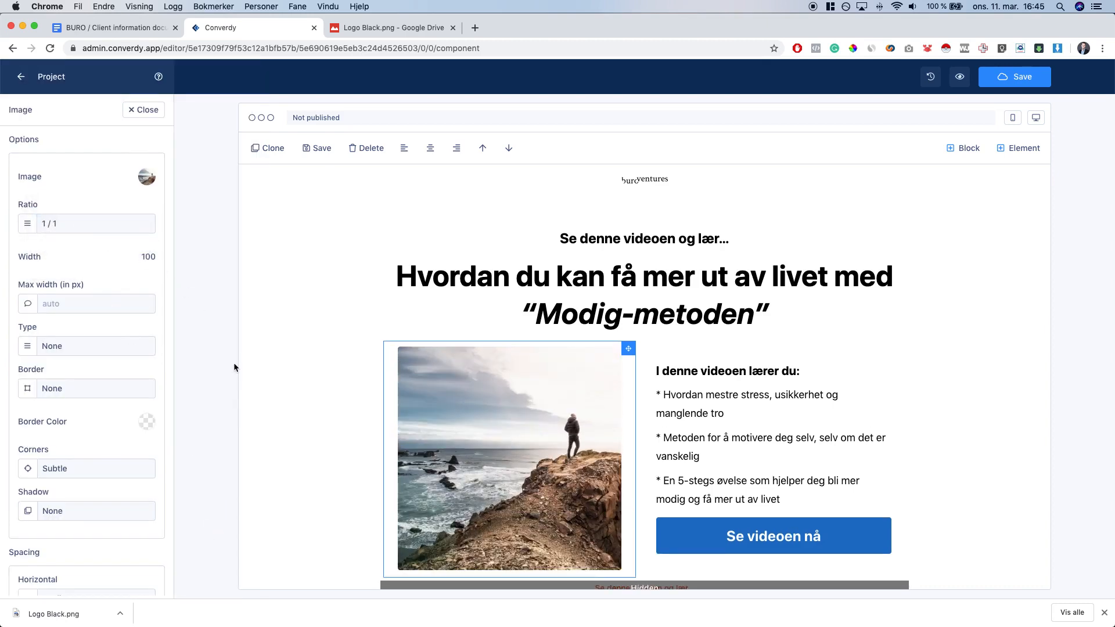
{"action": "left_click", "coordinate": [70, 223]}
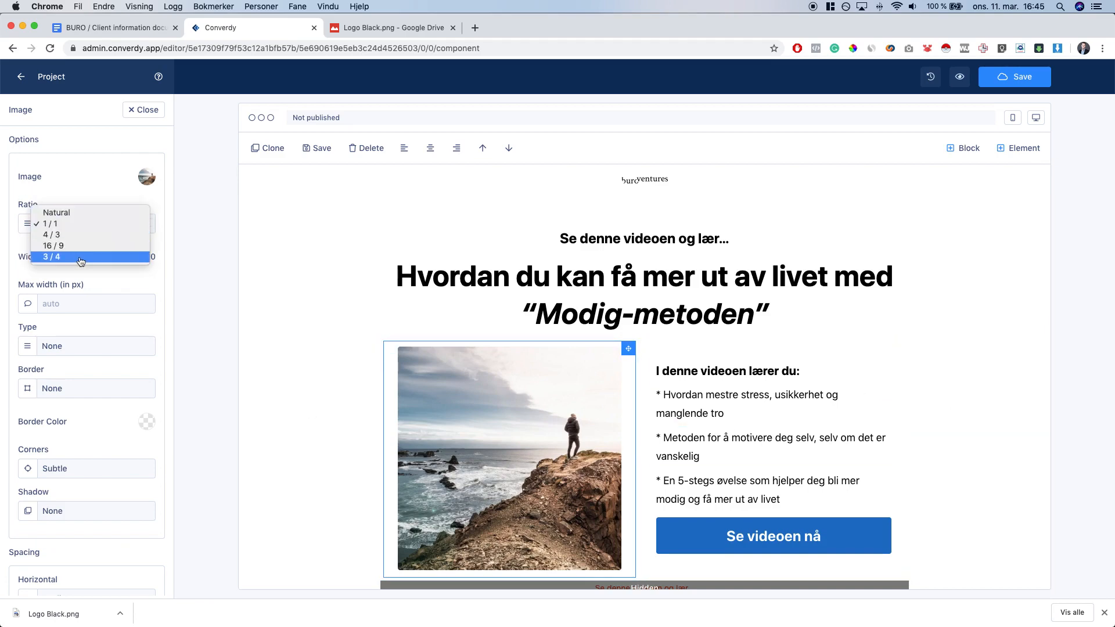
{"action": "left_click", "coordinate": [80, 259]}
{"action": "left_click", "coordinate": [90, 224]}
{"action": "left_click", "coordinate": [67, 204]}
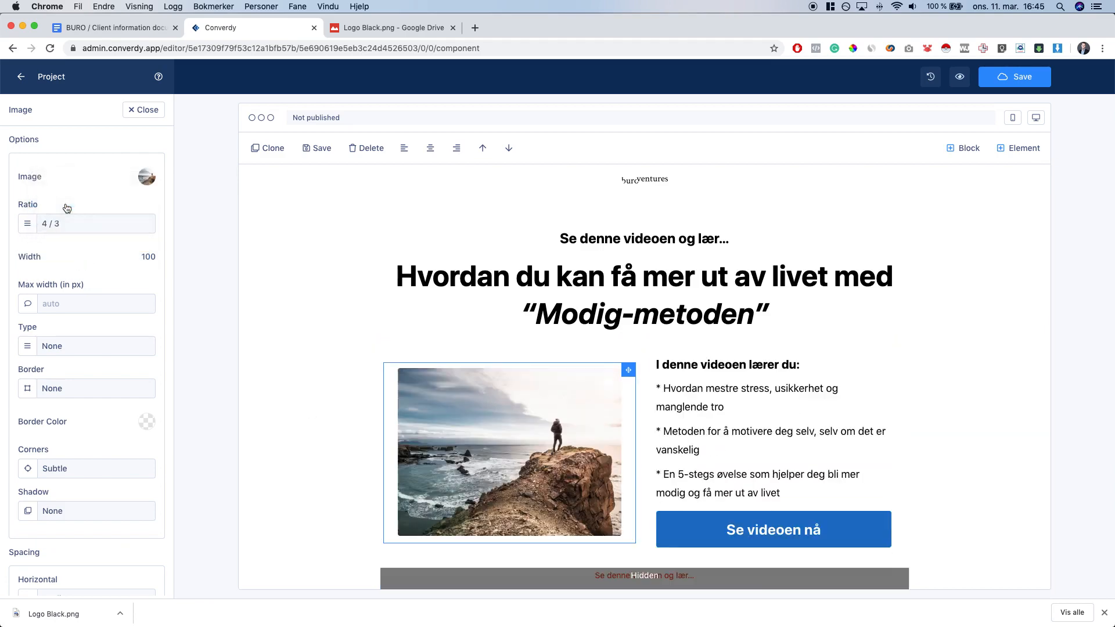
Change the image's horizontal spacing so it has no side padding
{"action": "left_click", "coordinate": [301, 368]}
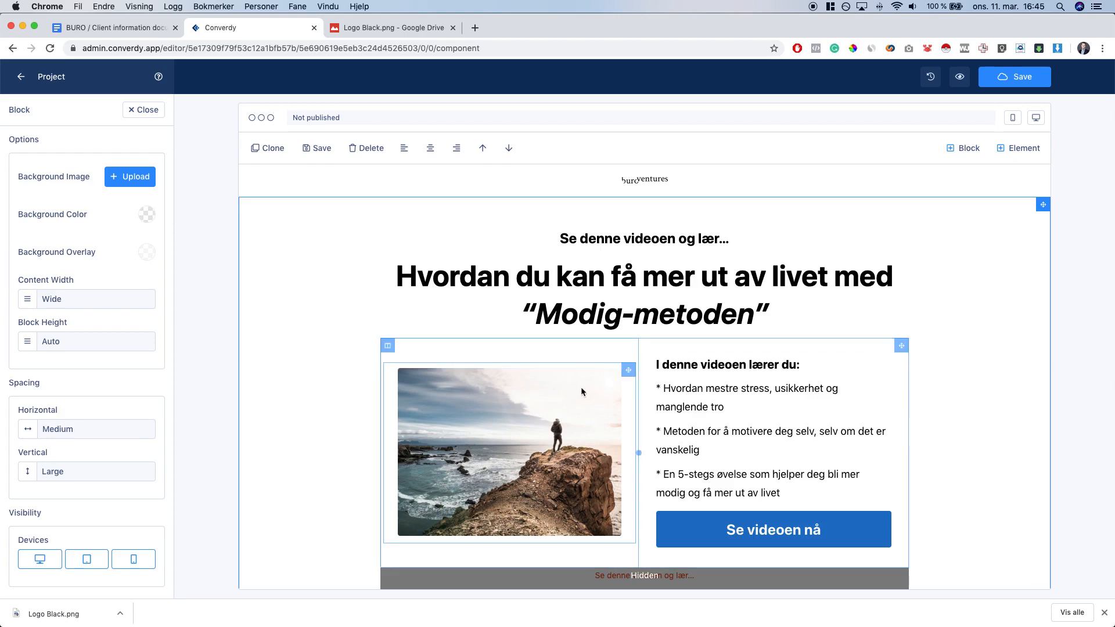
{"action": "left_click", "coordinate": [511, 442]}
{"action": "scroll", "coordinate": [67, 406], "scroll_direction": "down", "scroll_amount": 3}
{"action": "left_click", "coordinate": [78, 423]}
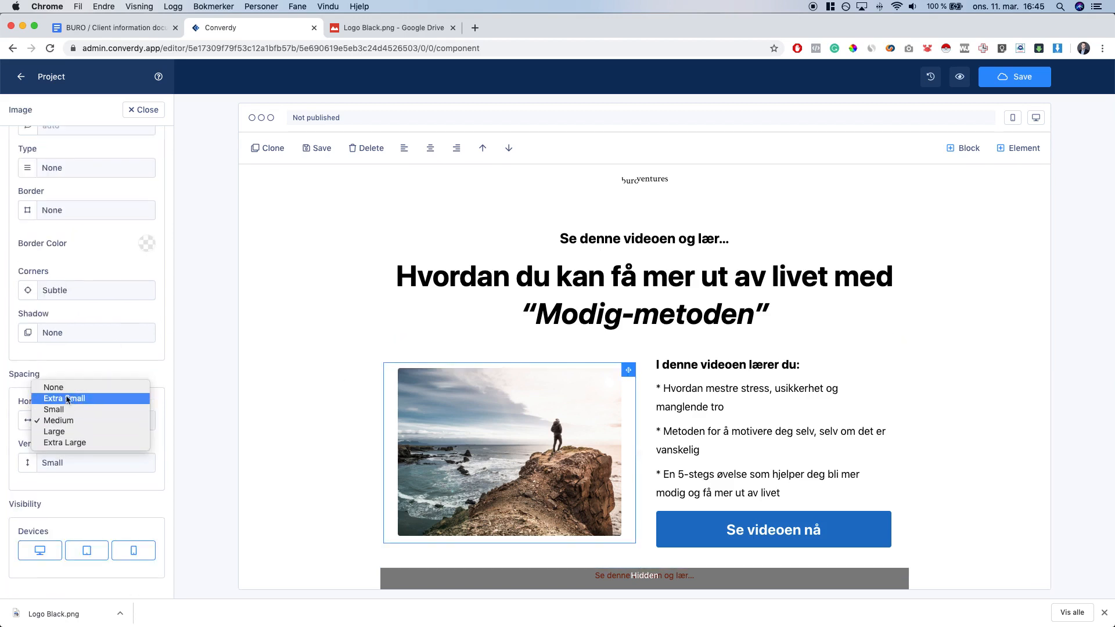
{"action": "left_click", "coordinate": [67, 387]}
{"action": "left_click", "coordinate": [324, 420]}
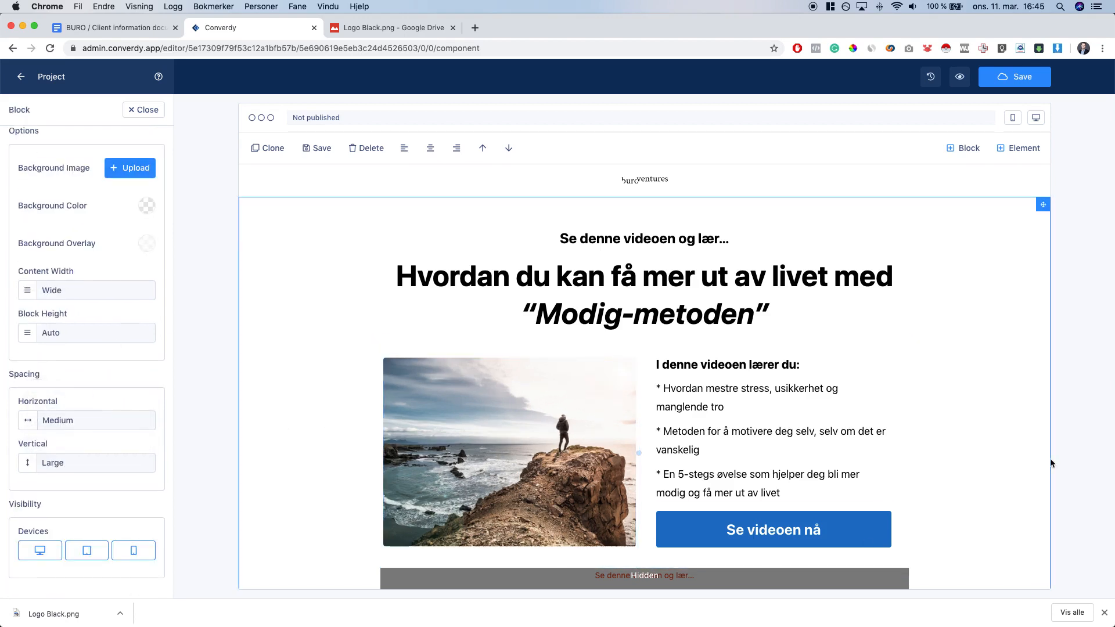
Save the landing page and switch the canvas to the mobile preview
{"action": "left_click", "coordinate": [1013, 76]}
{"action": "scroll", "coordinate": [943, 268], "scroll_direction": "down", "scroll_amount": 5}
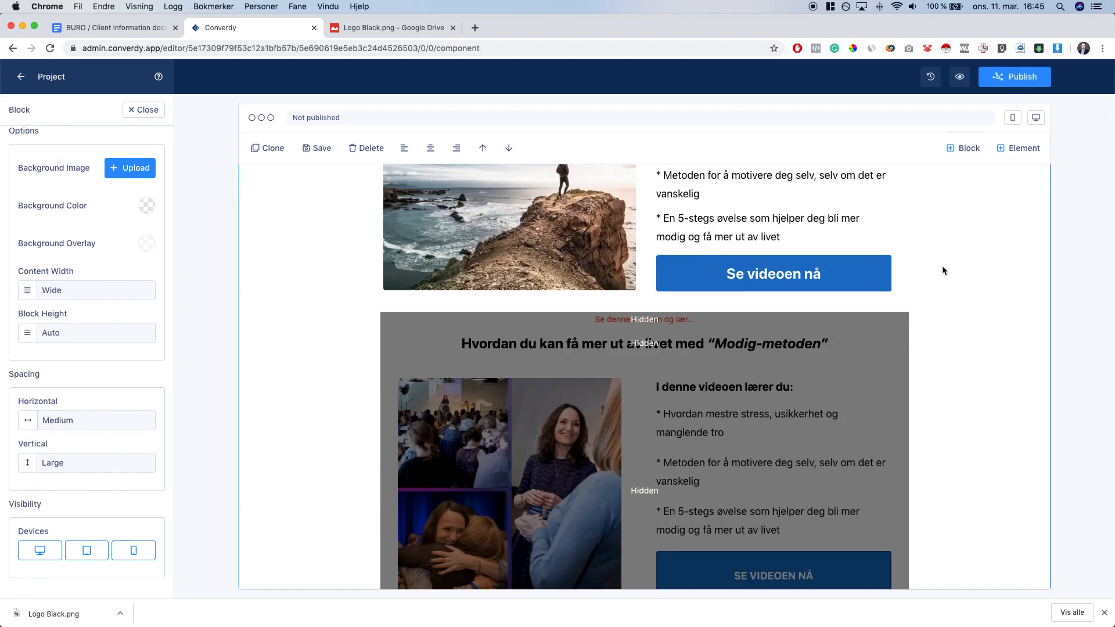
{"action": "left_click", "coordinate": [1012, 118]}
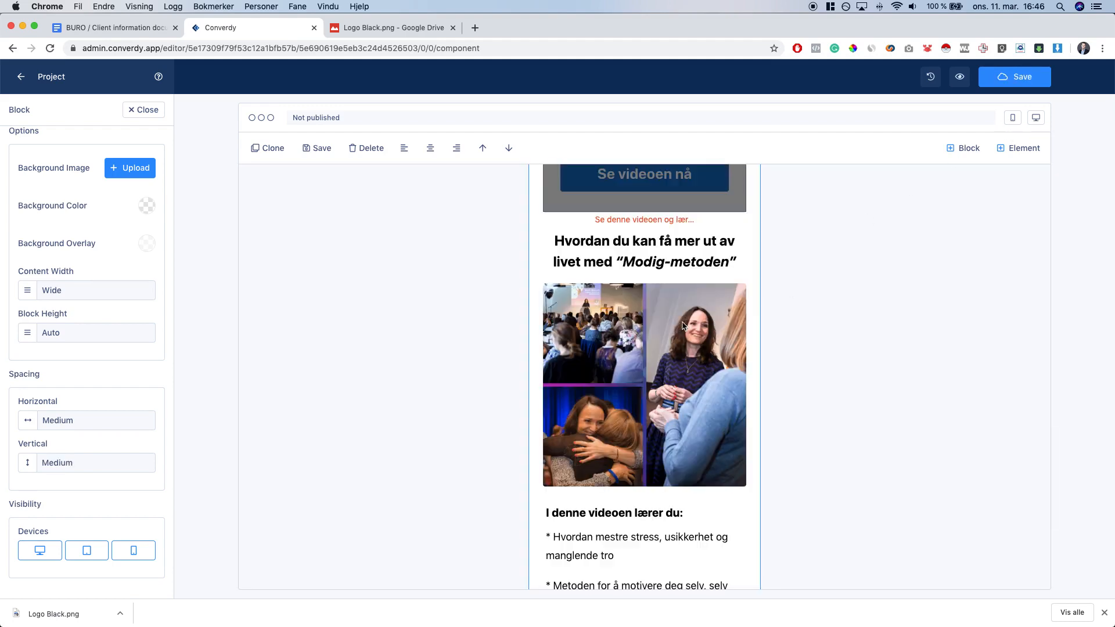
Swap the mobile section's collage for the coastal cliff photo, then return to desktop layout
{"action": "left_click", "coordinate": [683, 325]}
{"action": "scroll", "coordinate": [101, 140], "scroll_direction": "up", "scroll_amount": 3}
{"action": "left_click", "coordinate": [145, 179]}
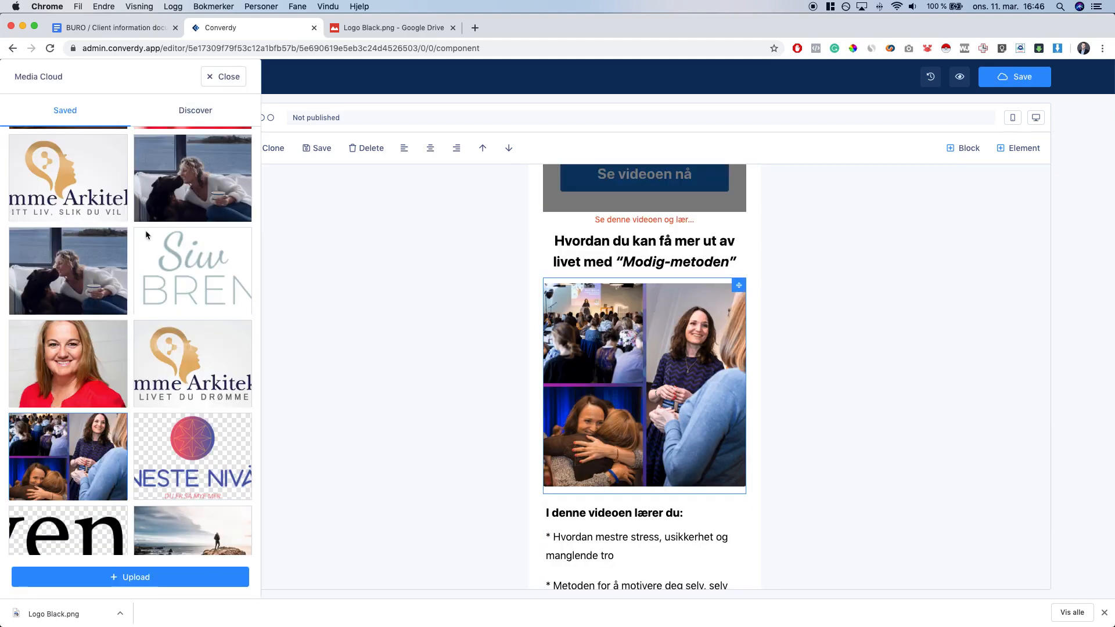
{"action": "left_click", "coordinate": [198, 548]}
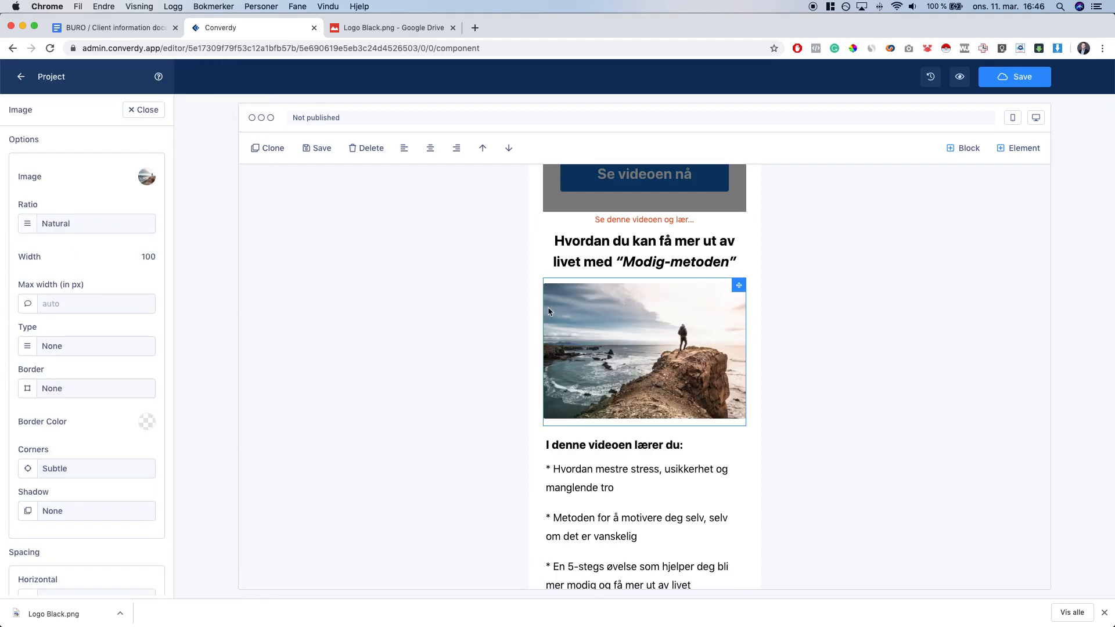
{"action": "left_click", "coordinate": [1041, 119]}
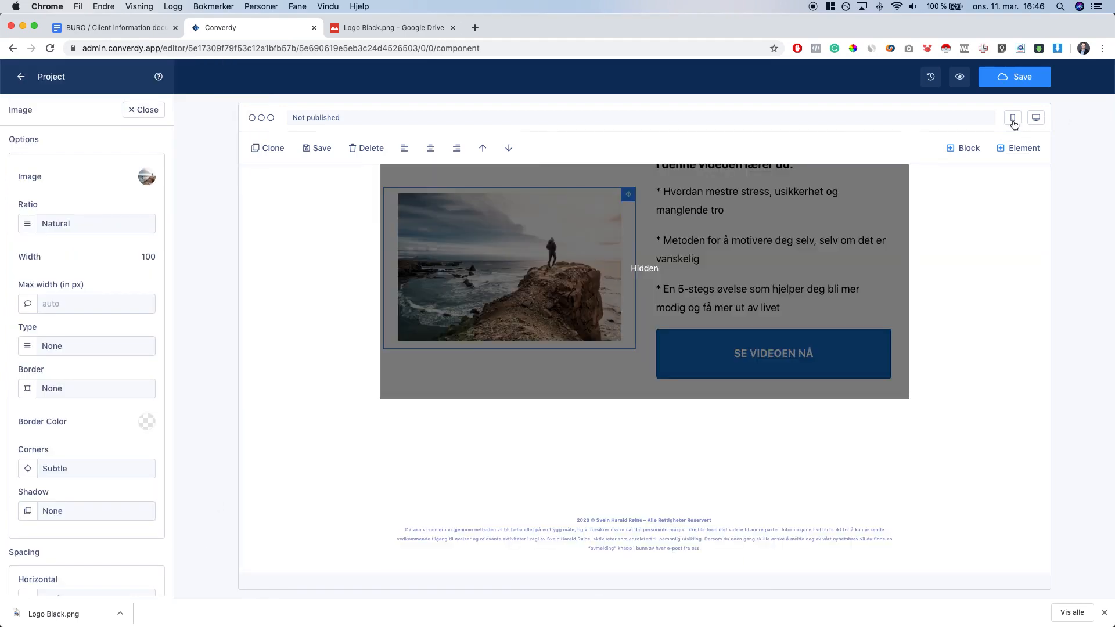
{"action": "left_click", "coordinate": [1013, 122]}
{"action": "left_click", "coordinate": [1036, 119]}
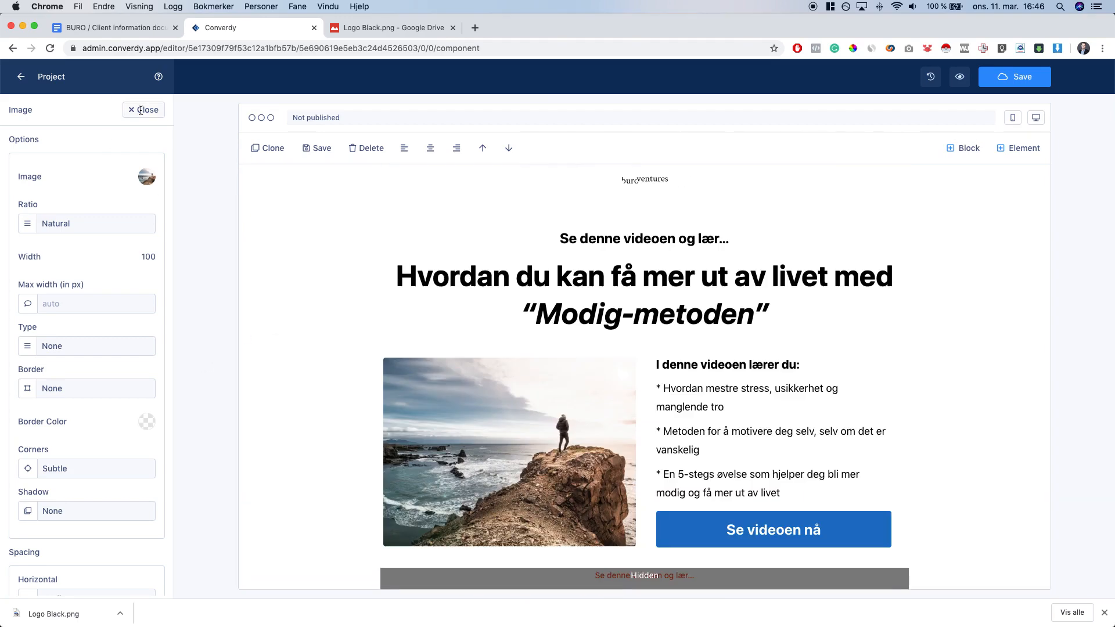
{"action": "left_click", "coordinate": [140, 110]}
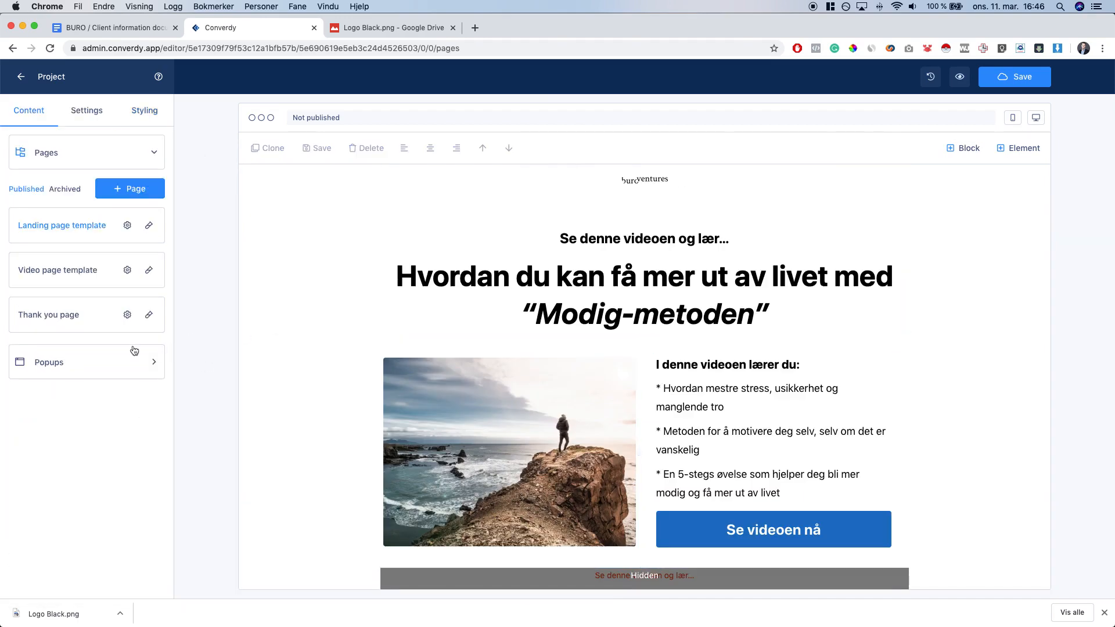
Swap the Video page template's NESTE NIVÅ logo for the buro ventures logo from Media Cloud
{"action": "left_click", "coordinate": [50, 280]}
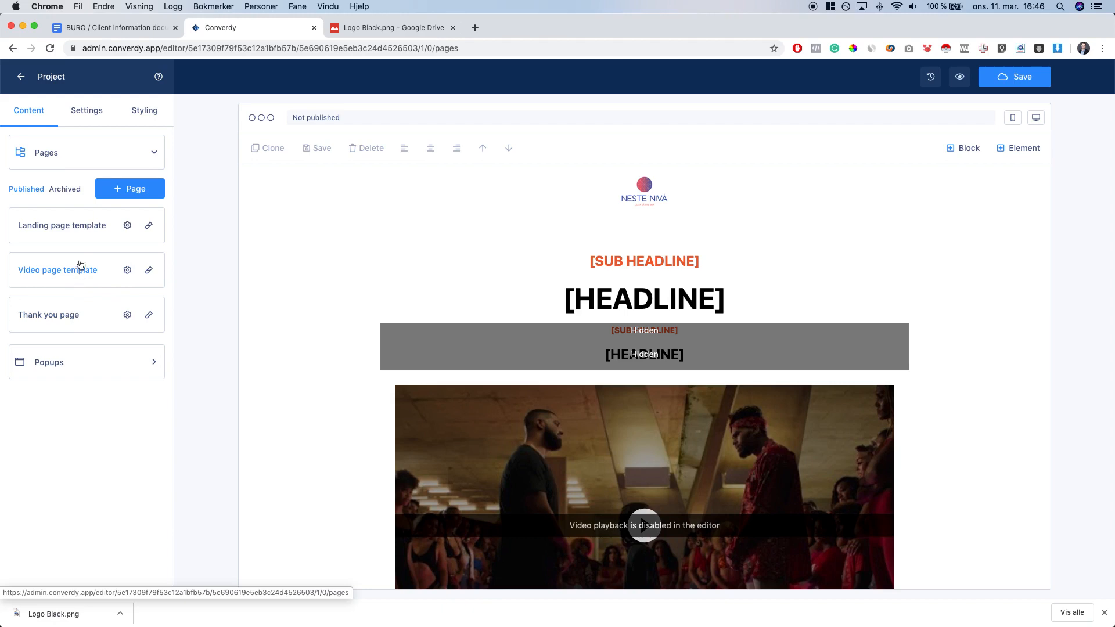
{"action": "scroll", "coordinate": [861, 376], "scroll_direction": "down", "scroll_amount": 6}
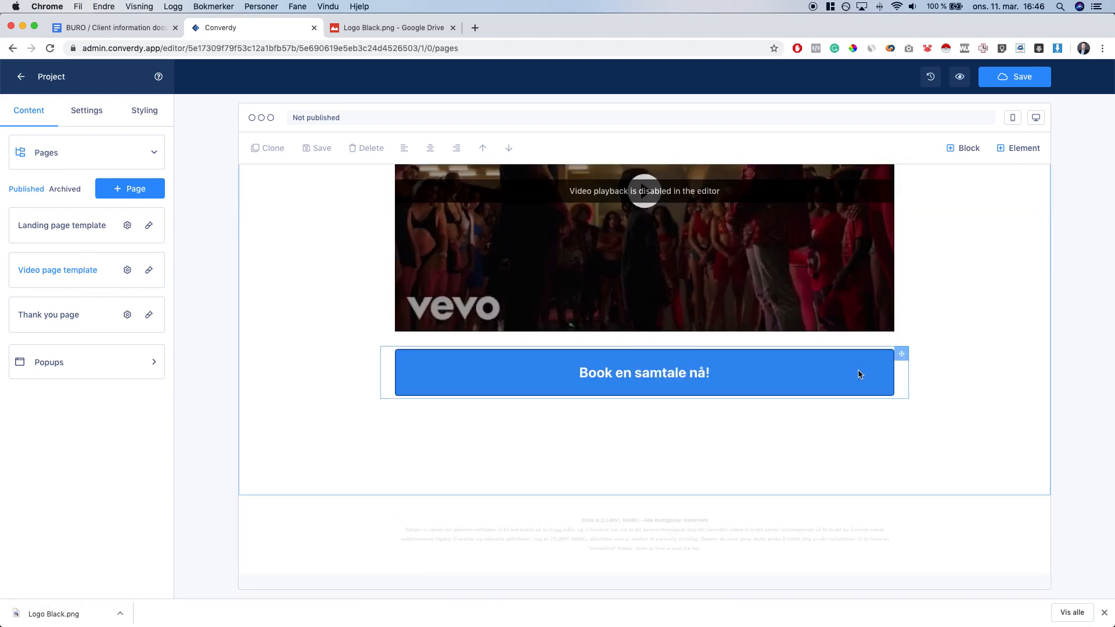
{"action": "scroll", "coordinate": [859, 374], "scroll_direction": "up", "scroll_amount": 6}
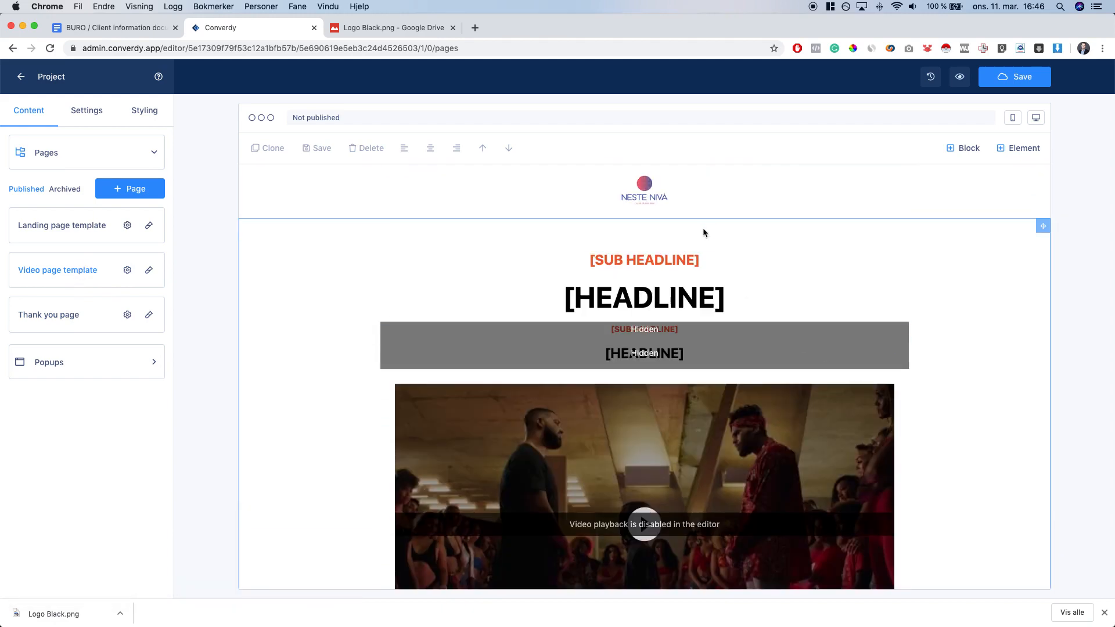
{"action": "left_click", "coordinate": [665, 200]}
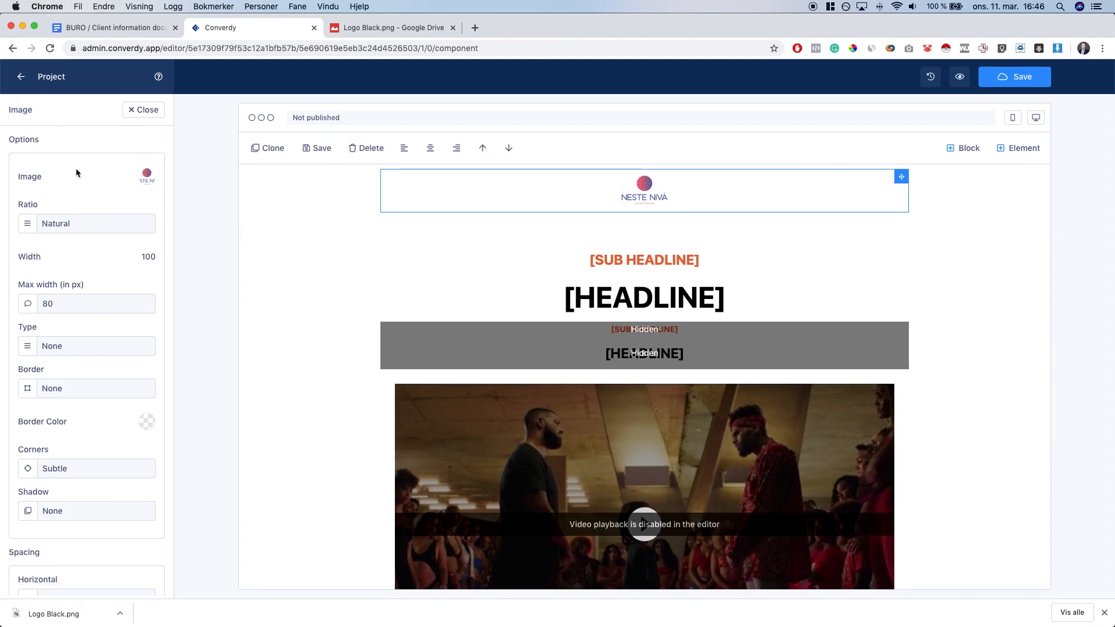
{"action": "left_click", "coordinate": [149, 179]}
{"action": "left_click", "coordinate": [93, 530]}
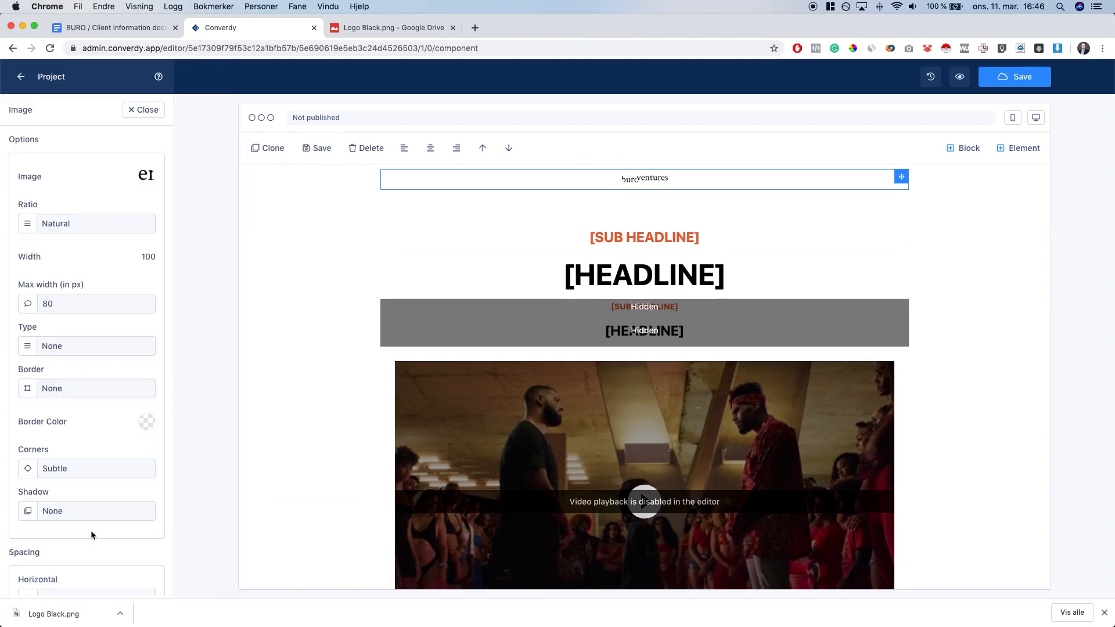
{"action": "left_click", "coordinate": [119, 28]}
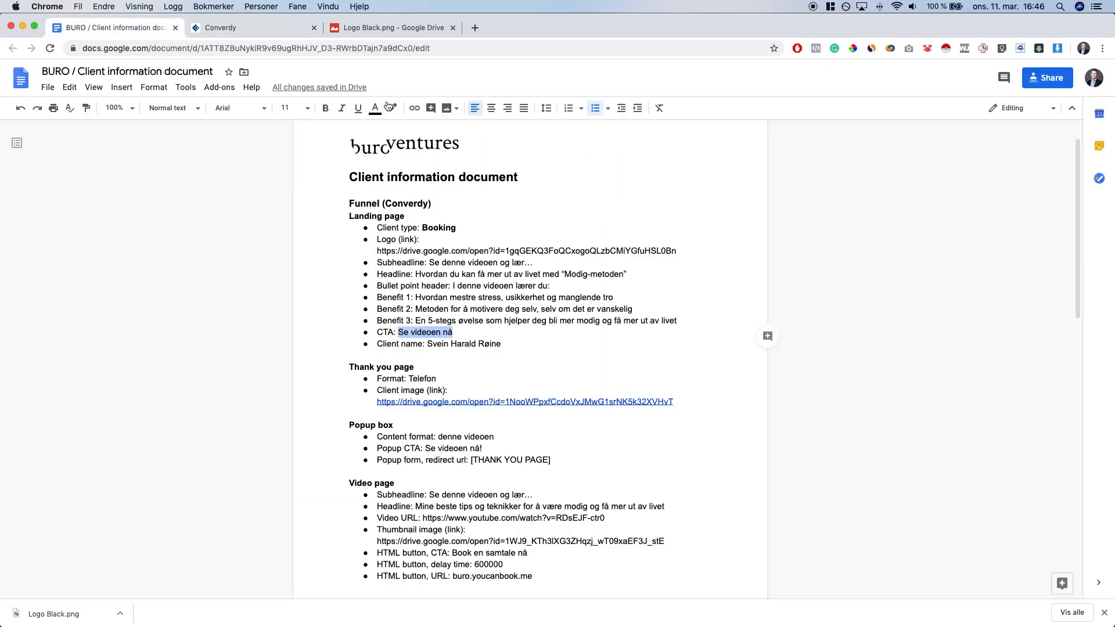
Paste the subheadline 'Se denne videoen og lær…' into the desktop [SUB HEADLINE] placeholder
{"action": "left_click", "coordinate": [456, 507]}
{"action": "scroll", "coordinate": [448, 505], "scroll_direction": "down", "scroll_amount": 1}
{"action": "left_click_drag", "start_coordinate": [430, 484], "coordinate": [533, 482]}
{"action": "key", "text": "super+c"}
{"action": "double_click", "coordinate": [382, 479]}
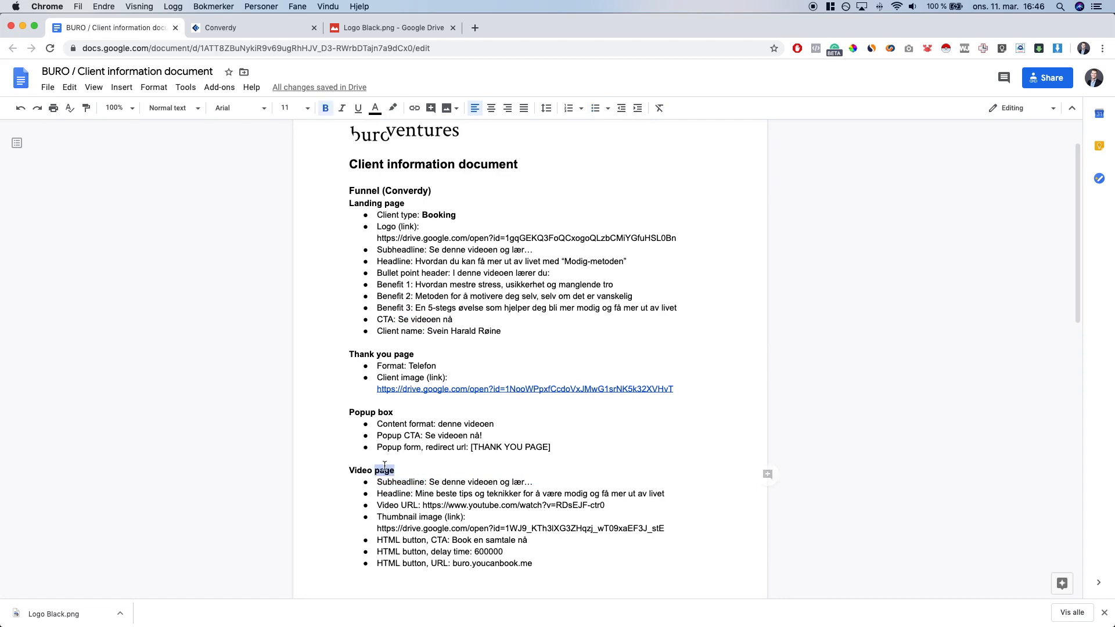
{"action": "triple_click", "coordinate": [384, 471]}
{"action": "left_click", "coordinate": [209, 35]}
{"action": "left_click", "coordinate": [645, 237]}
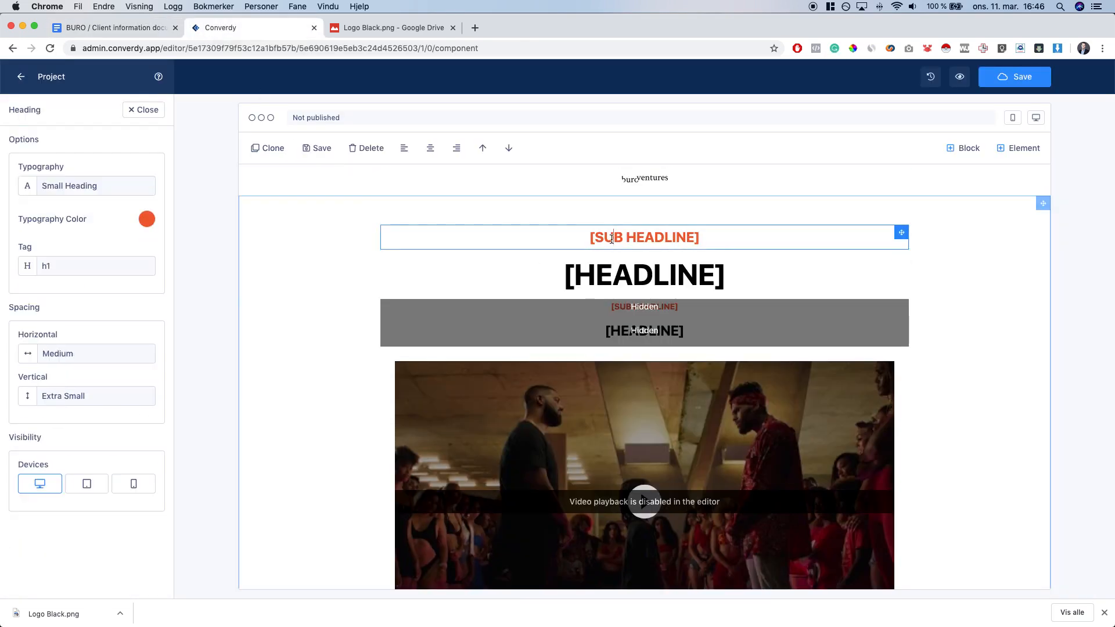
{"action": "key", "text": "super+v"}
Copy the client's headline from the brief into the desktop [HEADLINE] placeholder
{"action": "left_click", "coordinate": [101, 29]}
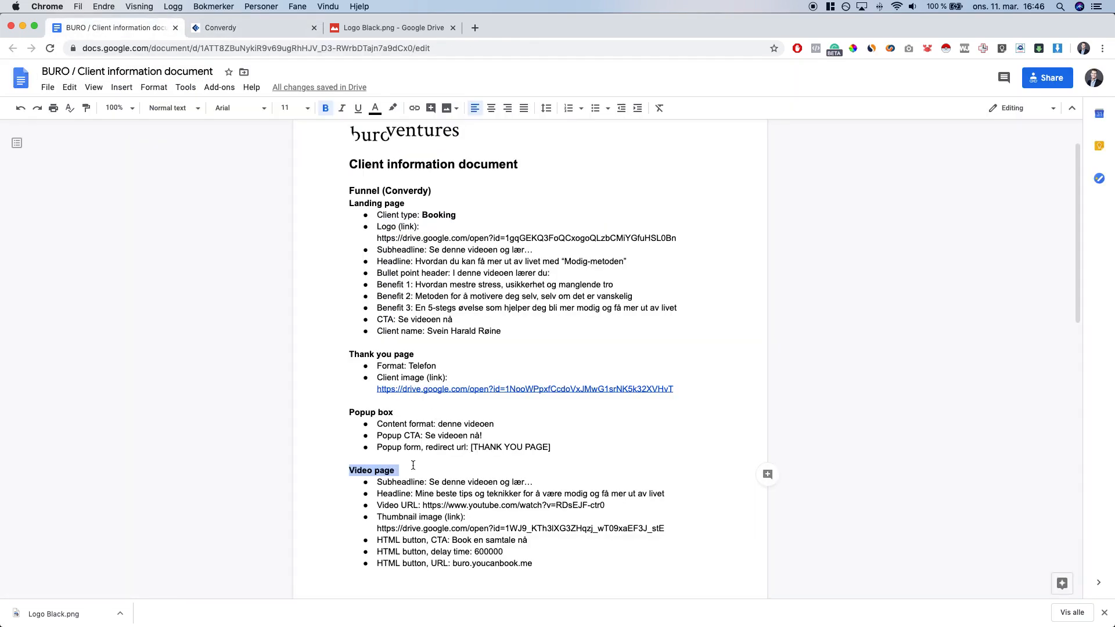
{"action": "left_click_drag", "start_coordinate": [415, 494], "coordinate": [673, 493]}
{"action": "key", "text": "super+c"}
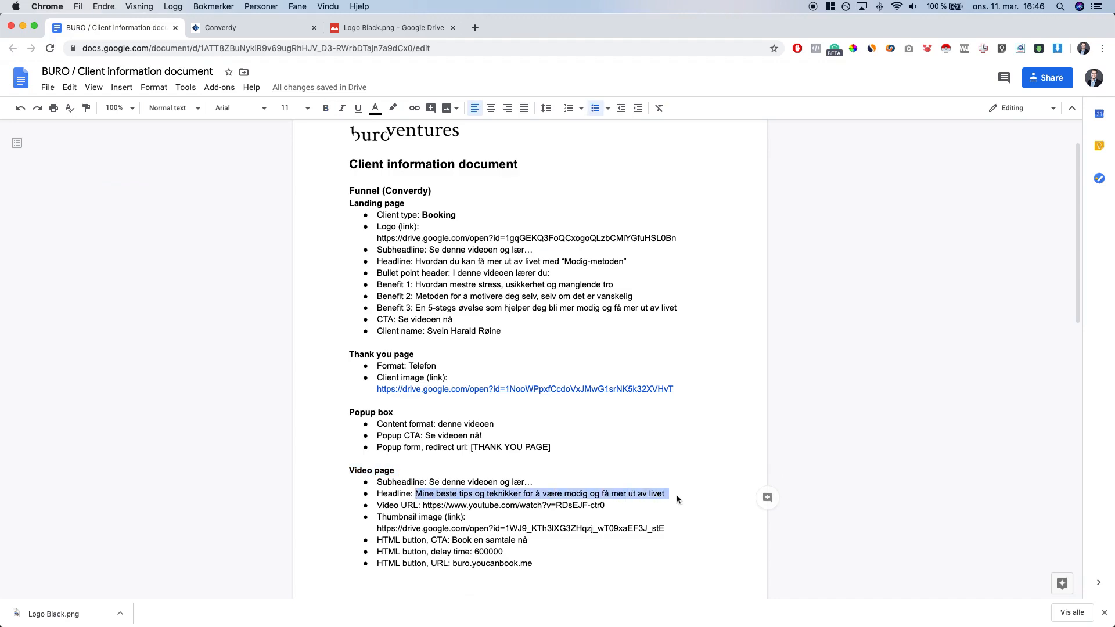
{"action": "key", "text": "ctrl+Tab"}
{"action": "left_click", "coordinate": [581, 275]}
{"action": "key", "text": "super+v"}
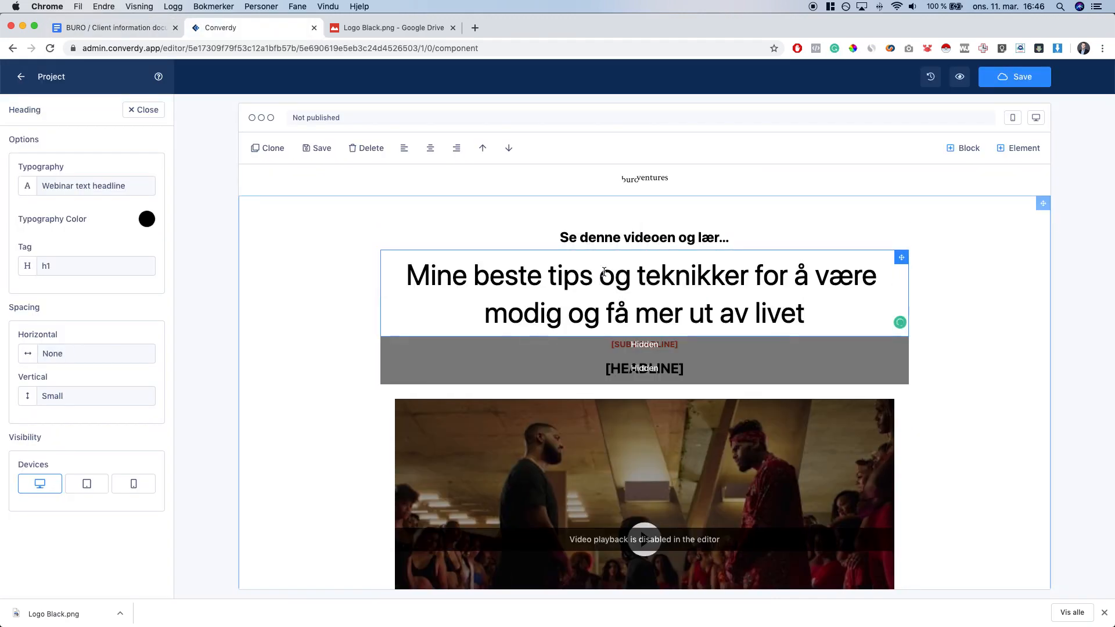
{"action": "triple_click", "coordinate": [504, 302]}
{"action": "left_click", "coordinate": [245, 288]}
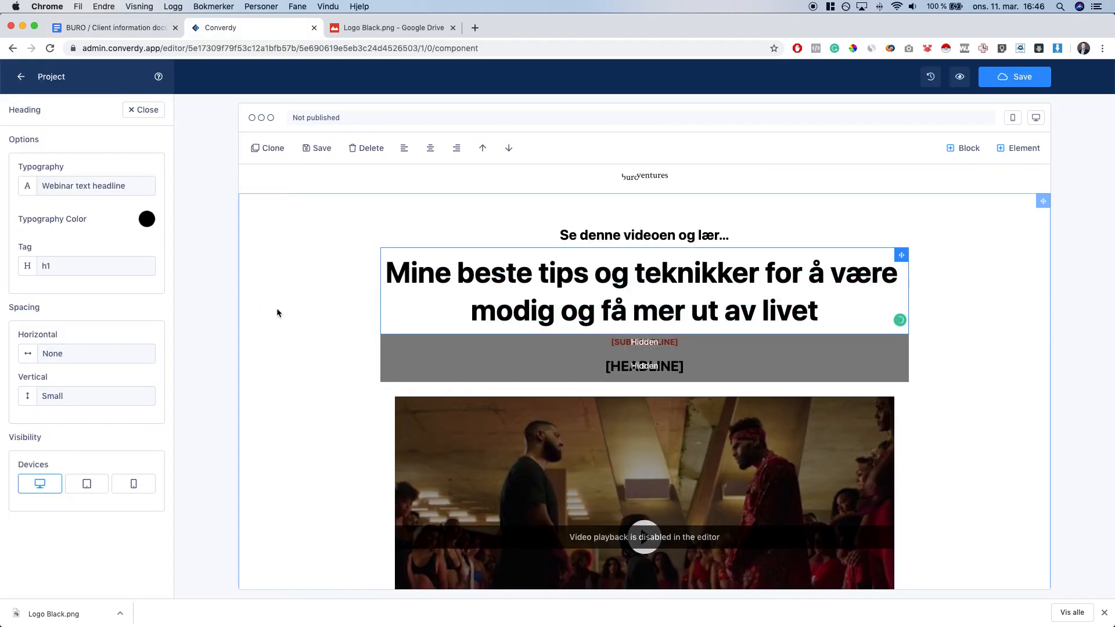
Paste the same headline into the mobile [HEADLINE] placeholder
{"action": "scroll", "coordinate": [276, 307], "scroll_direction": "down", "scroll_amount": 1}
{"action": "left_click", "coordinate": [1013, 117]}
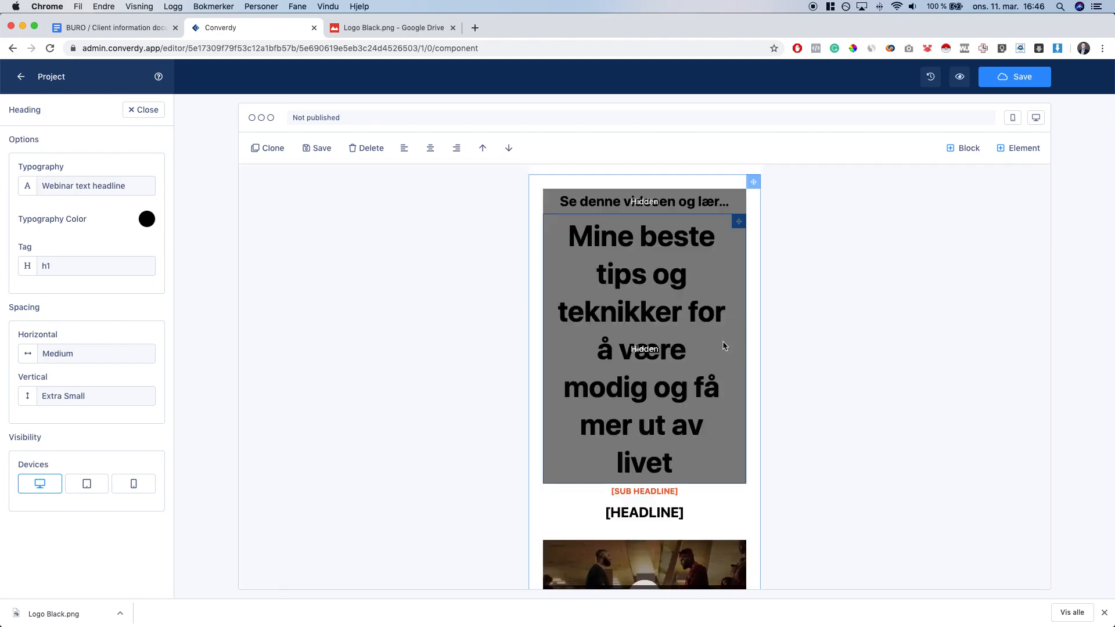
{"action": "scroll", "coordinate": [685, 395], "scroll_direction": "down", "scroll_amount": 3}
{"action": "left_click", "coordinate": [675, 415]}
{"action": "double_click", "coordinate": [675, 415]}
{"action": "key", "text": "super+v"}
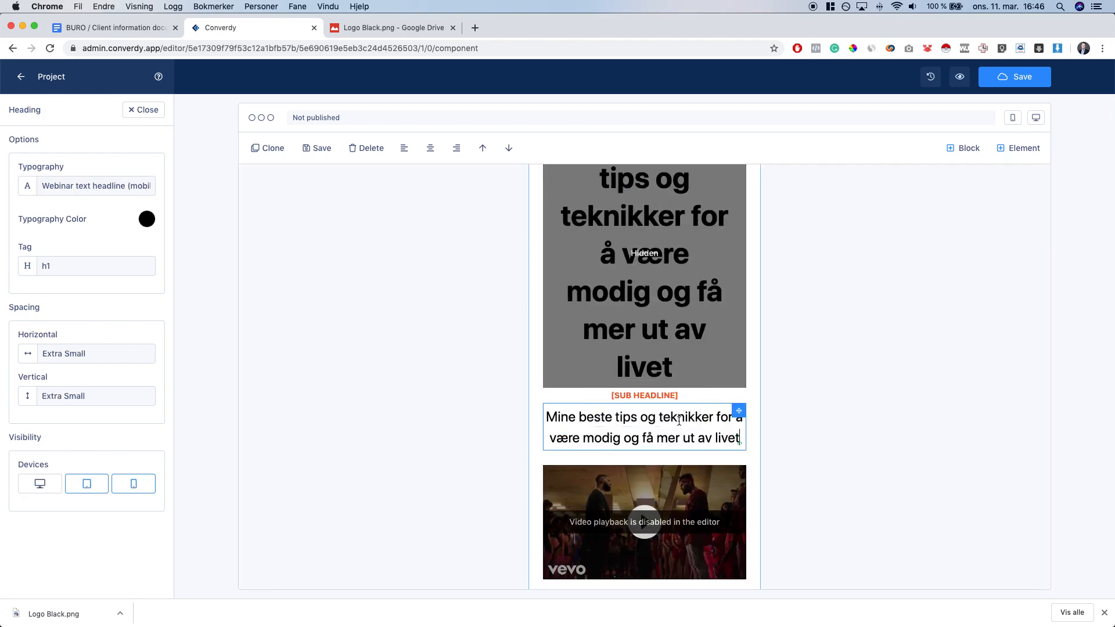
{"action": "key", "text": "super+a"}
{"action": "left_click", "coordinate": [1036, 118]}
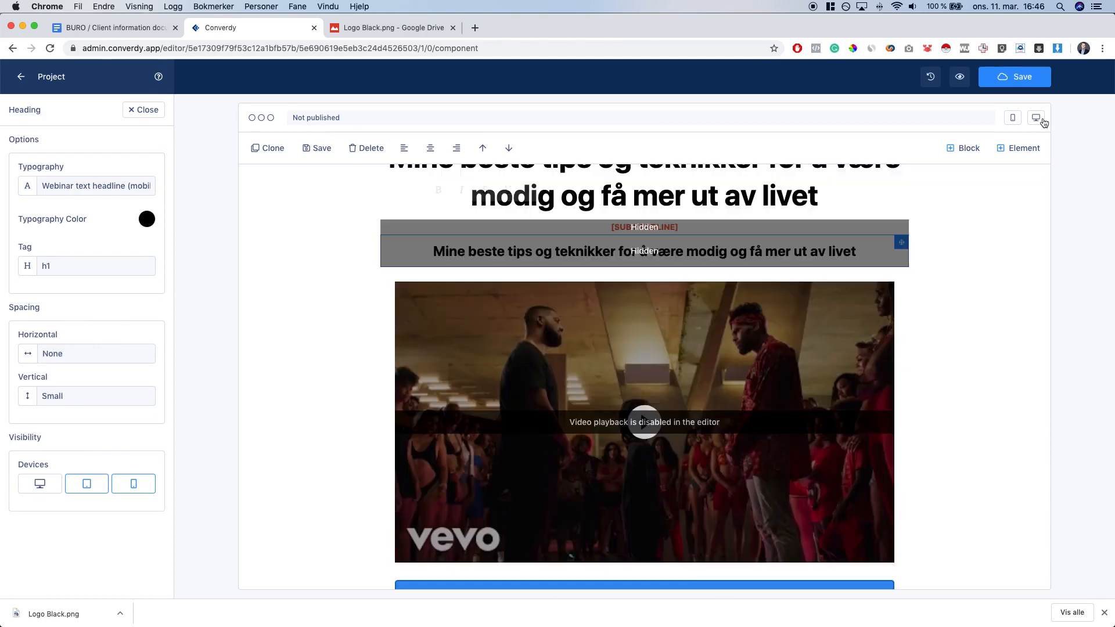
Paste the subheadline into the mobile [SUB HEADLINE] placeholder and make it bold
{"action": "scroll", "coordinate": [653, 192], "scroll_direction": "up", "scroll_amount": 3}
{"action": "left_click", "coordinate": [657, 227]}
{"action": "left_click", "coordinate": [674, 240]}
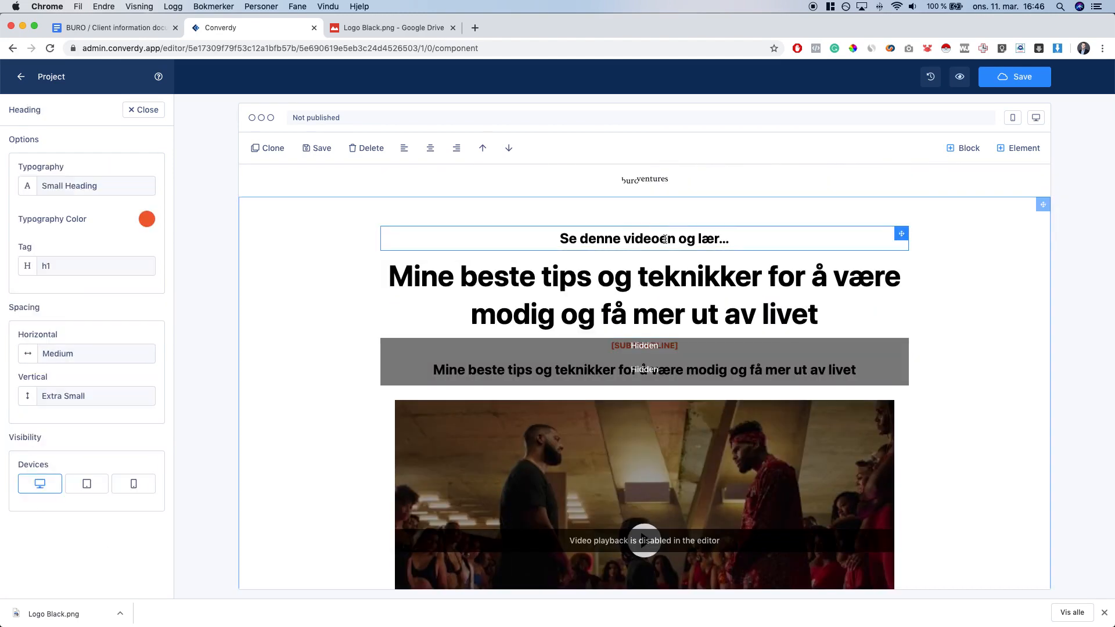
{"action": "key", "text": "super+a"}
{"action": "left_click", "coordinate": [710, 240]}
{"action": "key", "text": "super+a"}
{"action": "left_click", "coordinate": [1028, 120]}
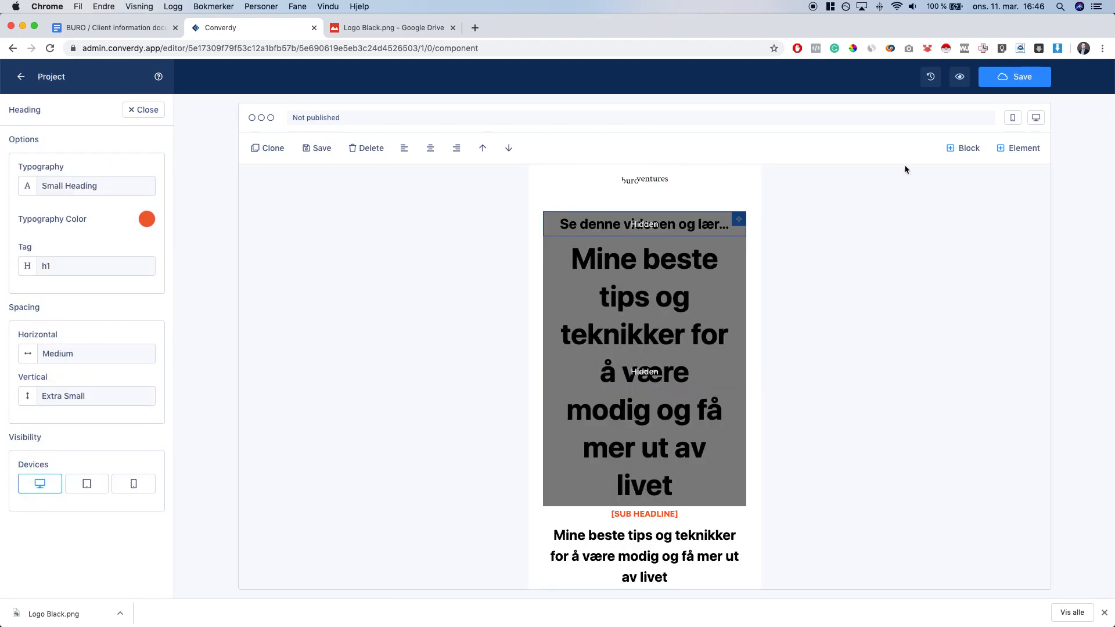
{"action": "left_click", "coordinate": [676, 515]}
{"action": "key", "text": "super+a"}
{"action": "key", "text": "super+v"}
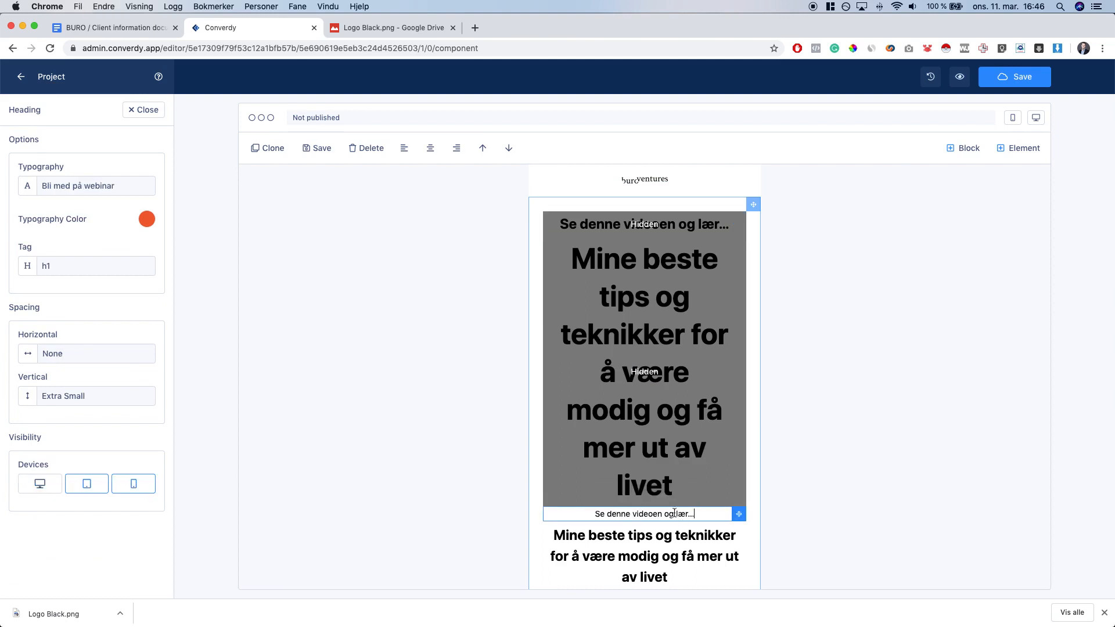
{"action": "key", "text": "super+a"}
{"action": "key", "text": "super+b"}
Check the finished headings in desktop view, then return to the client information document
{"action": "left_click", "coordinate": [693, 392]}
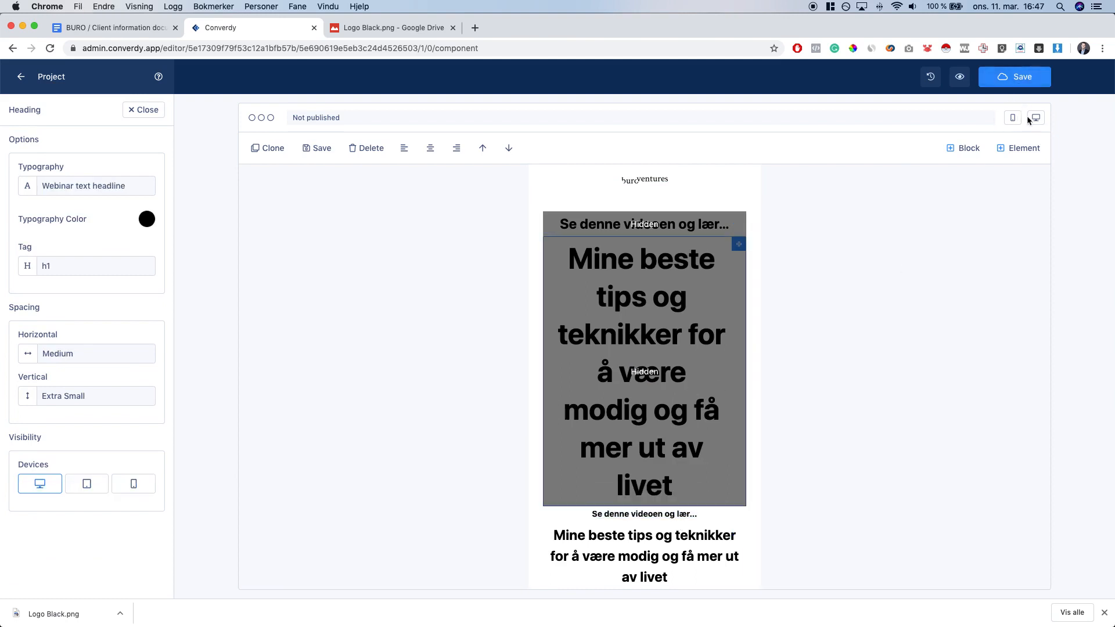
{"action": "left_click", "coordinate": [1036, 117]}
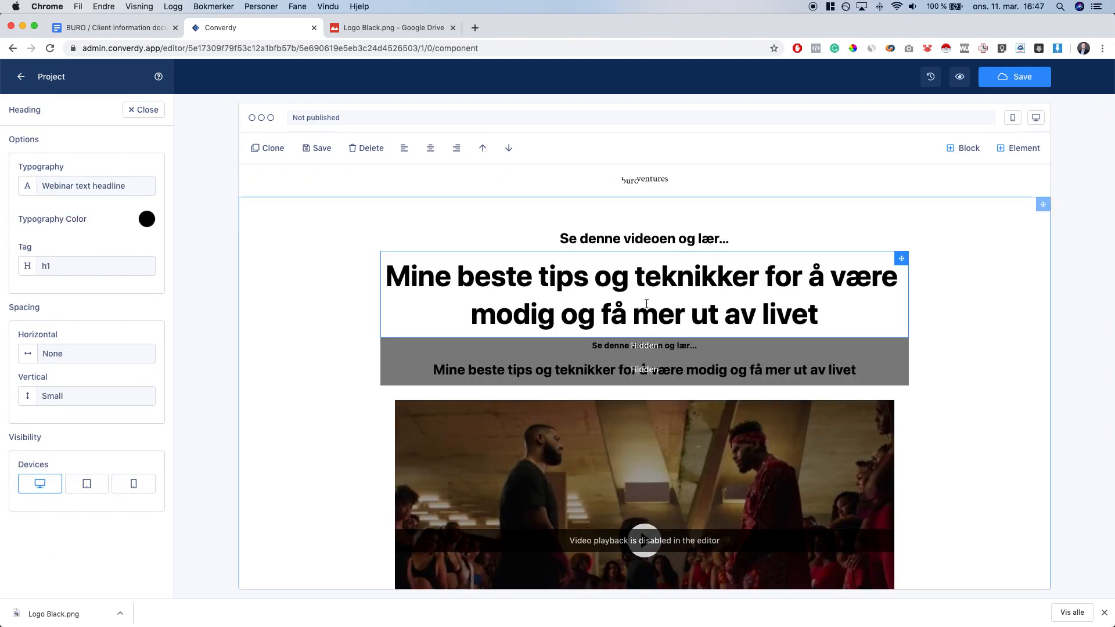
{"action": "scroll", "coordinate": [639, 287], "scroll_direction": "down", "scroll_amount": 5}
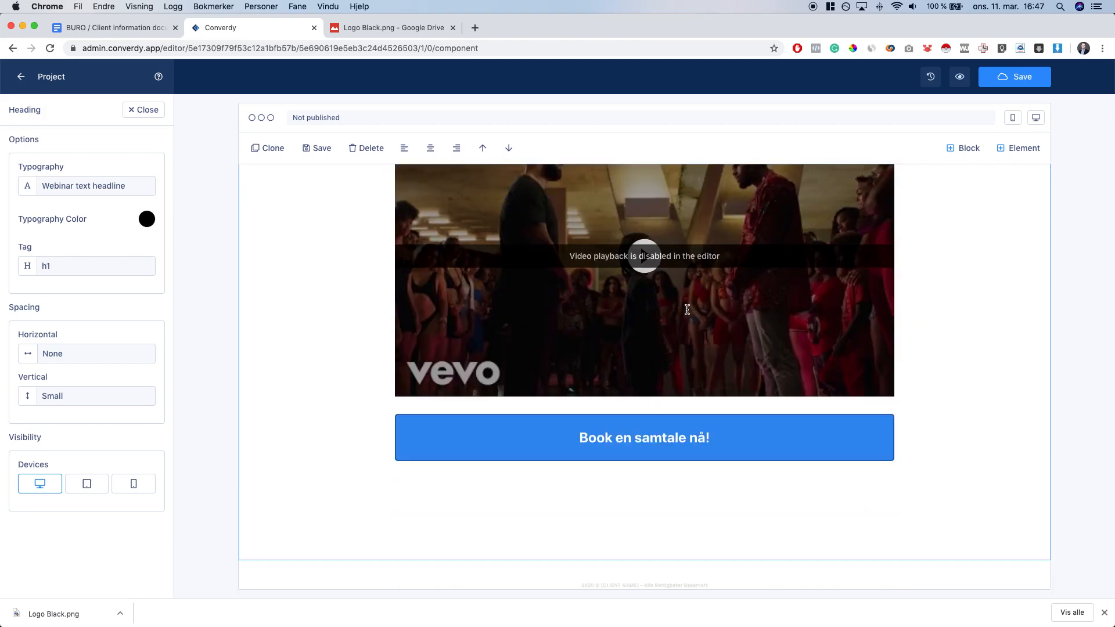
{"action": "scroll", "coordinate": [586, 309], "scroll_direction": "up", "scroll_amount": 2}
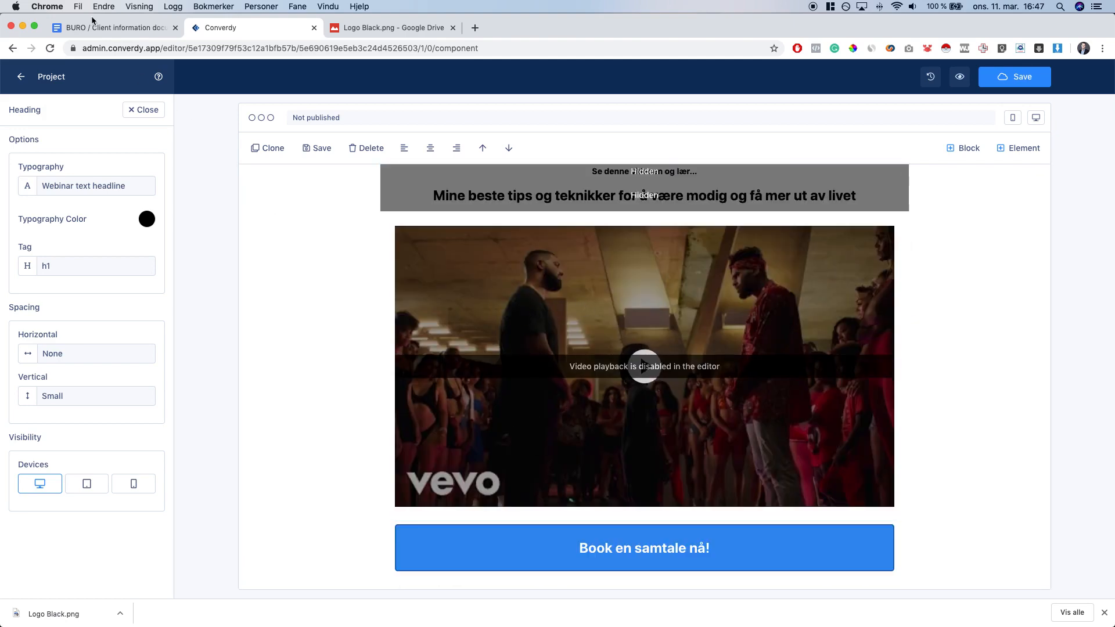
{"action": "left_click", "coordinate": [116, 27]}
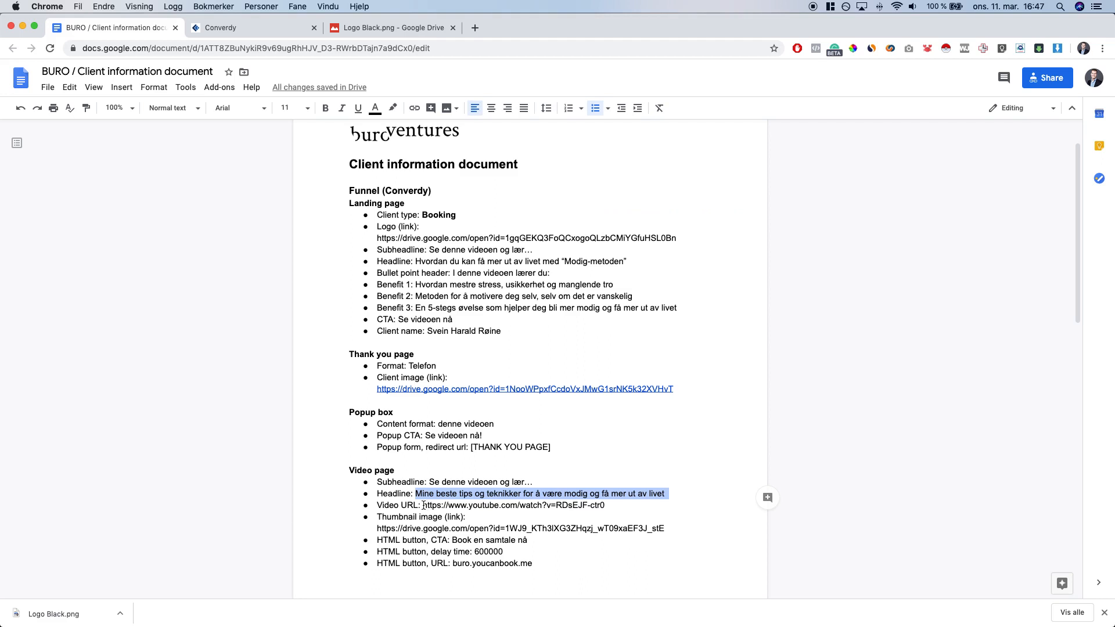
{"action": "left_click_drag", "start_coordinate": [424, 505], "coordinate": [607, 505]}
{"action": "key", "text": "super+c"}
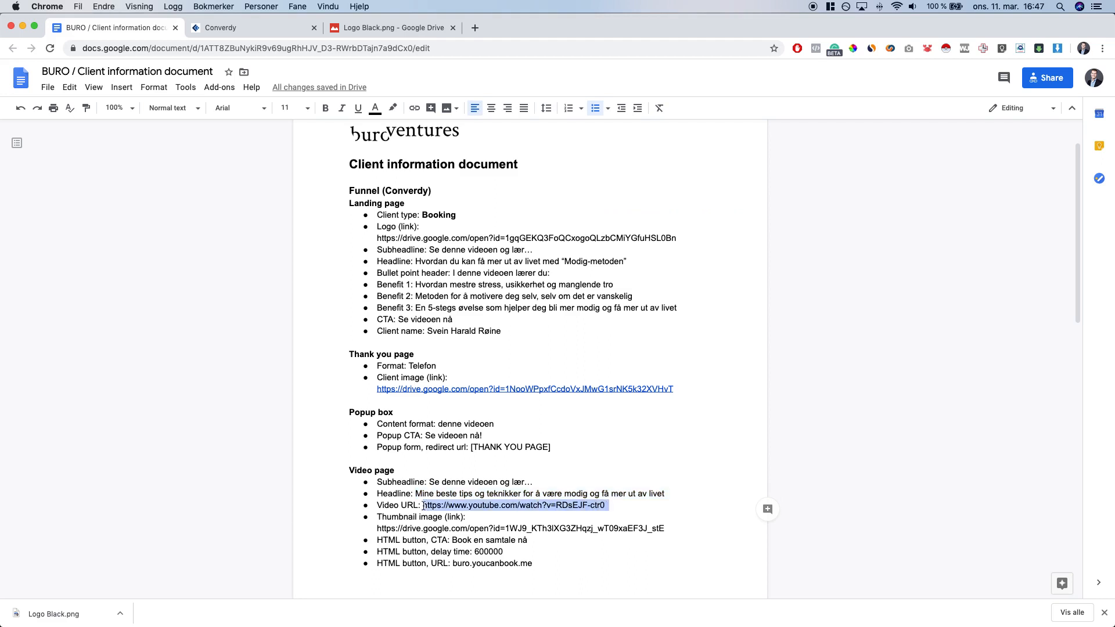
{"action": "left_click", "coordinate": [272, 27]}
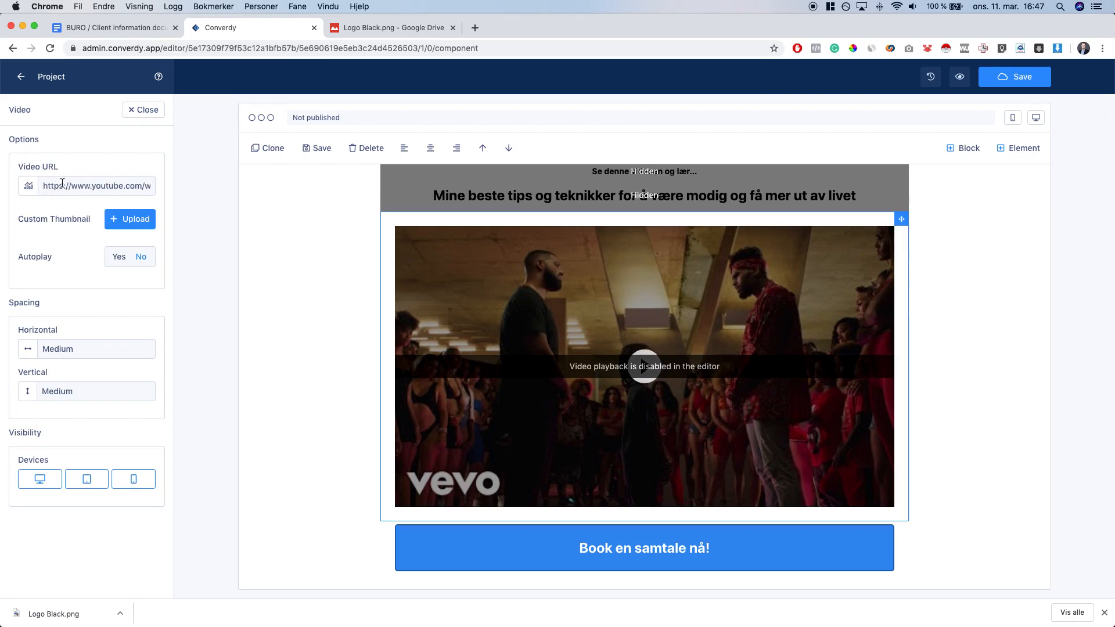
{"action": "left_click", "coordinate": [72, 191]}
{"action": "key", "text": "super+a"}
{"action": "key", "text": "super+v"}
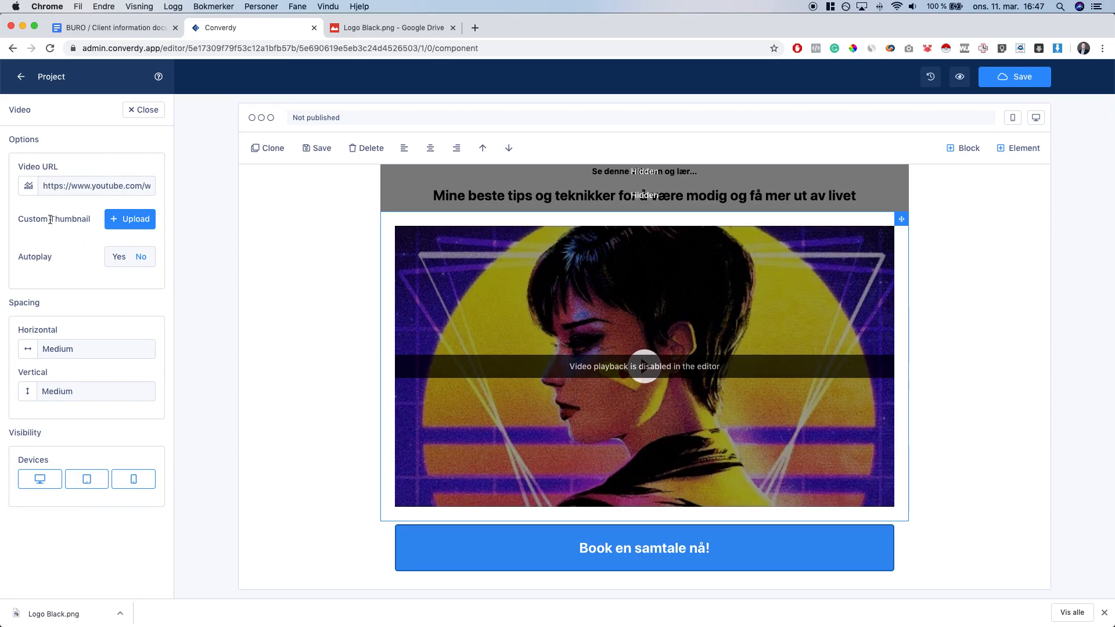
{"action": "left_click", "coordinate": [119, 30]}
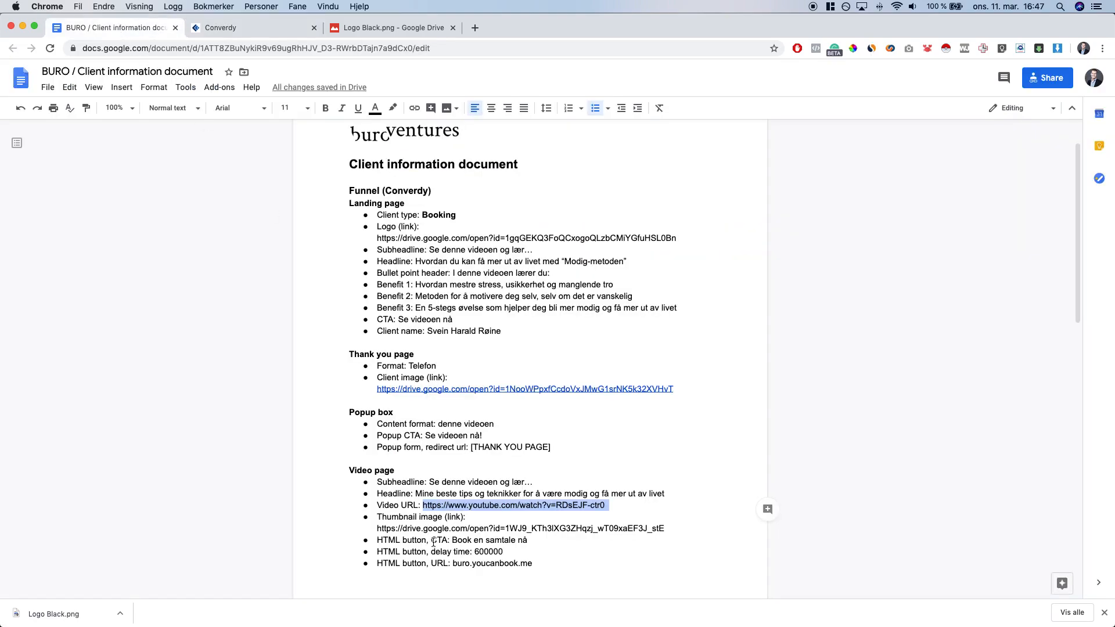
{"action": "left_click", "coordinate": [447, 517]}
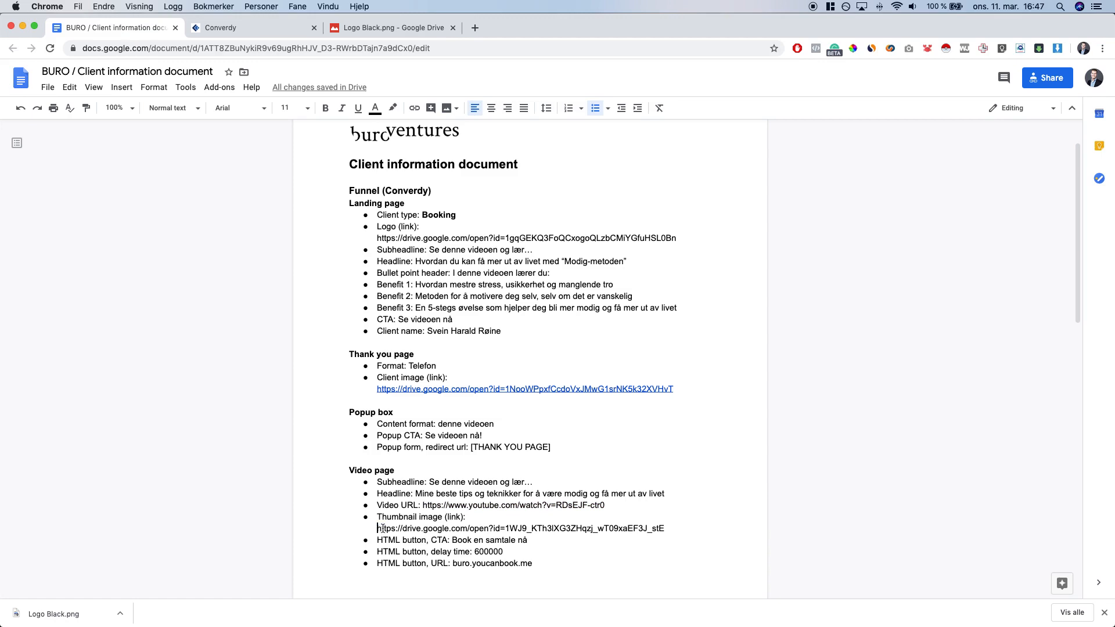
Open the brief's thumbnail link in a new tab and download thumbnail01.png from Drive
{"action": "left_click_drag", "start_coordinate": [379, 529], "coordinate": [666, 528]}
{"action": "key", "text": "super+c"}
{"action": "key", "text": "super+t"}
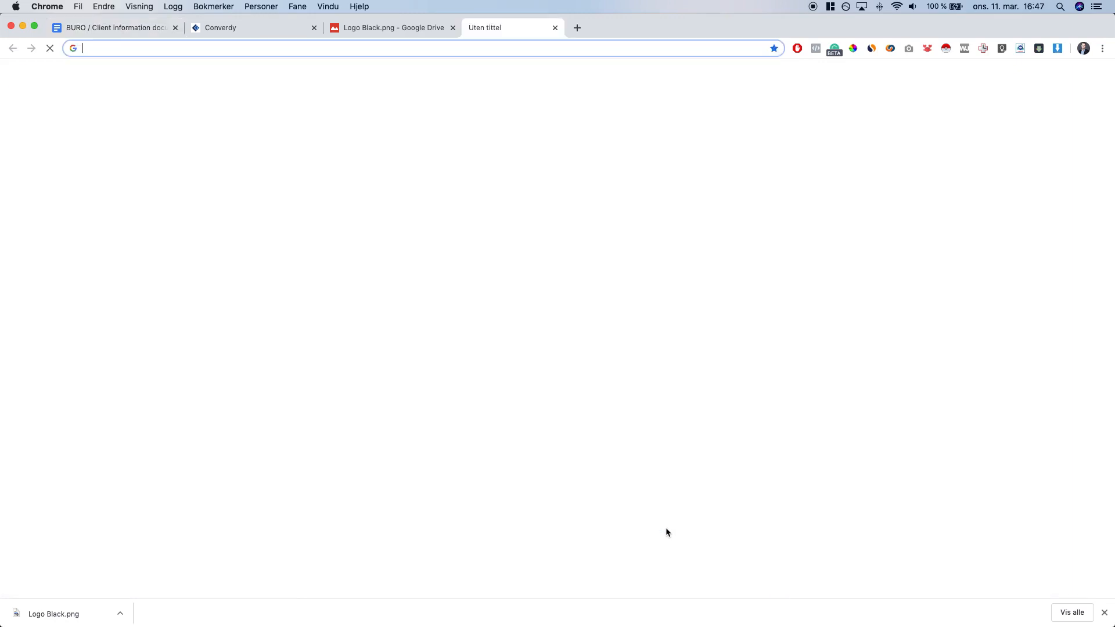
{"action": "key", "text": "super+v"}
{"action": "key", "text": "Return"}
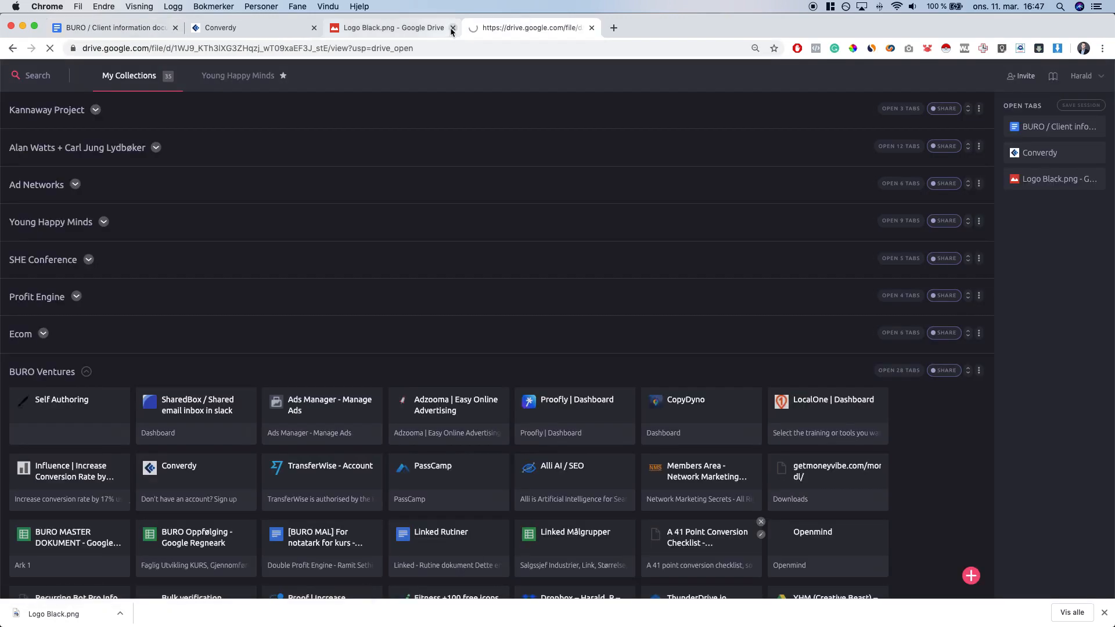
{"action": "left_click", "coordinate": [452, 28]}
{"action": "left_click", "coordinate": [452, 28]}
{"action": "key", "text": "super+shift+t"}
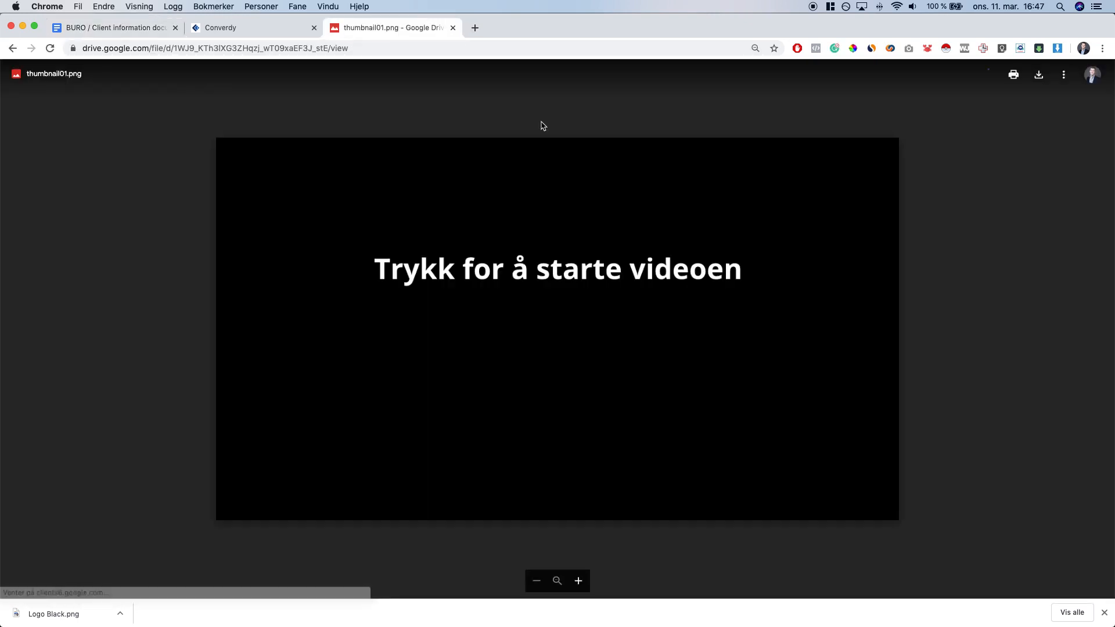
{"action": "left_click", "coordinate": [1044, 77]}
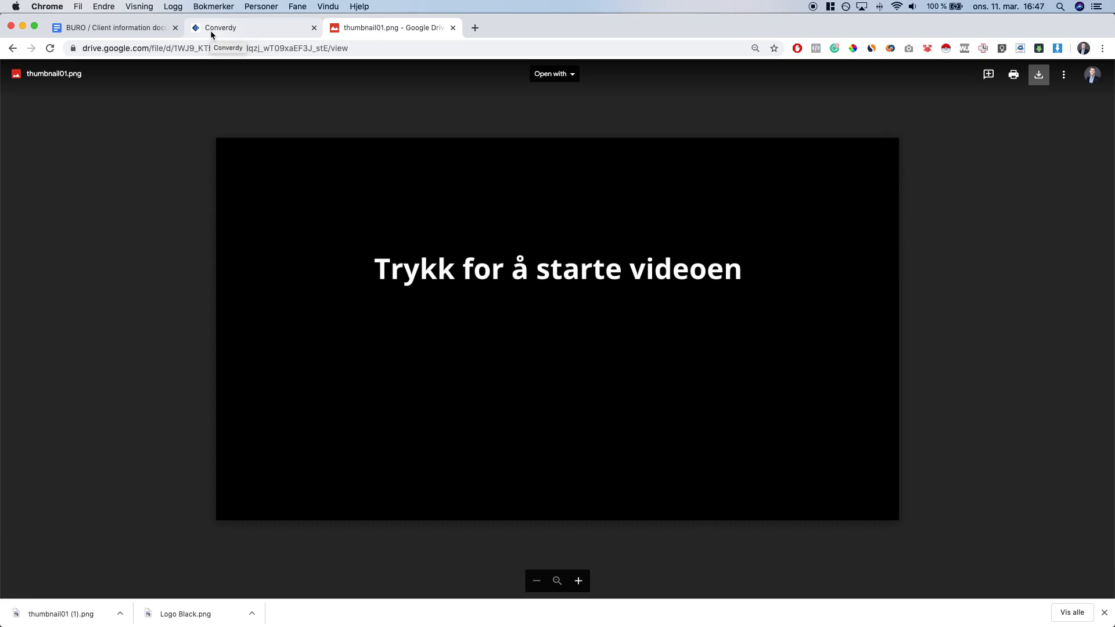
Upload thumbnail01 (1).png to Media Cloud and use it as the video's custom thumbnail
{"action": "left_click", "coordinate": [211, 34]}
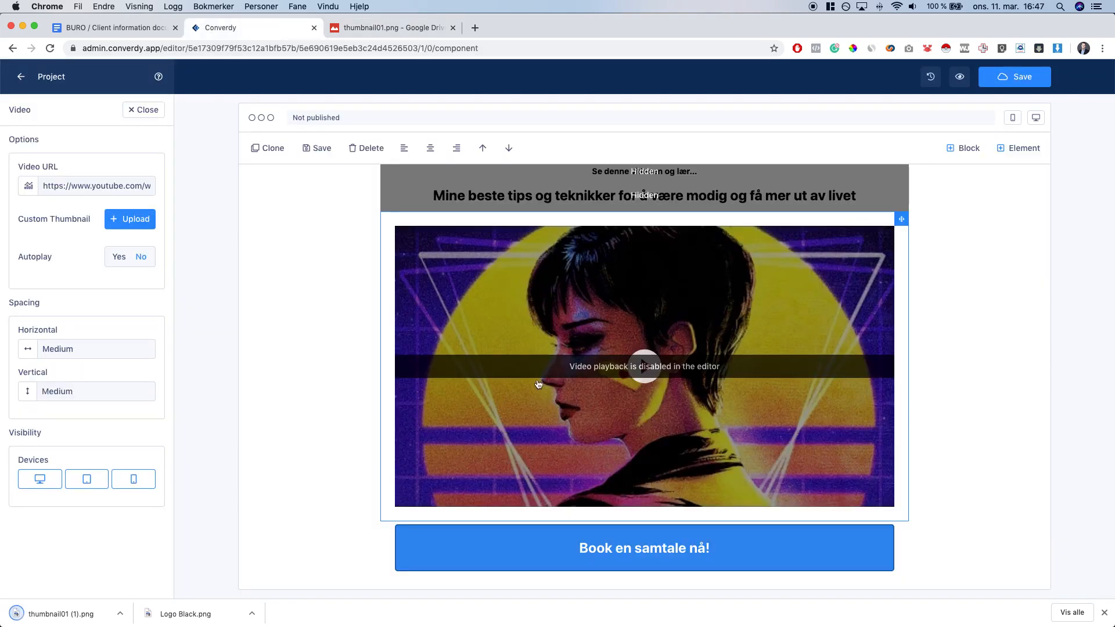
{"action": "left_click", "coordinate": [126, 220]}
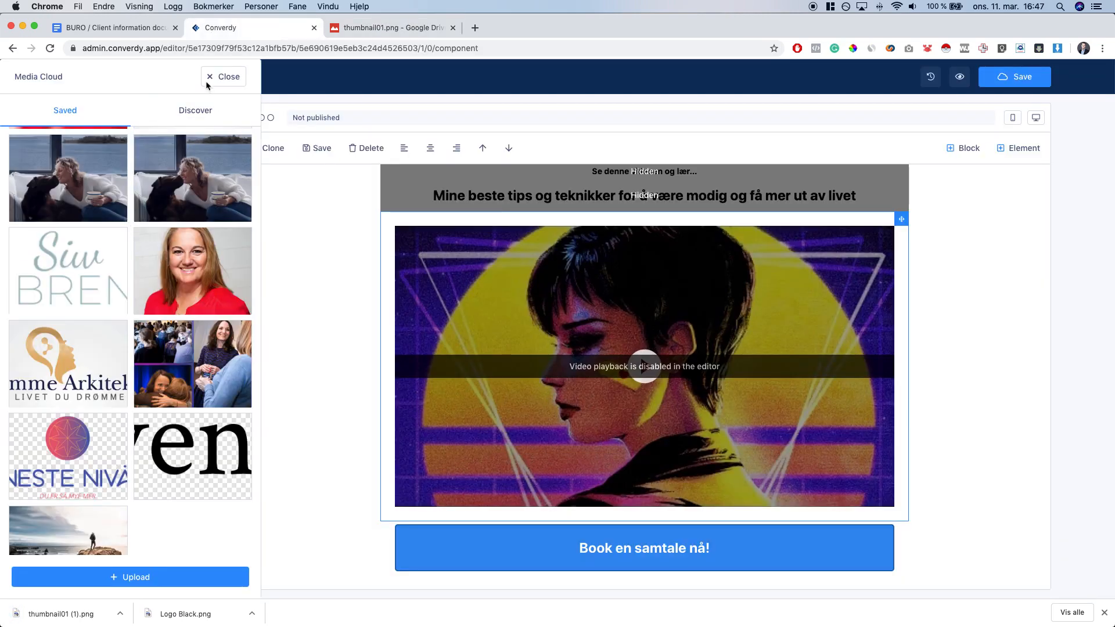
{"action": "left_click", "coordinate": [162, 577]}
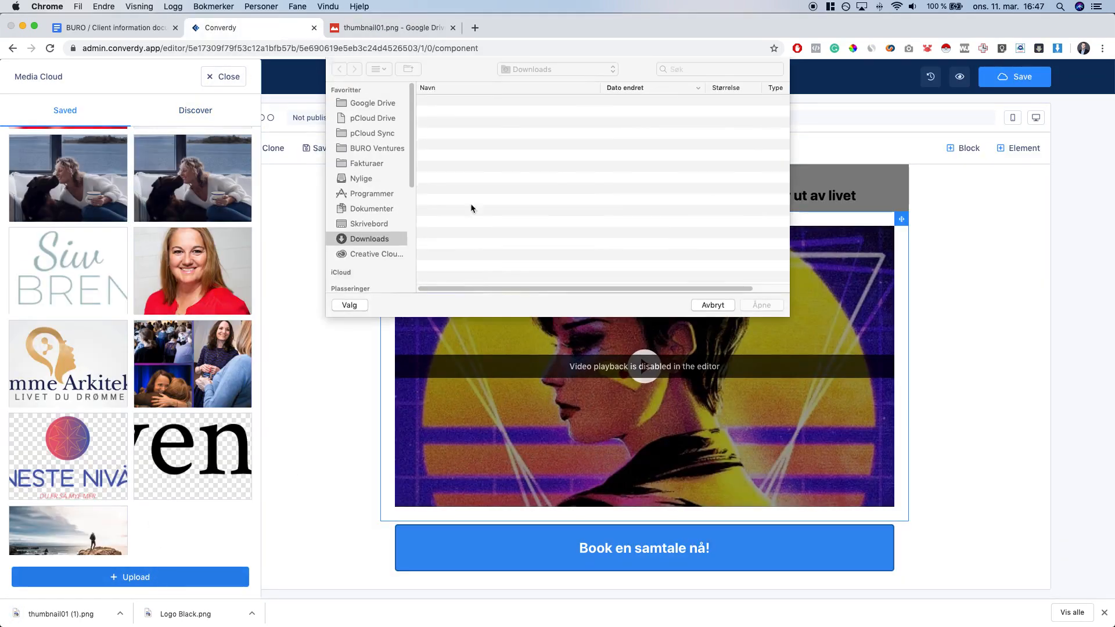
{"action": "double_click", "coordinate": [489, 102]}
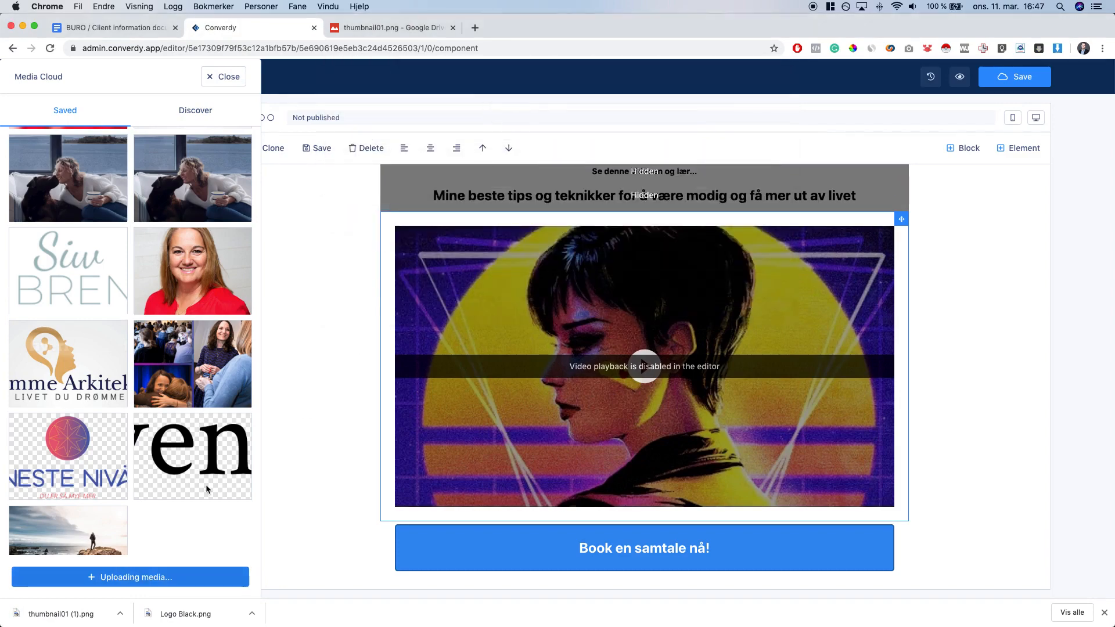
{"action": "left_click", "coordinate": [1104, 612]}
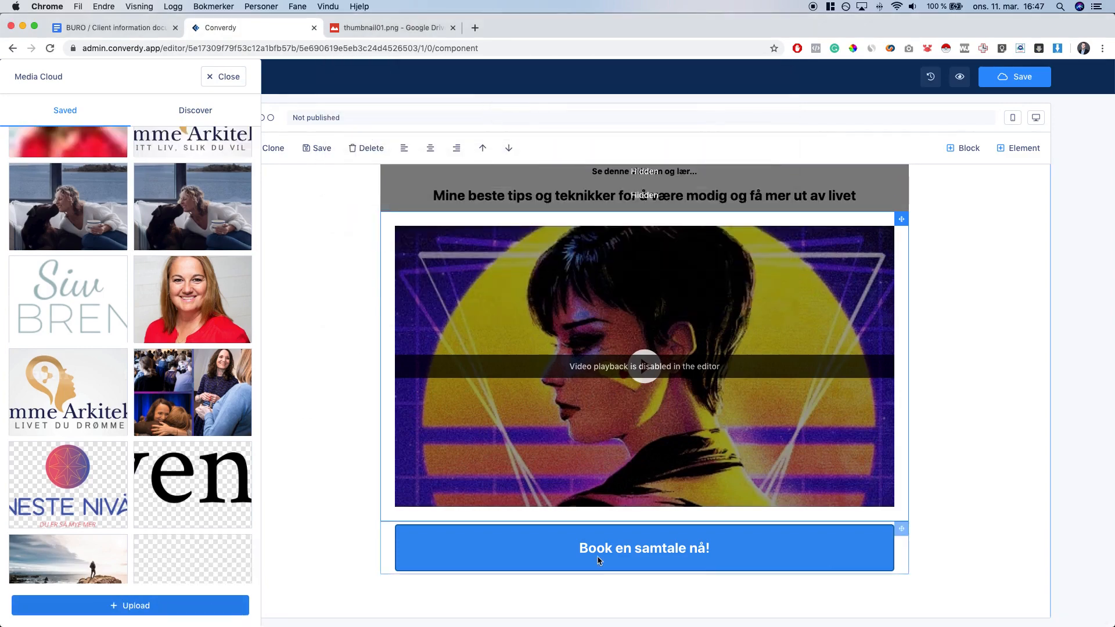
{"action": "left_click", "coordinate": [189, 562]}
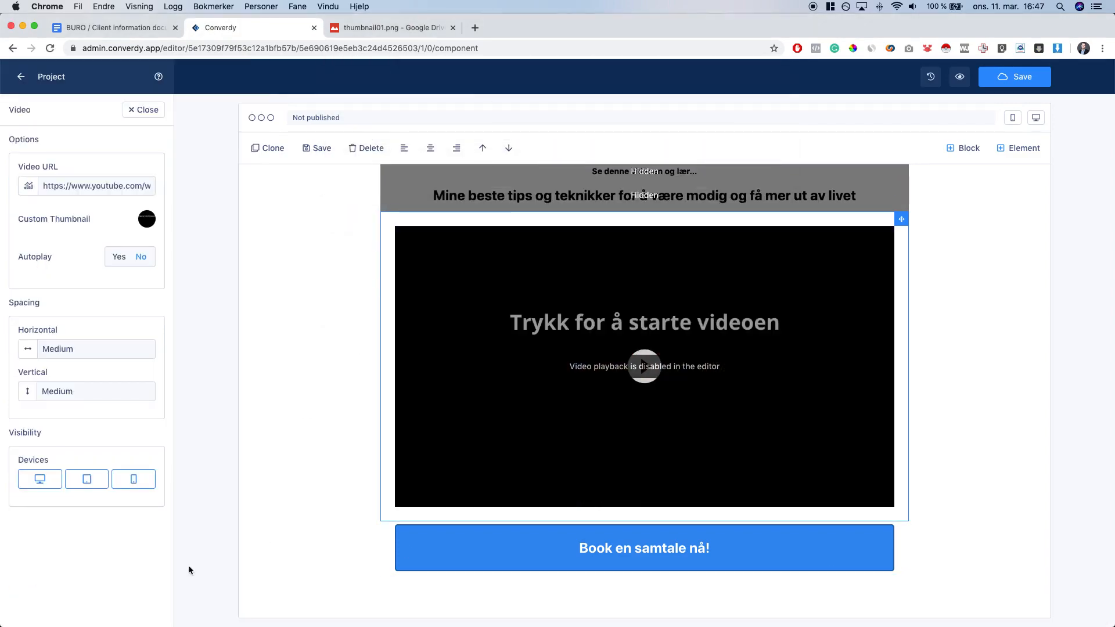
{"action": "left_click", "coordinate": [309, 277]}
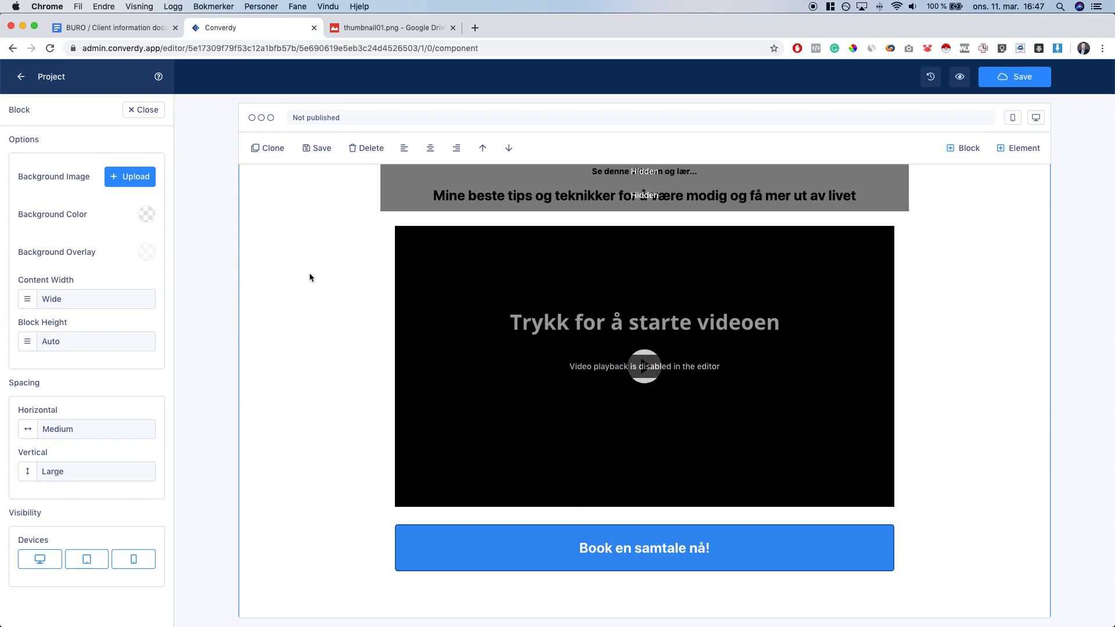
Switch the video element's Autoplay setting to Yes
{"action": "left_click", "coordinate": [441, 257]}
{"action": "double_click", "coordinate": [38, 257]}
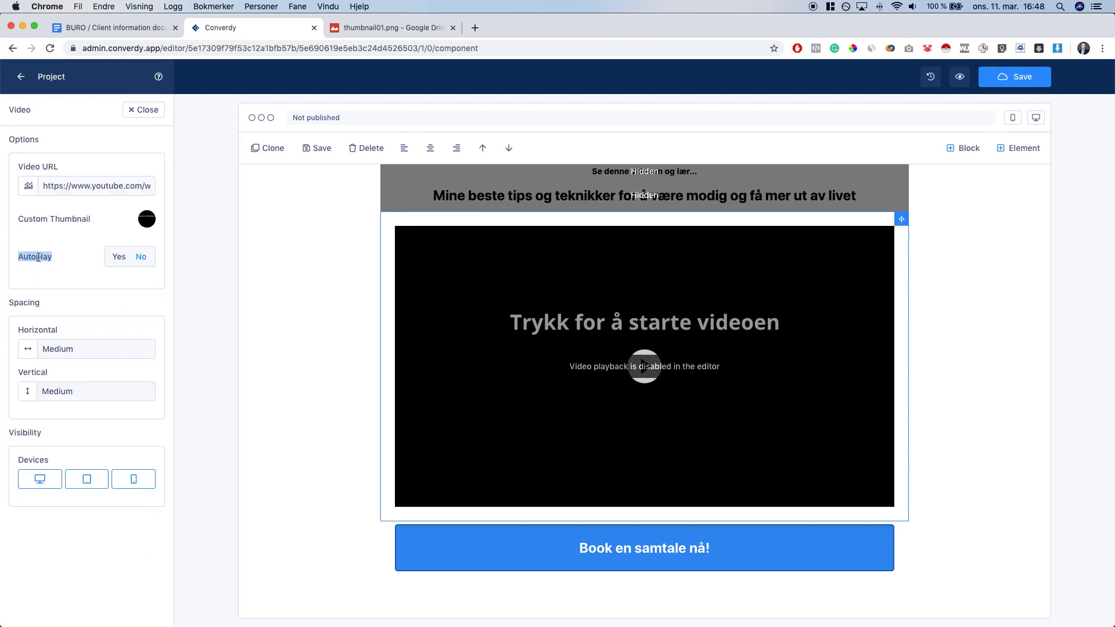
{"action": "left_click", "coordinate": [119, 259]}
{"action": "scroll", "coordinate": [319, 404], "scroll_direction": "up", "scroll_amount": 2}
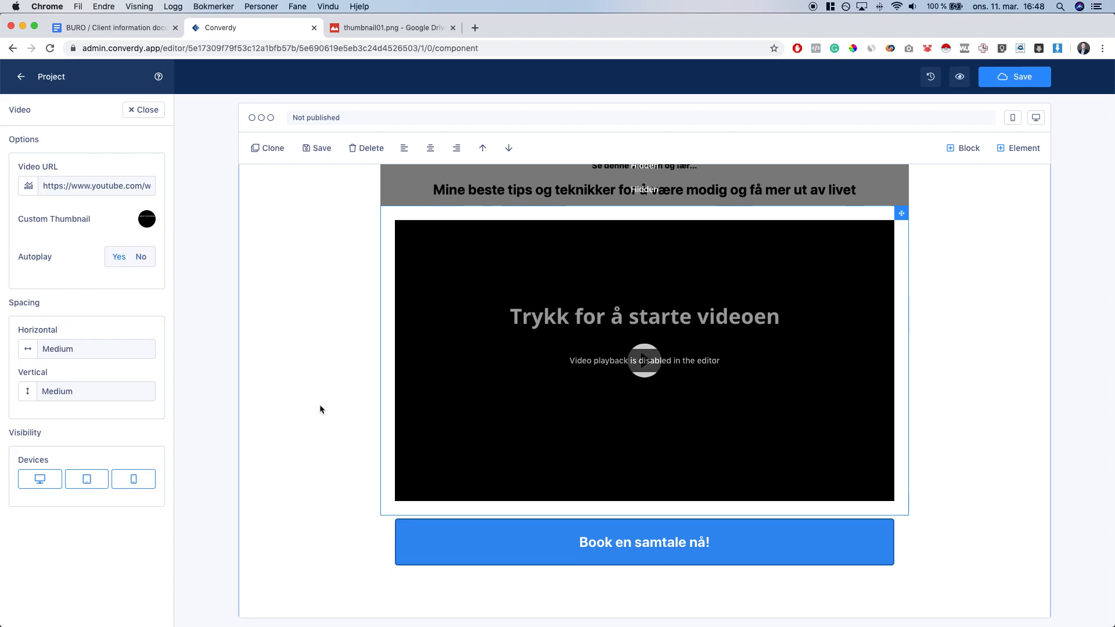
{"action": "scroll", "coordinate": [627, 264], "scroll_direction": "up", "scroll_amount": 1}
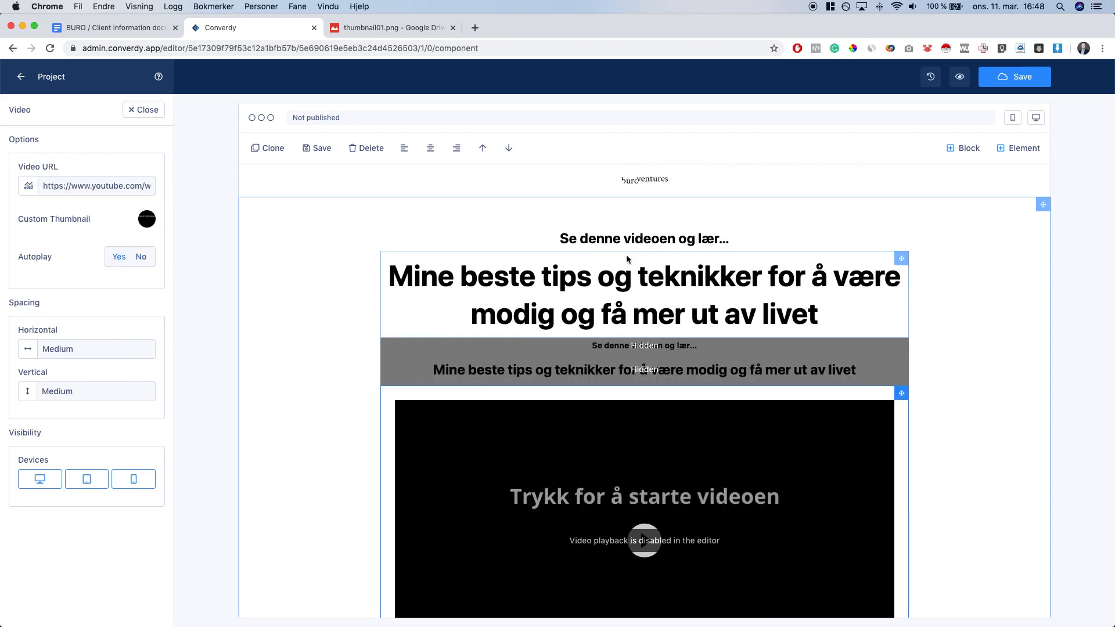
{"action": "scroll", "coordinate": [629, 265], "scroll_direction": "down", "scroll_amount": 4}
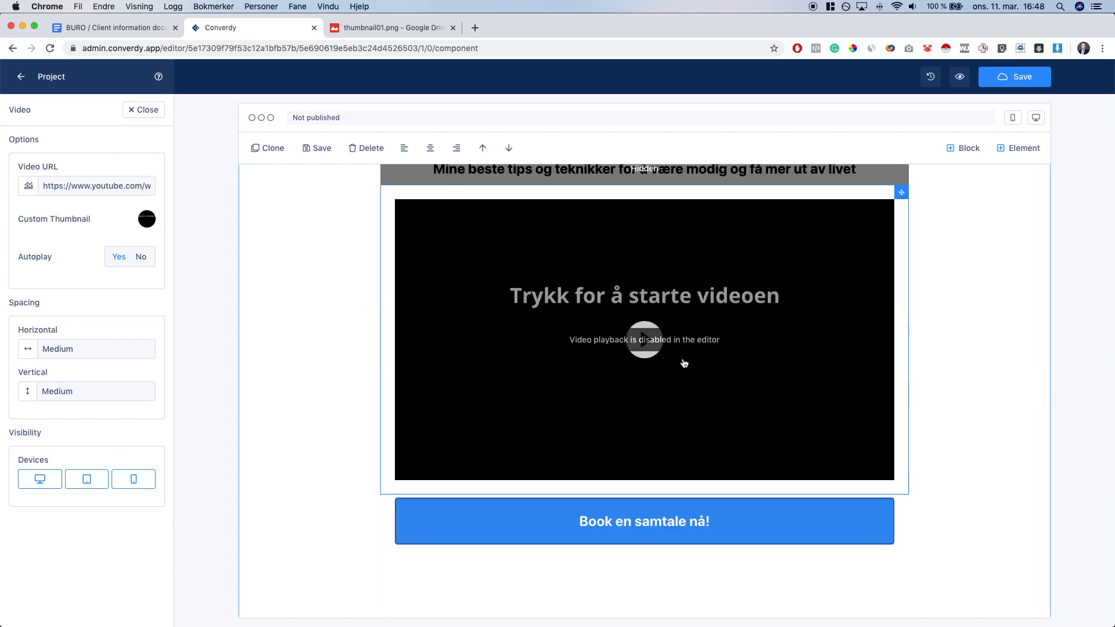
{"action": "scroll", "coordinate": [427, 363], "scroll_direction": "down", "scroll_amount": 1}
{"action": "scroll", "coordinate": [406, 401], "scroll_direction": "down", "scroll_amount": 1}
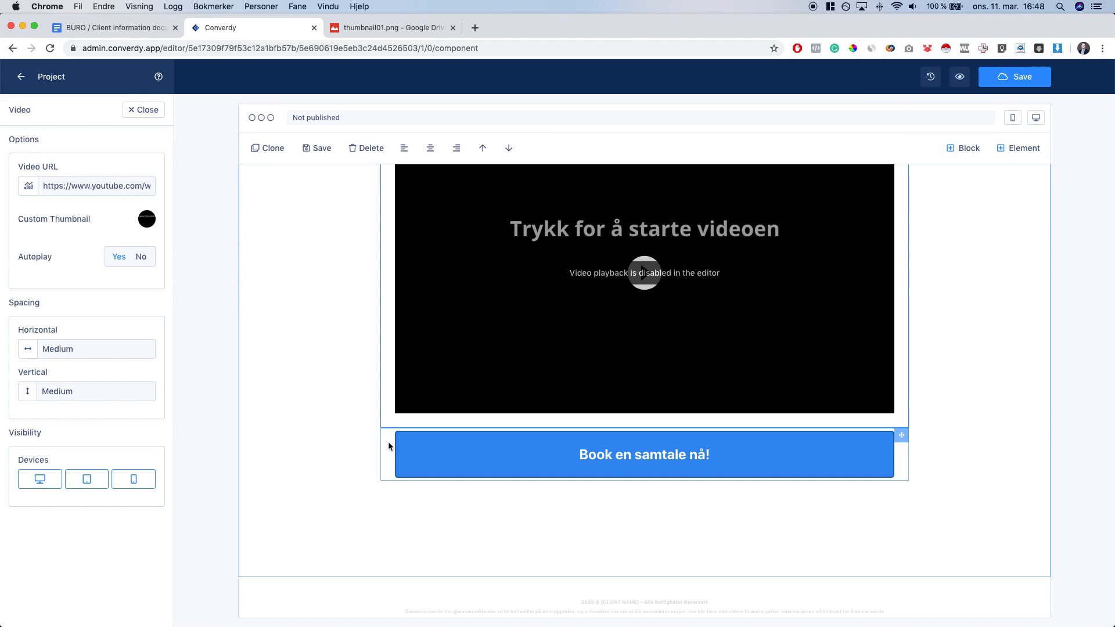
Compare the booking button block with the brief's CTA text 'Book en samtale nå'
{"action": "left_click", "coordinate": [390, 448]}
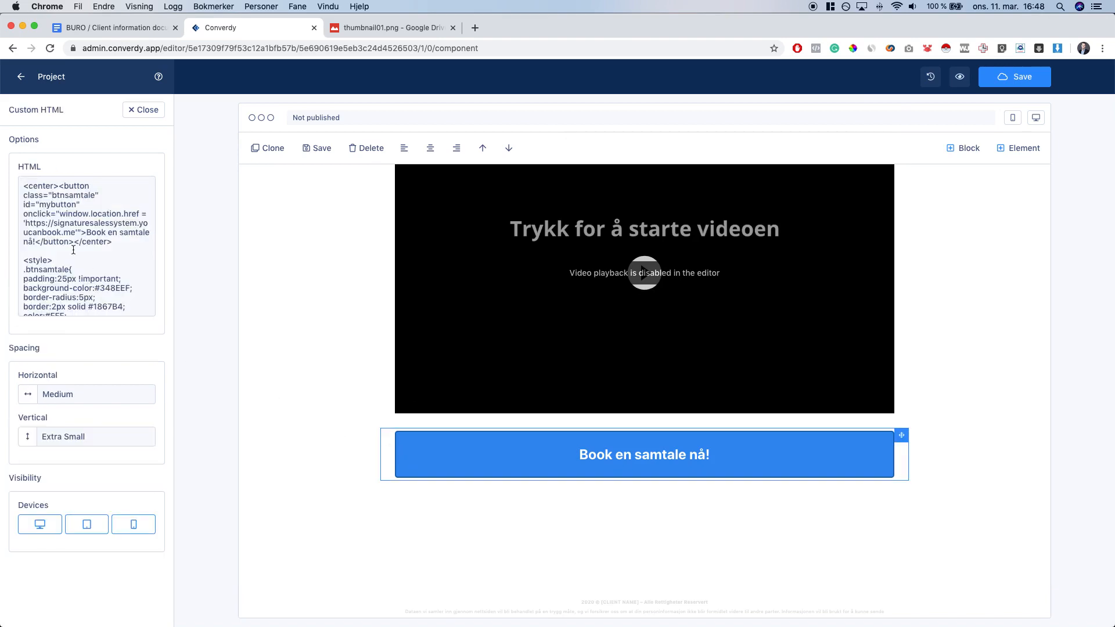
{"action": "left_click", "coordinate": [110, 33]}
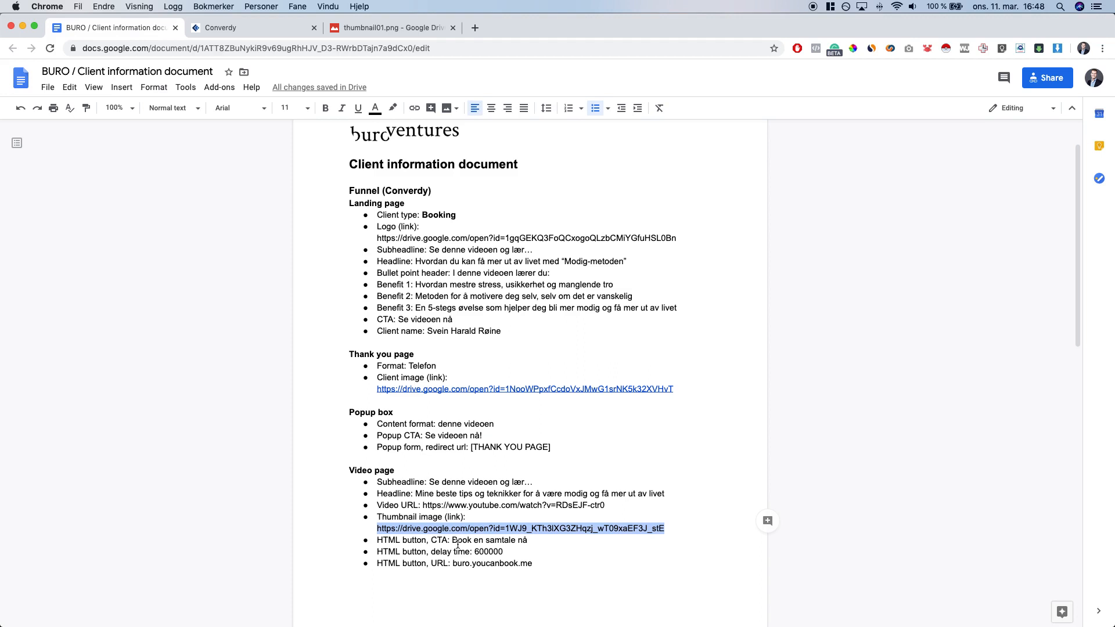
{"action": "left_click_drag", "start_coordinate": [452, 540], "coordinate": [528, 540]}
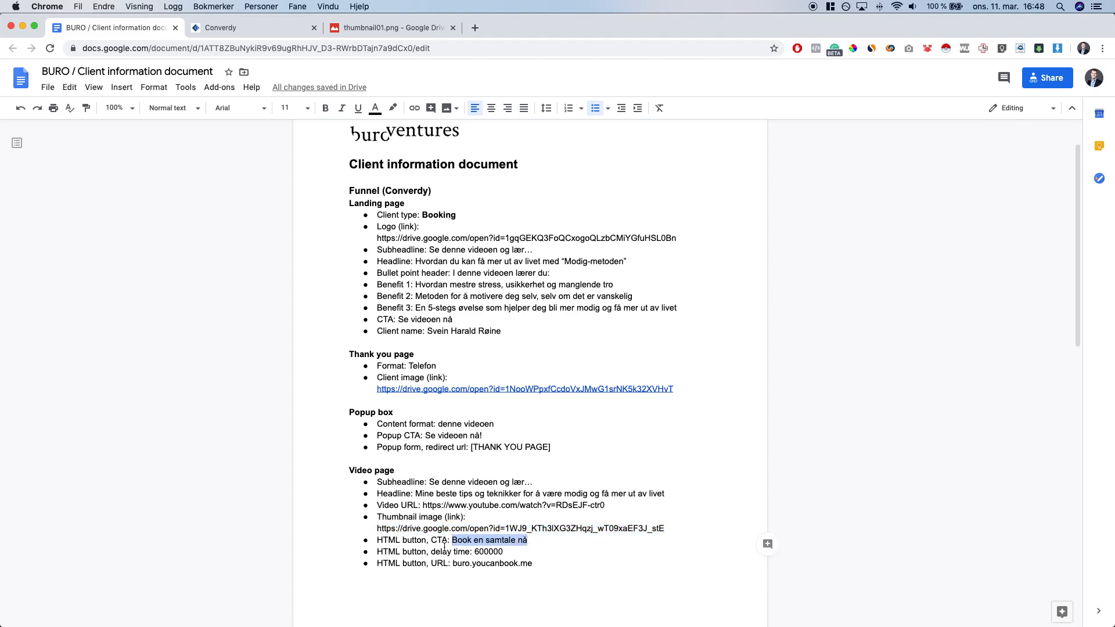
{"action": "left_click", "coordinate": [236, 23]}
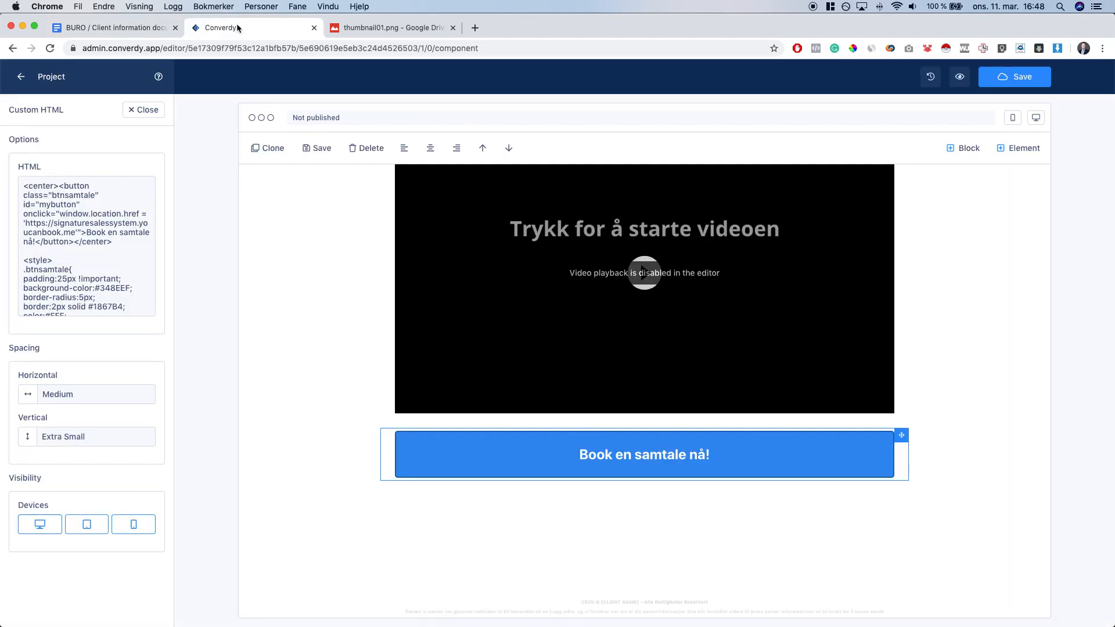
Undo test edits in the button's HTML, leaving the label 'Book en samtale nå!'
{"action": "left_click", "coordinate": [85, 232]}
{"action": "left_click", "coordinate": [39, 246], "text": "shift"}
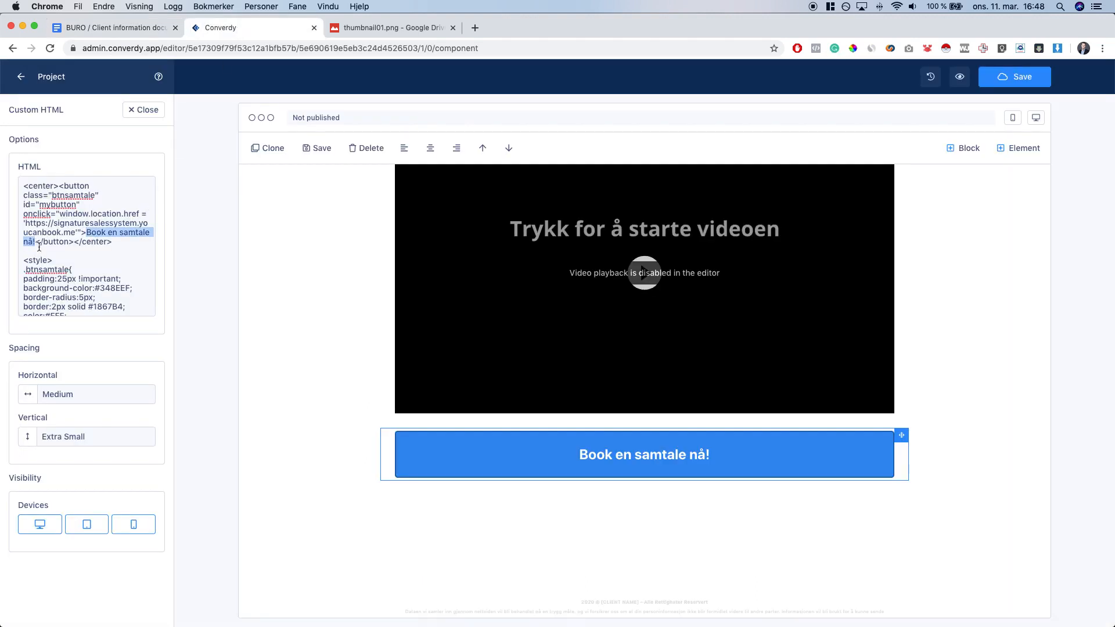
{"action": "left_click", "coordinate": [76, 237]}
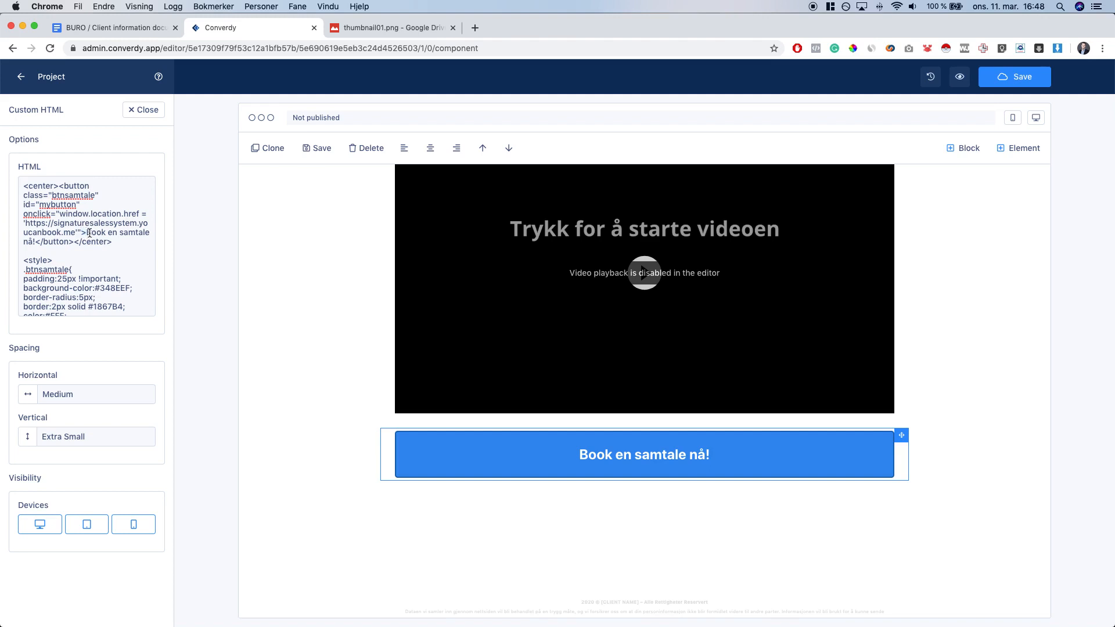
{"action": "left_click", "coordinate": [88, 233]}
{"action": "left_click_drag", "start_coordinate": [87, 232], "coordinate": [35, 241]}
{"action": "key", "text": "super+c"}
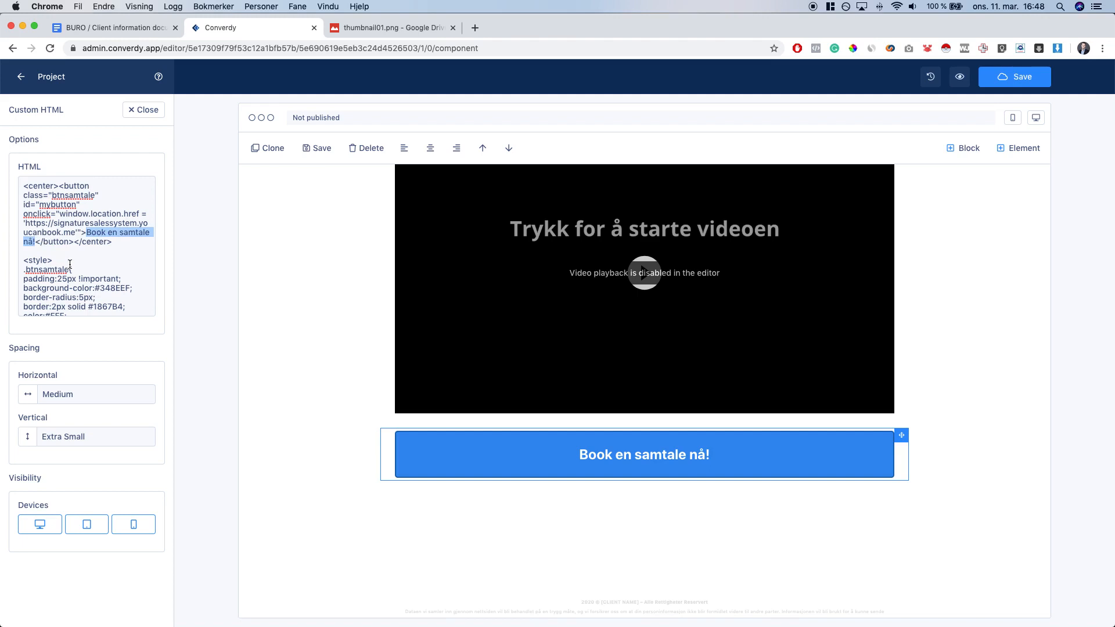
{"action": "type", "text": "asdasd"}
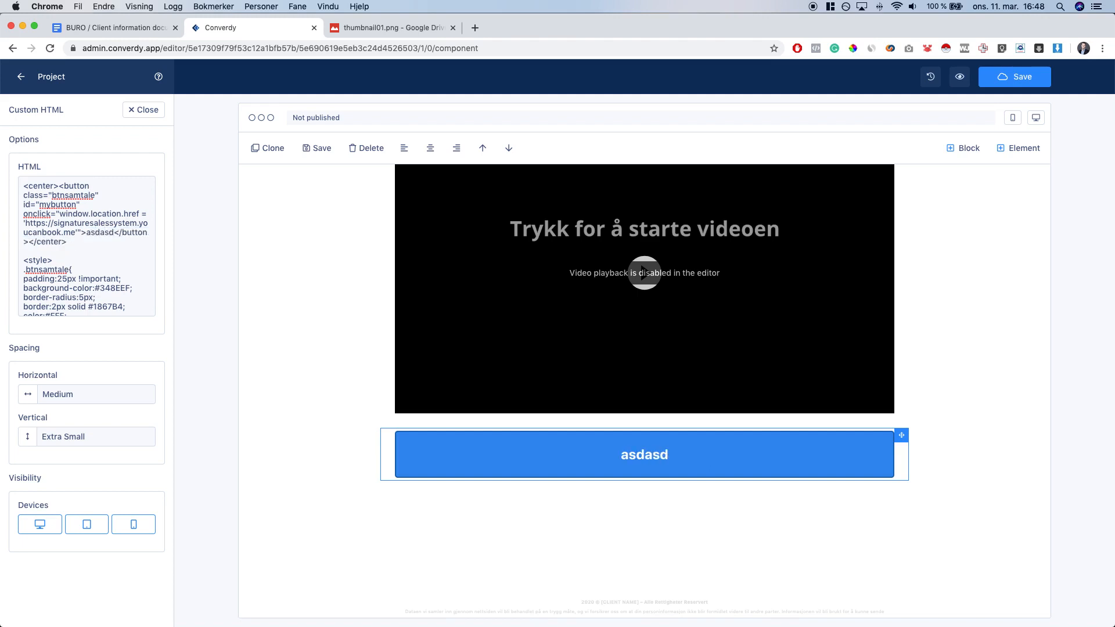
{"action": "key", "text": "BackSpace"}
{"action": "key", "text": "BackSpace"}
{"action": "key", "text": "BackSpace"}
{"action": "key", "text": "BackSpace"}
{"action": "key", "text": "BackSpace"}
{"action": "key", "text": "BackSpace"}
{"action": "type", "text": "asdjisa"}
{"action": "key", "text": "BackSpace"}
{"action": "key", "text": "BackSpace"}
{"action": "key", "text": "BackSpace"}
{"action": "key", "text": "BackSpace"}
{"action": "key", "text": "BackSpace"}
{"action": "key", "text": "BackSpace"}
{"action": "key", "text": "BackSpace"}
{"action": "key", "text": "super+v"}
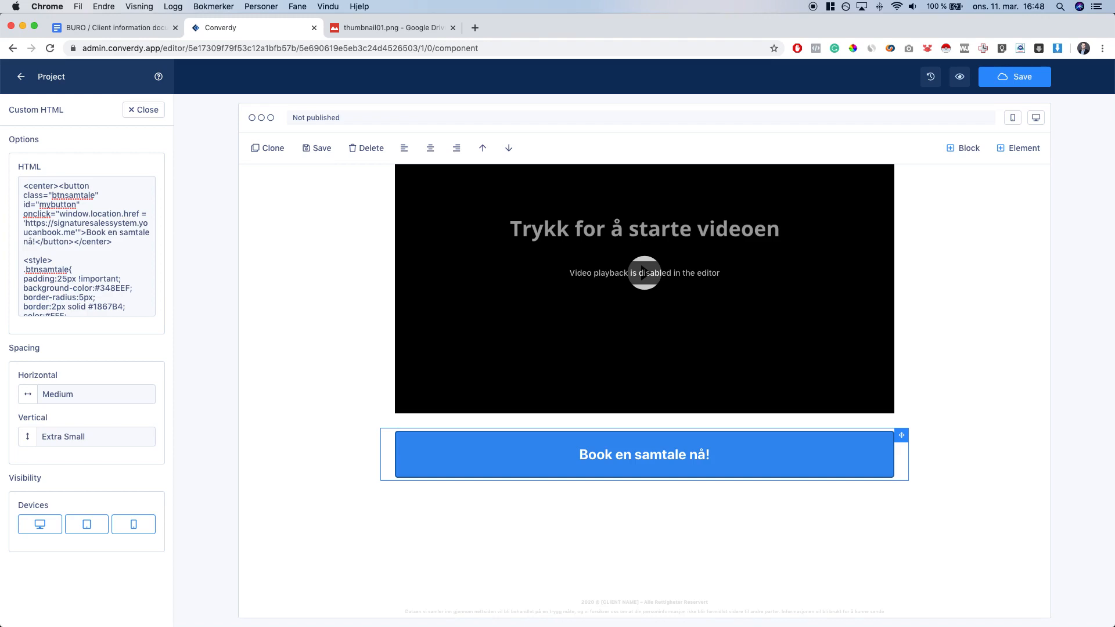
{"action": "key", "text": "ctrl+shift+Tab"}
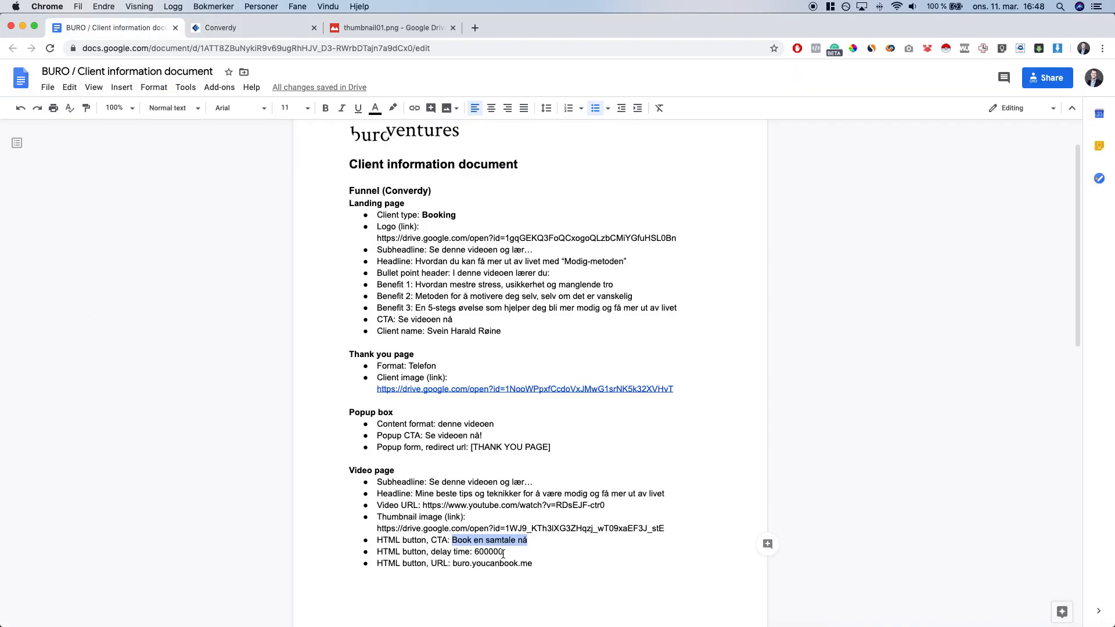
Replace delay(925000) with delay(600000) in the button's reveal script
{"action": "double_click", "coordinate": [490, 552]}
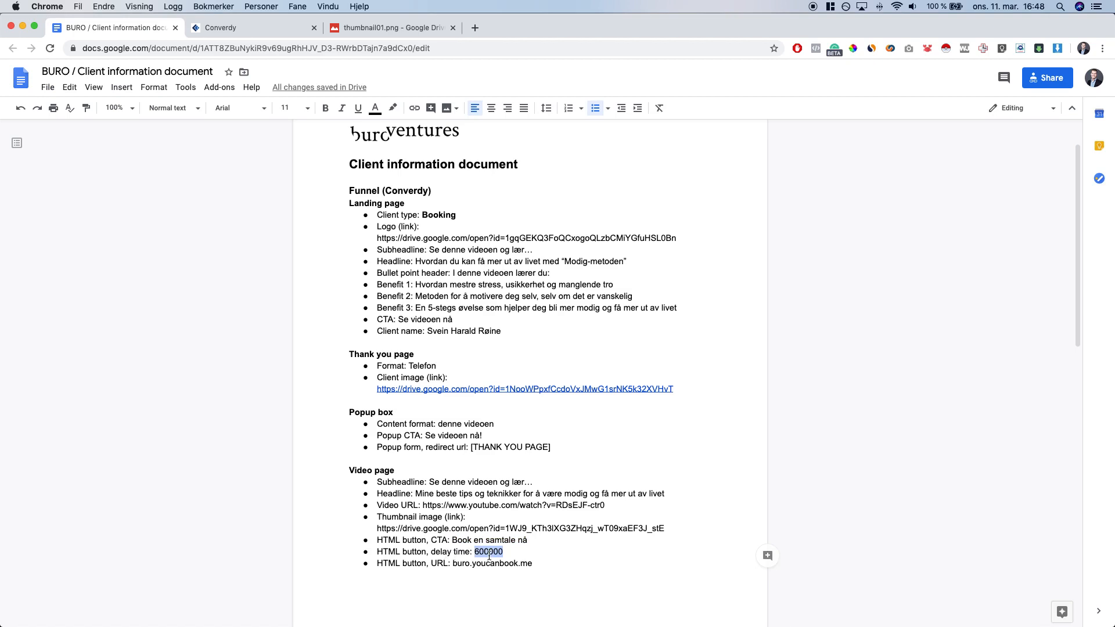
{"action": "key", "text": "ctrl+Tab"}
{"action": "scroll", "coordinate": [550, 346], "scroll_direction": "up", "scroll_amount": 3}
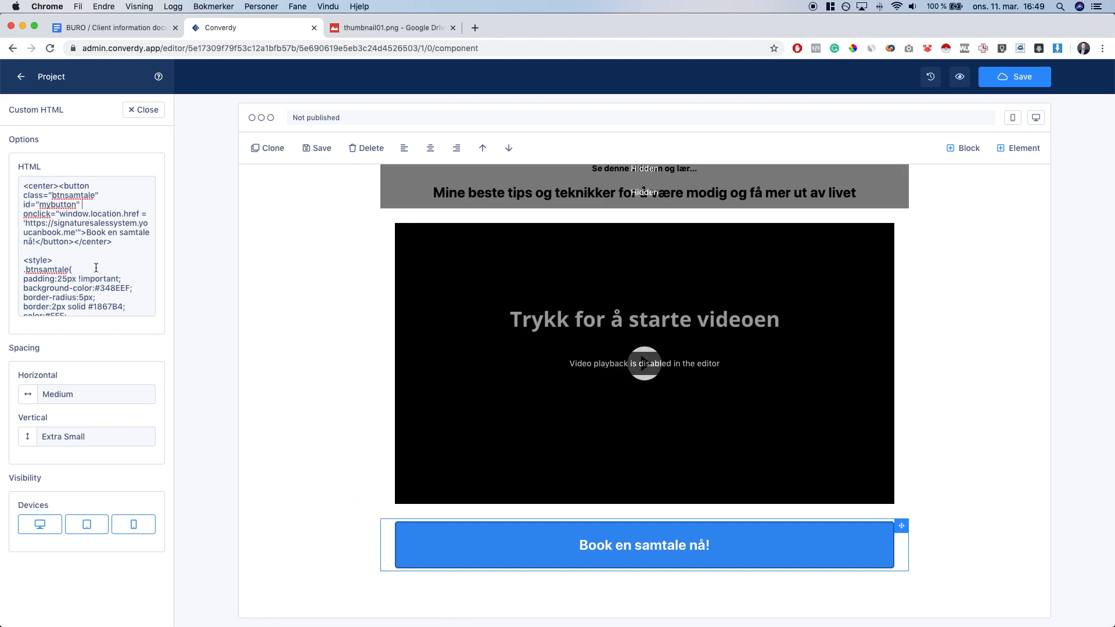
{"action": "scroll", "coordinate": [96, 268], "scroll_direction": "down", "scroll_amount": 5}
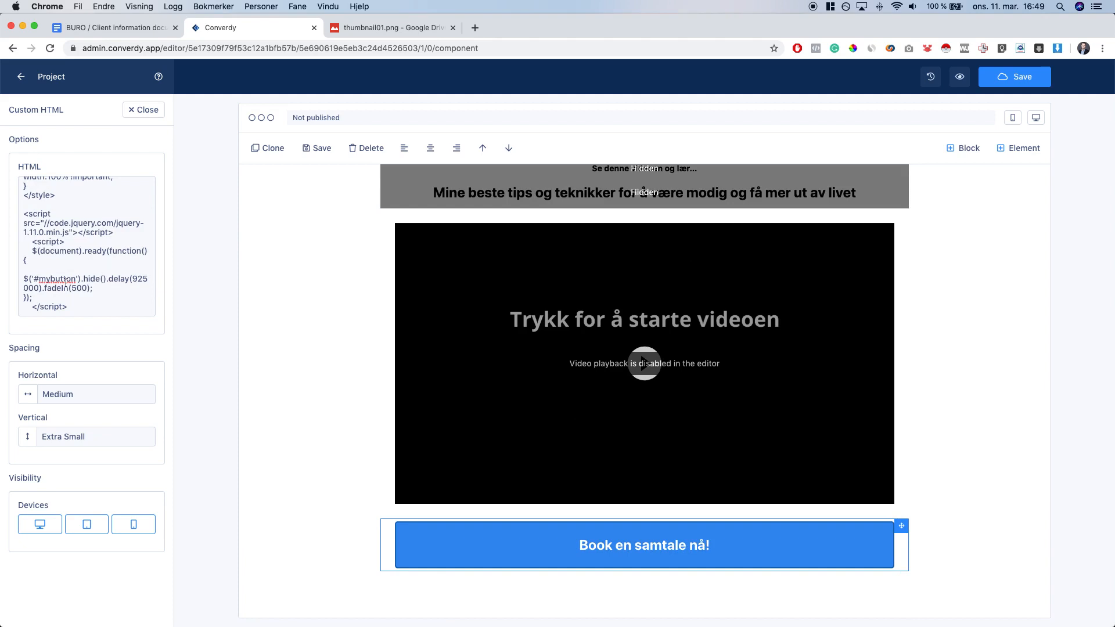
{"action": "left_click_drag", "start_coordinate": [23, 280], "coordinate": [29, 279]}
{"action": "left_click", "coordinate": [38, 279]}
{"action": "left_click_drag", "start_coordinate": [133, 279], "coordinate": [40, 288]}
{"action": "type", "text": "600000"}
Copy buro.youcanbook.me from the brief and test the booking page in a new tab
{"action": "left_click", "coordinate": [113, 29]}
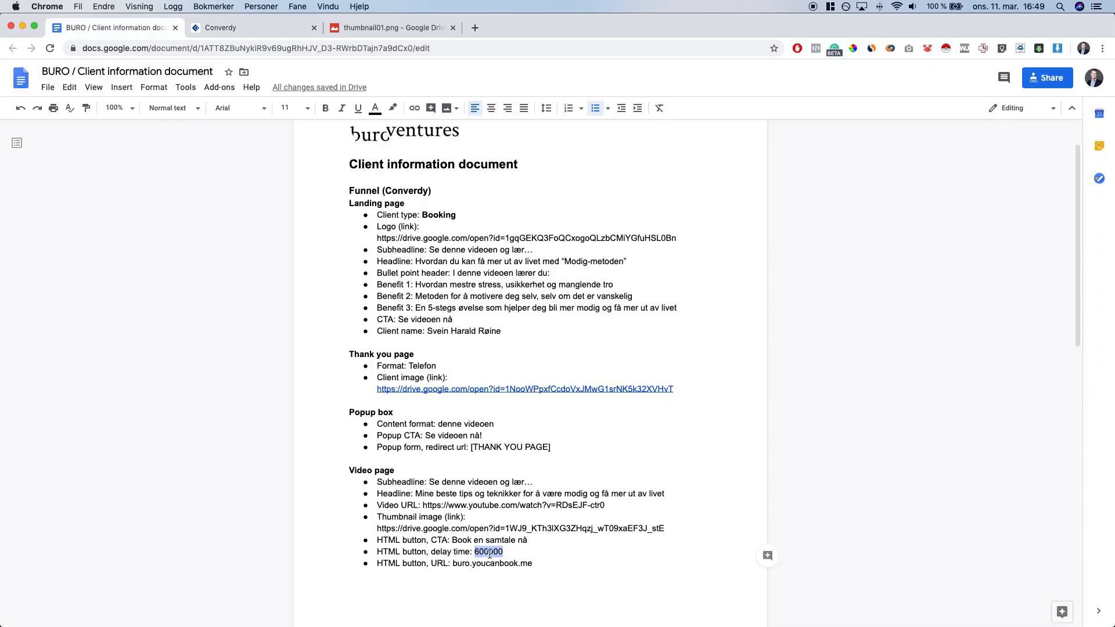
{"action": "left_click_drag", "start_coordinate": [452, 564], "coordinate": [533, 563]}
{"action": "key", "text": "super+c"}
{"action": "key", "text": "super+t"}
{"action": "key", "text": "super+v"}
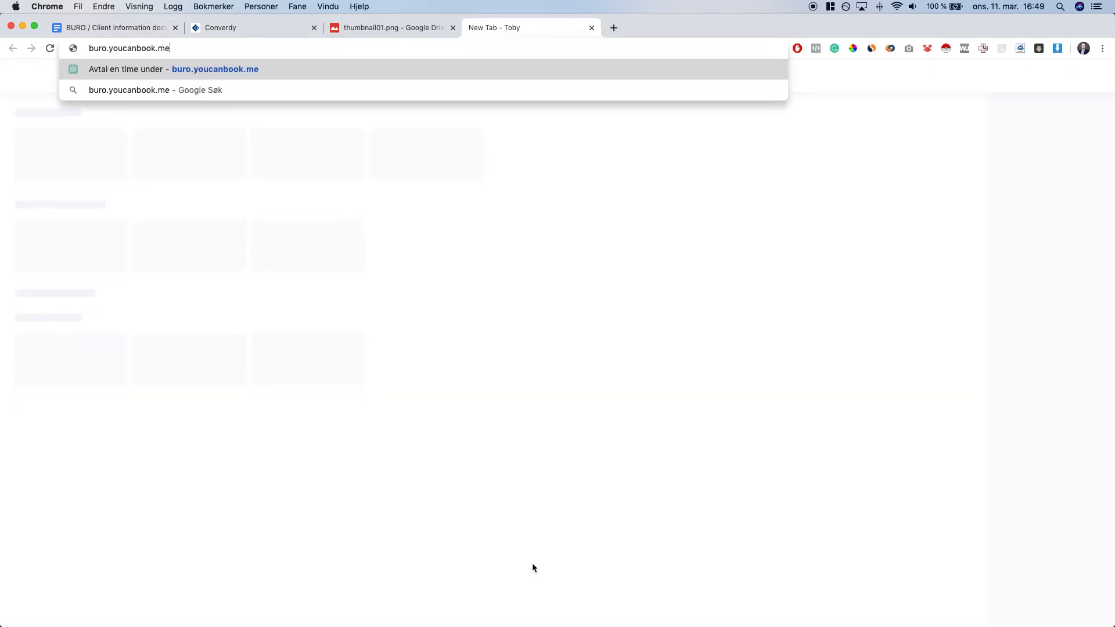
{"action": "key", "text": "Return"}
{"action": "left_click", "coordinate": [263, 48]}
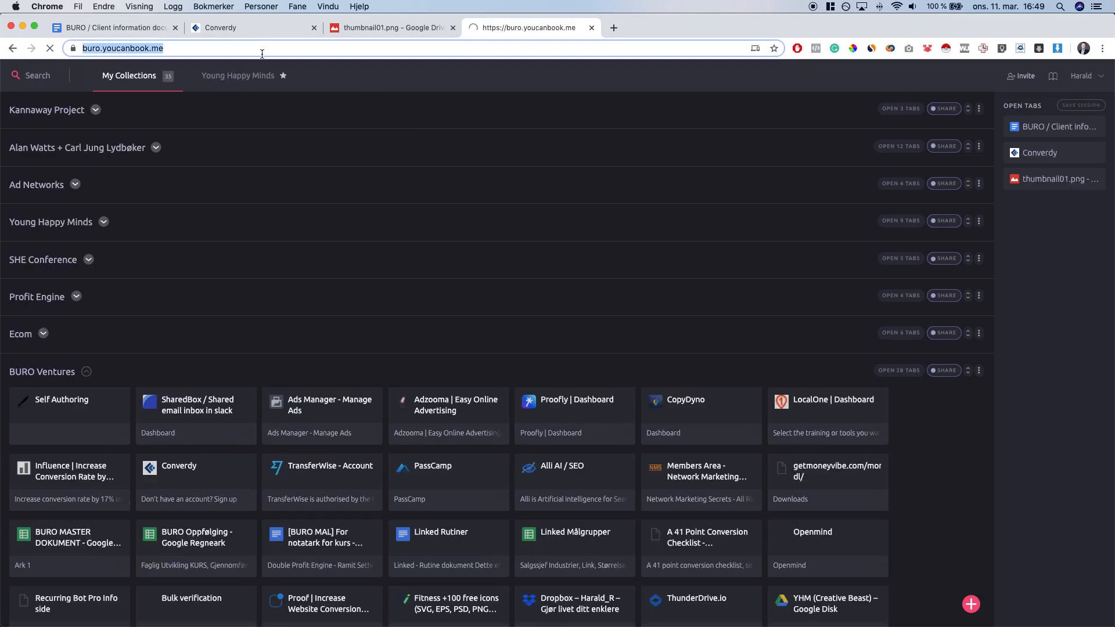
{"action": "key", "text": "super+w"}
{"action": "key", "text": "ctrl+Tab"}
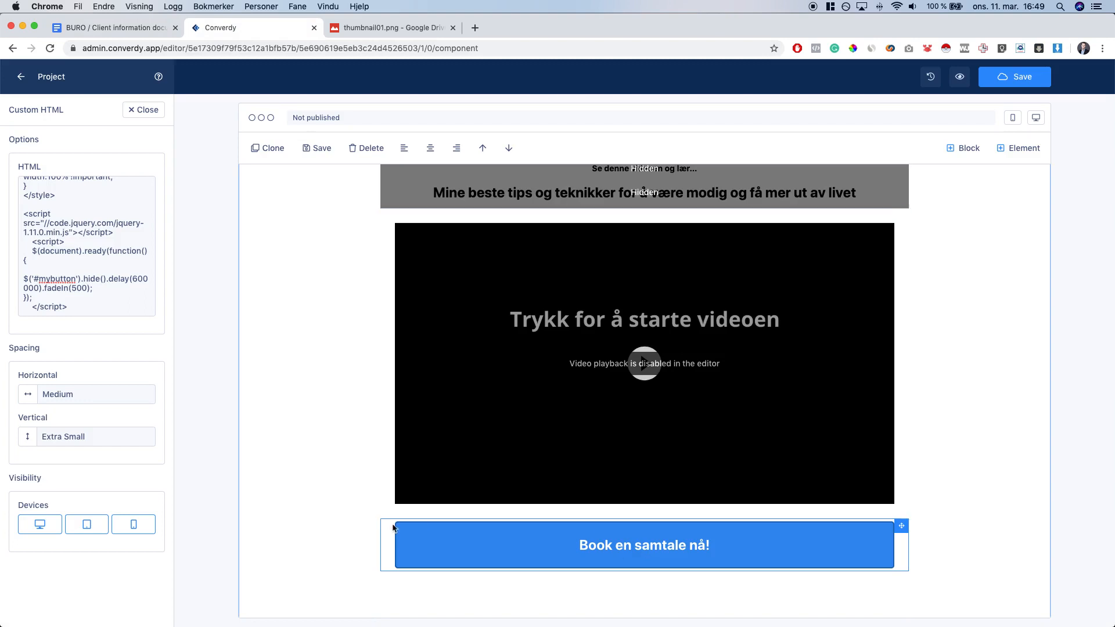
{"action": "scroll", "coordinate": [91, 236], "scroll_direction": "up", "scroll_amount": 5}
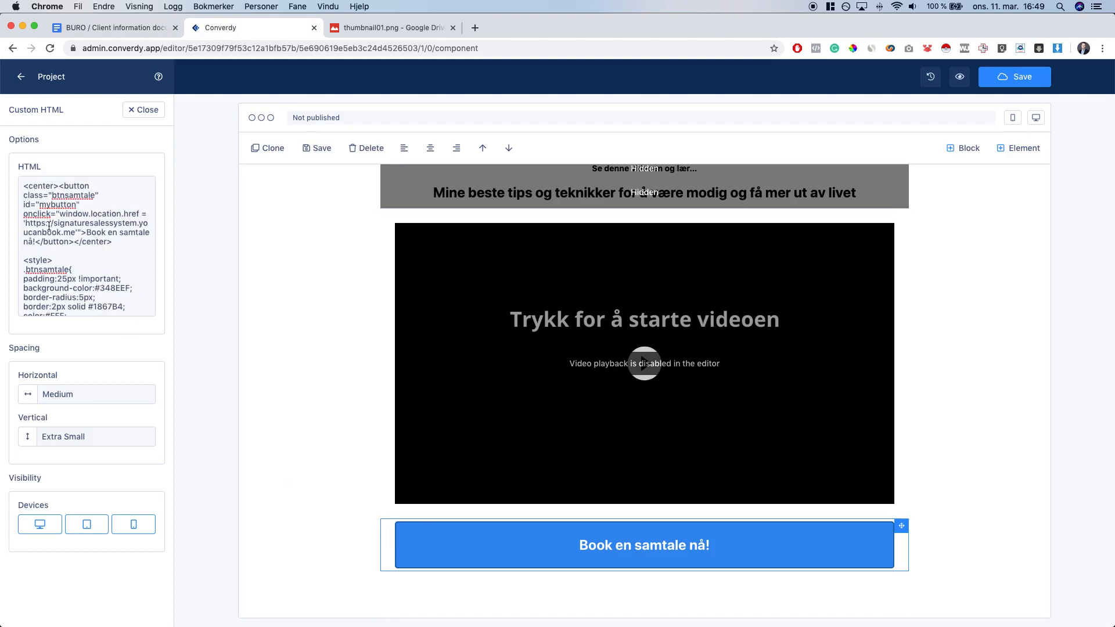
{"action": "left_click_drag", "start_coordinate": [26, 224], "coordinate": [71, 231]}
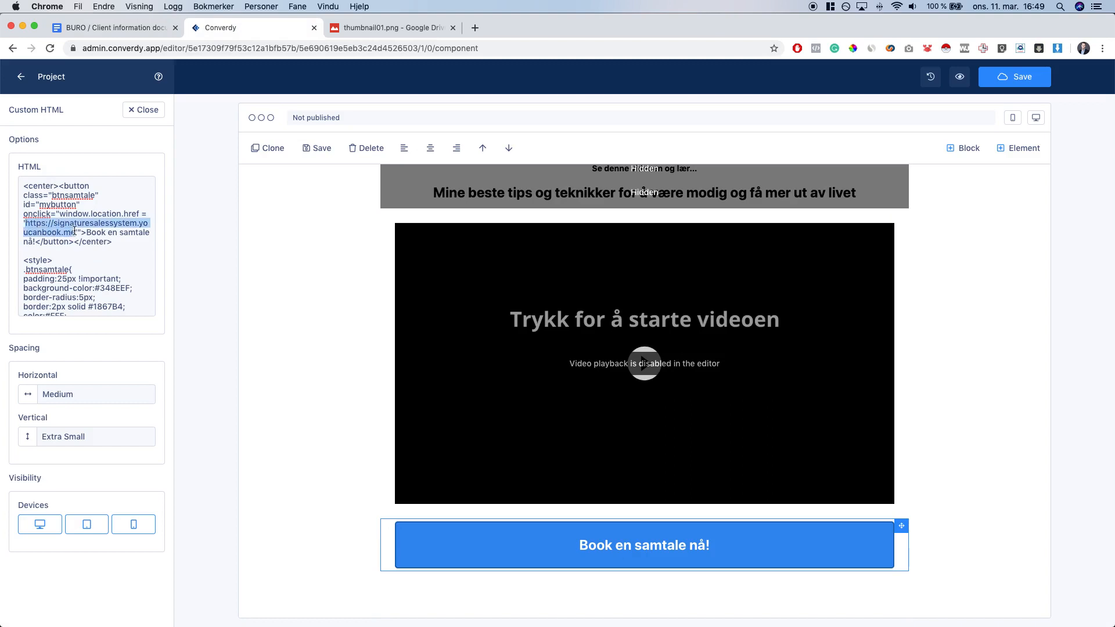
{"action": "key", "text": "super+v"}
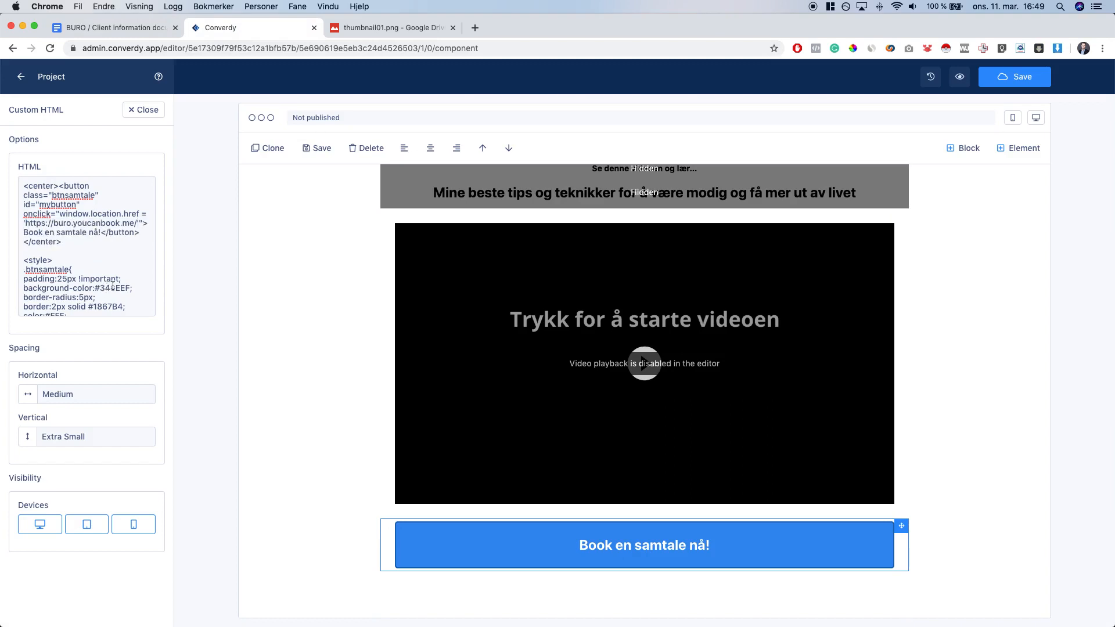
{"action": "scroll", "coordinate": [488, 351], "scroll_direction": "down", "scroll_amount": 3}
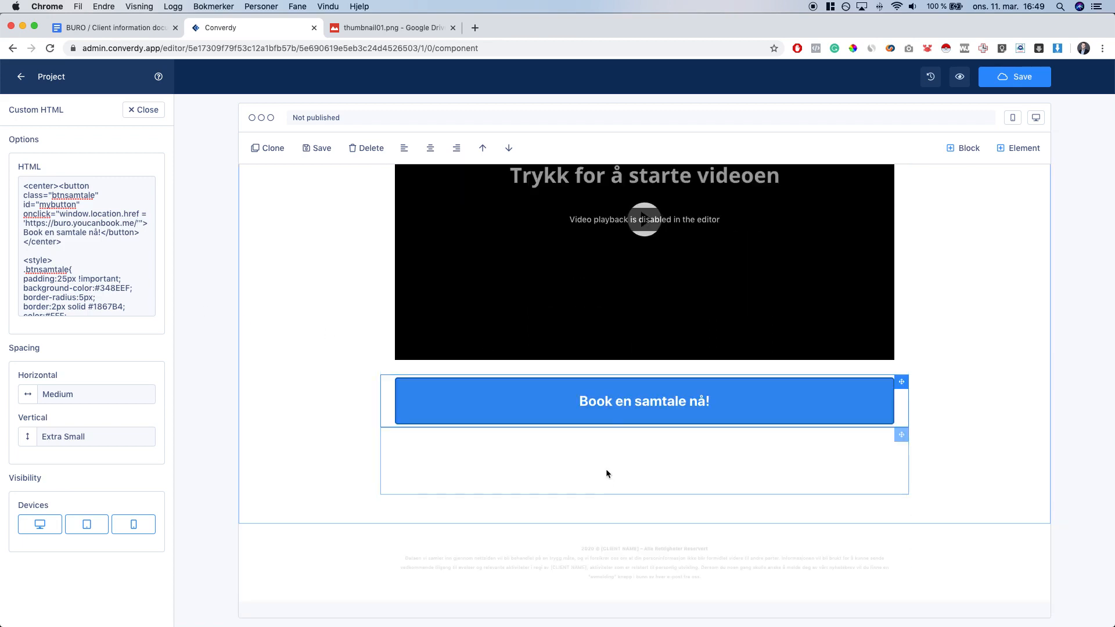
{"action": "left_click", "coordinate": [394, 459]}
{"action": "left_click", "coordinate": [504, 423]}
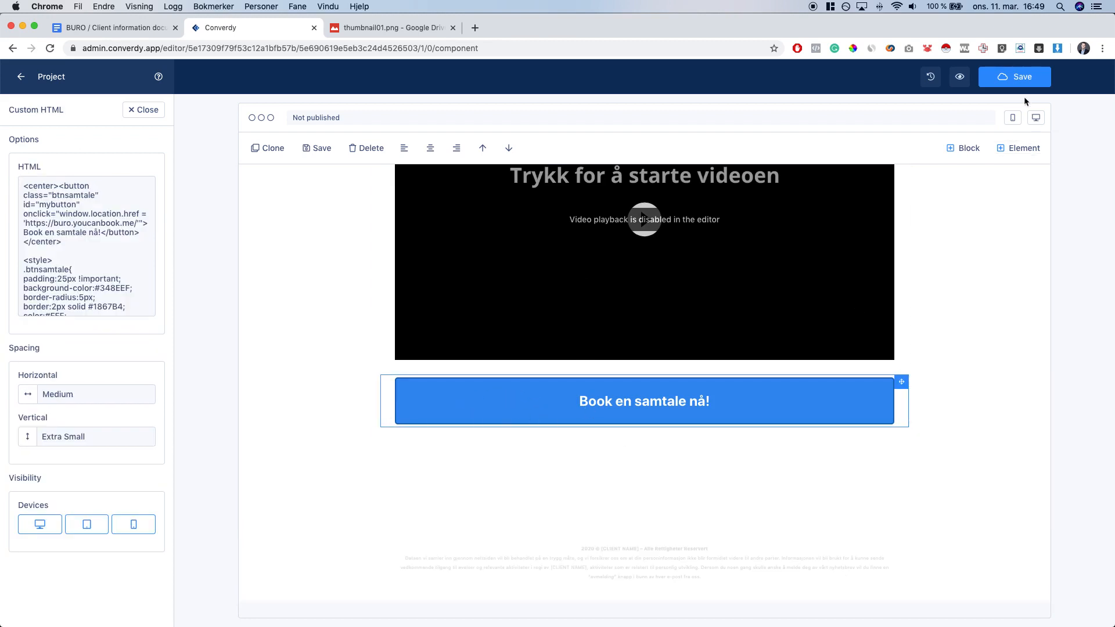
Save the video page, then open the 'Avtalen din er booket' Thank you page from the Pages list
{"action": "left_click", "coordinate": [1016, 80]}
{"action": "left_click", "coordinate": [132, 113]}
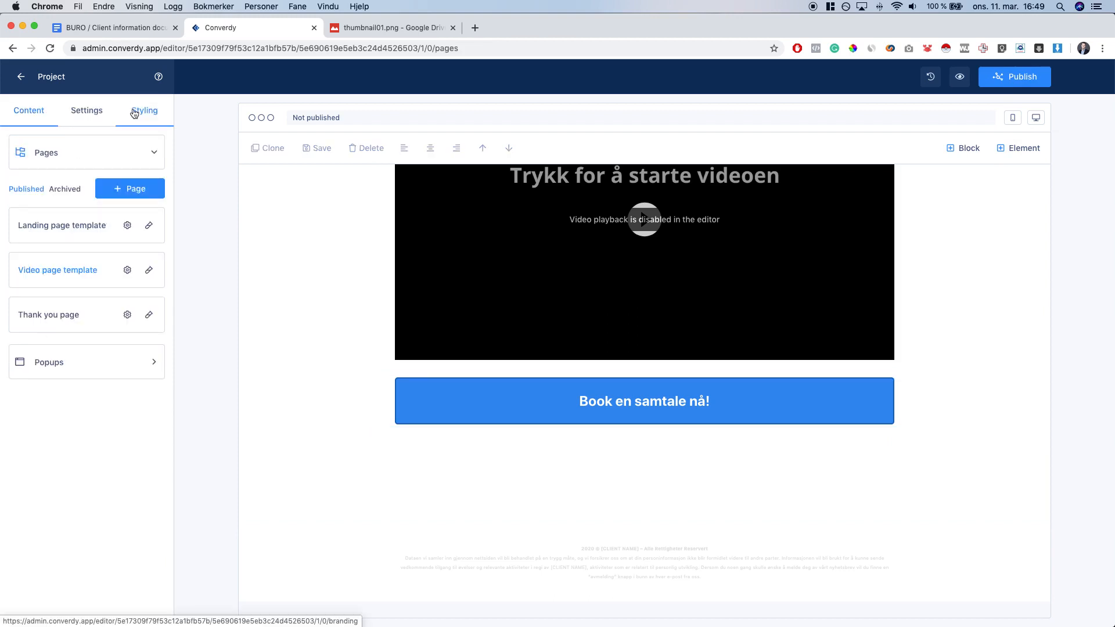
{"action": "left_click", "coordinate": [66, 323]}
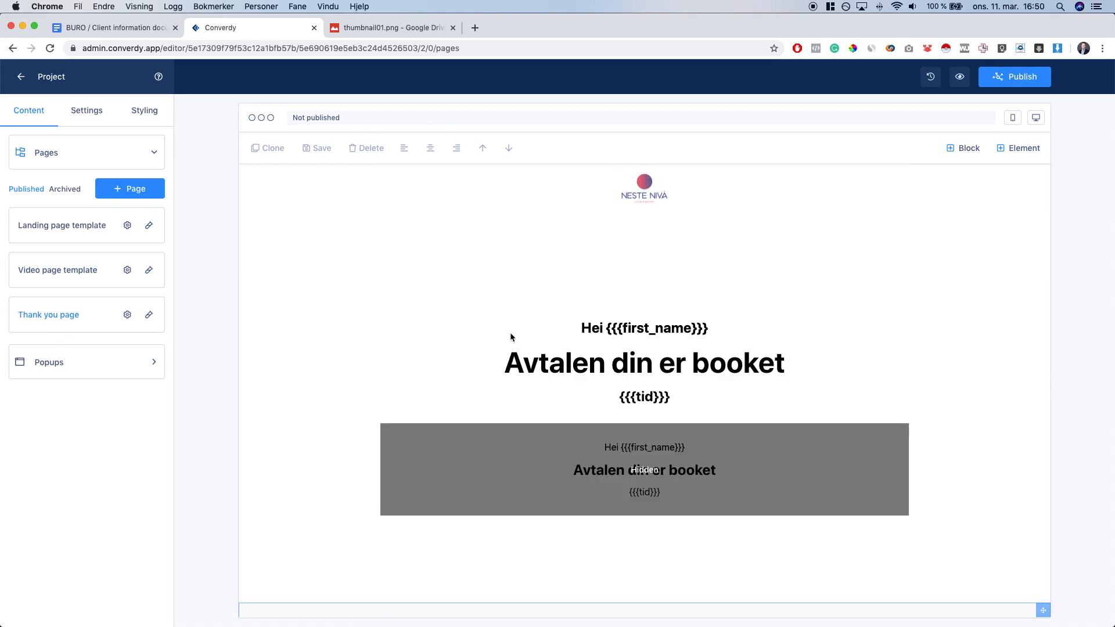
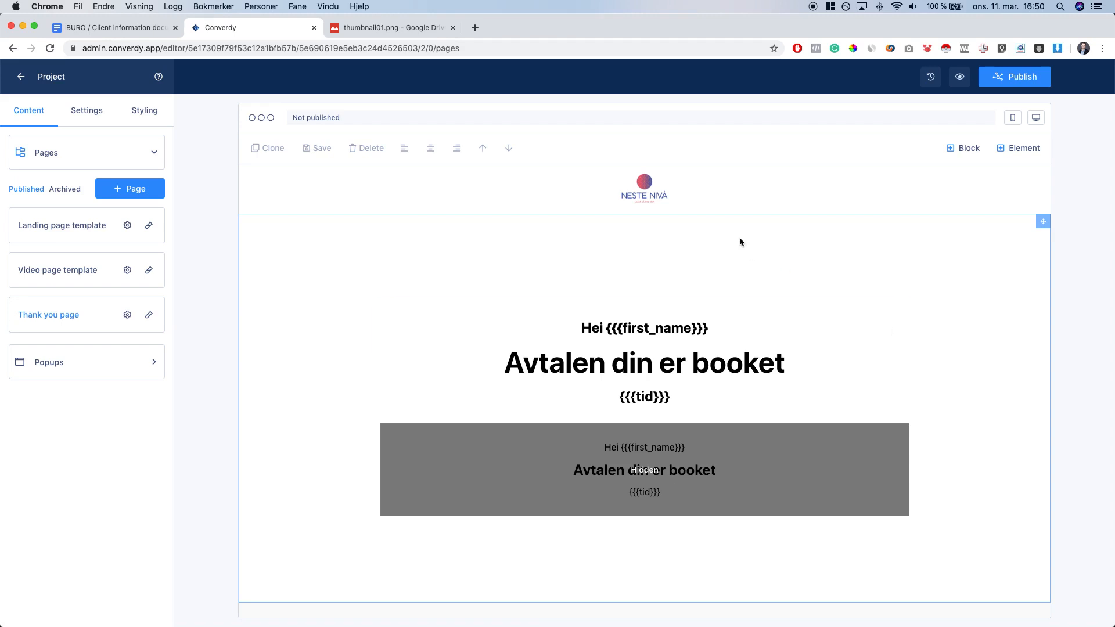
Swap the thank-you page header logo for the buroventures image from Media Cloud
{"action": "left_click", "coordinate": [665, 191]}
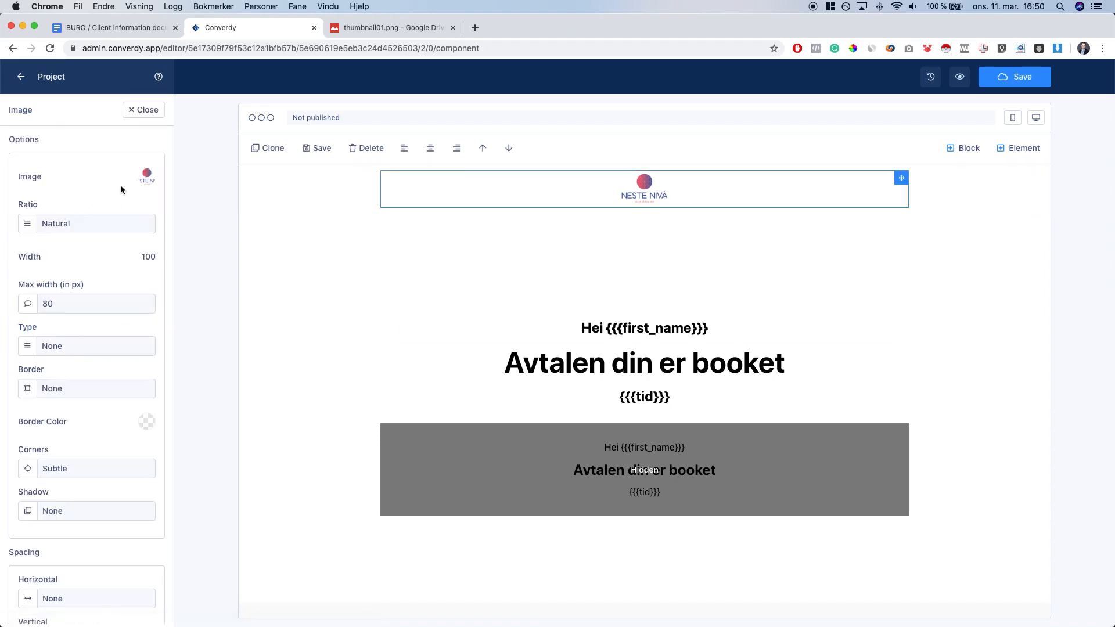
{"action": "left_click", "coordinate": [149, 181]}
{"action": "left_click", "coordinate": [89, 509]}
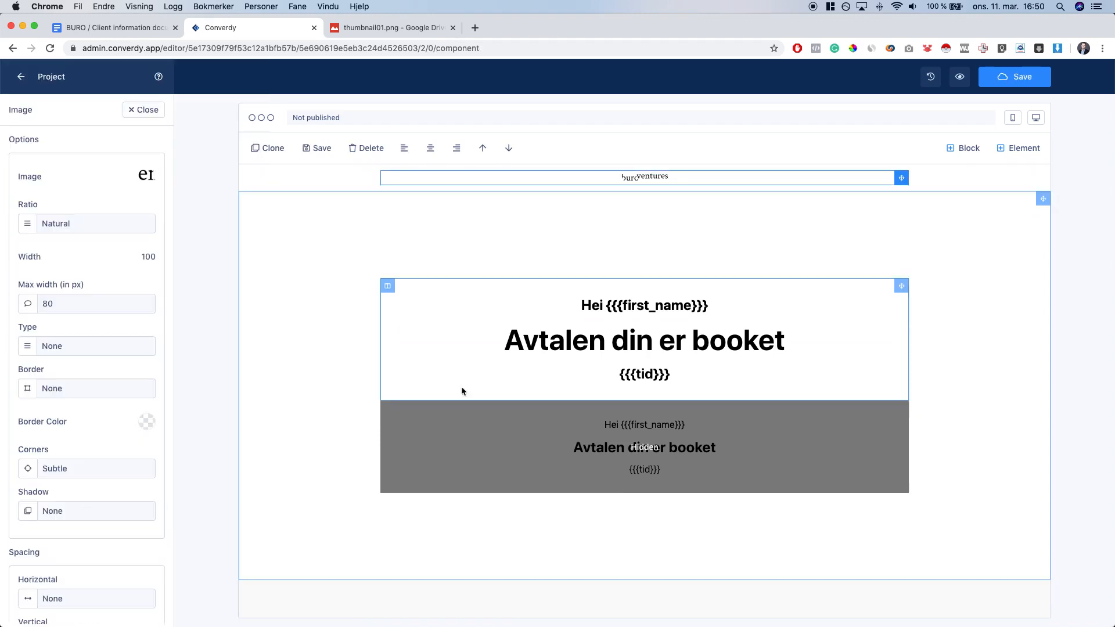
{"action": "left_click", "coordinate": [656, 307]}
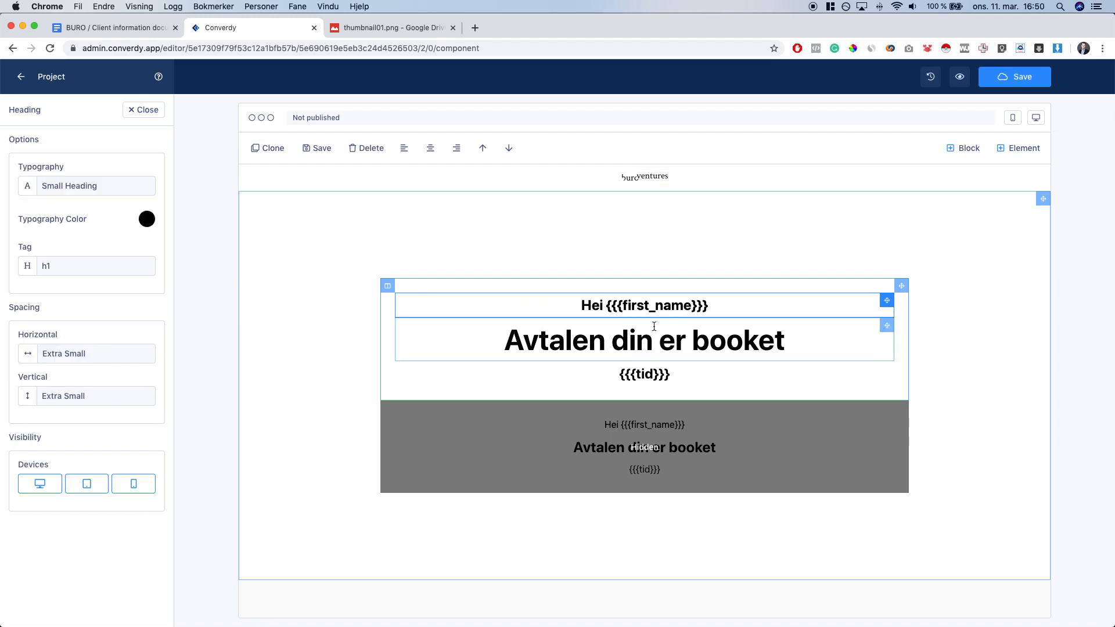
{"action": "scroll", "coordinate": [708, 374], "scroll_direction": "down", "scroll_amount": 10}
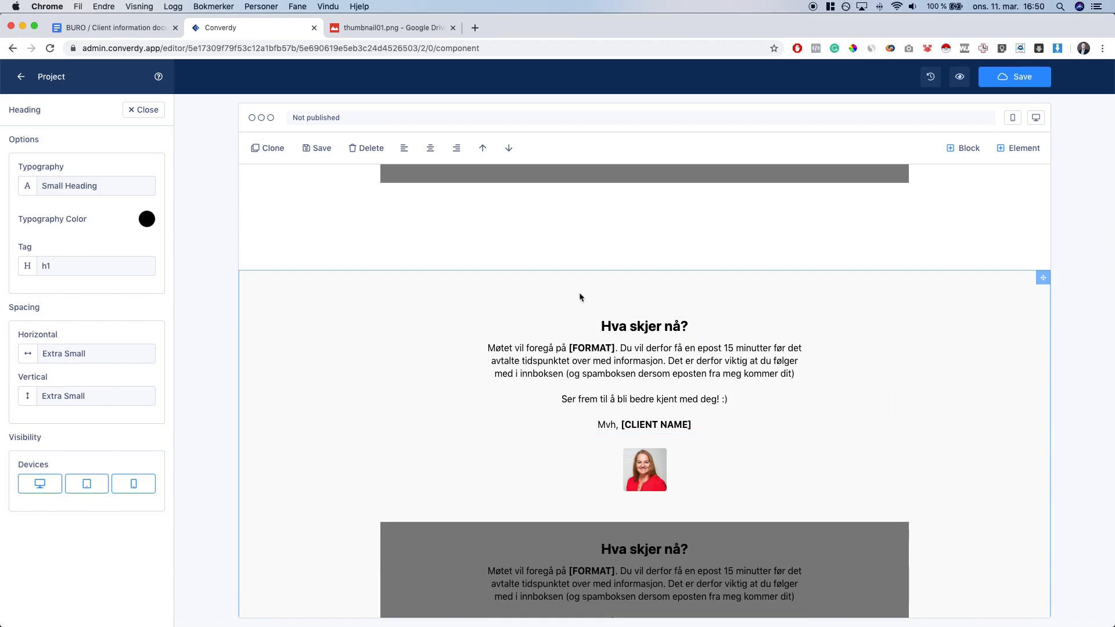
Copy the format value 'Telefon' from the client brief
{"action": "triple_click", "coordinate": [627, 325]}
{"action": "left_click", "coordinate": [724, 323]}
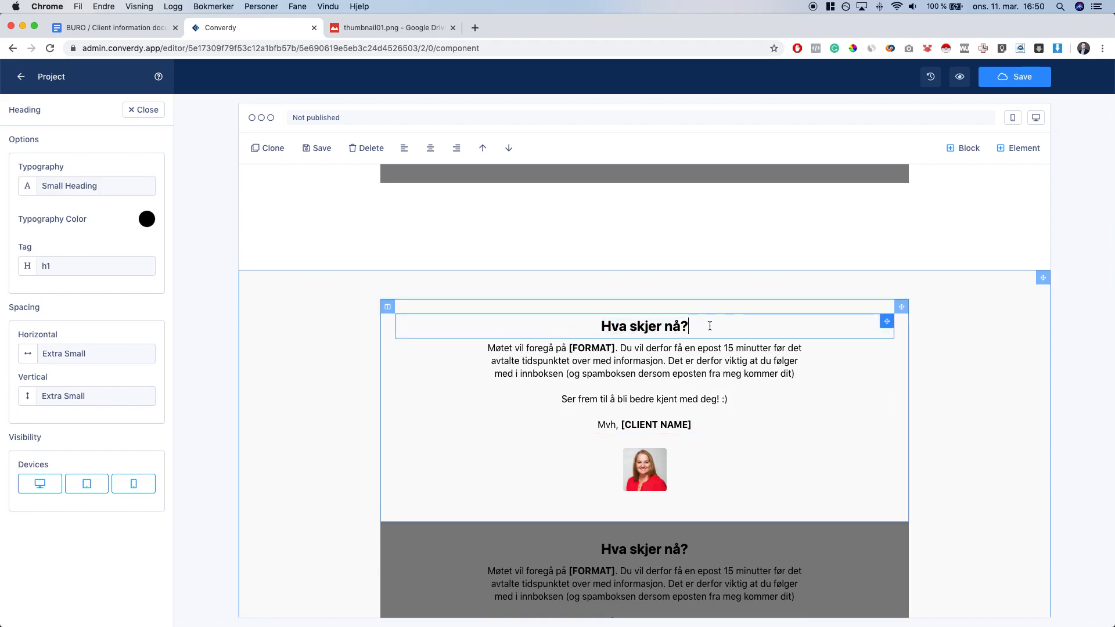
{"action": "key", "text": "super+alt+Left"}
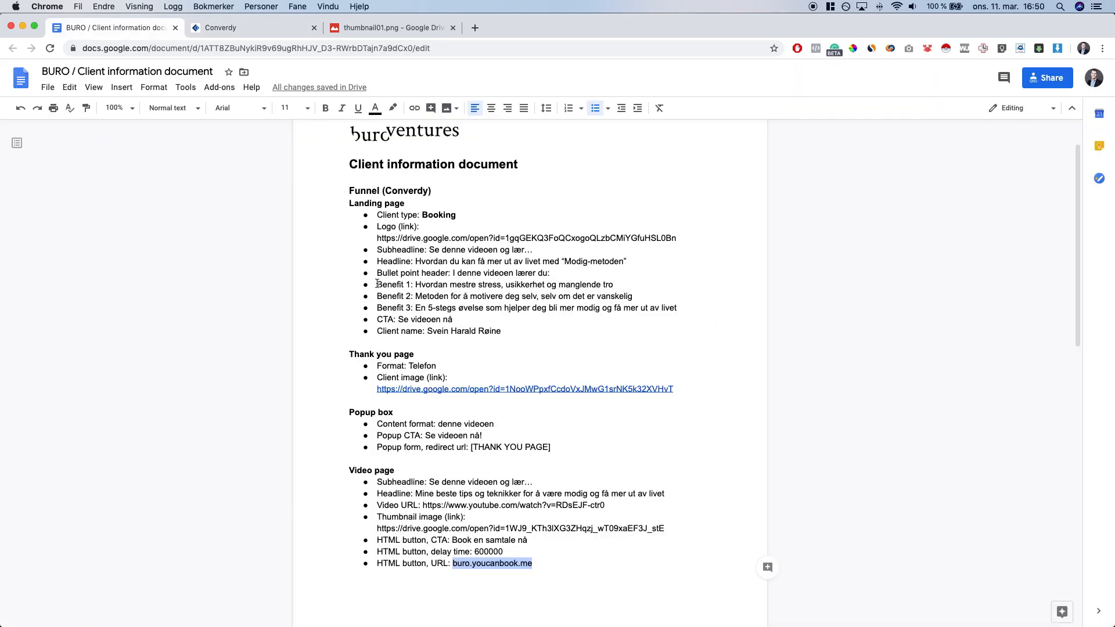
{"action": "double_click", "coordinate": [422, 366]}
{"action": "key", "text": "super+c"}
{"action": "left_click", "coordinate": [390, 365]}
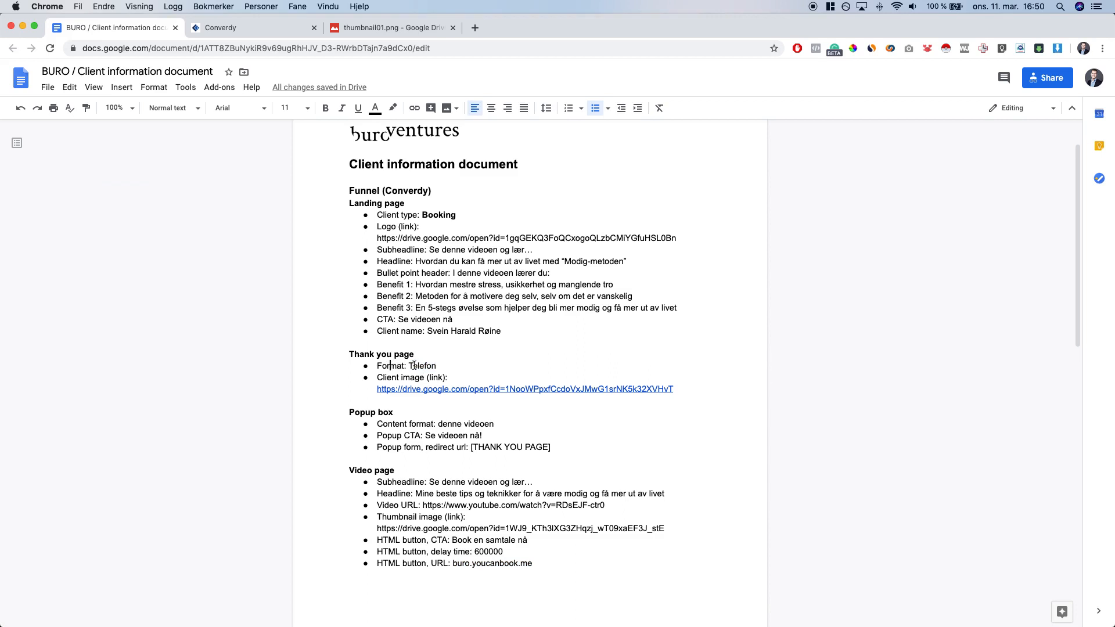
{"action": "key", "text": "super+alt+Right"}
Replace [FORMAT] in the Hva skjer nå? paragraph with lowercase 'telefon', without brackets
{"action": "double_click", "coordinate": [606, 348]}
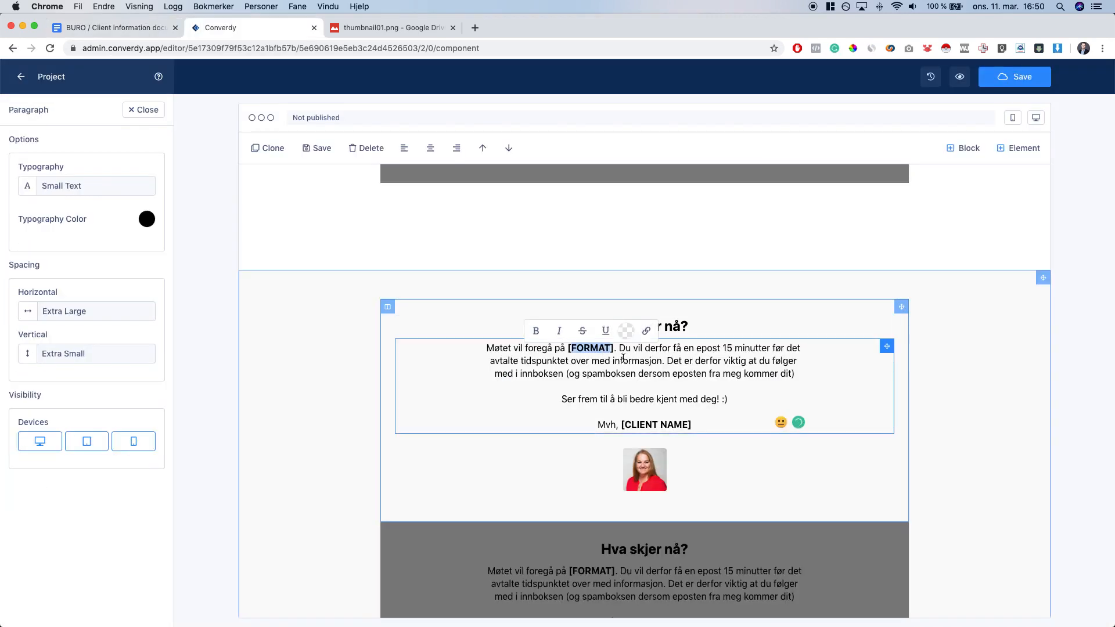
{"action": "key", "text": "BackSpace"}
{"action": "key", "text": "super+v"}
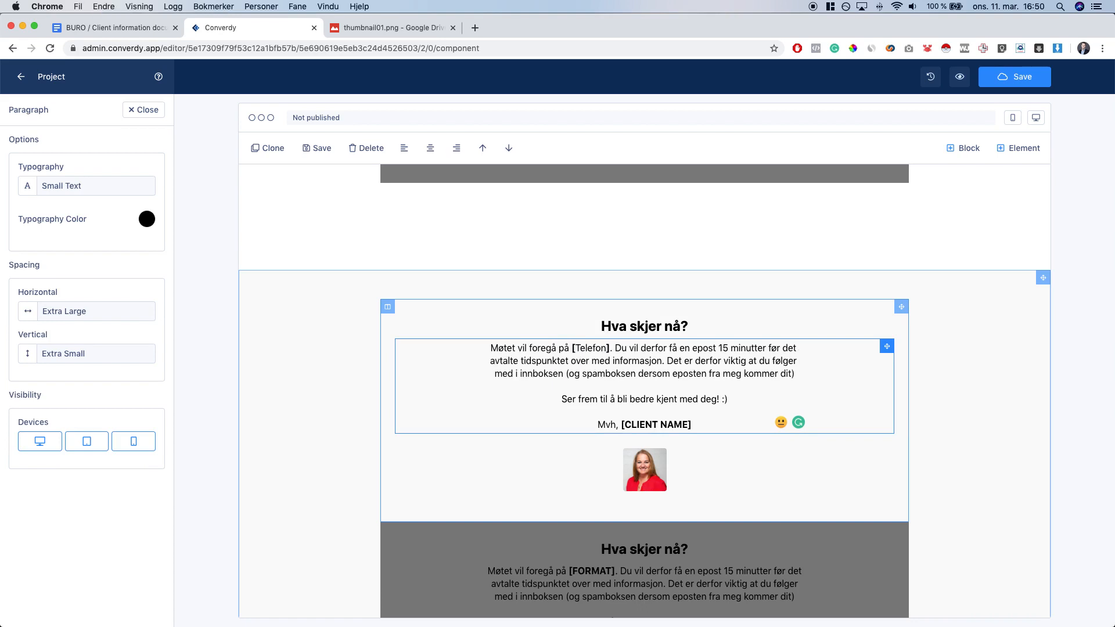
{"action": "key", "text": "BackSpace"}
{"action": "key", "text": "BackSpace"}
{"action": "key", "text": "BackSpace"}
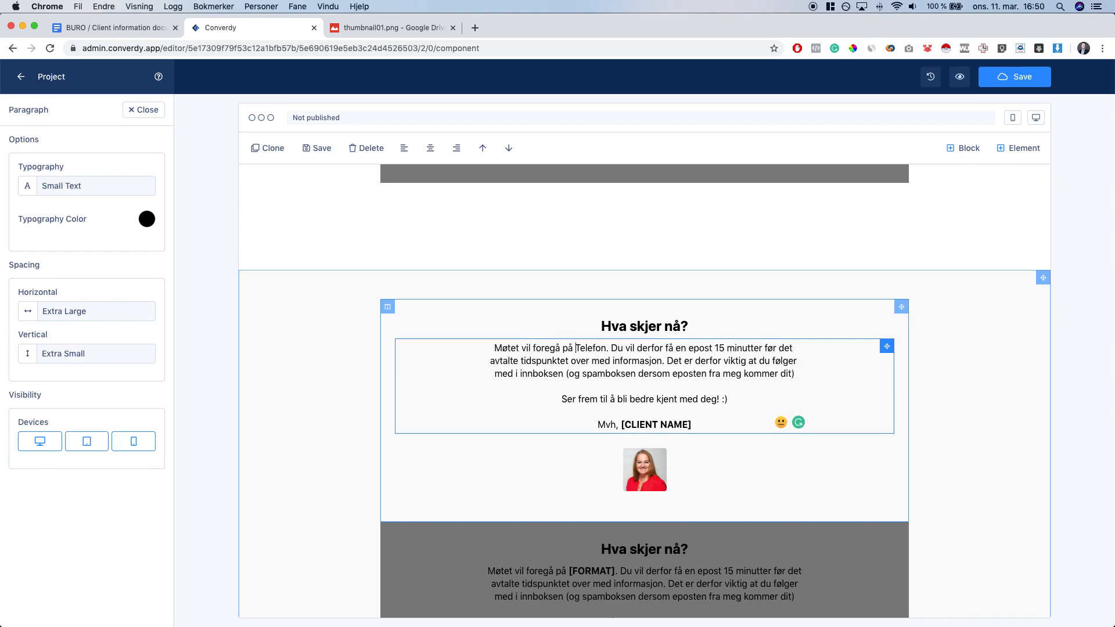
{"action": "type", "text": "t"}
Toggle bold on the word 'telefon' and check its formatting
{"action": "double_click", "coordinate": [588, 347]}
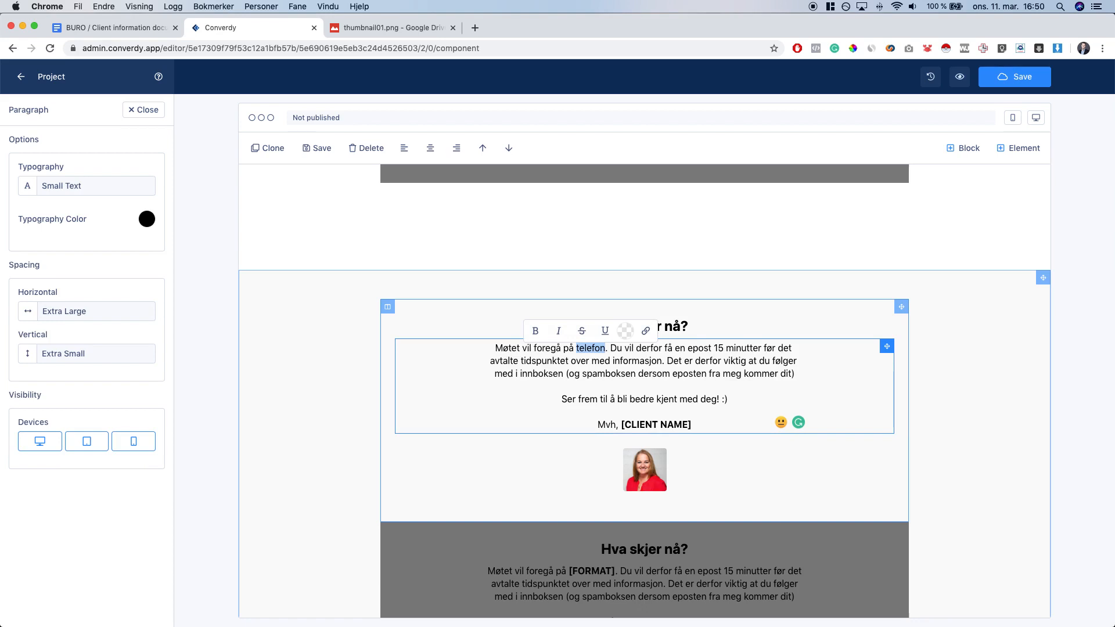
{"action": "key", "text": "super+b"}
{"action": "key", "text": "super+b"}
{"action": "left_click", "coordinate": [623, 356]}
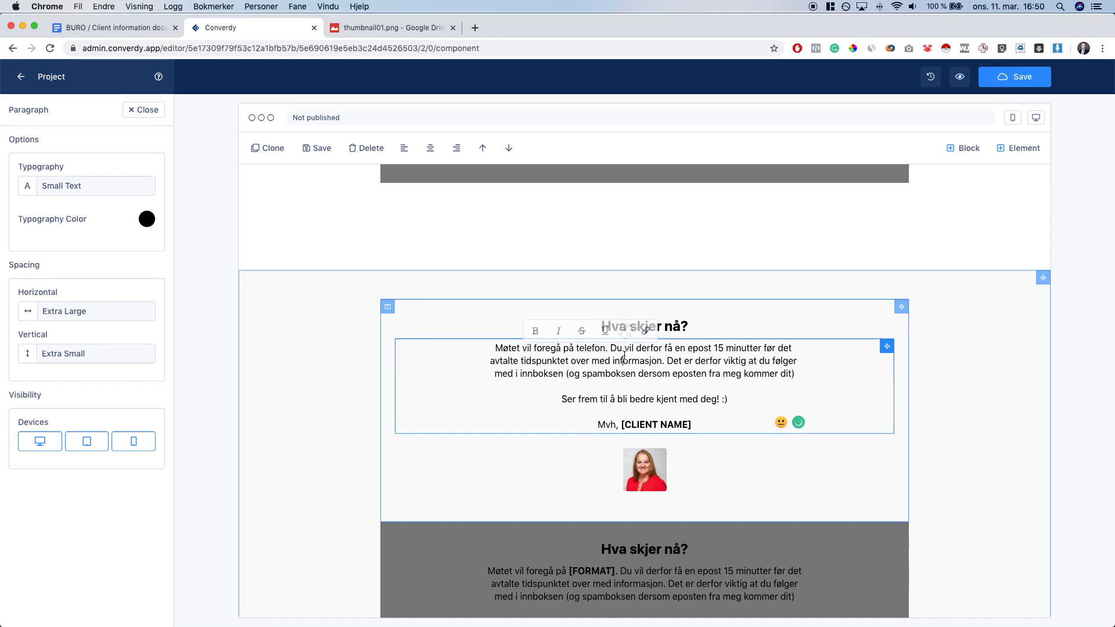
{"action": "double_click", "coordinate": [597, 350]}
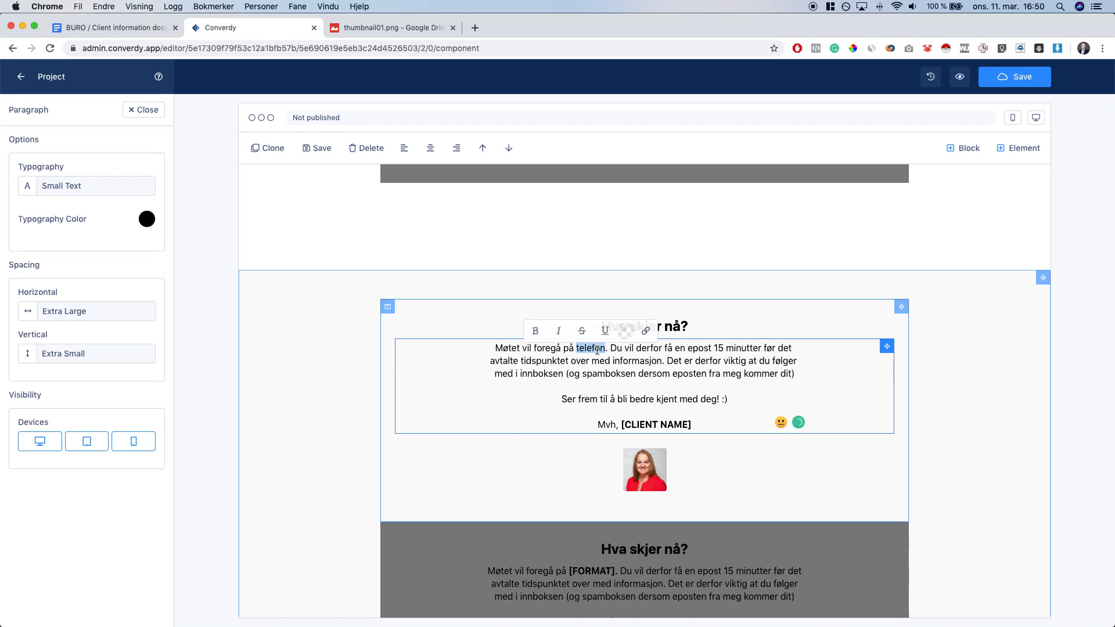
{"action": "left_click", "coordinate": [632, 360]}
{"action": "double_click", "coordinate": [578, 347]}
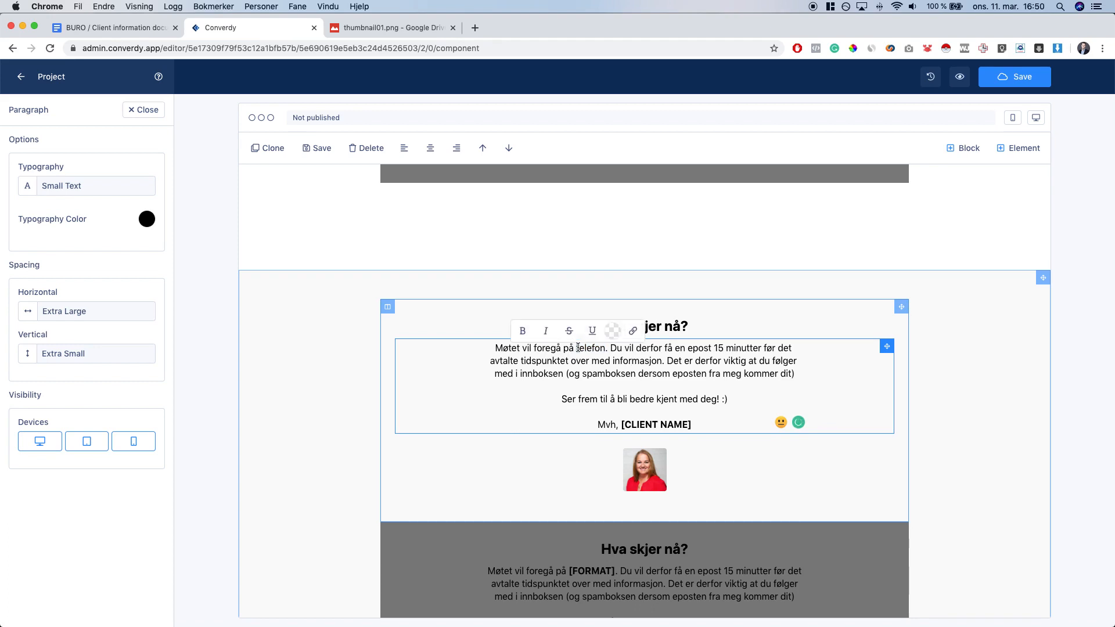
{"action": "left_click", "coordinate": [630, 358]}
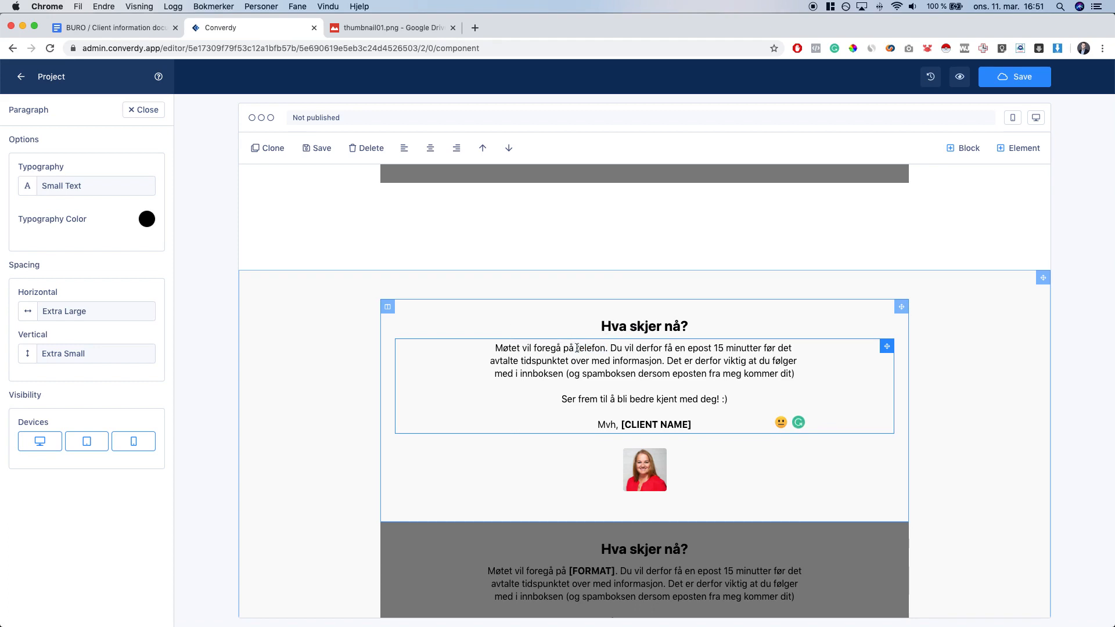
{"action": "left_click_drag", "start_coordinate": [576, 348], "coordinate": [605, 348]}
{"action": "left_click", "coordinate": [646, 363]}
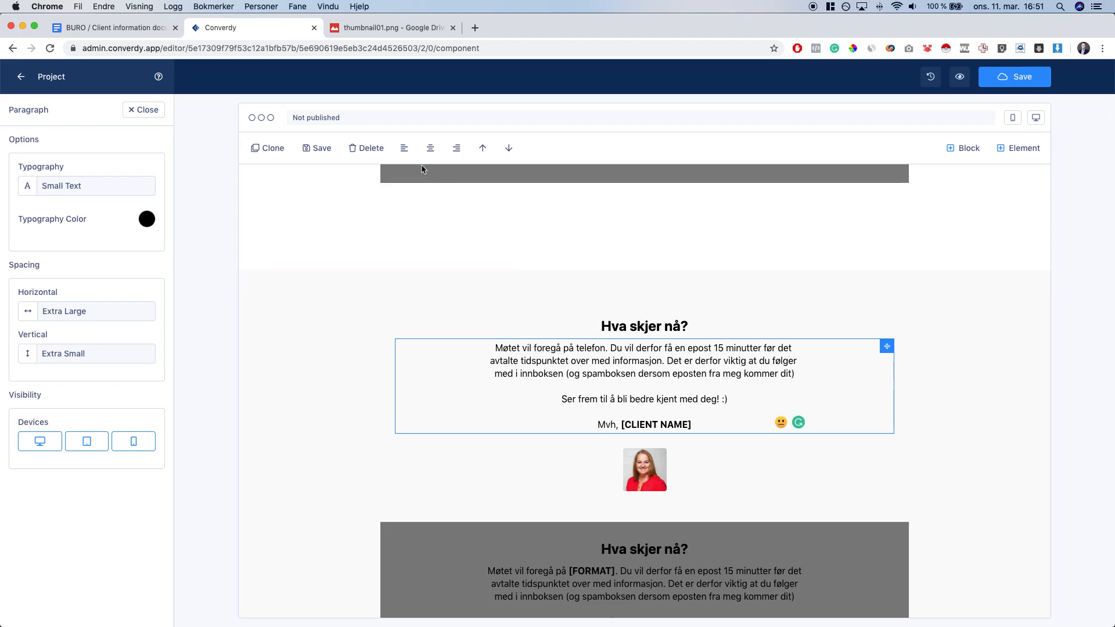
Type the client's full name over [CLIENT NAME] in the sign-off and remove its bold
{"action": "left_click_drag", "start_coordinate": [621, 424], "coordinate": [709, 441]}
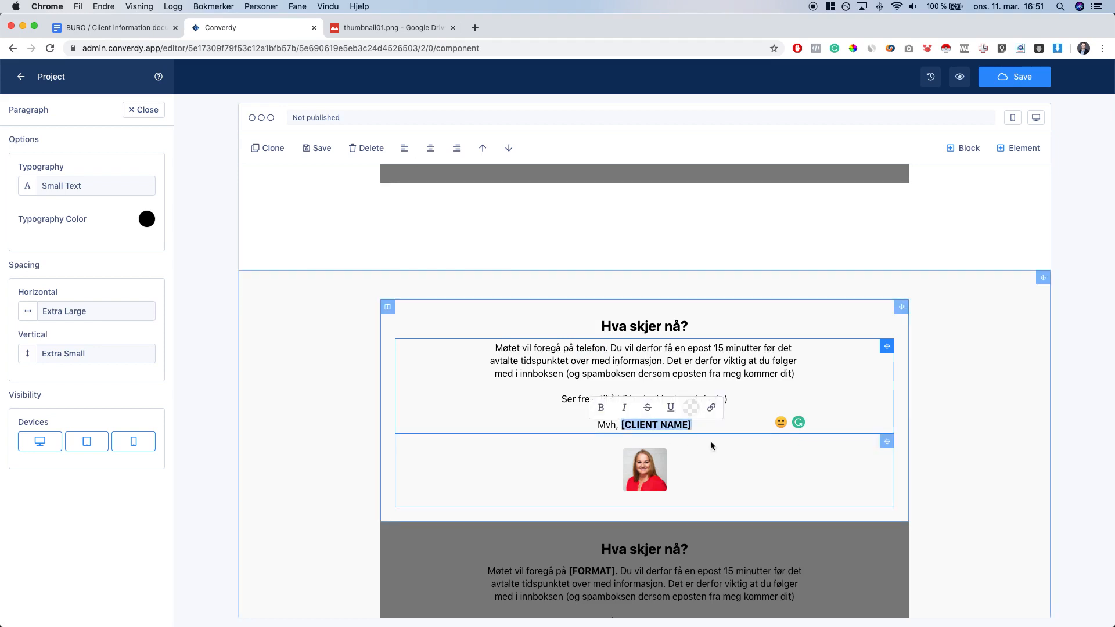
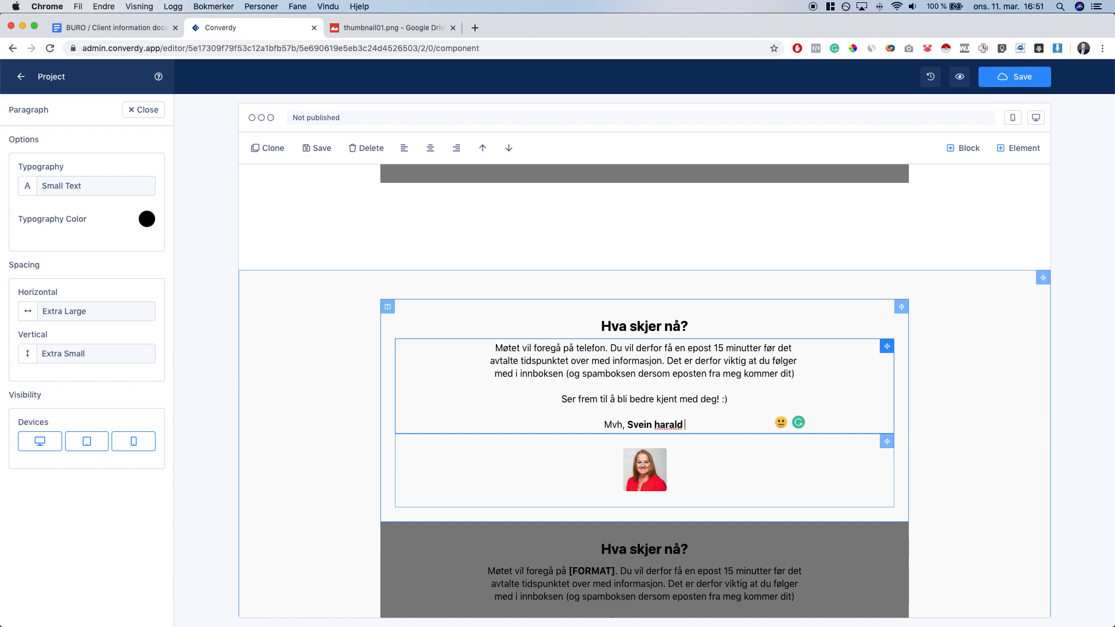
{"action": "key", "text": "alt+shift+Left"}
{"action": "key", "text": "alt+shift+Left"}
{"action": "key", "text": "alt+shift+Left"}
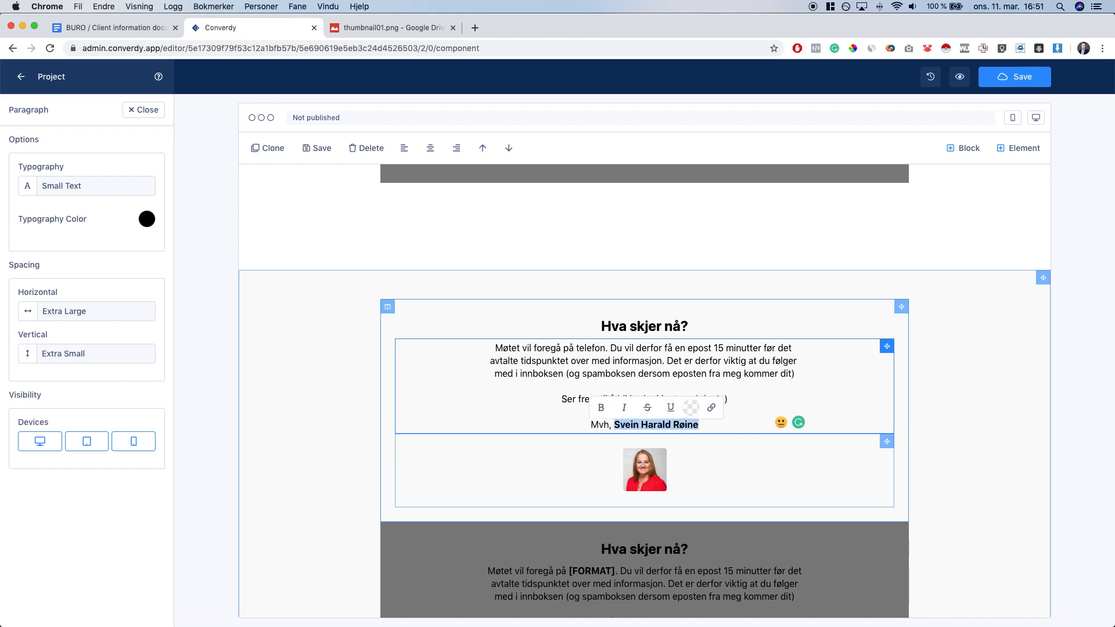
{"action": "key", "text": "super+b"}
{"action": "left_click", "coordinate": [763, 363]}
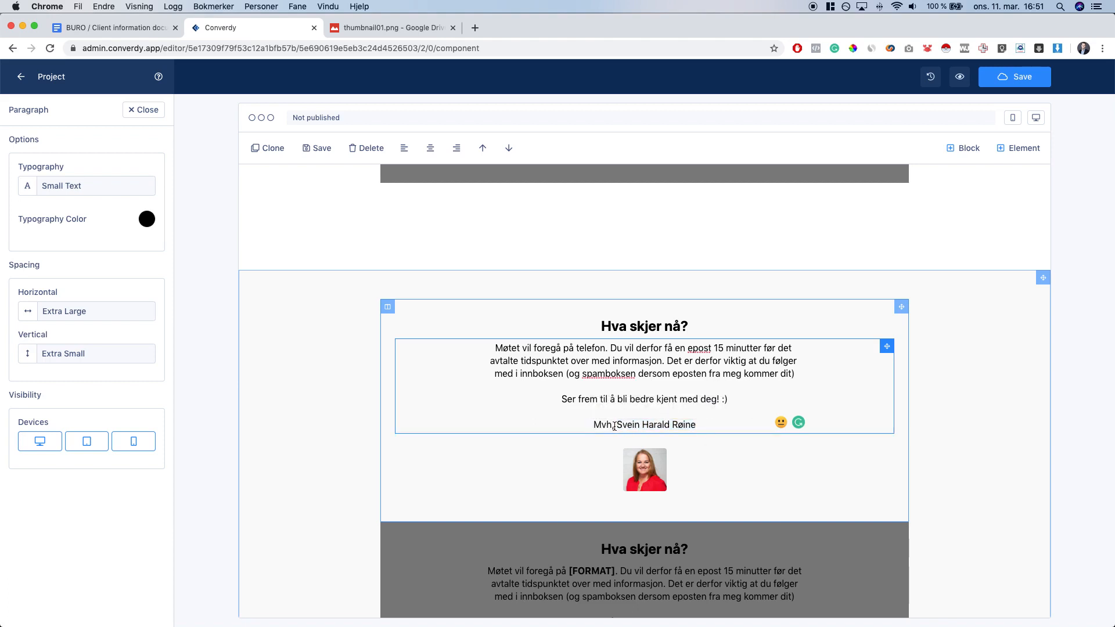
{"action": "triple_click", "coordinate": [614, 425]}
{"action": "left_click", "coordinate": [700, 425]}
{"action": "left_click_drag", "start_coordinate": [701, 424], "coordinate": [588, 427]}
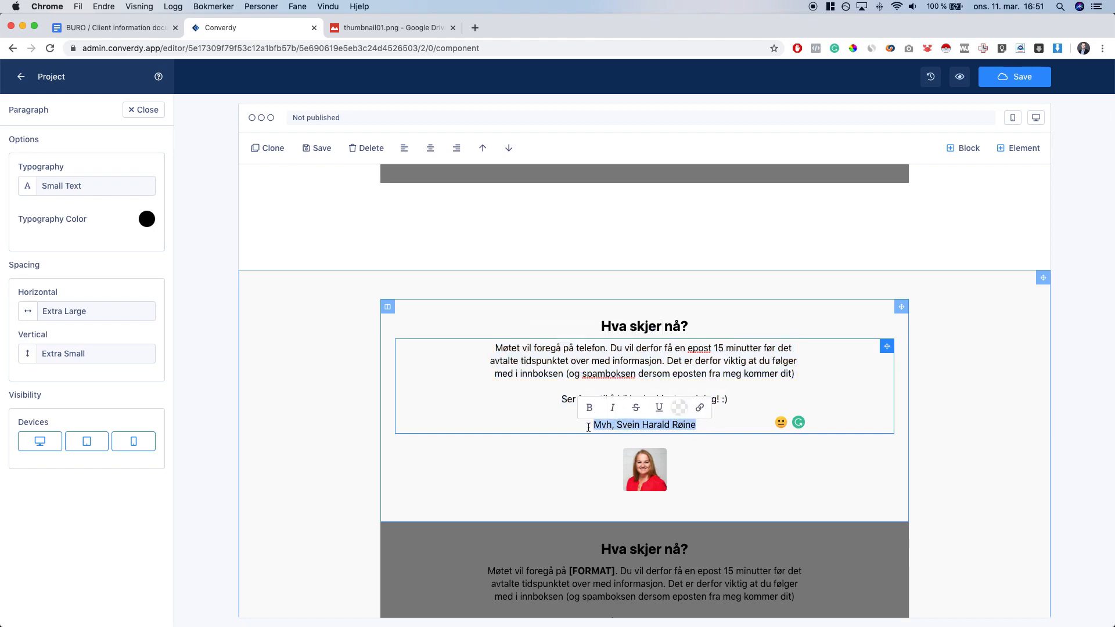
{"action": "left_click", "coordinate": [589, 426]}
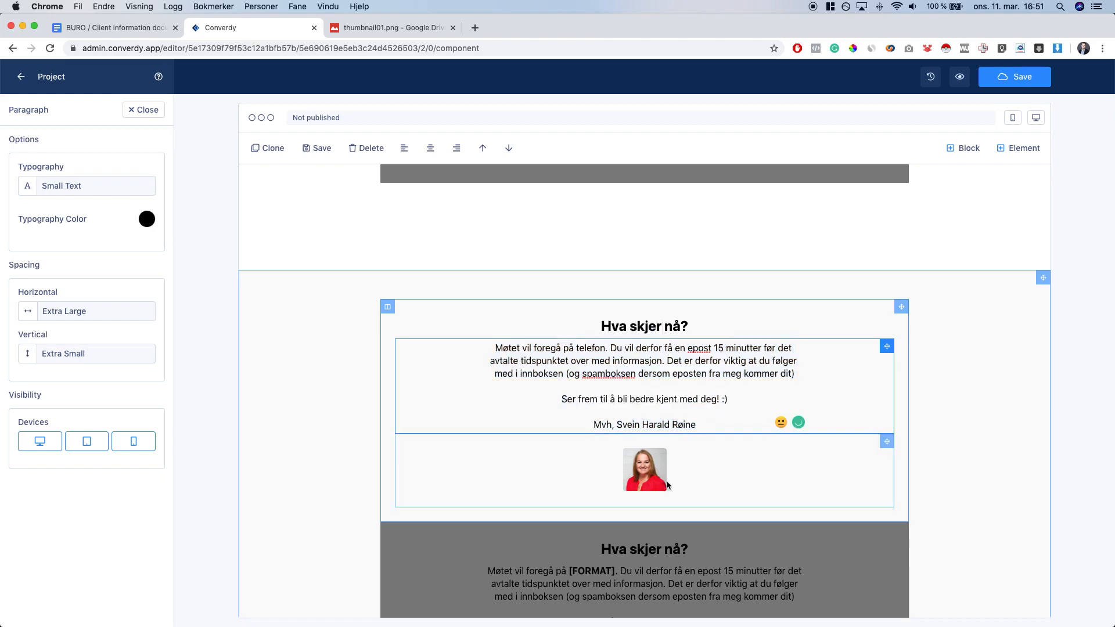
{"action": "left_click", "coordinate": [644, 469]}
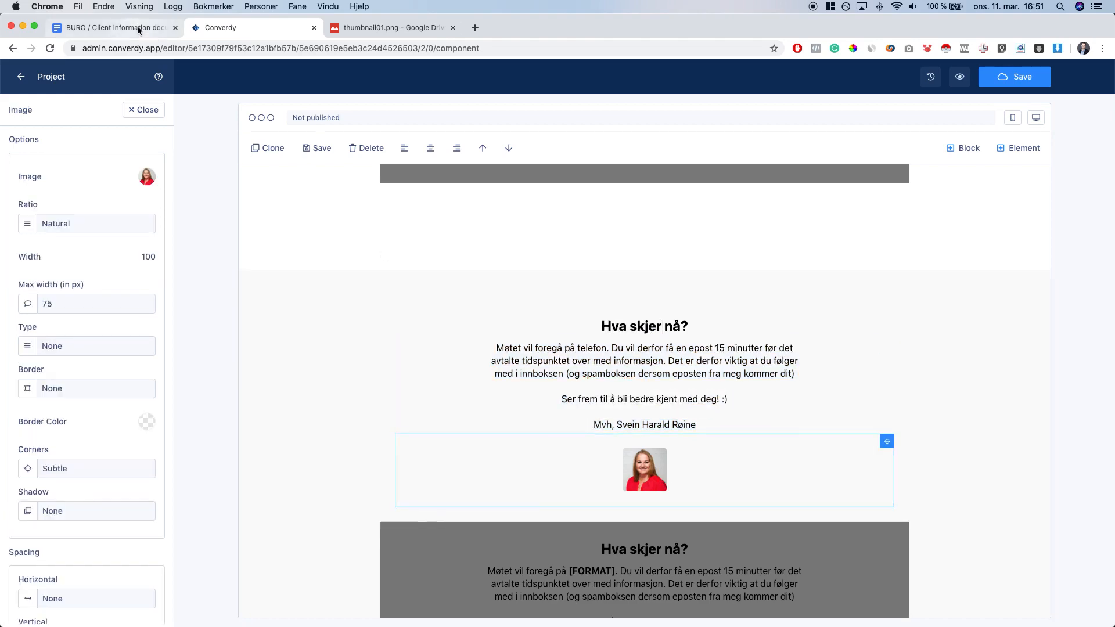
{"action": "left_click", "coordinate": [138, 29]}
Download the client's round portrait PNG via the brief's Google Drive link
{"action": "left_click", "coordinate": [377, 391]}
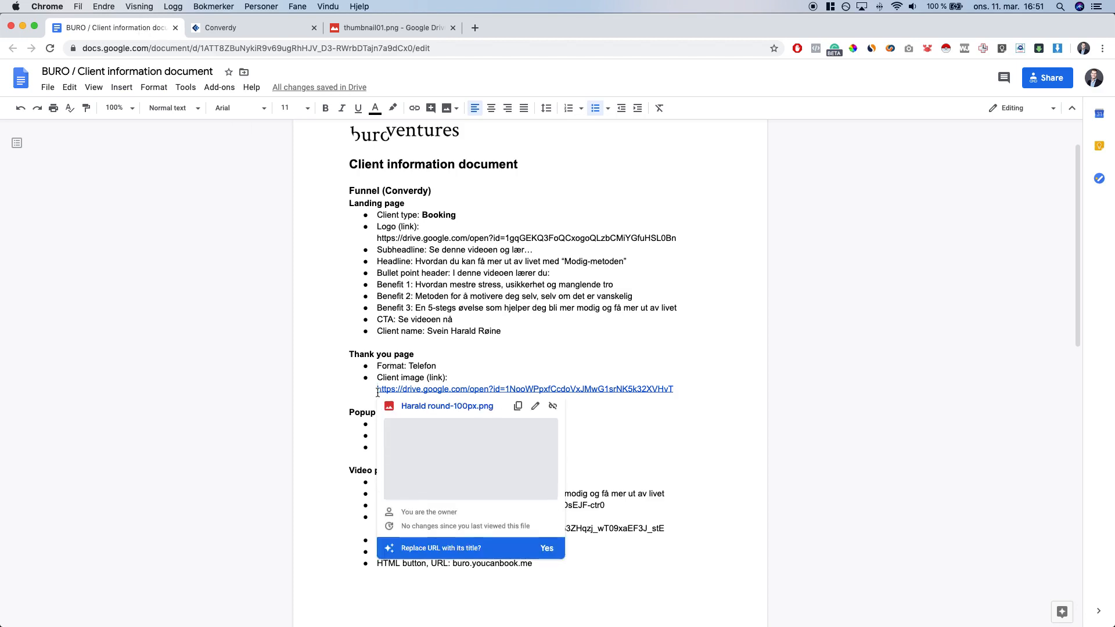
{"action": "left_click", "coordinate": [377, 391], "text": "super"}
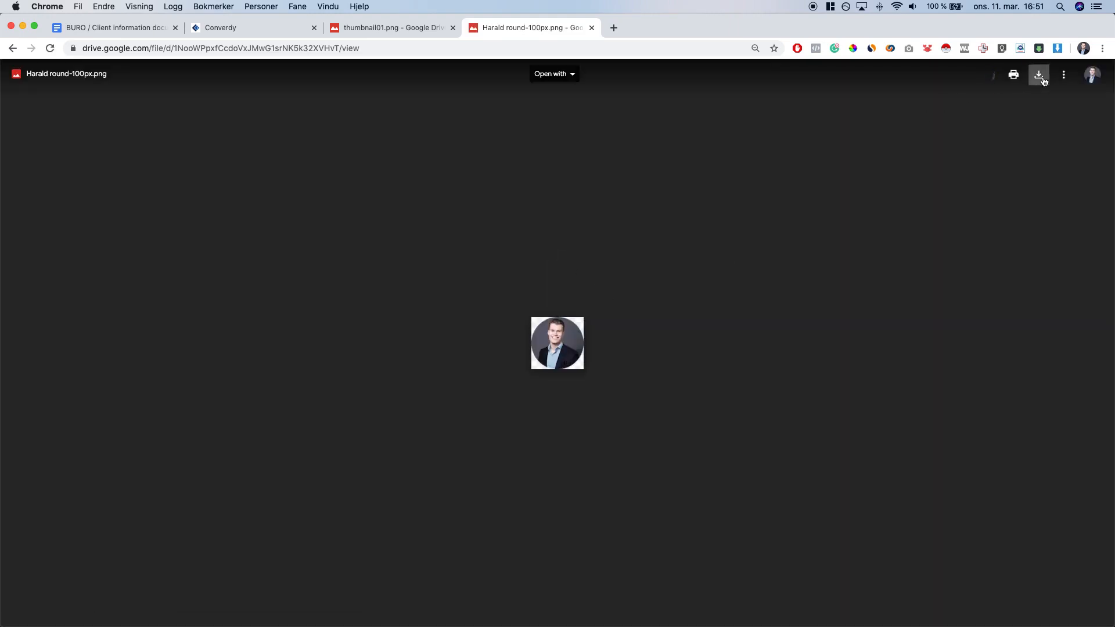
{"action": "left_click", "coordinate": [1039, 74]}
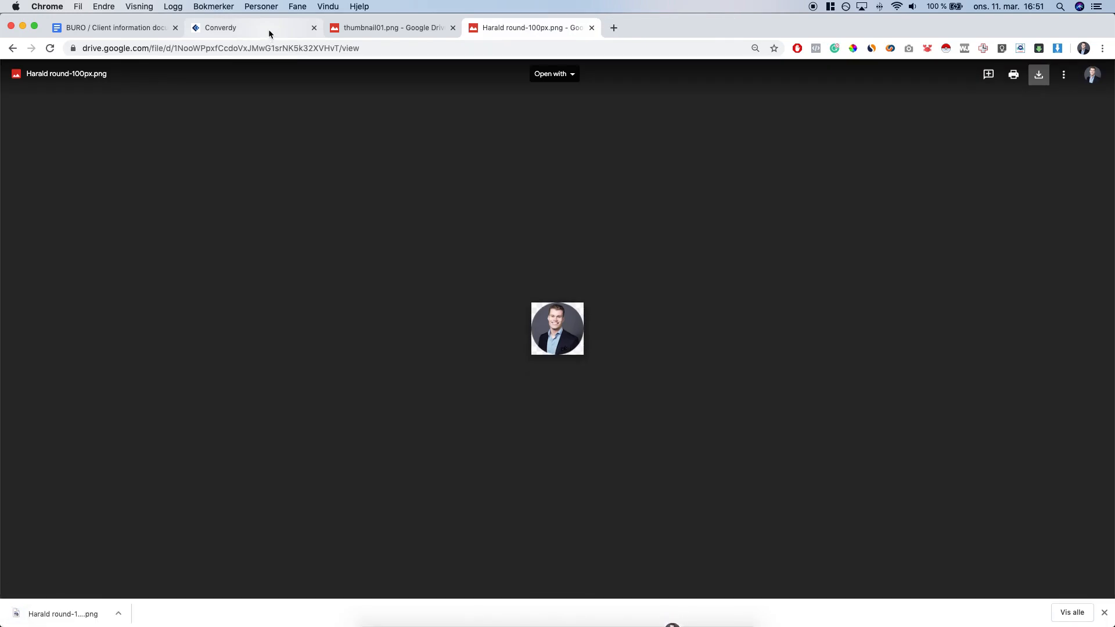
{"action": "left_click", "coordinate": [269, 29]}
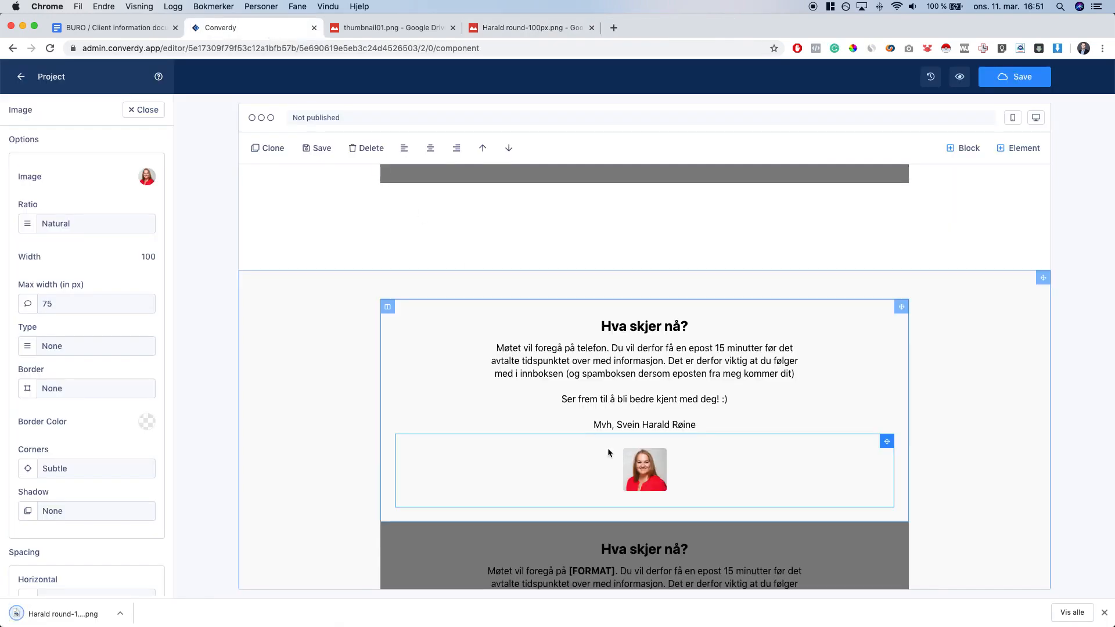
Upload the downloaded round portrait to Media Cloud and use it as the signature image
{"action": "left_click", "coordinate": [148, 178]}
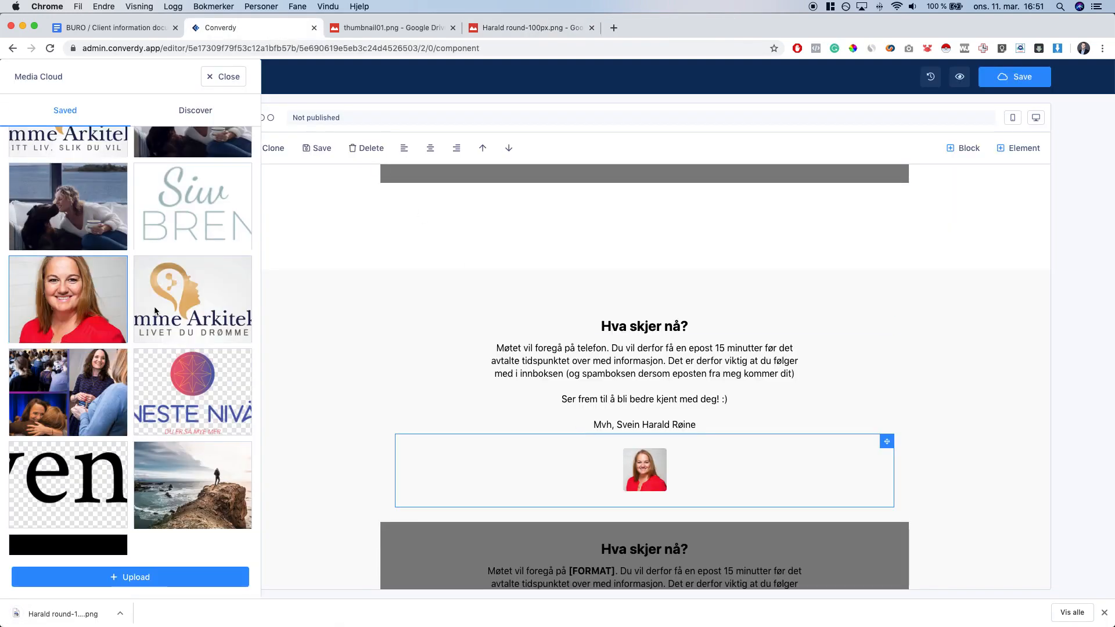
{"action": "scroll", "coordinate": [155, 311], "scroll_direction": "down", "scroll_amount": 1}
{"action": "left_click", "coordinate": [136, 577]}
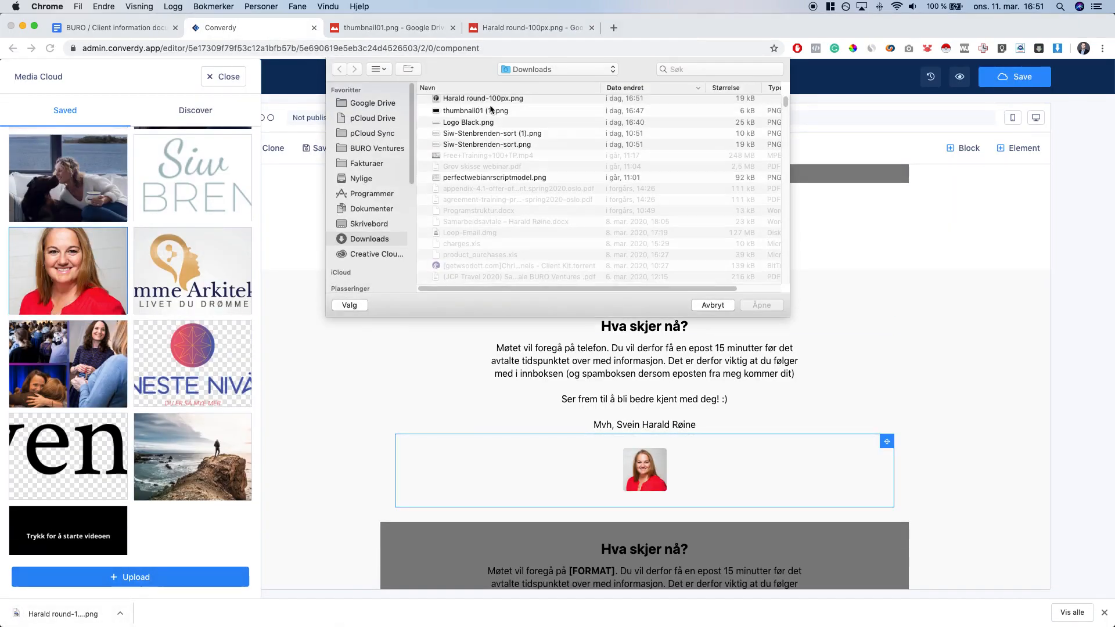
{"action": "double_click", "coordinate": [485, 100]}
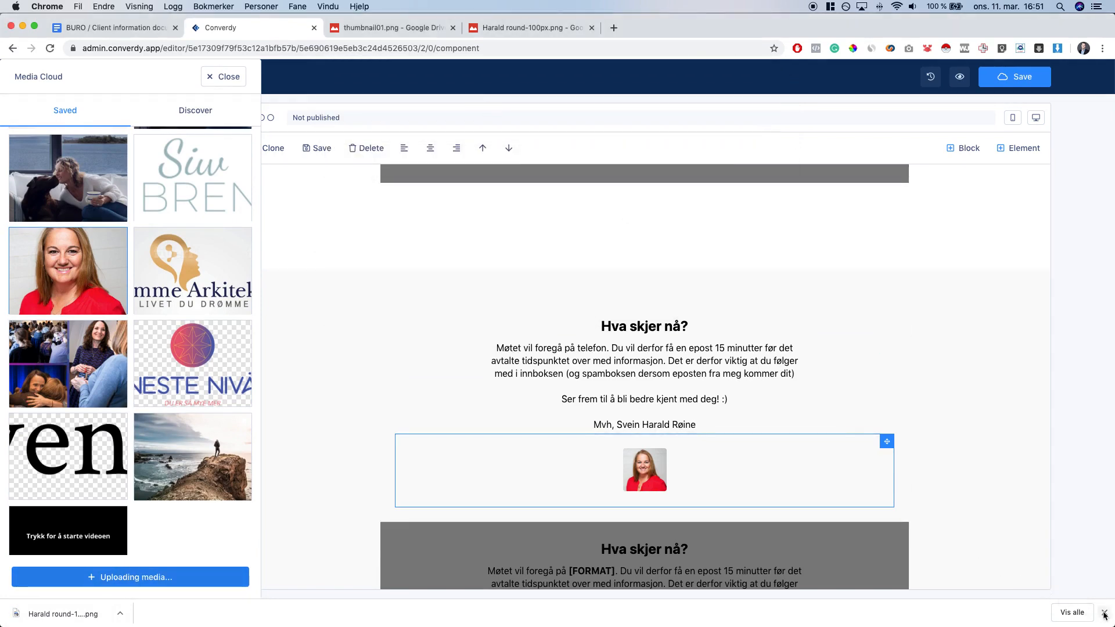
{"action": "left_click", "coordinate": [1103, 613]}
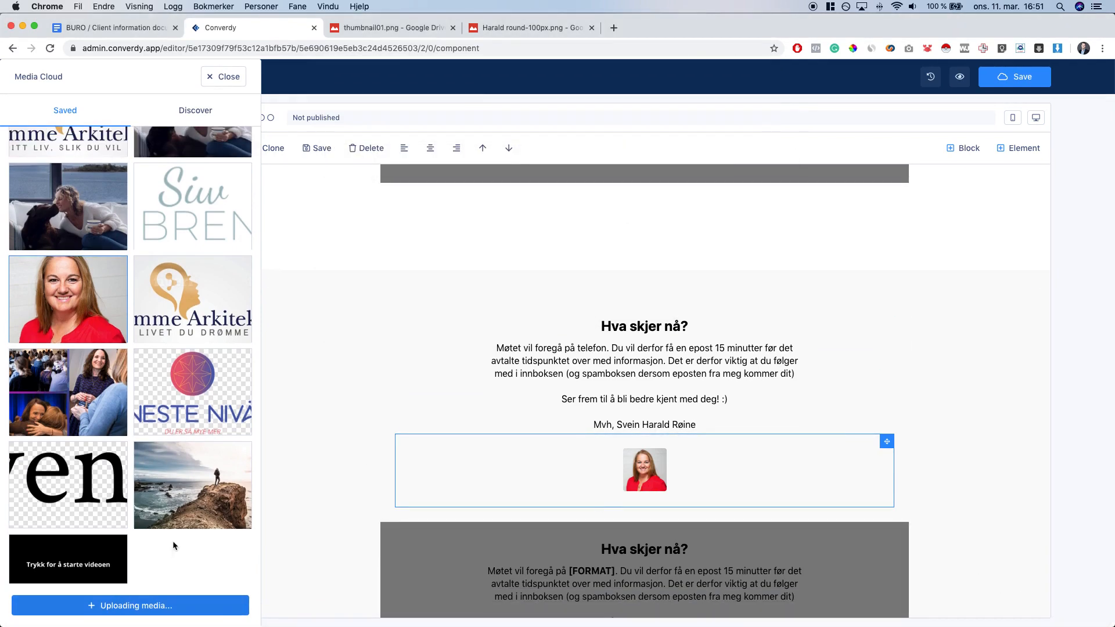
{"action": "left_click", "coordinate": [197, 557]}
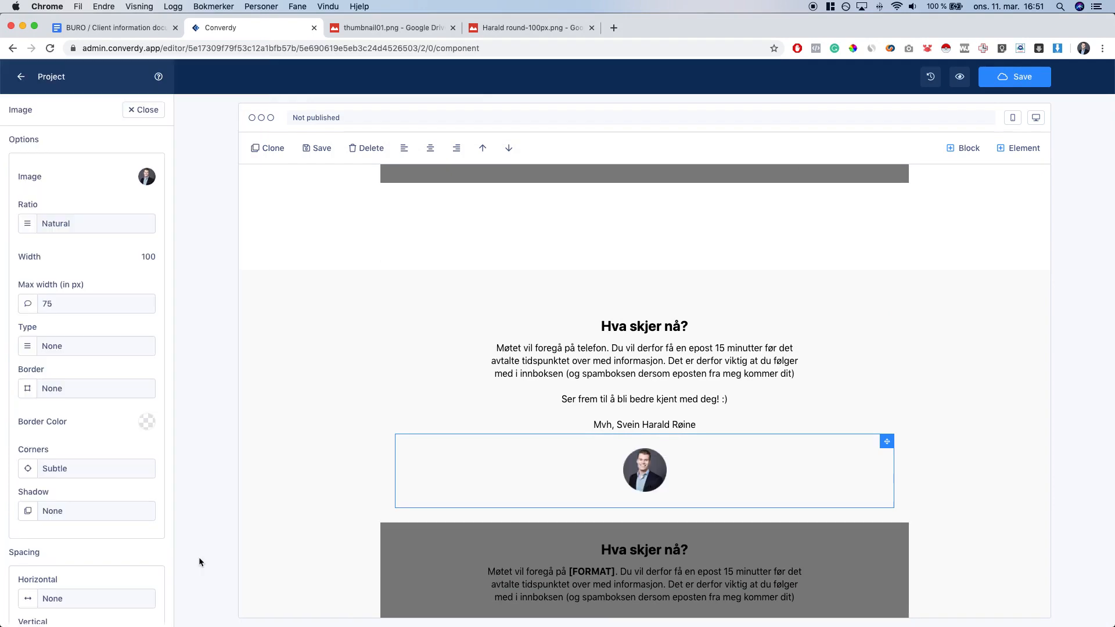
Reduce the portrait's max width from 75 to 70 px
{"action": "left_click", "coordinate": [87, 304]}
{"action": "key", "text": "BackSpace"}
{"action": "type", "text": "0"}
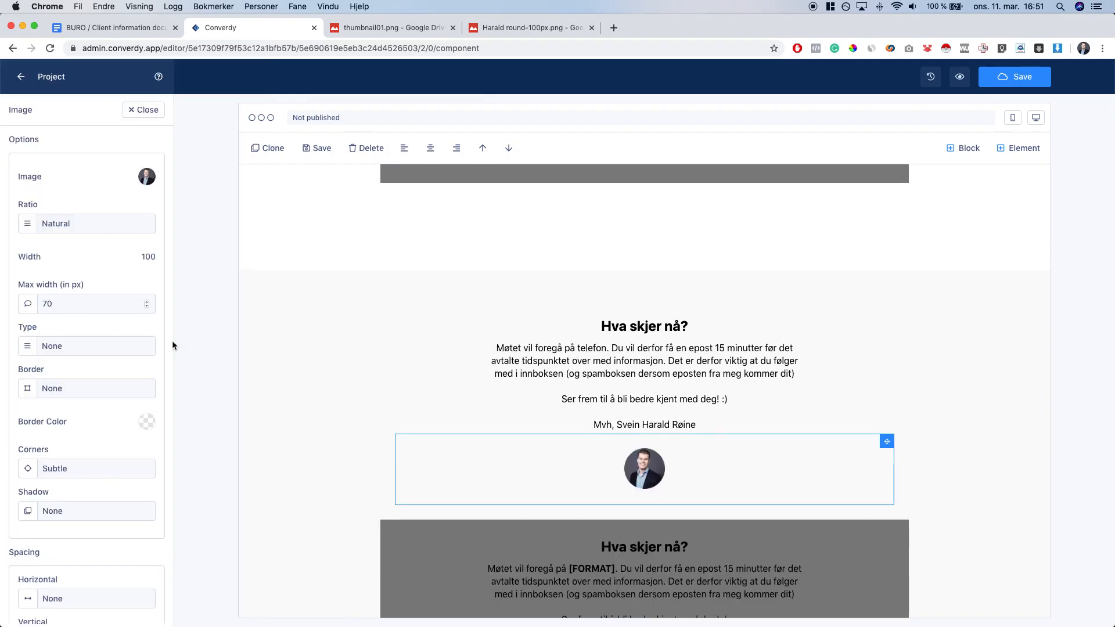
{"action": "left_click", "coordinate": [373, 385]}
{"action": "scroll", "coordinate": [794, 402], "scroll_direction": "down", "scroll_amount": 2}
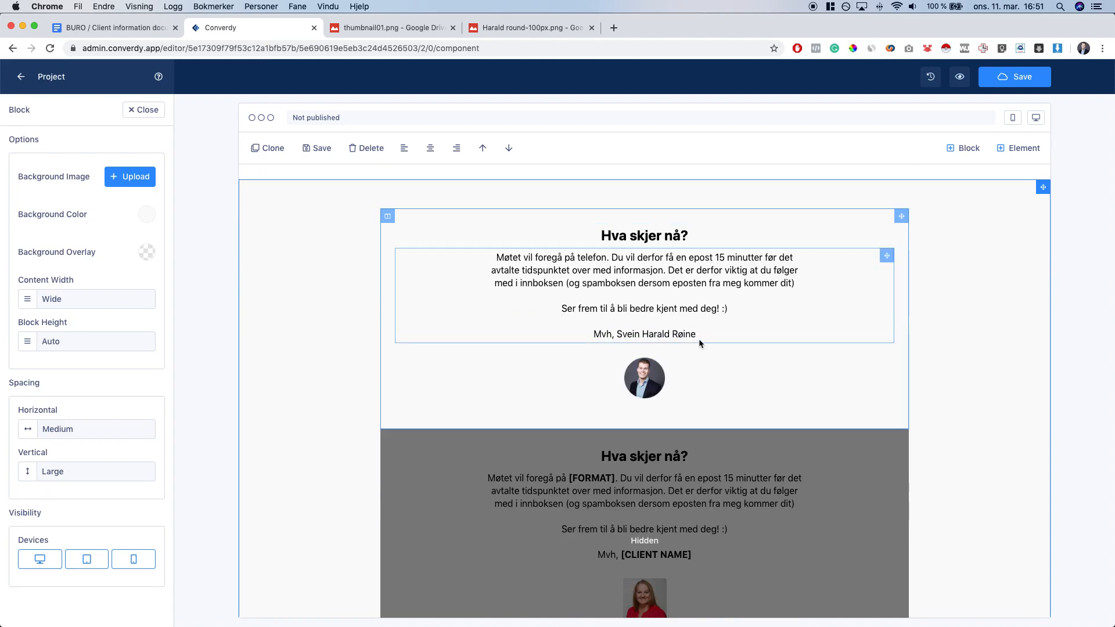
Copy the completed Hva skjer nå? paragraph text
{"action": "left_click", "coordinate": [737, 275]}
{"action": "key", "text": "super+a"}
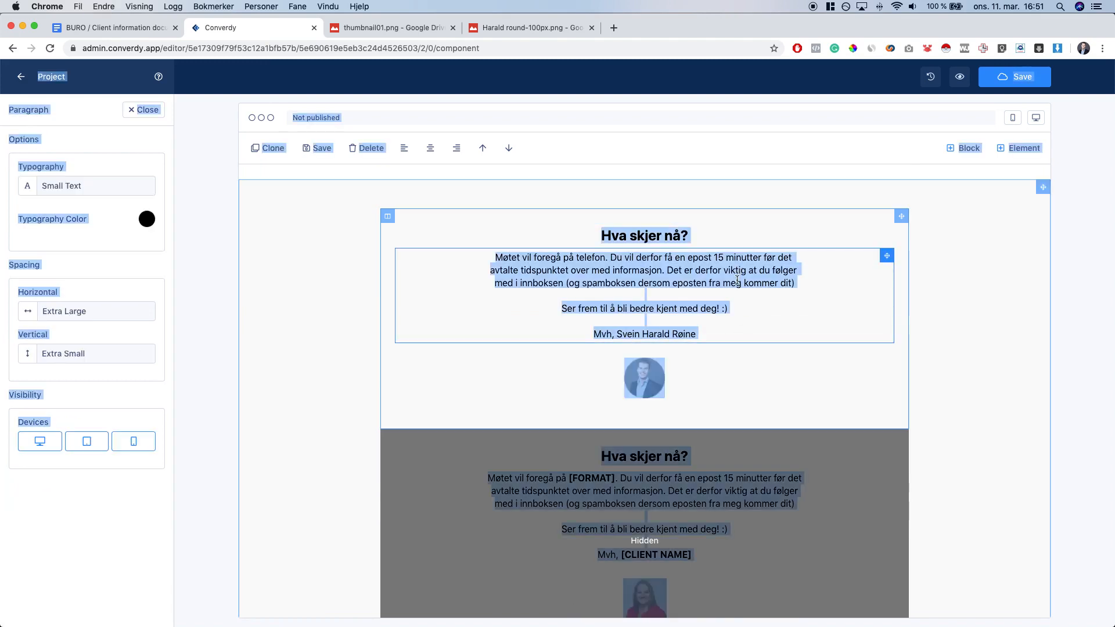
{"action": "left_click", "coordinate": [742, 275]}
{"action": "key", "text": "super+a"}
{"action": "key", "text": "super+c"}
{"action": "left_click", "coordinate": [989, 181]}
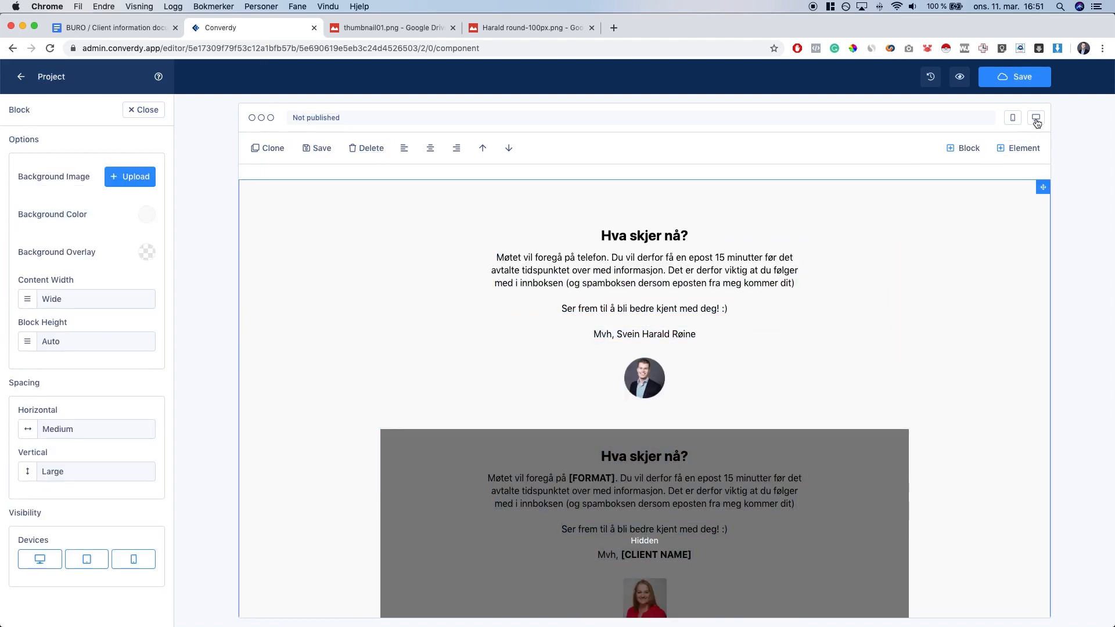
In mobile preview, paste the completed text over the placeholder paragraph
{"action": "left_click", "coordinate": [1012, 117]}
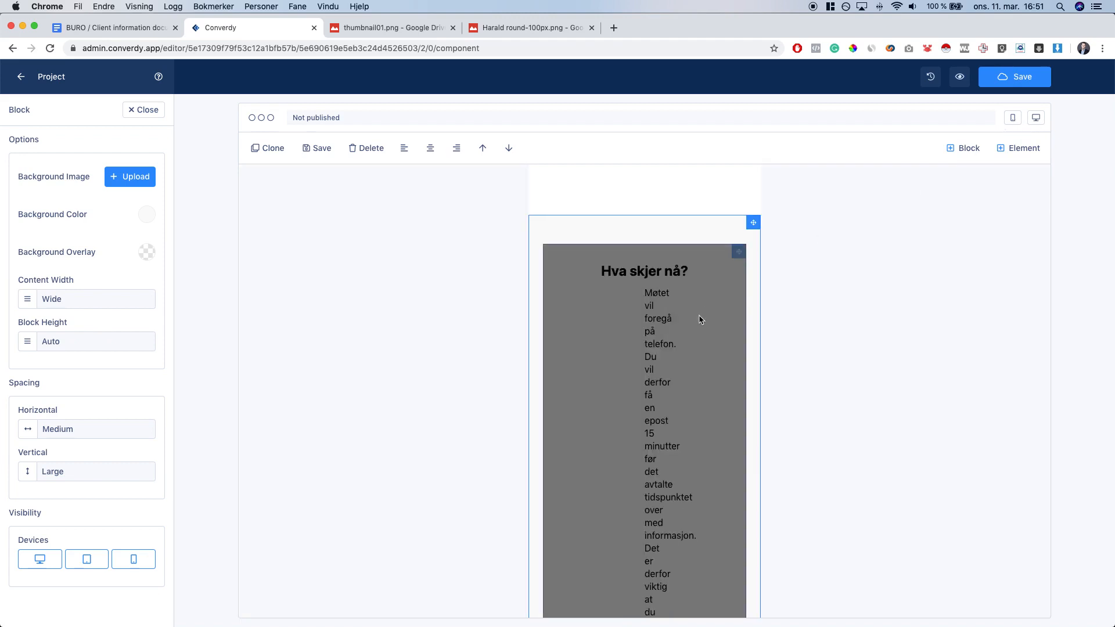
{"action": "scroll", "coordinate": [700, 322], "scroll_direction": "down", "scroll_amount": 5}
{"action": "left_click", "coordinate": [696, 327]}
{"action": "key", "text": "super+a"}
{"action": "left_click", "coordinate": [656, 350]}
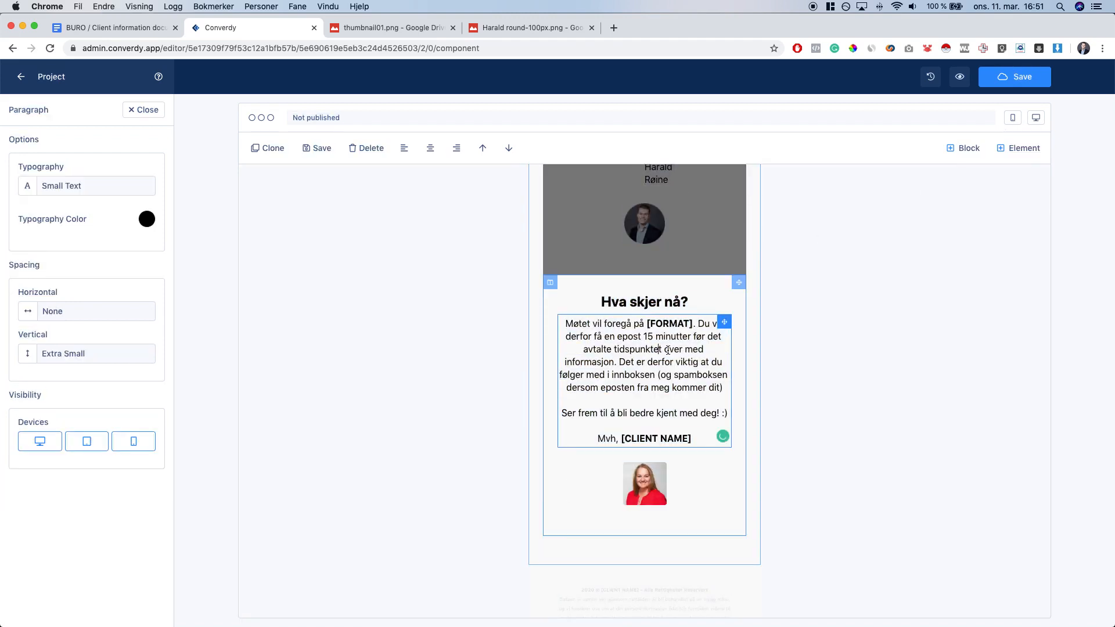
{"action": "key", "text": "super+a"}
{"action": "key", "text": "super+v"}
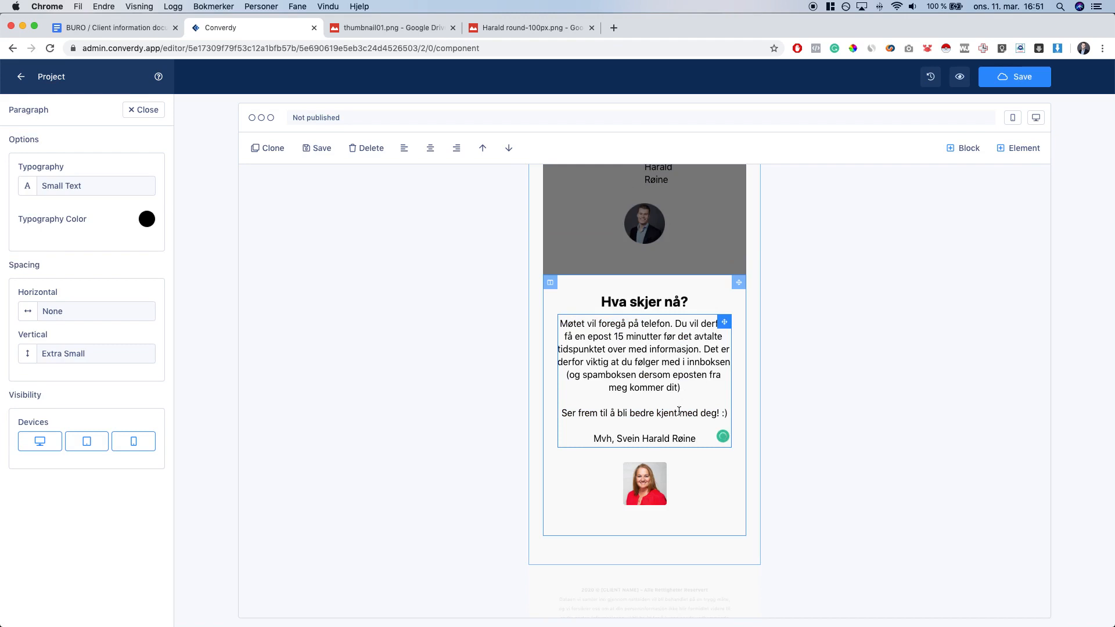
Replace the mobile block's portrait with the round client portrait
{"action": "left_click", "coordinate": [658, 488]}
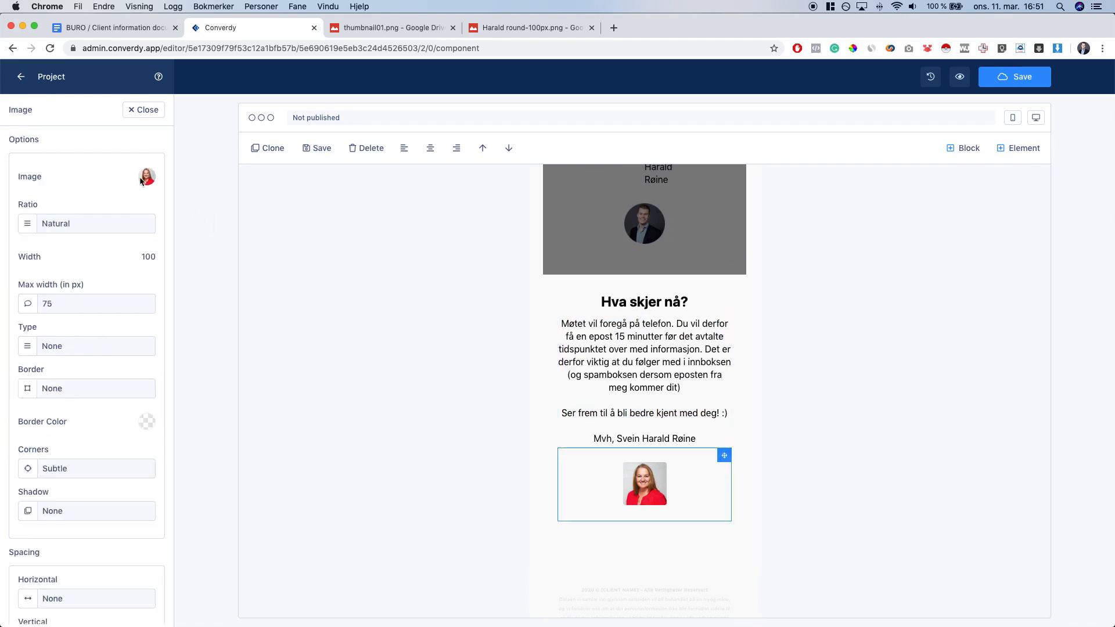
{"action": "left_click", "coordinate": [143, 182]}
{"action": "left_click", "coordinate": [202, 575]}
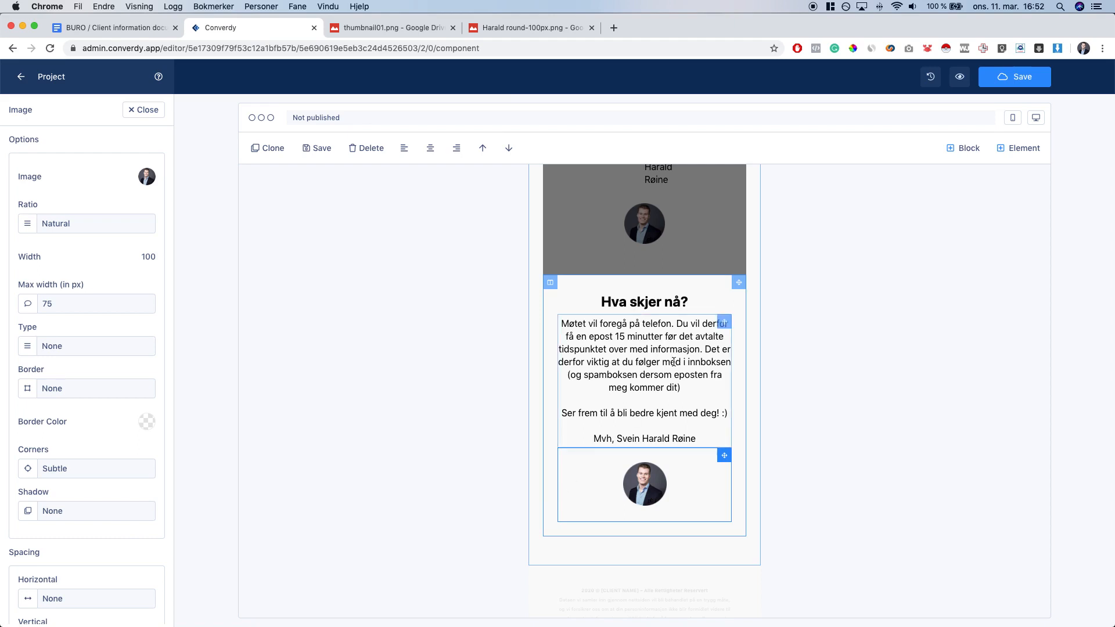
{"action": "scroll", "coordinate": [673, 362], "scroll_direction": "down", "scroll_amount": 2}
{"action": "left_click", "coordinate": [636, 511]}
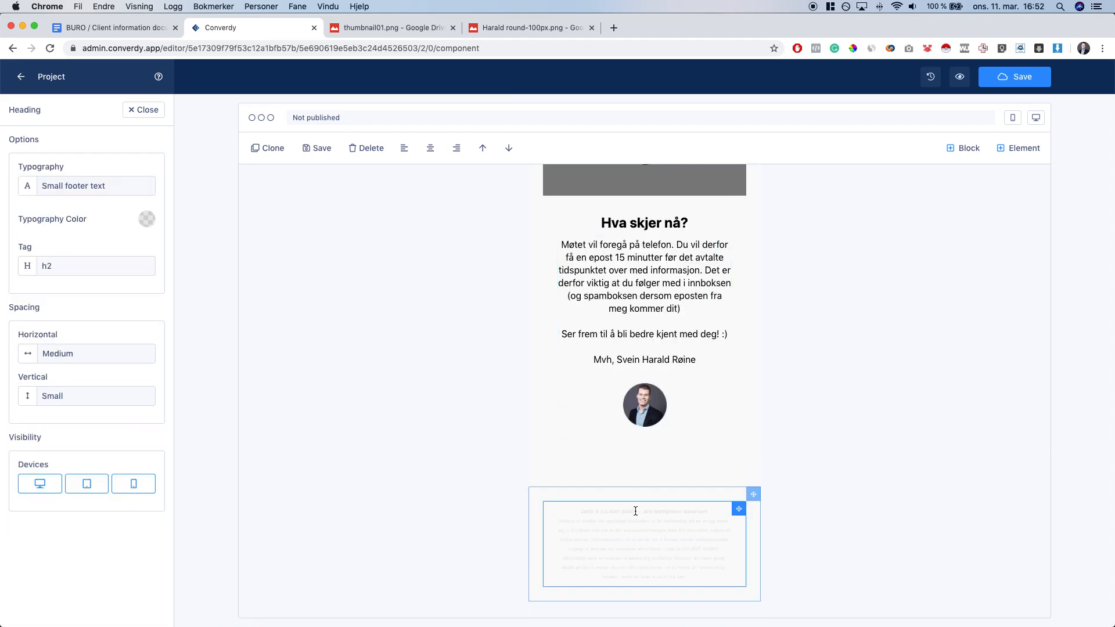
Replace [CLIENT NAME] in the footer copyright line with the client's name
{"action": "left_click_drag", "start_coordinate": [638, 511], "coordinate": [600, 511]}
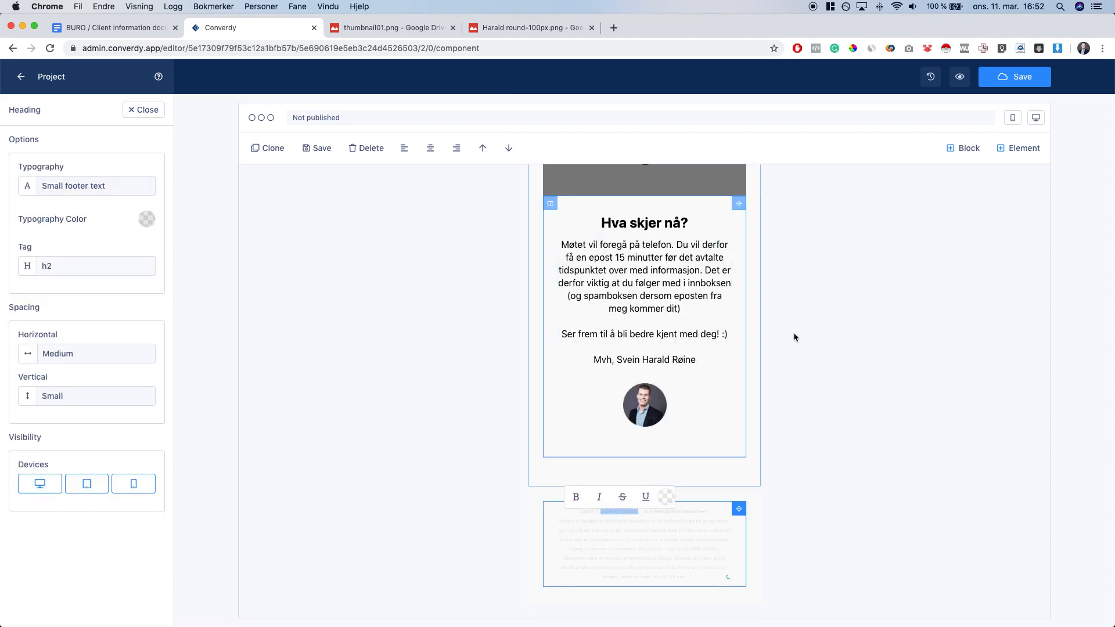
{"action": "left_click", "coordinate": [1036, 118]}
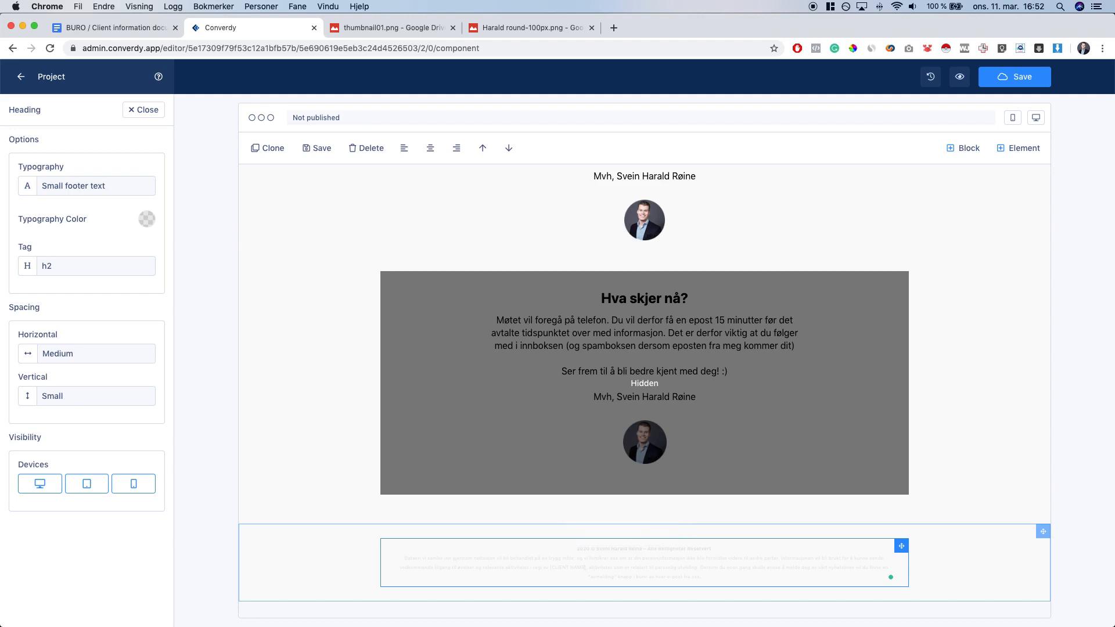
{"action": "left_click_drag", "start_coordinate": [551, 567], "coordinate": [586, 568]}
{"action": "type", "text": "S"}
{"action": "key", "text": "alt+shift+Left"}
{"action": "key", "text": "alt+shift+Left"}
{"action": "key", "text": "alt+shift+Left"}
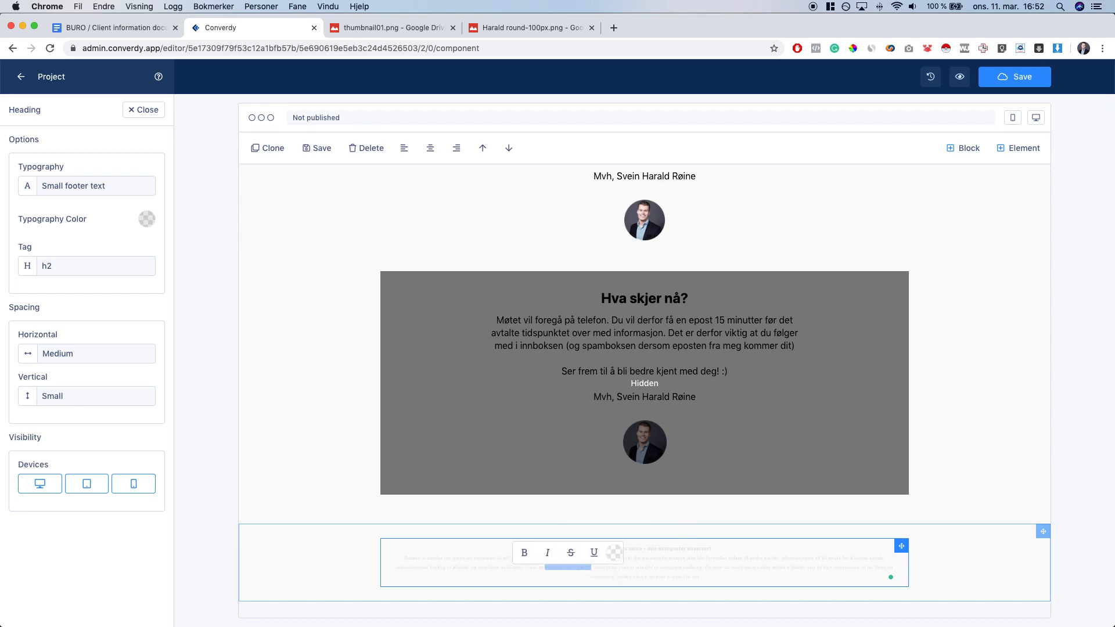
{"action": "key", "text": "super+a"}
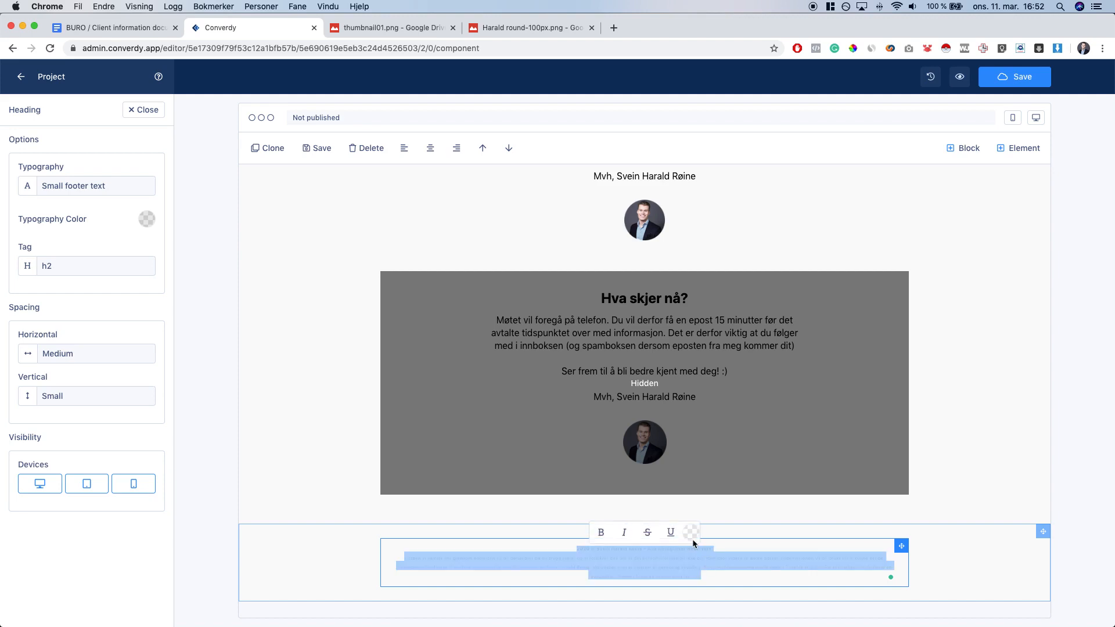
Check the footer text colour and name selections, then return to the pages list
{"action": "left_click", "coordinate": [691, 532]}
{"action": "left_click", "coordinate": [652, 551]}
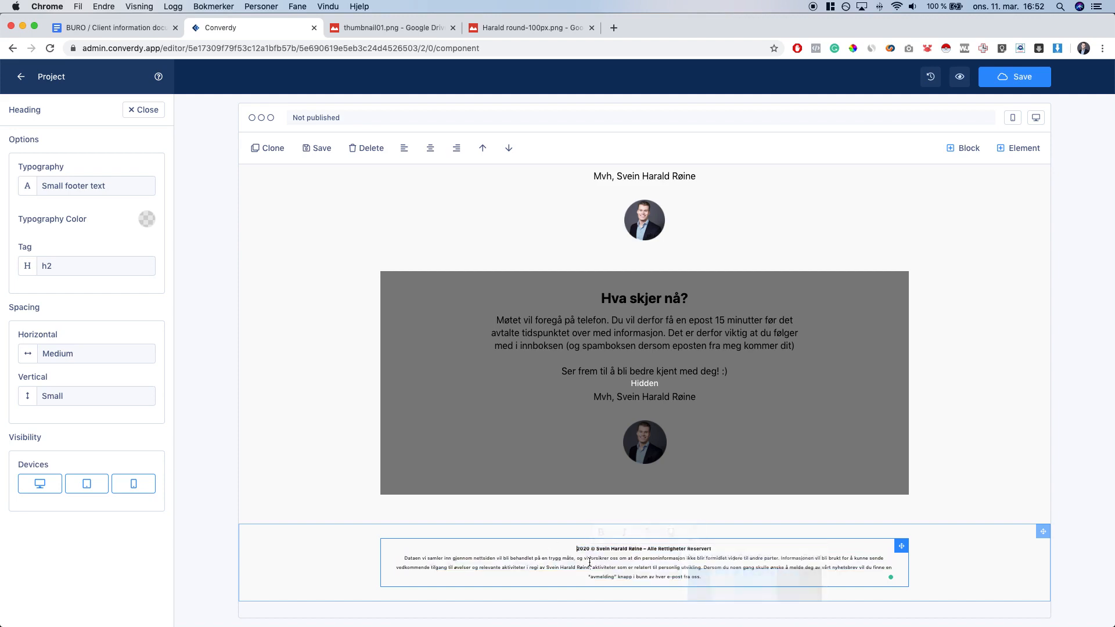
{"action": "double_click", "coordinate": [608, 550]}
{"action": "left_click_drag", "start_coordinate": [609, 549], "coordinate": [633, 547]}
{"action": "double_click", "coordinate": [555, 566]}
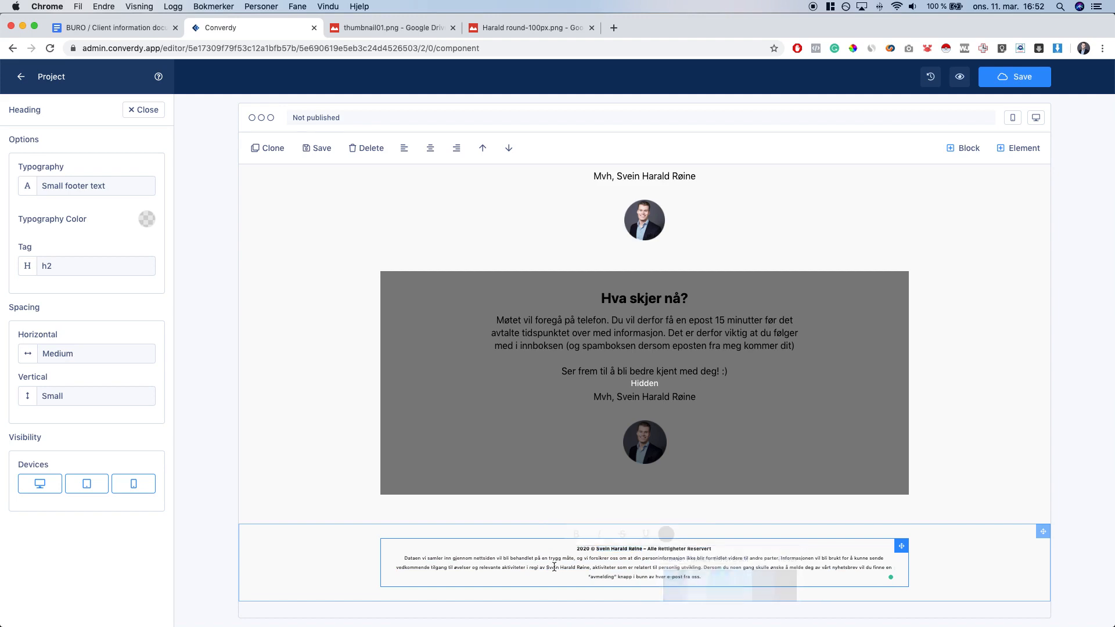
{"action": "left_click_drag", "start_coordinate": [555, 566], "coordinate": [592, 569]}
{"action": "left_click", "coordinate": [614, 578]}
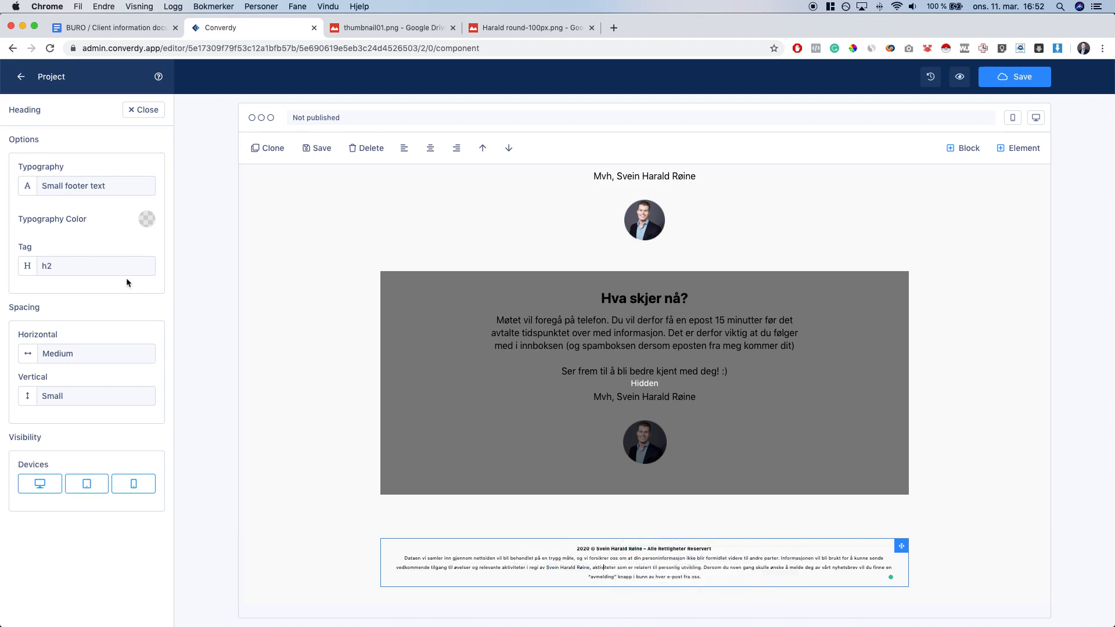
{"action": "left_click", "coordinate": [144, 113]}
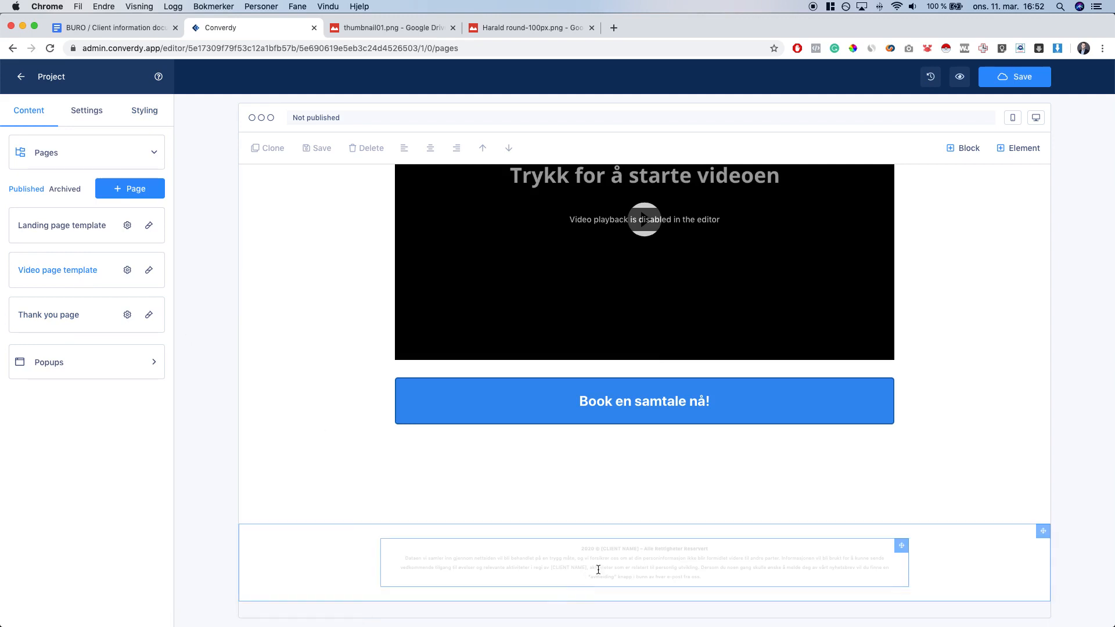
Replace [CLIENT NAME] in the video page's footer paragraph with the client's name
{"action": "triple_click", "coordinate": [620, 556]}
{"action": "key", "text": "super+a"}
{"action": "left_click", "coordinate": [692, 532]}
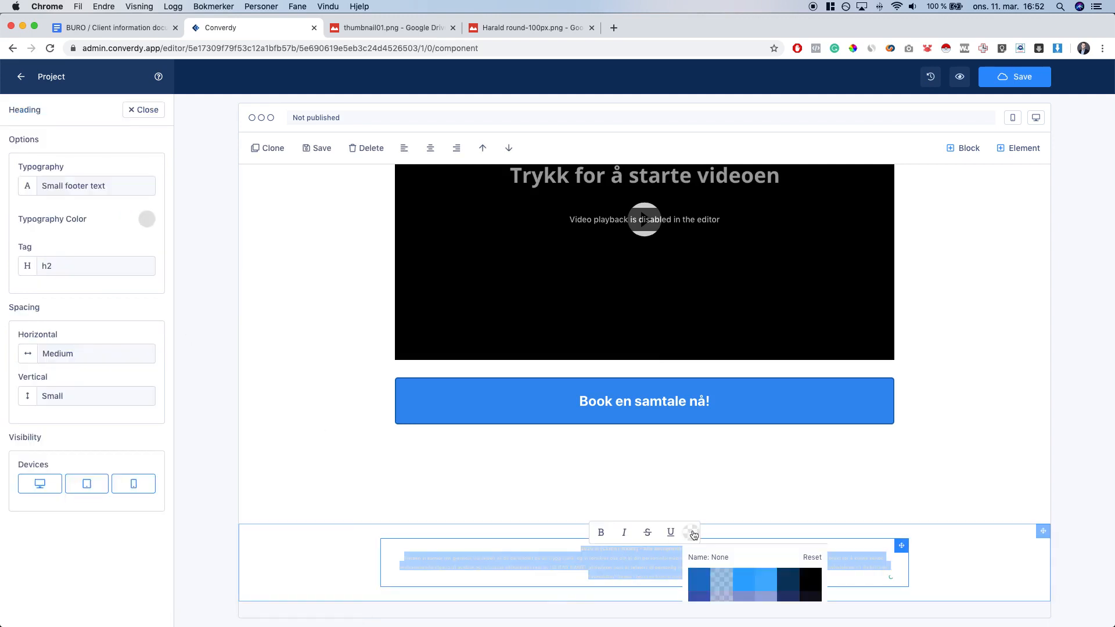
{"action": "left_click", "coordinate": [810, 585]}
{"action": "left_click", "coordinate": [593, 570]}
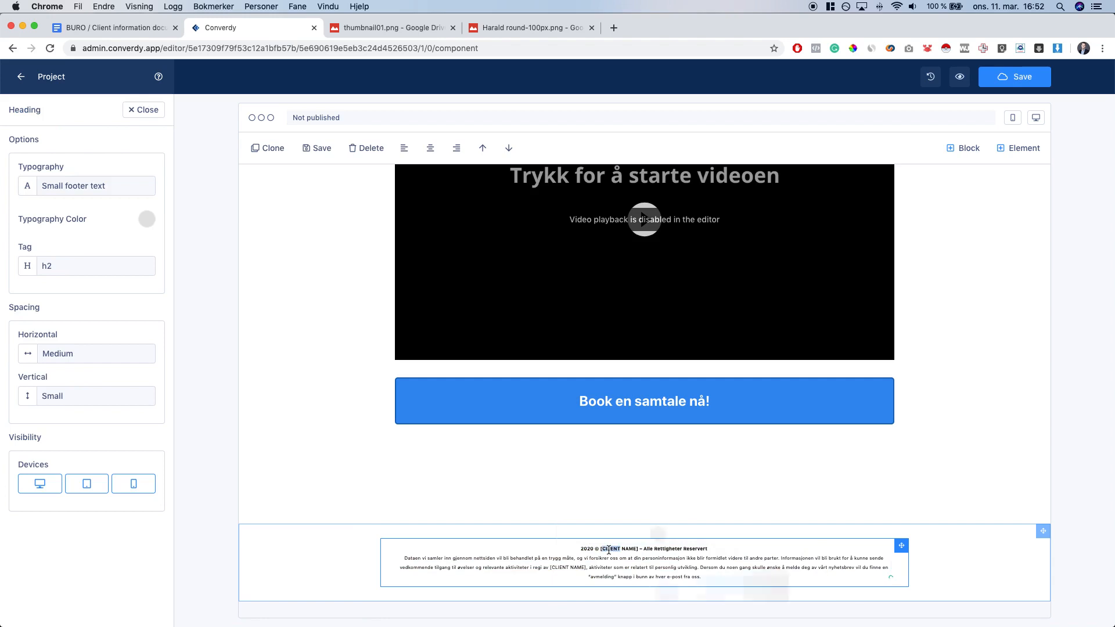
{"action": "double_click", "coordinate": [562, 569]}
{"action": "left_click_drag", "start_coordinate": [558, 568], "coordinate": [579, 568]}
{"action": "left_click", "coordinate": [657, 602]}
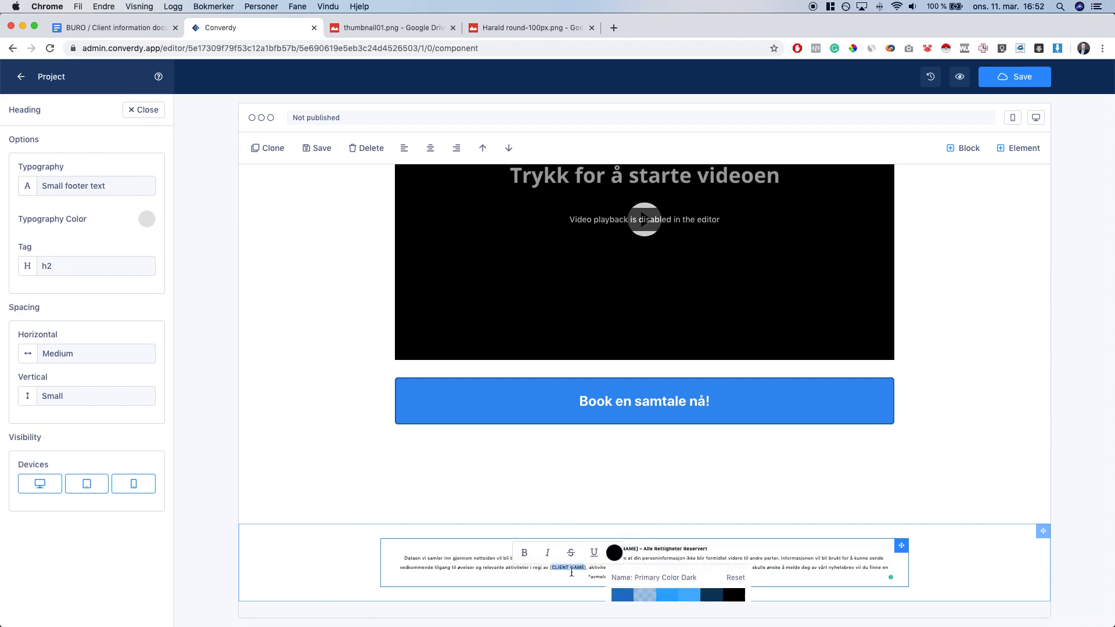
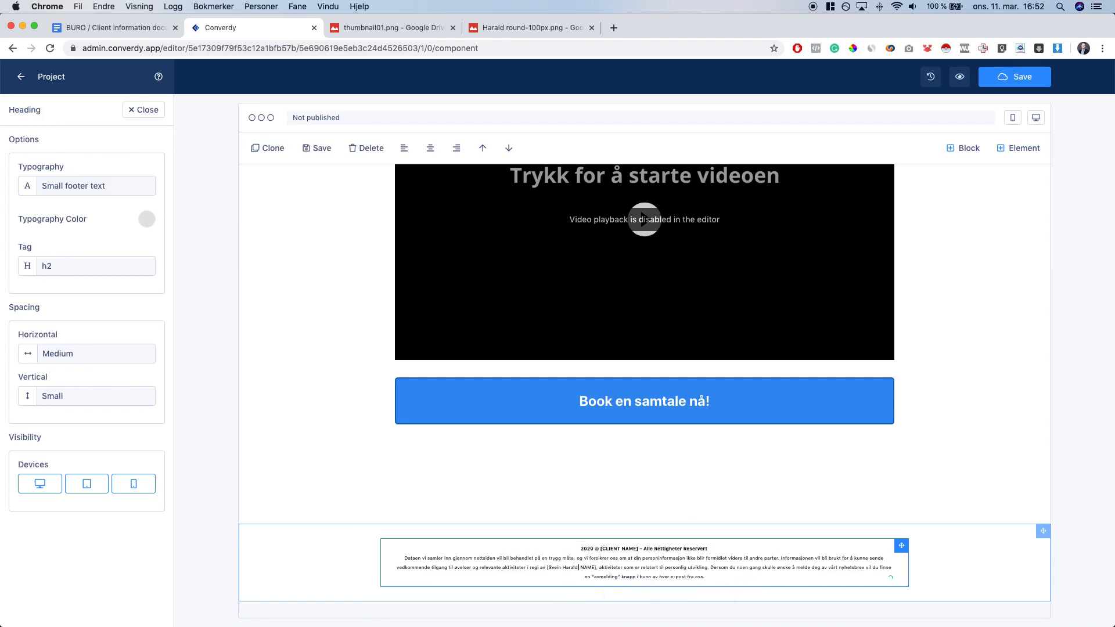
{"action": "key", "text": "shift+Right"}
{"action": "key", "text": "shift+Right"}
{"action": "key", "text": "shift+Right"}
{"action": "key", "text": "shift+Right"}
{"action": "key", "text": "shift+Right"}
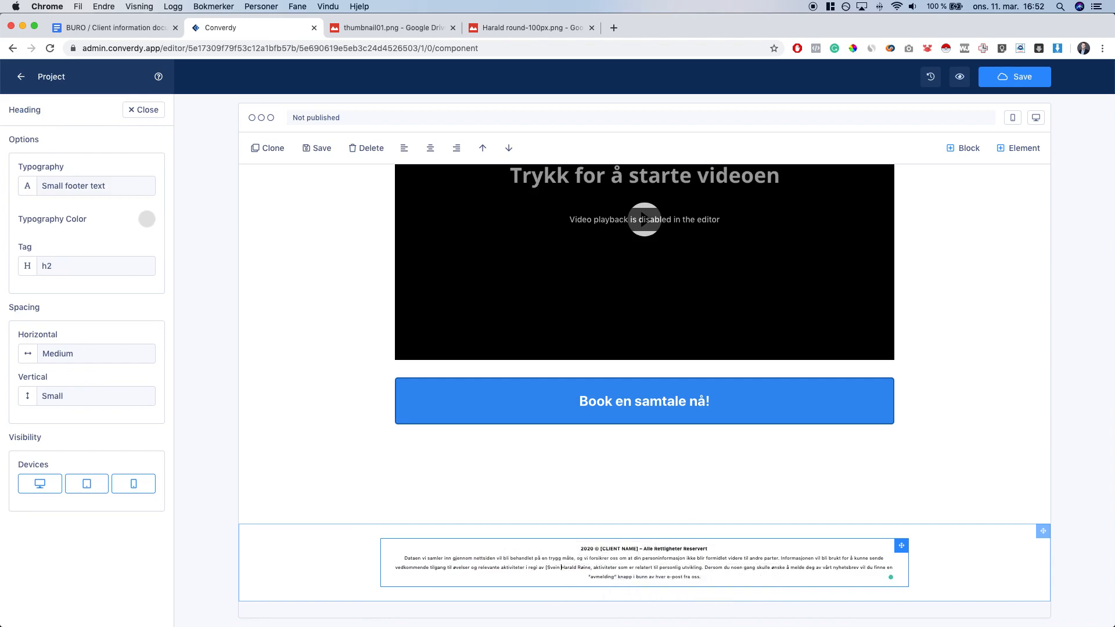
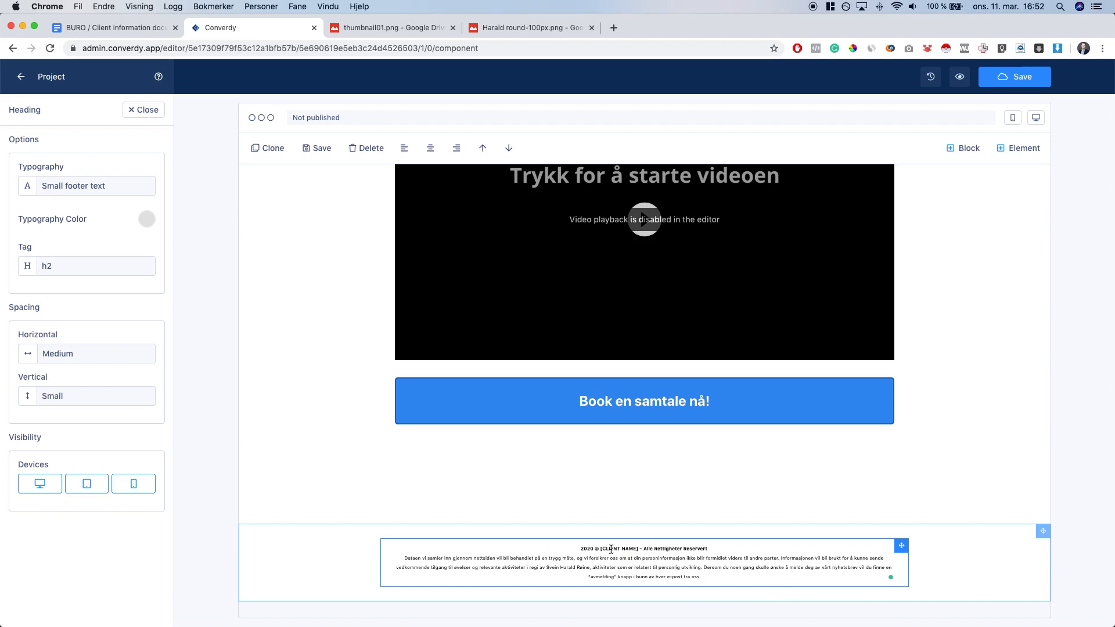
Replace [CLIENT NAME] in the footer heading too, removing leftover NAME] and brackets
{"action": "double_click", "coordinate": [611, 549]}
{"action": "key", "text": "Delete"}
{"action": "key", "text": "Delete"}
{"action": "key", "text": "Delete"}
{"action": "key", "text": "Delete"}
{"action": "key", "text": "Delete"}
{"action": "key", "text": "alt+Left"}
{"action": "key", "text": "BackSpace"}
{"action": "left_click", "coordinate": [974, 546]}
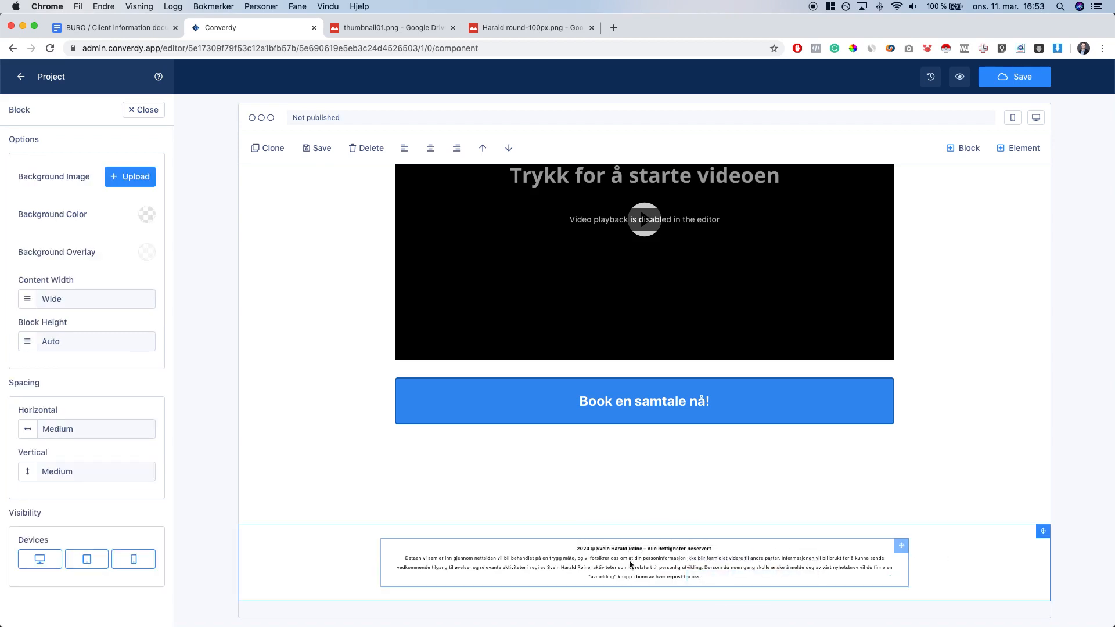
{"action": "left_click", "coordinate": [614, 503]}
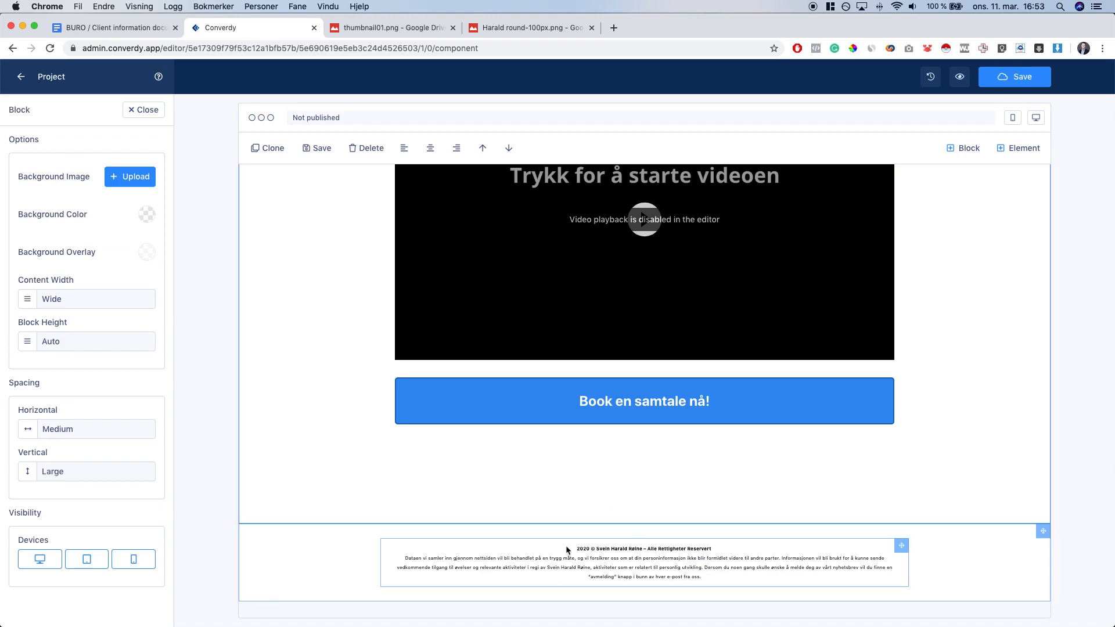
Open the Default Popup1 signup popup from the Popups list
{"action": "left_click", "coordinate": [145, 115]}
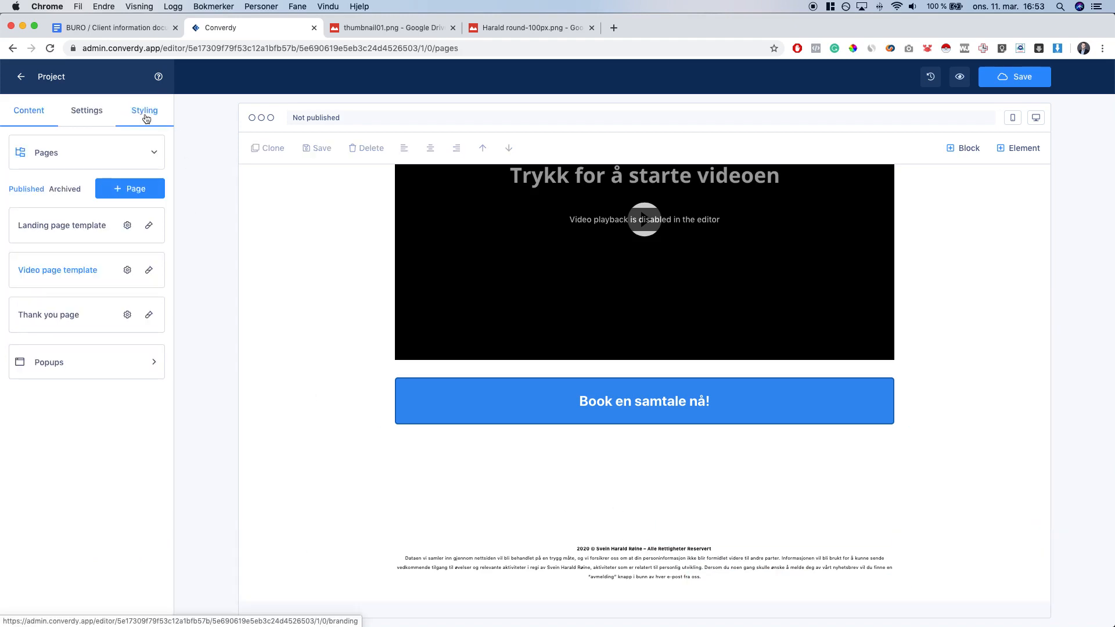
{"action": "scroll", "coordinate": [308, 426], "scroll_direction": "up", "scroll_amount": 5}
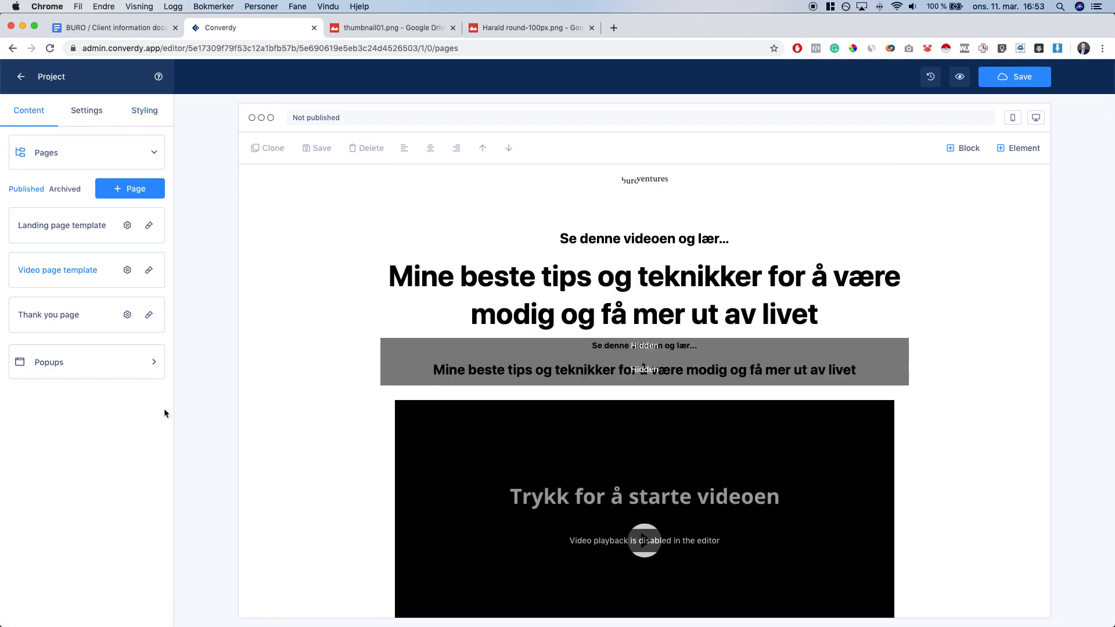
{"action": "left_click", "coordinate": [55, 365]}
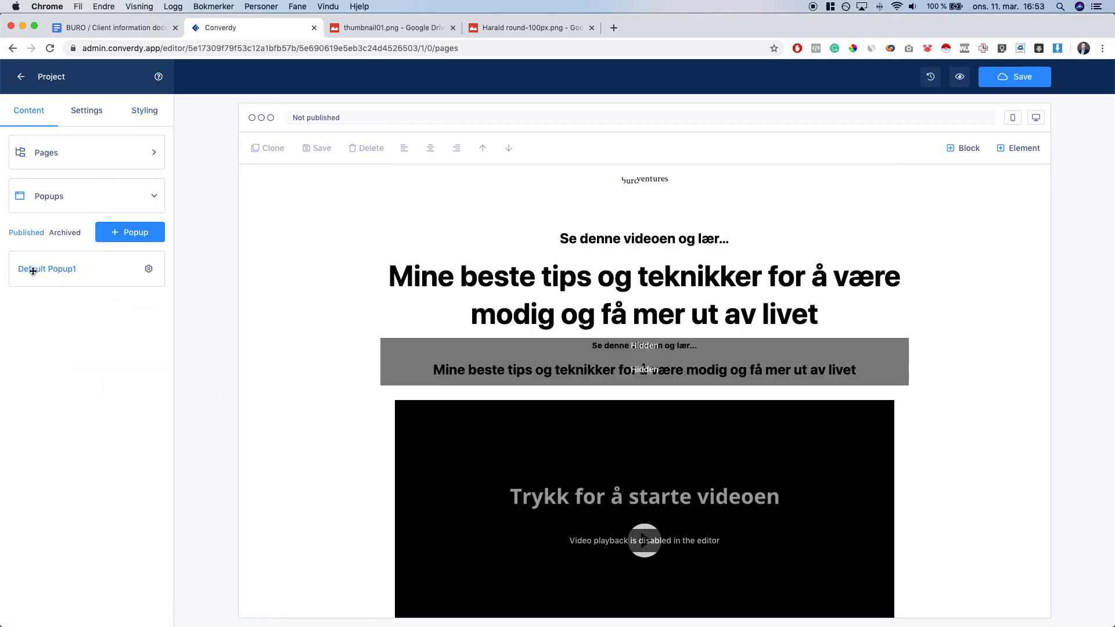
{"action": "left_click", "coordinate": [61, 271]}
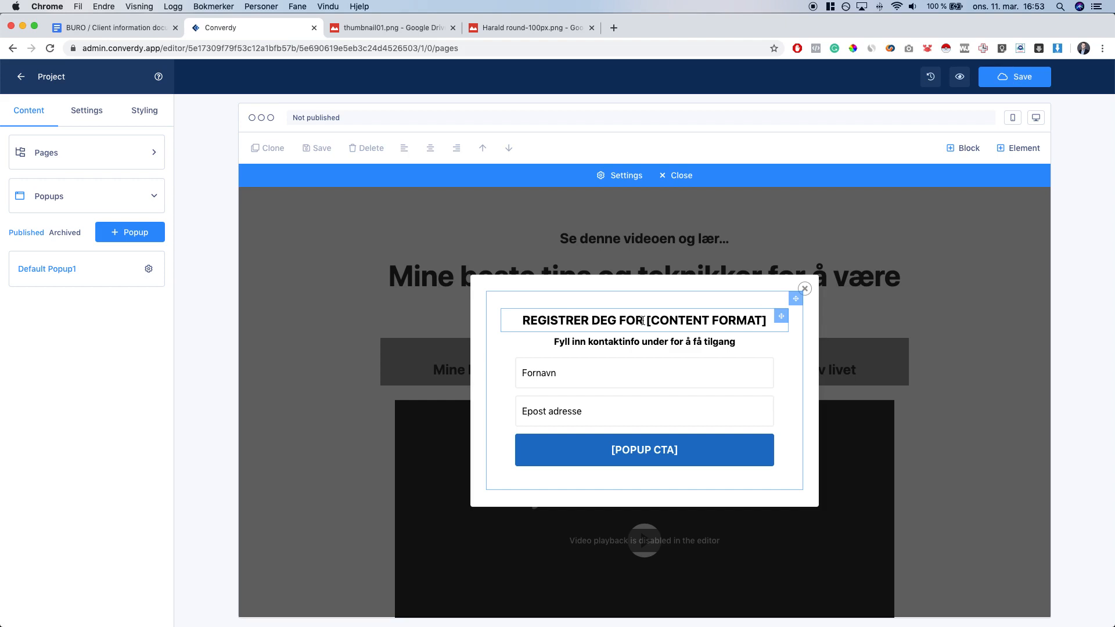
Select the [CONTENT FORMAT] placeholder in the popup heading
{"action": "left_click", "coordinate": [647, 320]}
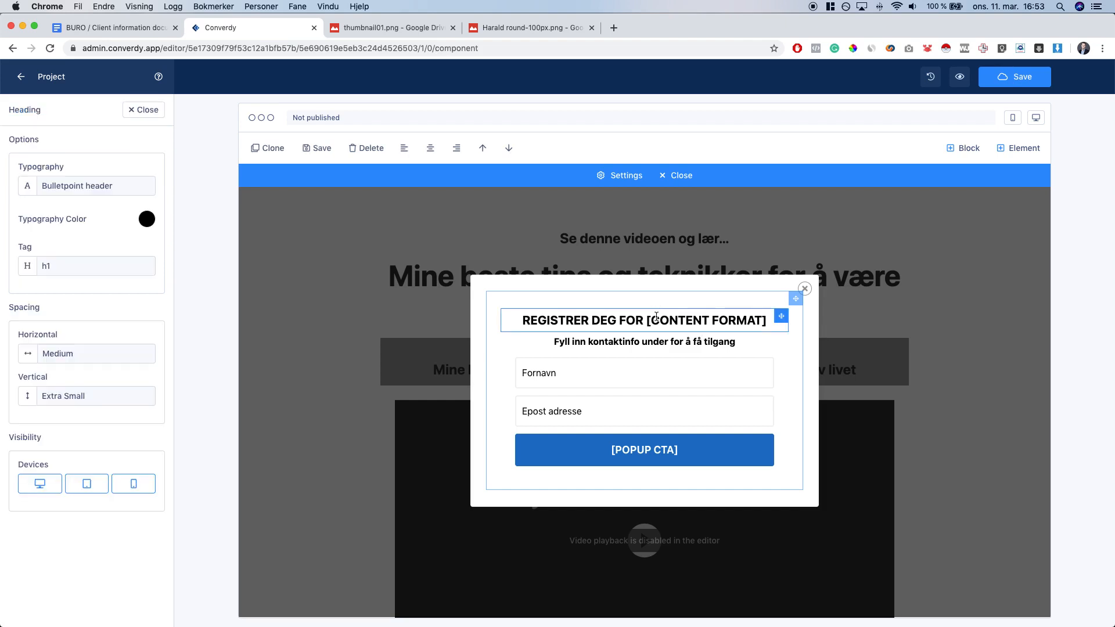
{"action": "left_click_drag", "start_coordinate": [647, 320], "coordinate": [767, 320]}
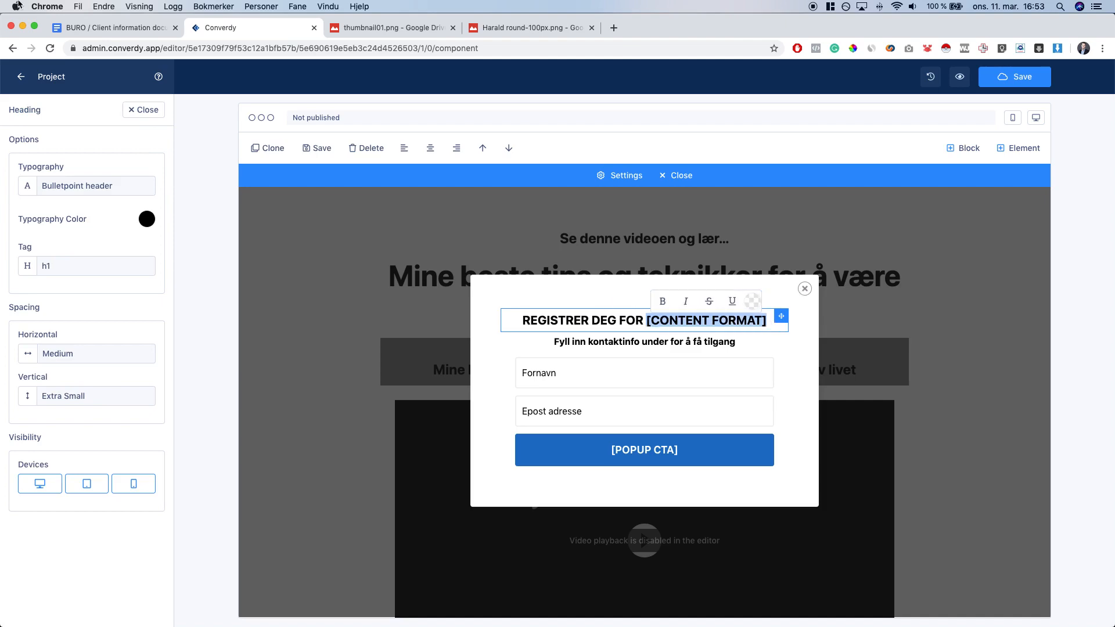
{"action": "left_click", "coordinate": [104, 31]}
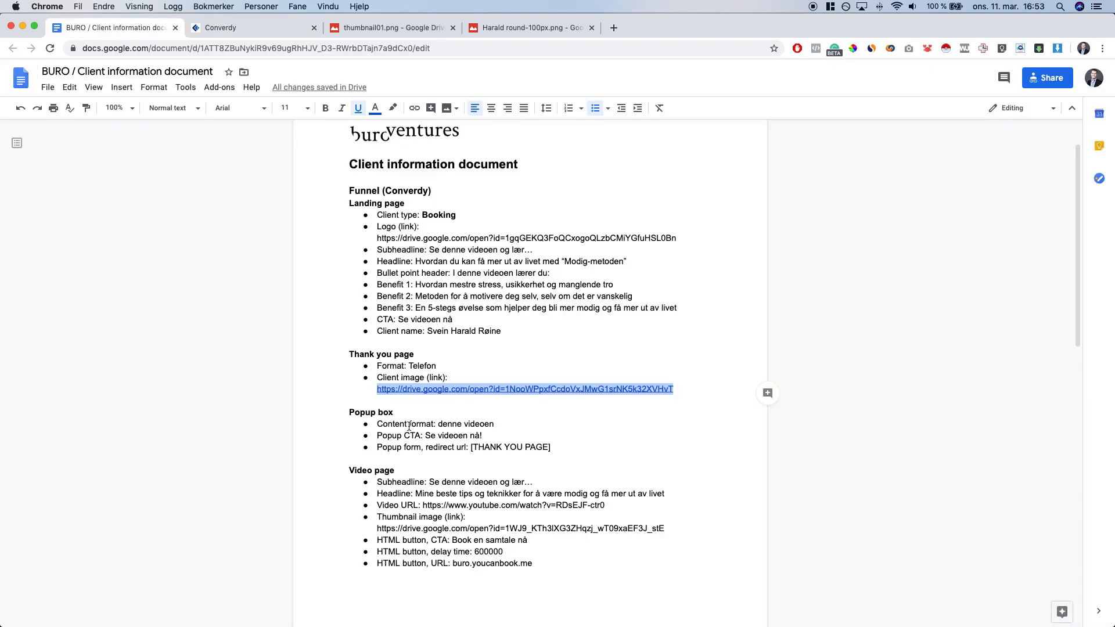
Copy 'denne videoen' from the Content format bullet in the Popup box notes
{"action": "left_click_drag", "start_coordinate": [438, 424], "coordinate": [494, 425]}
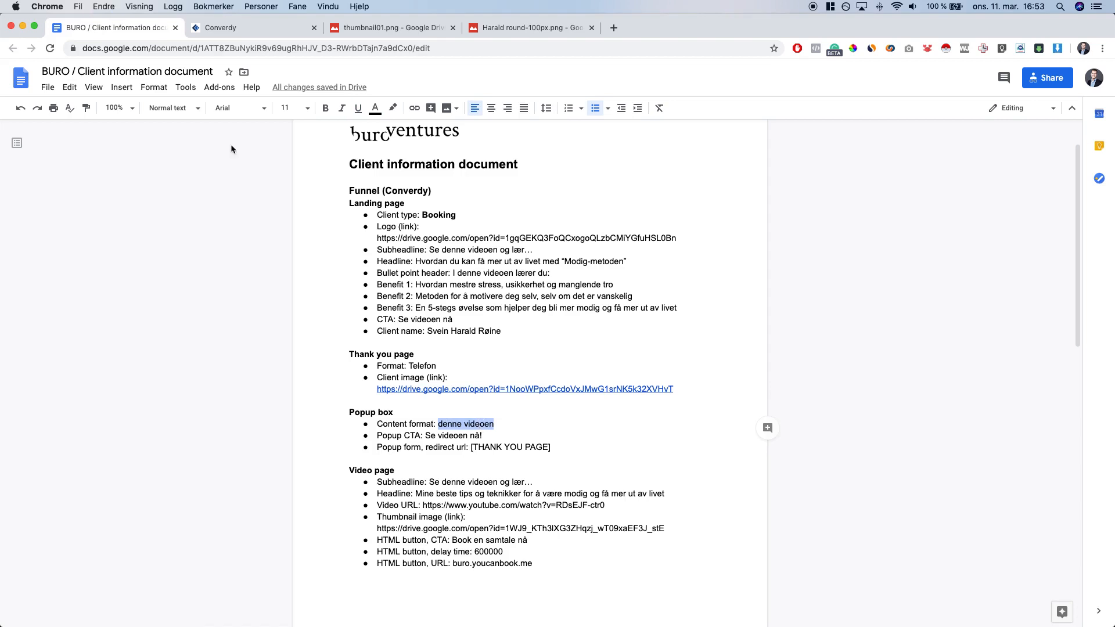
{"action": "double_click", "coordinate": [375, 410]}
{"action": "left_click", "coordinate": [415, 428]}
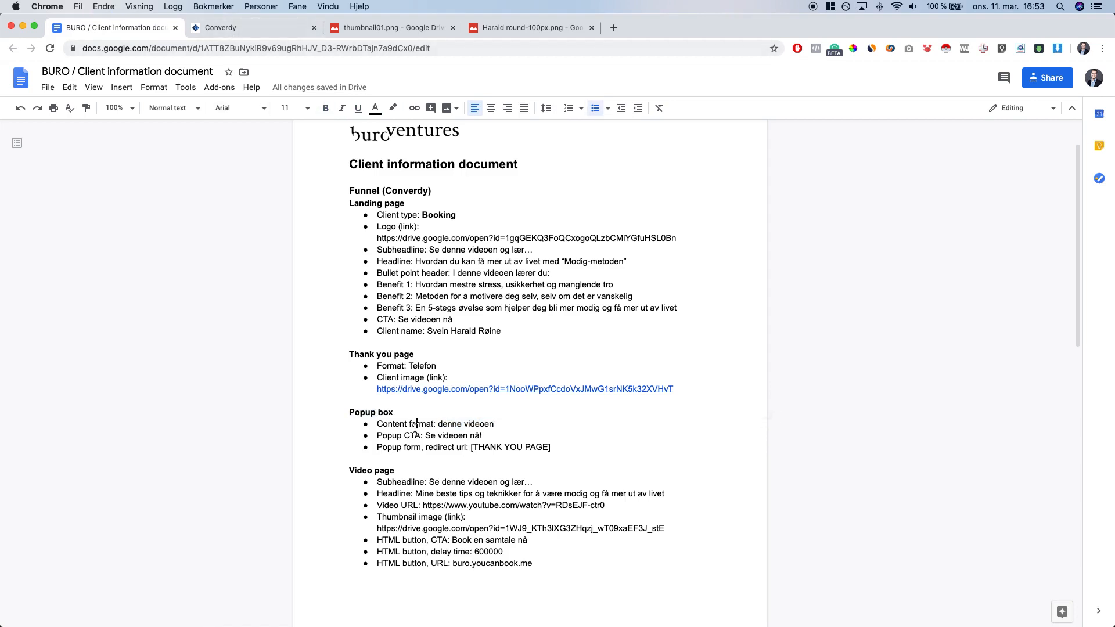
{"action": "left_click_drag", "start_coordinate": [386, 438], "coordinate": [470, 449]}
{"action": "left_click", "coordinate": [413, 448]}
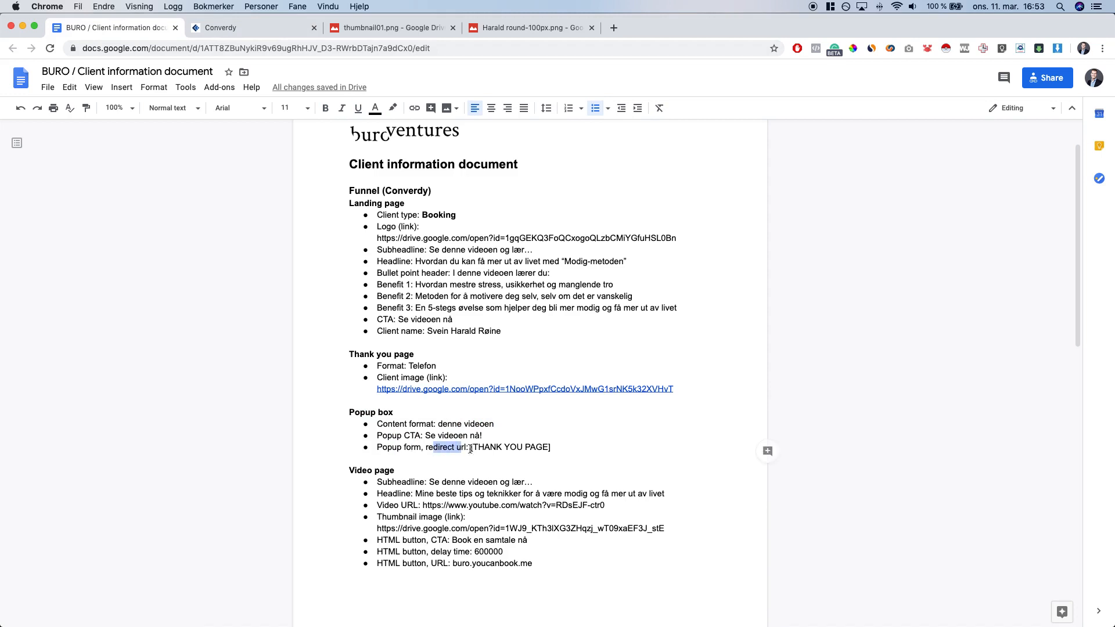
{"action": "left_click", "coordinate": [490, 444]}
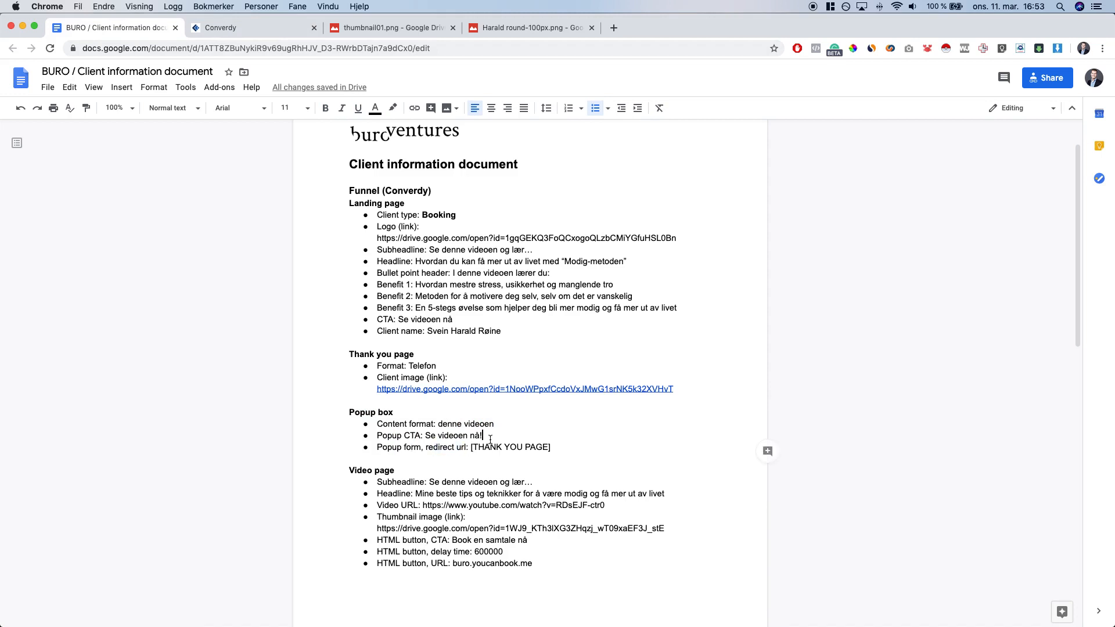
{"action": "double_click", "coordinate": [446, 424]}
{"action": "left_click_drag", "start_coordinate": [467, 425], "coordinate": [461, 424]}
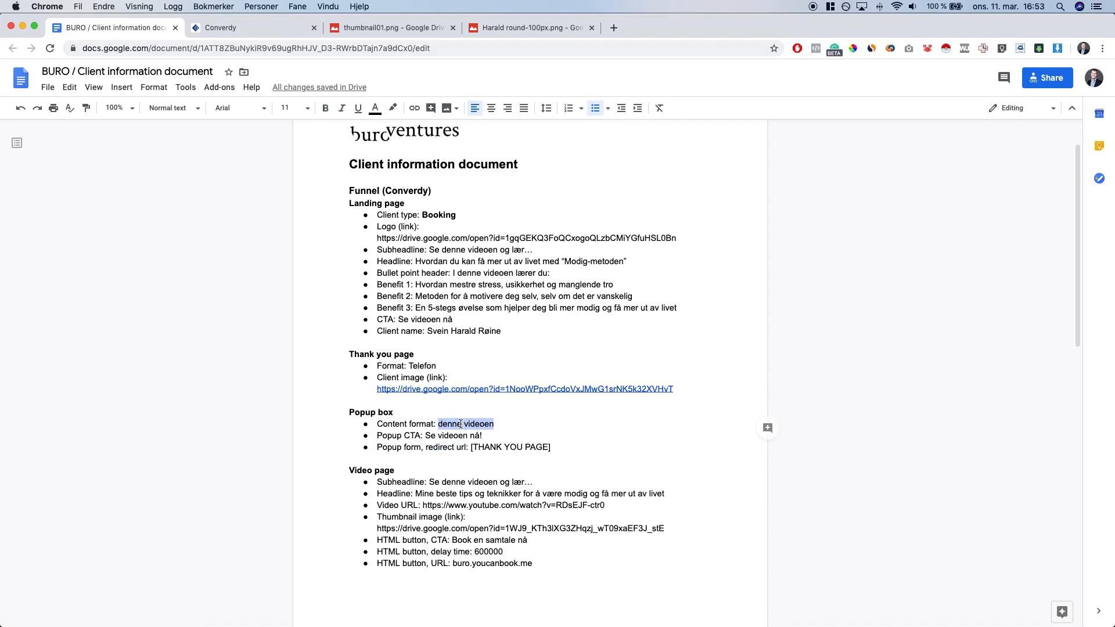
{"action": "key", "text": "ctrl+c"}
Replace [CONTENT FORMAT] with DENNE VIDEOEN in capitals and remove the leftover lowercase copy
{"action": "left_click", "coordinate": [219, 28]}
{"action": "key", "text": "ctrl+v"}
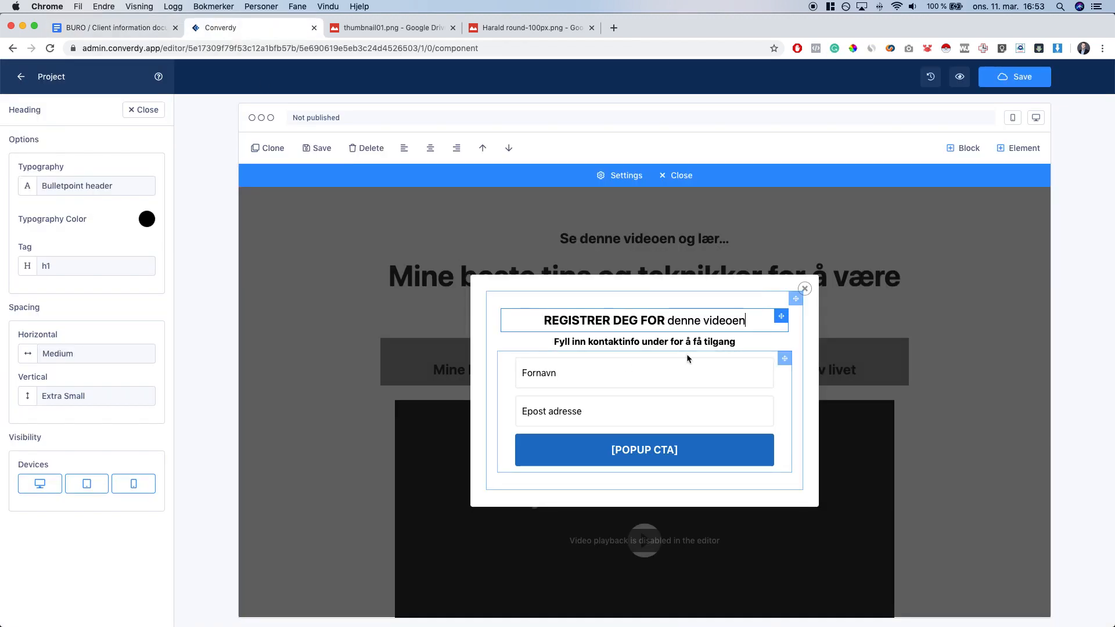
{"action": "type", "text": "DENNE VIDEOE"}
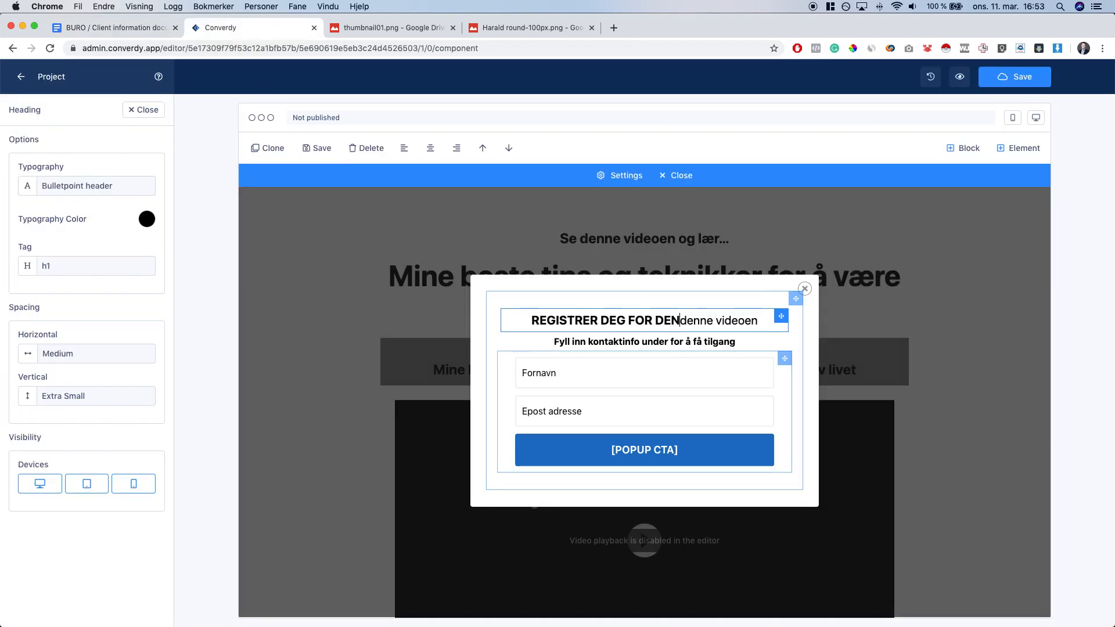
{"action": "type", "text": "N"}
{"action": "key", "text": "alt+shift+Right"}
{"action": "key", "text": "alt+shift+Right"}
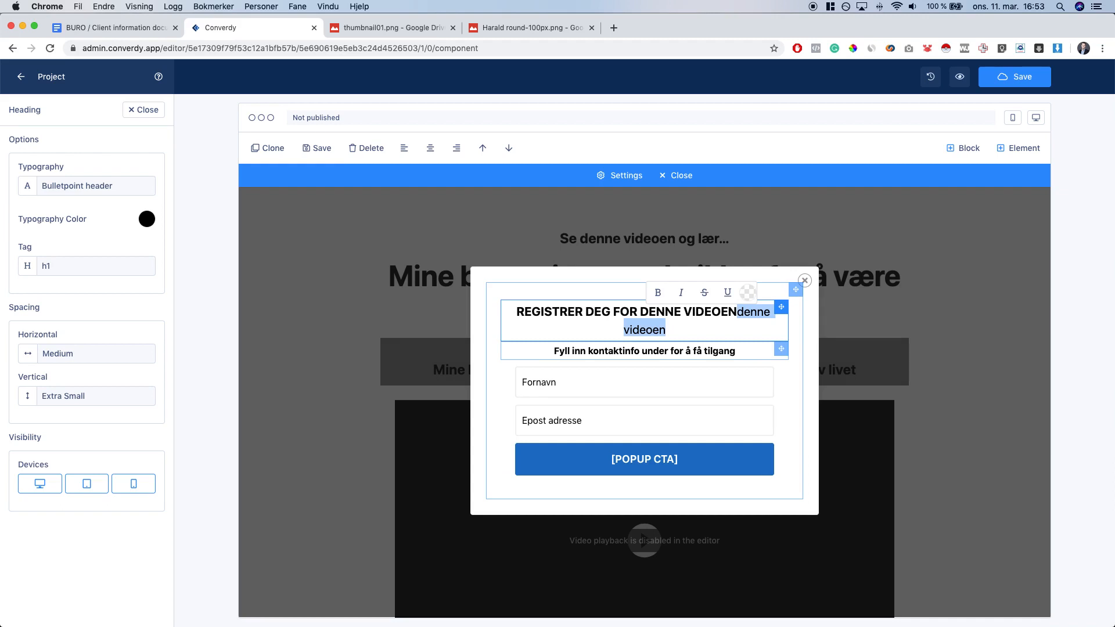
{"action": "key", "text": "BackSpace"}
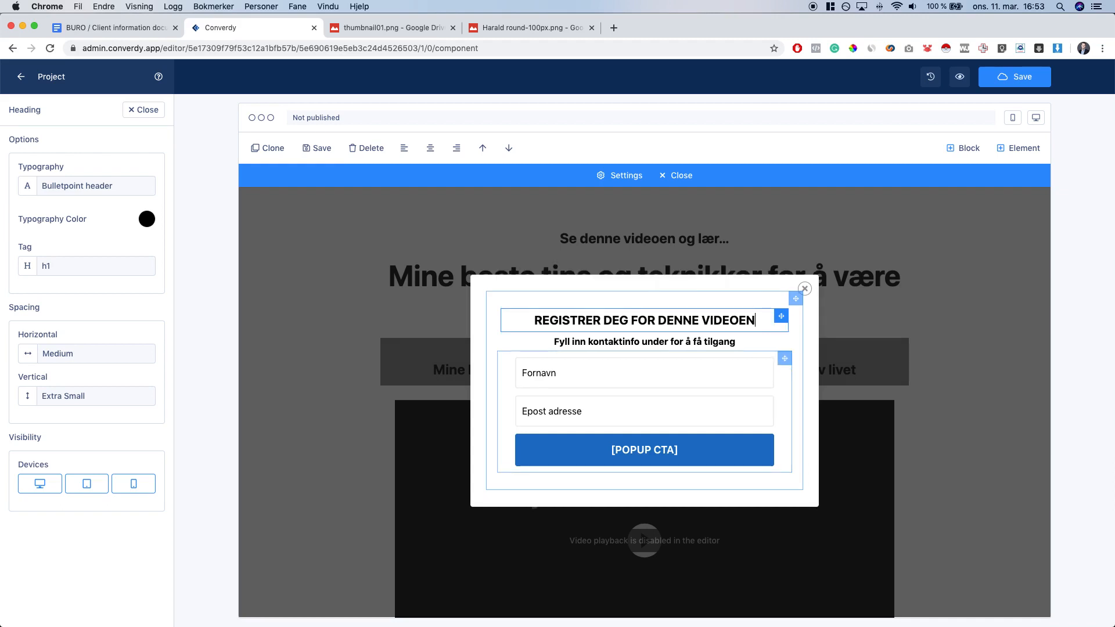
{"action": "key", "text": "super+a"}
{"action": "left_click", "coordinate": [751, 320]}
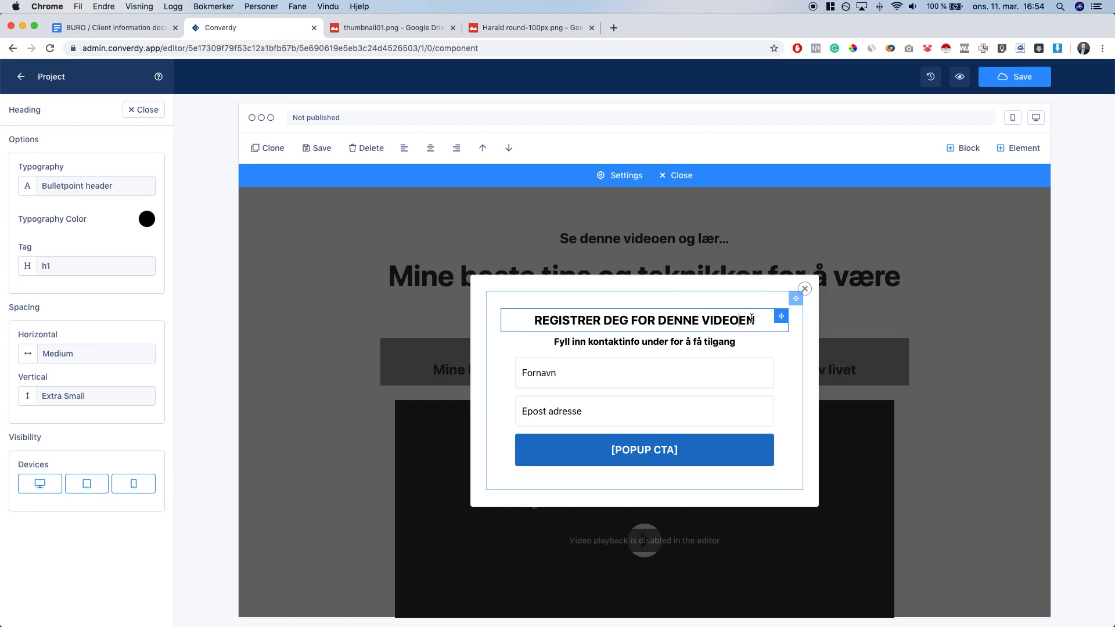
Replace the form's [POPUP CTA] button text with 'Se videoen nå!' copied from the client document
{"action": "left_click", "coordinate": [509, 375]}
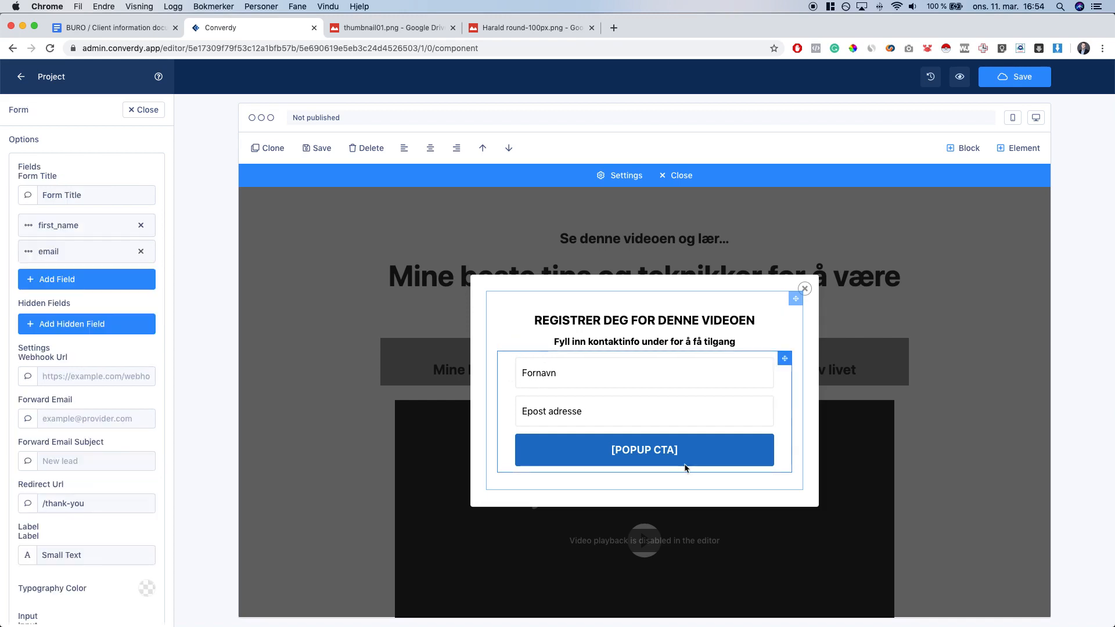
{"action": "left_click", "coordinate": [612, 382]}
{"action": "left_click", "coordinate": [509, 390]}
{"action": "scroll", "coordinate": [108, 496], "scroll_direction": "down", "scroll_amount": 10}
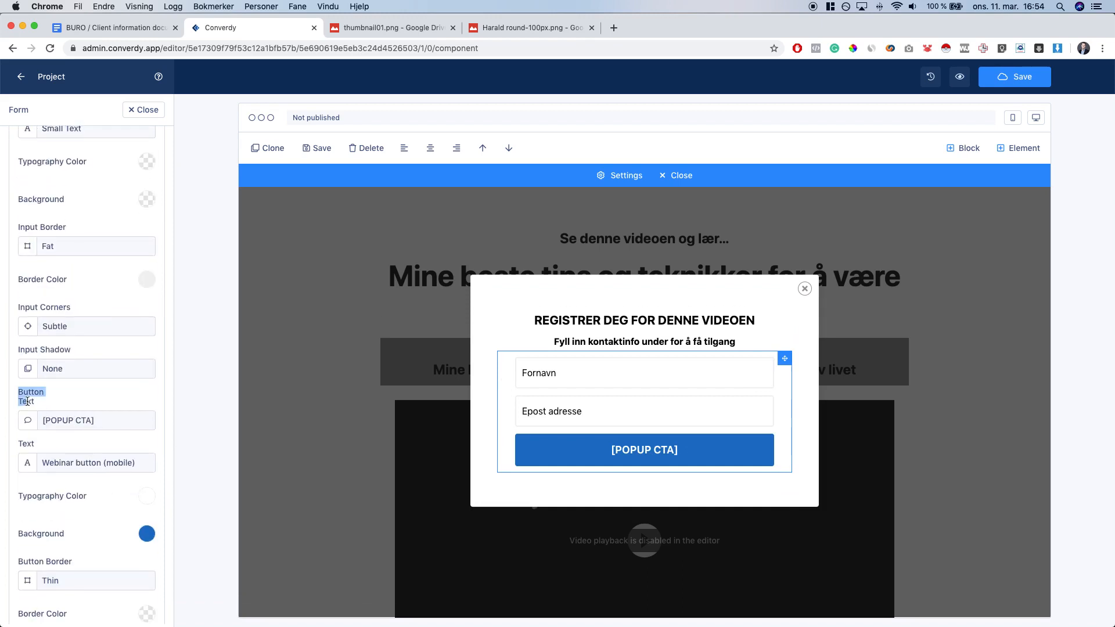
{"action": "triple_click", "coordinate": [85, 422]}
{"action": "left_click", "coordinate": [145, 27]}
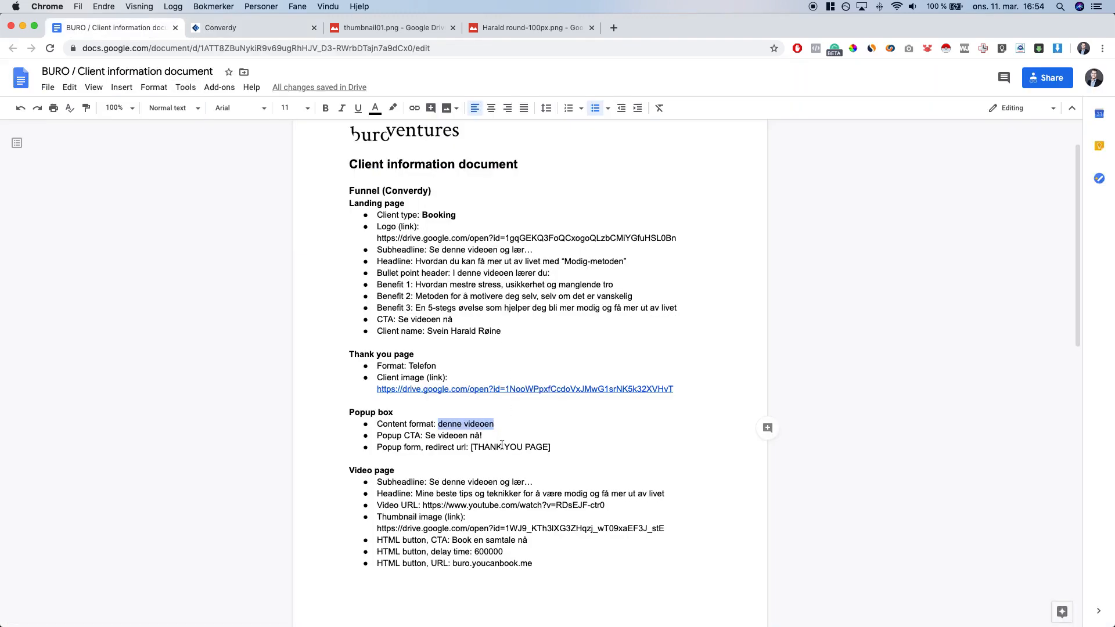
{"action": "mouse_move", "coordinate": [431, 435]}
{"action": "left_mouse_down"}
{"action": "mouse_move", "coordinate": [482, 435]}
{"action": "mouse_move", "coordinate": [425, 436]}
{"action": "left_mouse_up"}
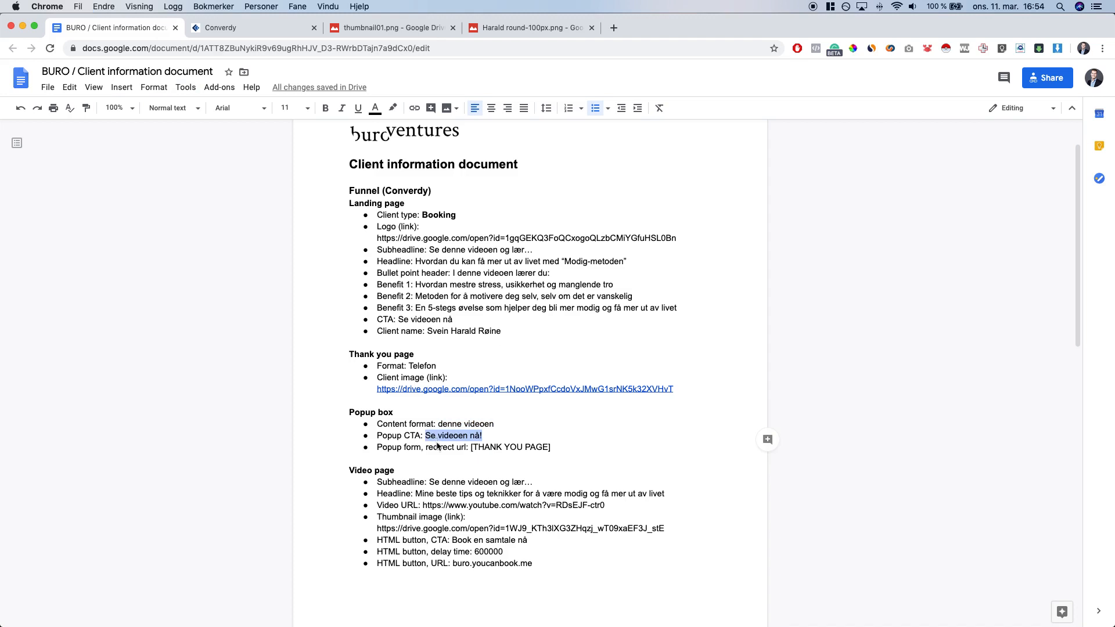
{"action": "key", "text": "ctrl+Tab"}
{"action": "key", "text": "super+v"}
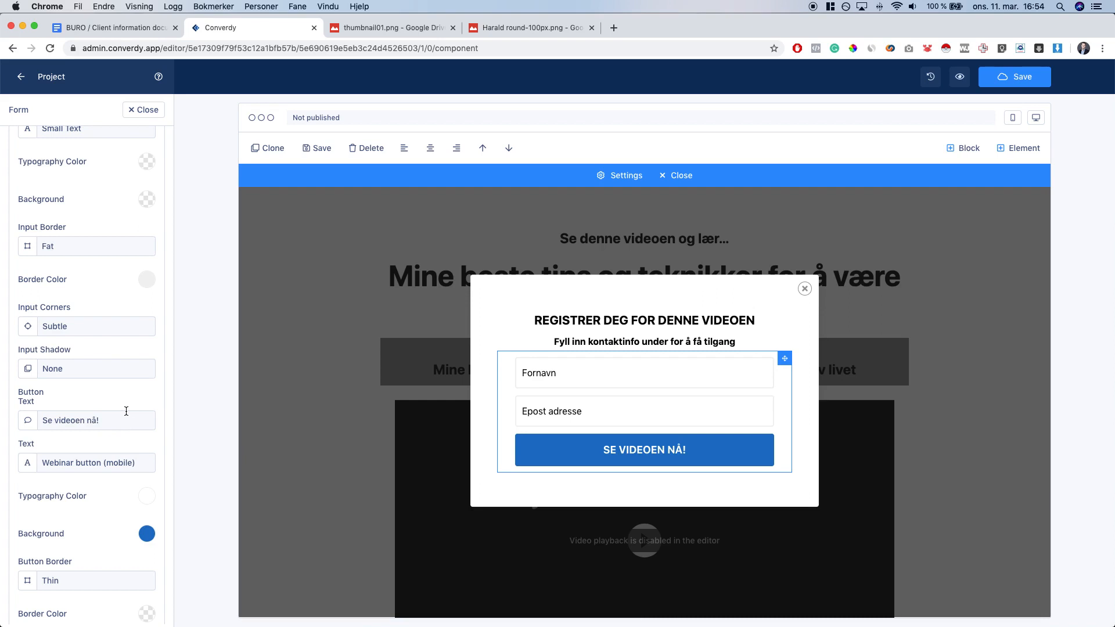
{"action": "scroll", "coordinate": [127, 410], "scroll_direction": "up", "scroll_amount": 5}
Inspect the popup form's current /thank-you redirect, then close the form settings
{"action": "triple_click", "coordinate": [39, 277]}
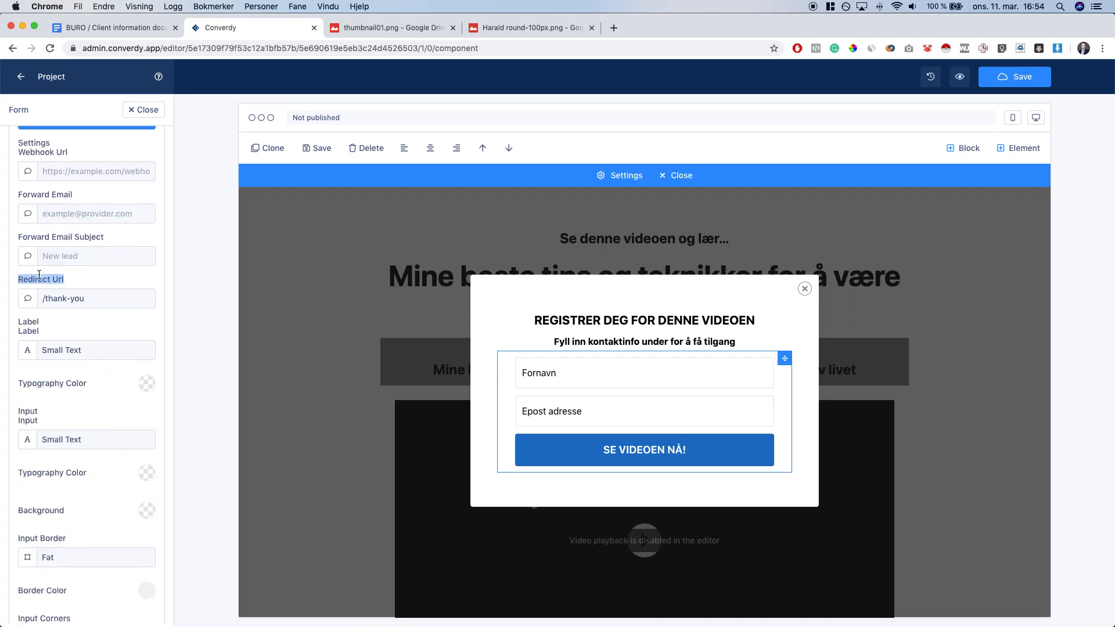
{"action": "triple_click", "coordinate": [94, 299]}
{"action": "left_click", "coordinate": [97, 299]}
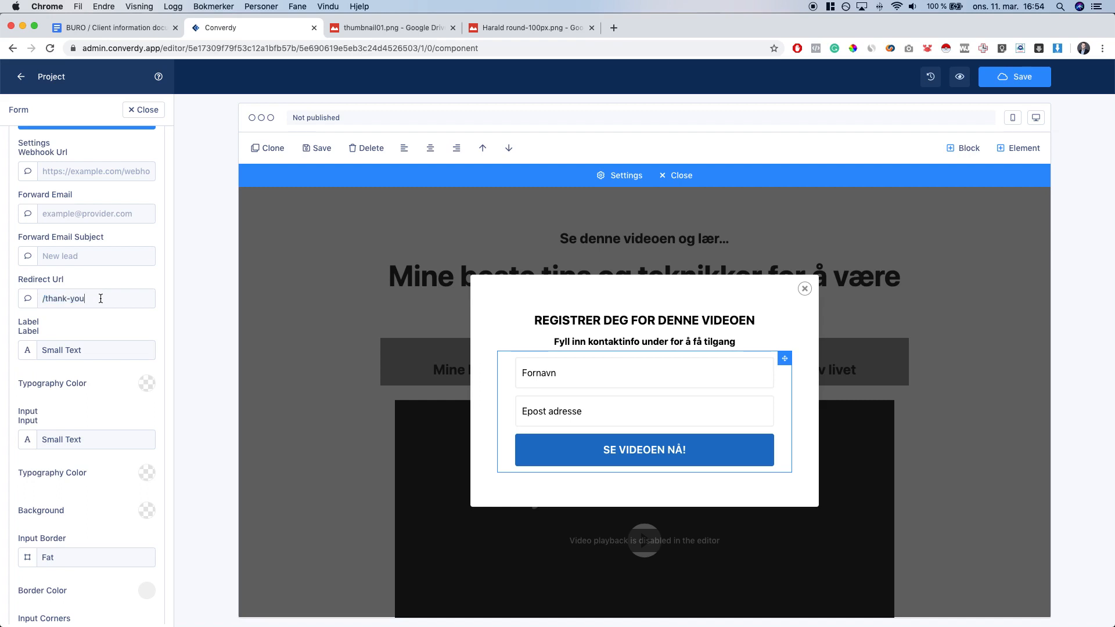
{"action": "left_click", "coordinate": [134, 110]}
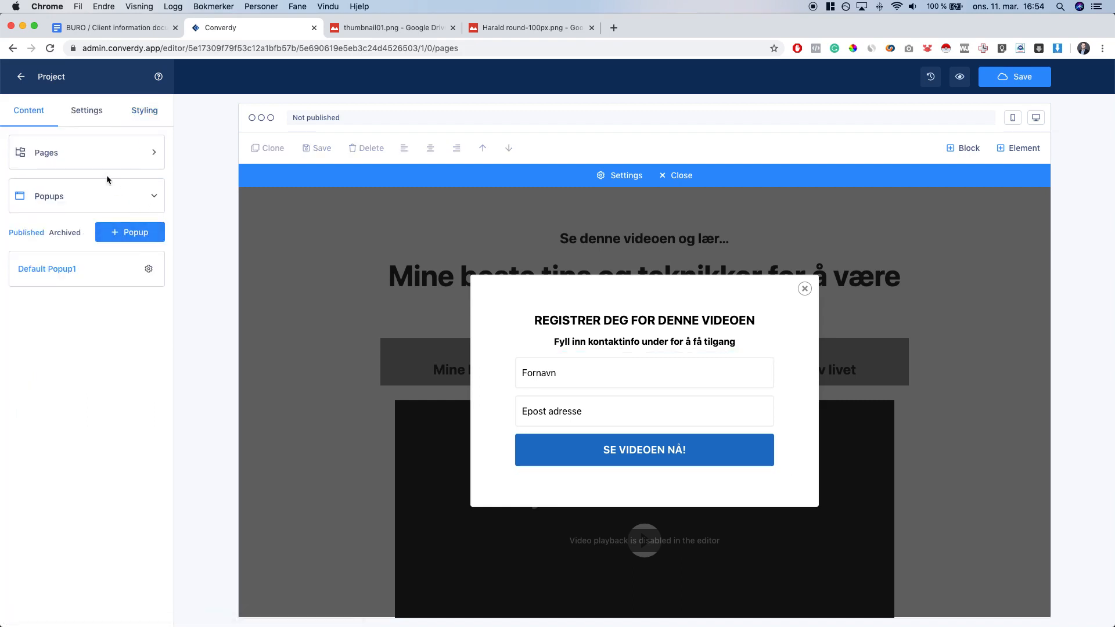
Check that the Video page template's Page Path is 'video'
{"action": "left_click", "coordinate": [71, 160]}
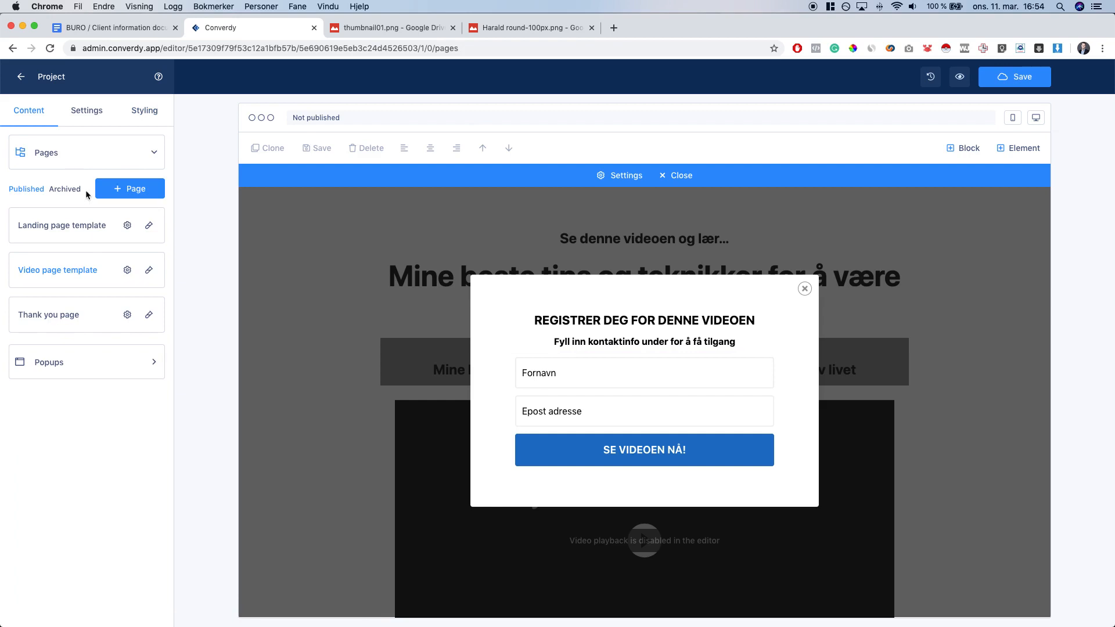
{"action": "left_click", "coordinate": [52, 274]}
{"action": "left_click", "coordinate": [127, 270]}
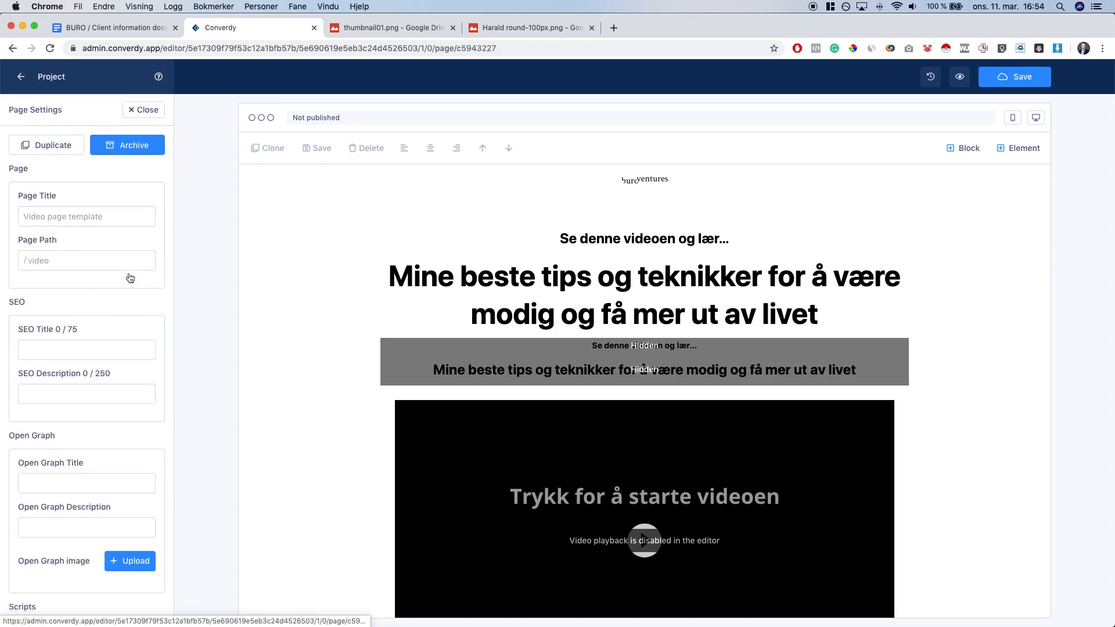
{"action": "left_click", "coordinate": [65, 263]}
{"action": "left_click_drag", "start_coordinate": [64, 263], "coordinate": [25, 266]}
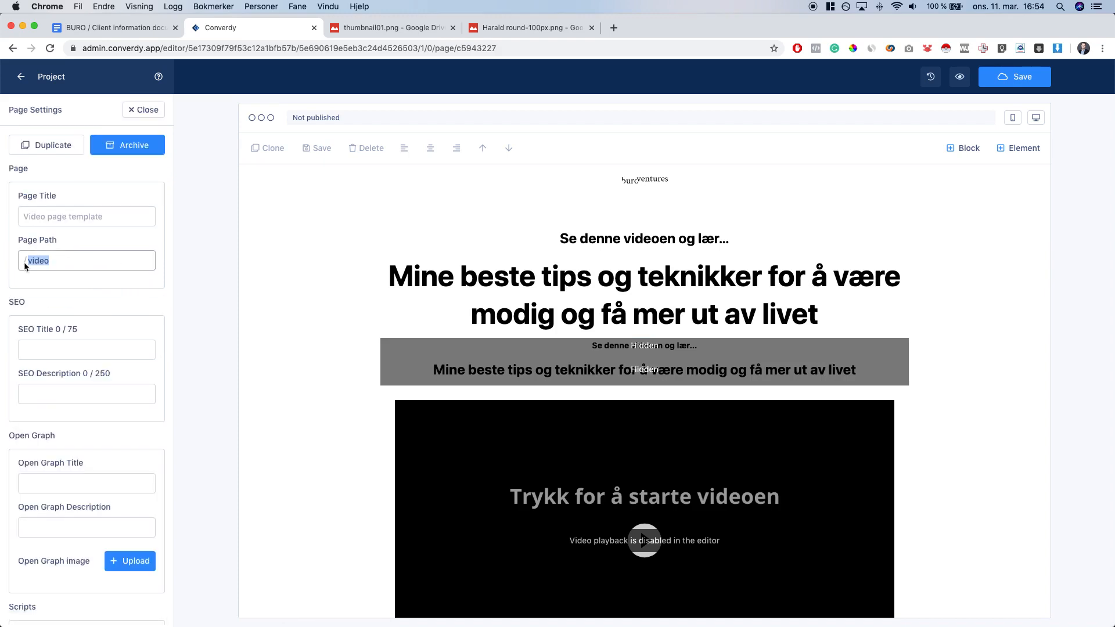
{"action": "key", "text": "BackSpace"}
{"action": "left_click", "coordinate": [60, 262]}
{"action": "double_click", "coordinate": [69, 264]}
{"action": "left_click", "coordinate": [143, 110]}
Set Default Popup1's form Redirect Url from /thank-you to /video
{"action": "left_click", "coordinate": [70, 367]}
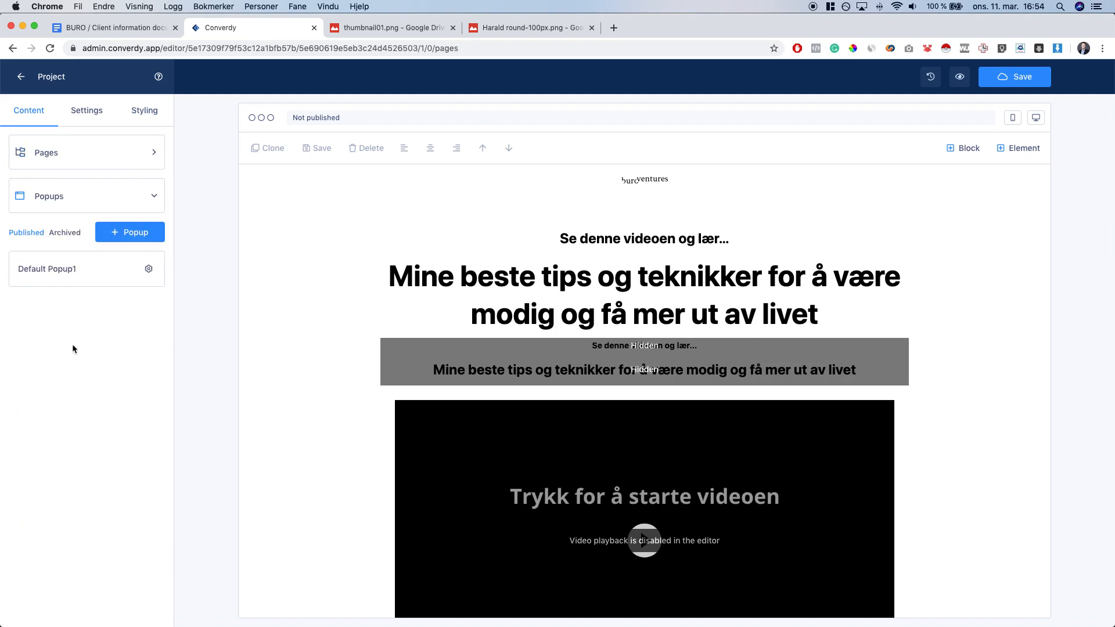
{"action": "left_click", "coordinate": [48, 270]}
{"action": "left_click", "coordinate": [577, 392]}
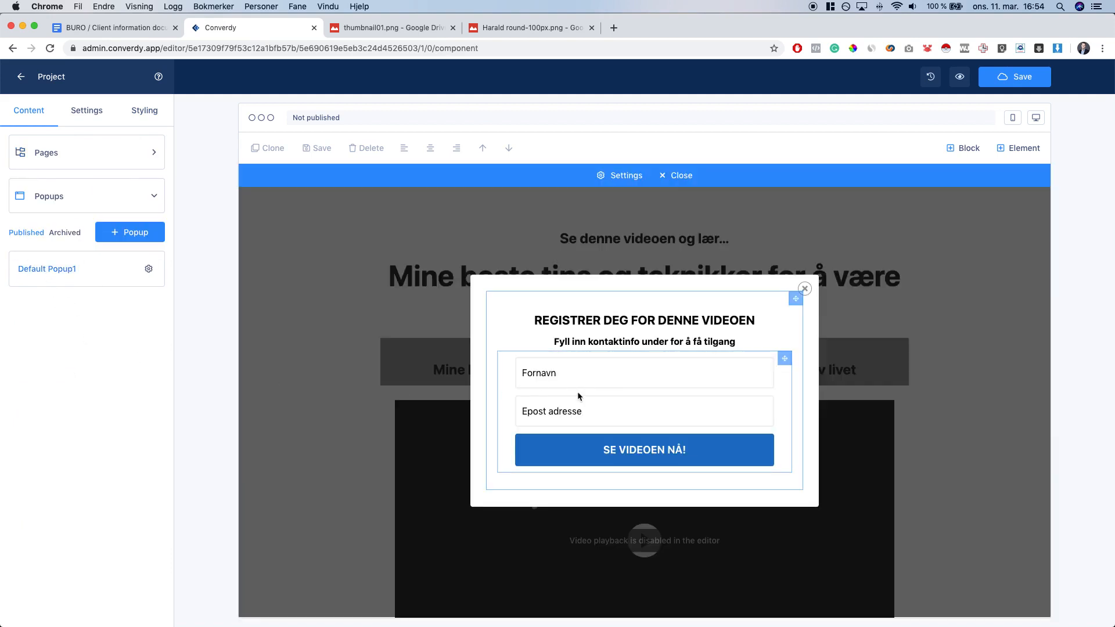
{"action": "triple_click", "coordinate": [93, 504]}
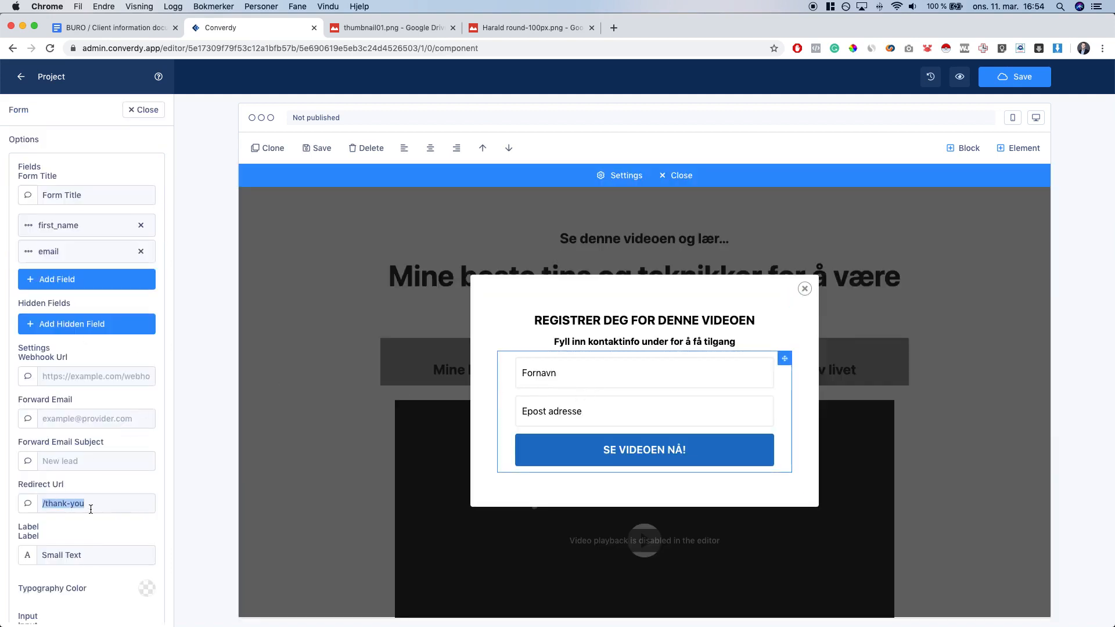
{"action": "type", "text": "video"}
{"action": "type", "text": "/"}
{"action": "left_click_drag", "start_coordinate": [69, 503], "coordinate": [44, 496]}
{"action": "left_click", "coordinate": [805, 289]}
Save, replace valid-country-986 with the client's own subdomain name, and publish to converdy.link
{"action": "left_click", "coordinate": [1018, 87]}
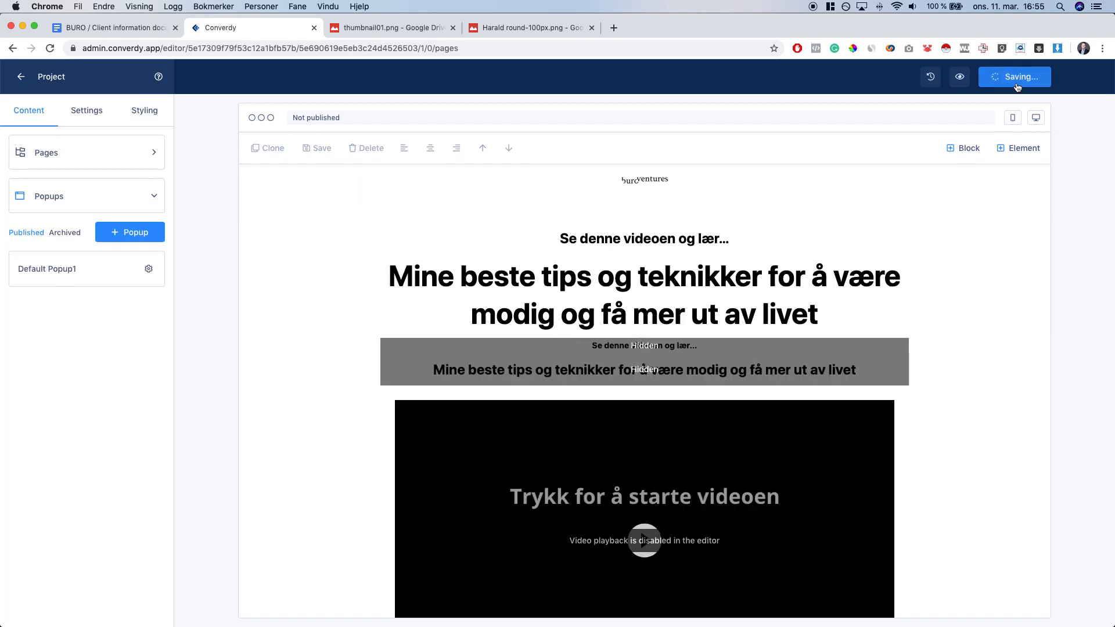
{"action": "left_click", "coordinate": [1011, 82]}
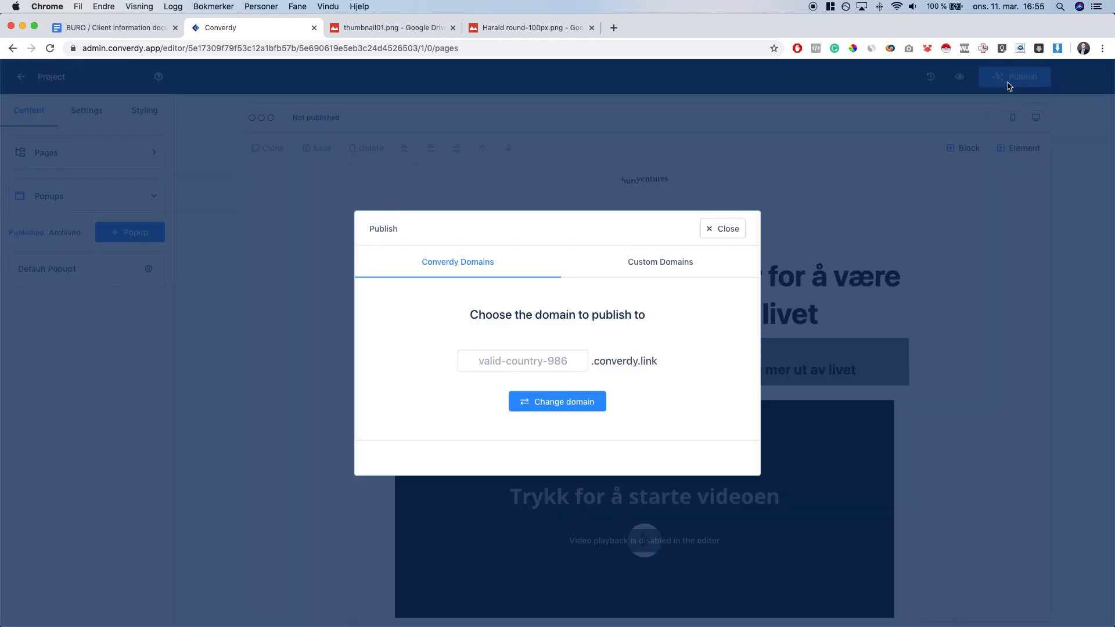
{"action": "double_click", "coordinate": [574, 360]}
{"action": "triple_click", "coordinate": [573, 360]}
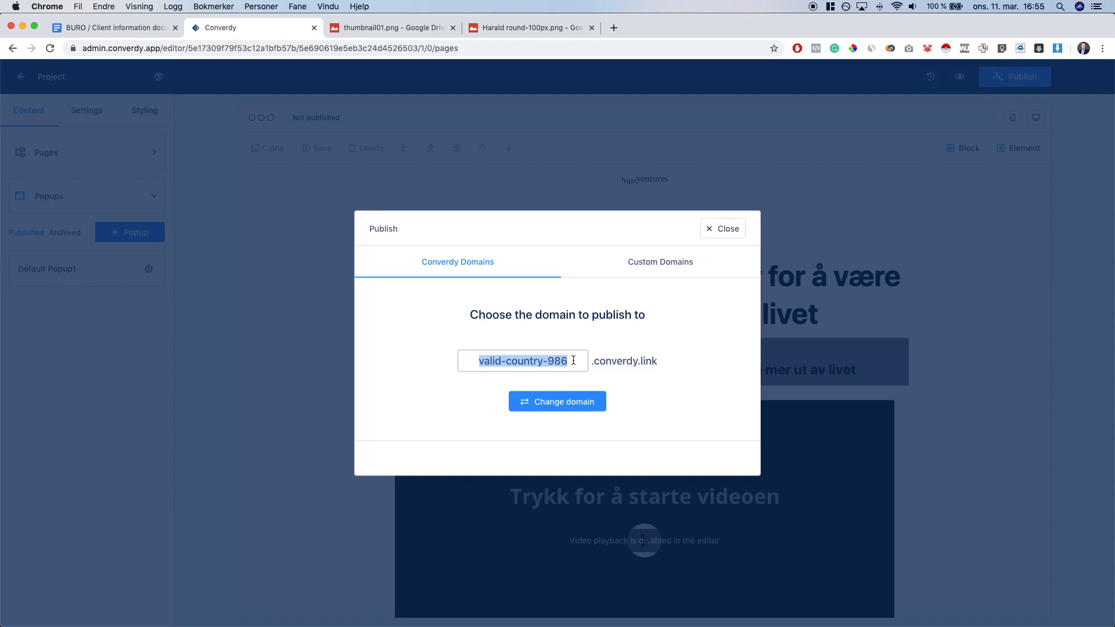
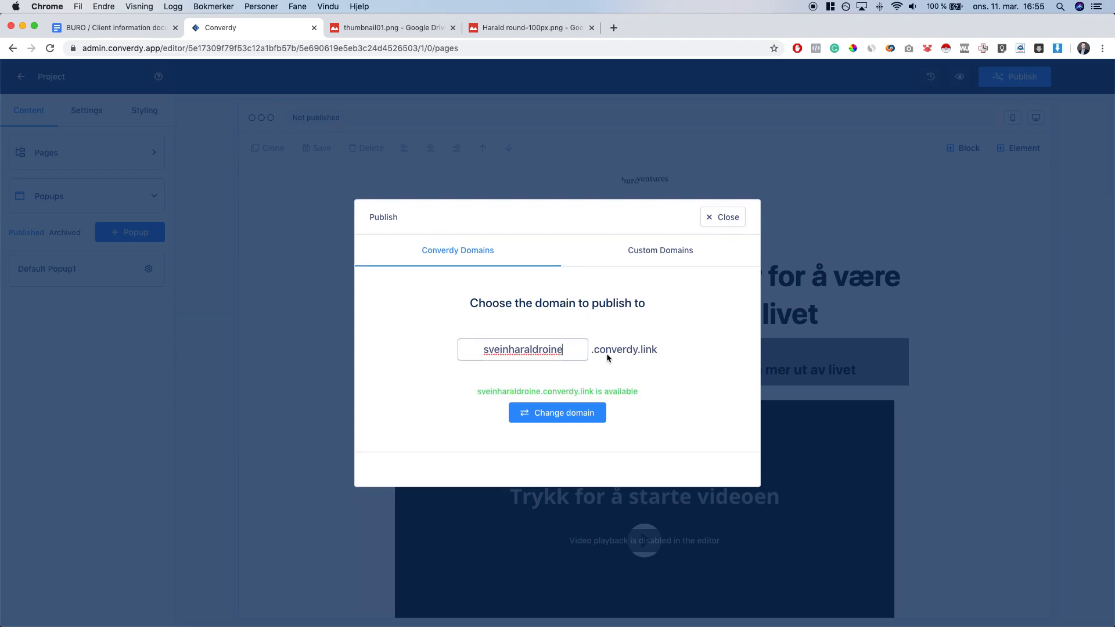
{"action": "left_click", "coordinate": [593, 417]}
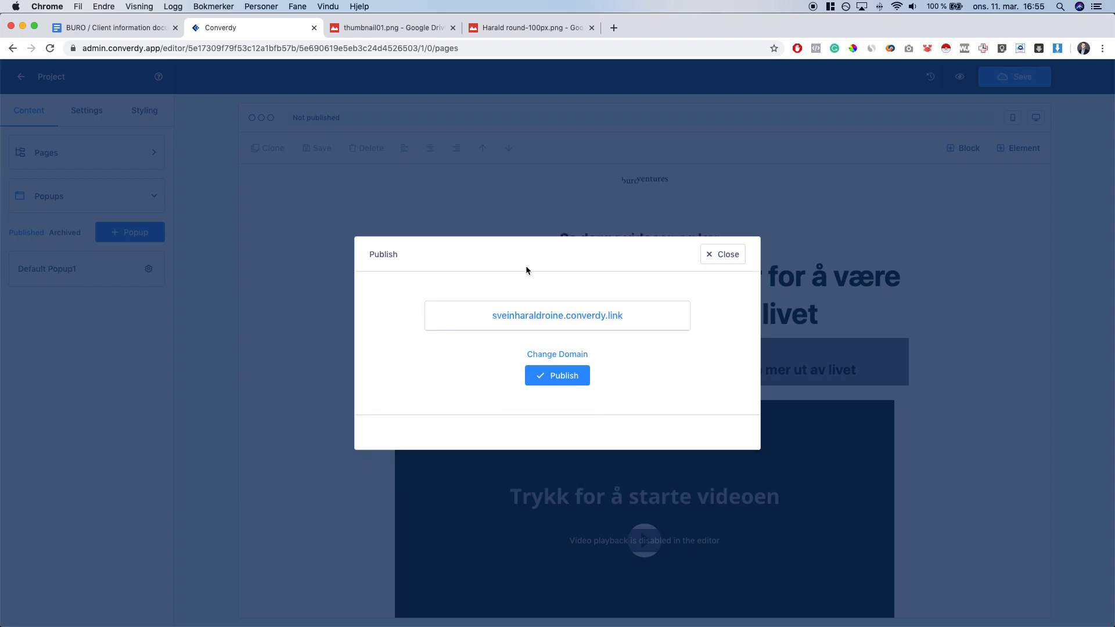
{"action": "left_click", "coordinate": [559, 381]}
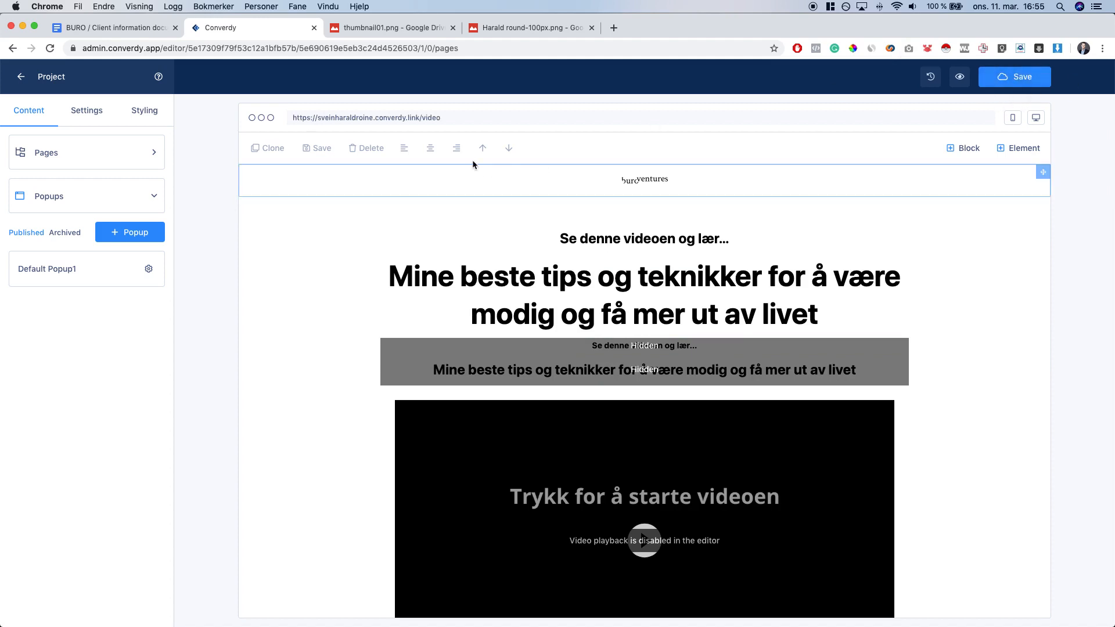
Open the live /video page and the Landing page template's live /lp page in new tabs
{"action": "left_click", "coordinate": [326, 119]}
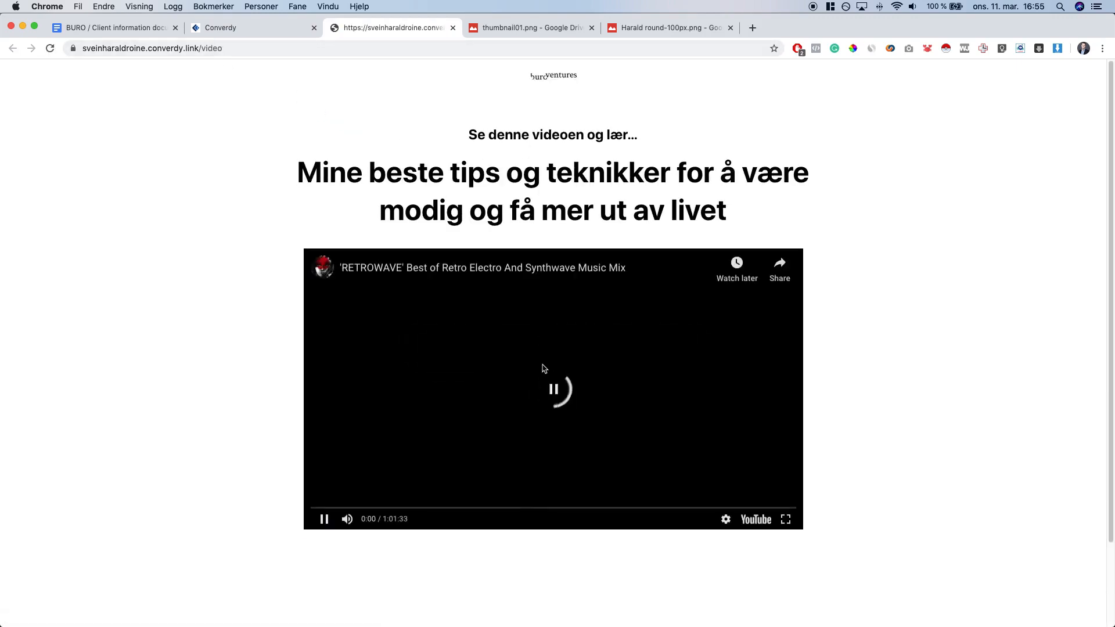
{"action": "left_click", "coordinate": [269, 29]}
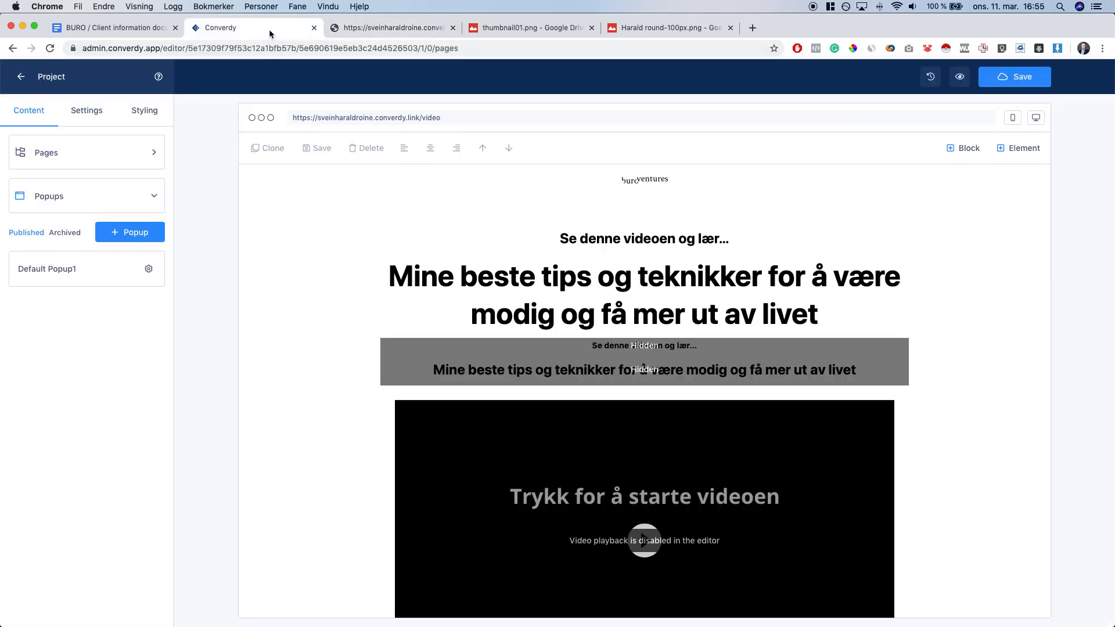
{"action": "left_click", "coordinate": [89, 153]}
{"action": "left_click", "coordinate": [75, 226]}
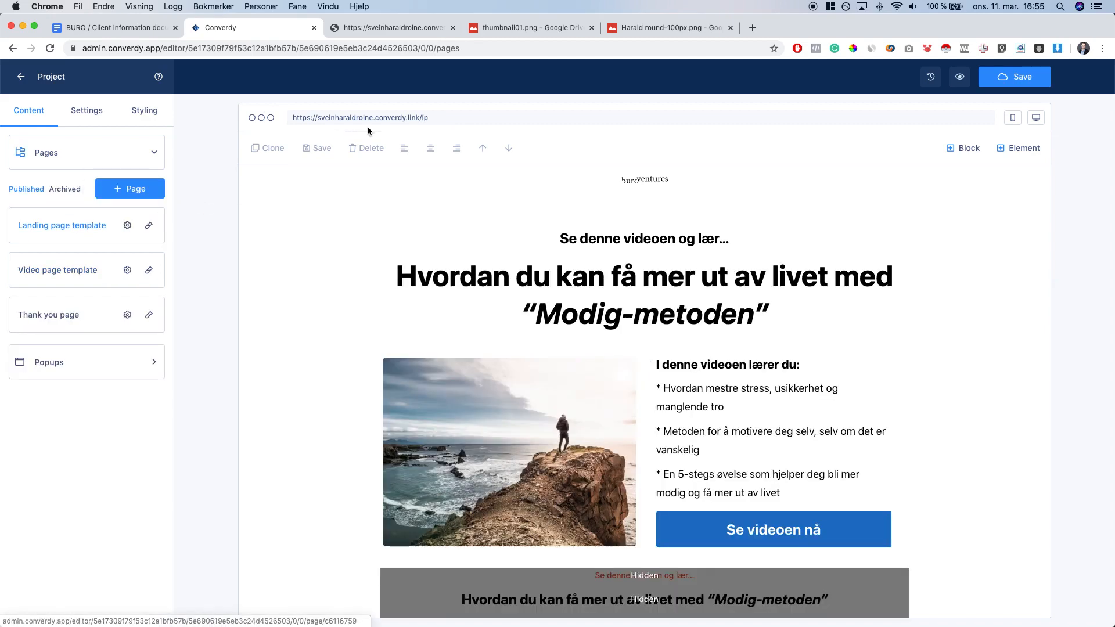
{"action": "left_click", "coordinate": [389, 119]}
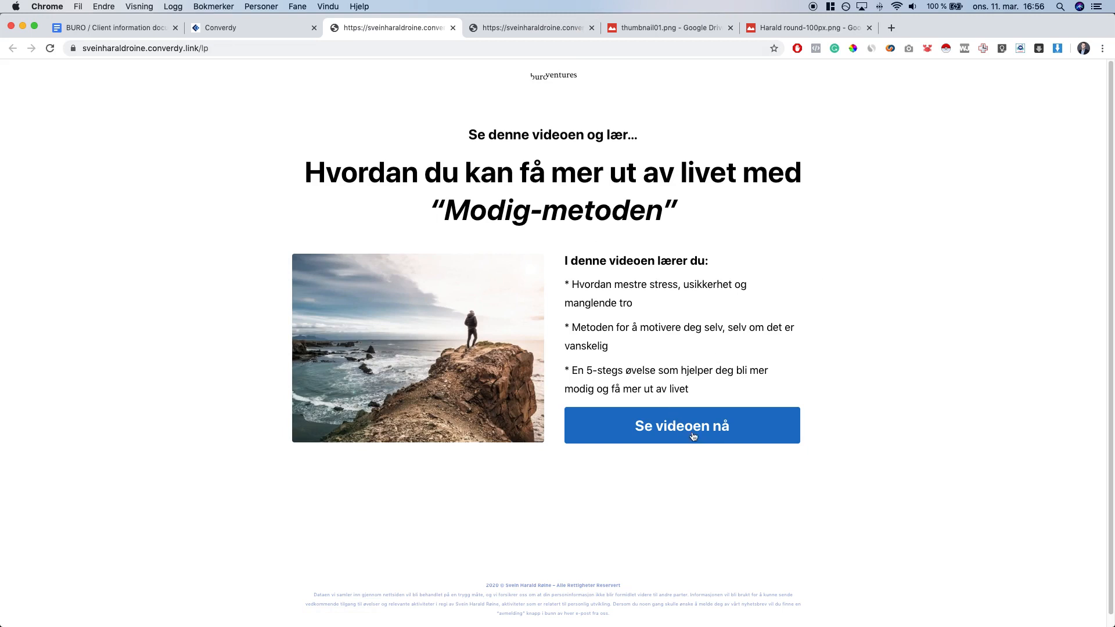
Submit the Se videoen nå popup with first name 'test' and a test e-mail address
{"action": "left_click", "coordinate": [731, 433]}
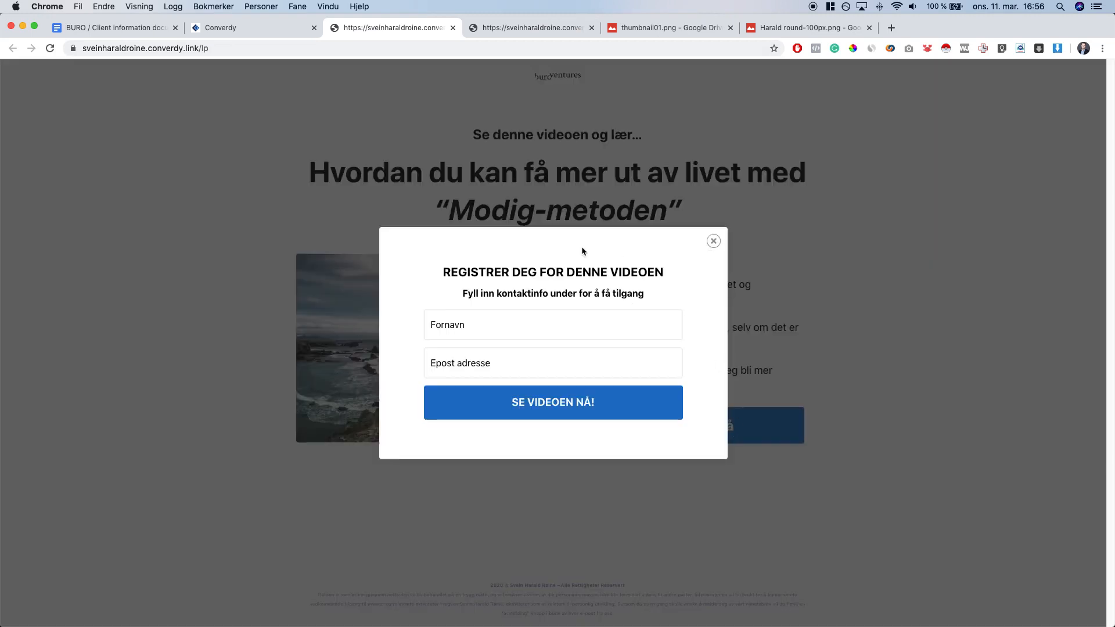
{"action": "left_click", "coordinate": [481, 331]}
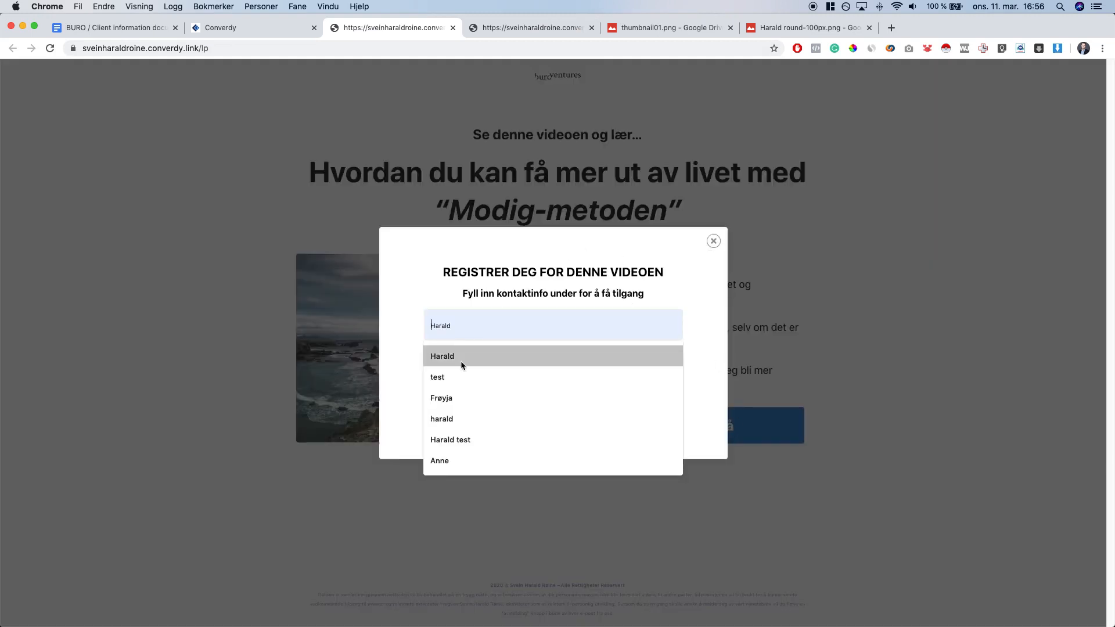
{"action": "left_click", "coordinate": [461, 356]}
{"action": "left_click", "coordinate": [491, 324]}
{"action": "key", "text": "super+a"}
{"action": "key", "text": "Tab"}
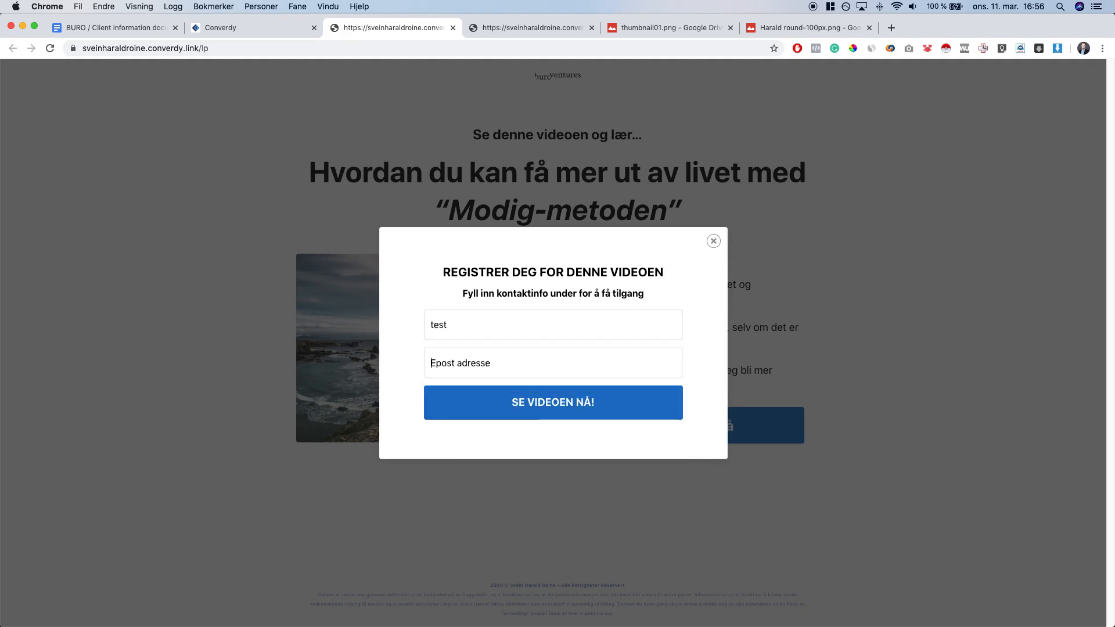
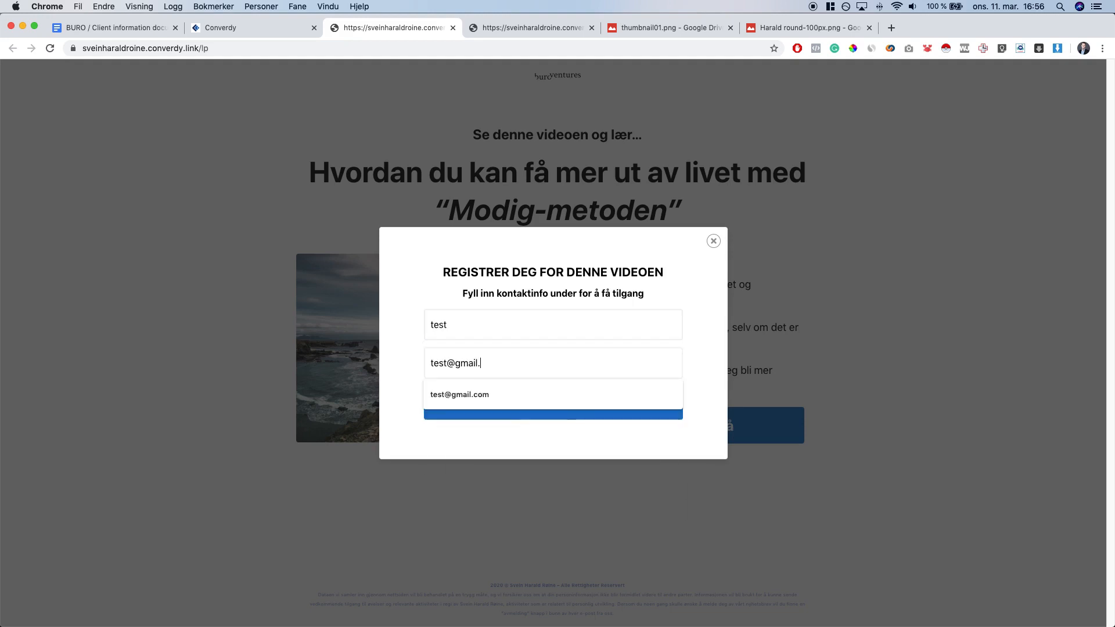
{"action": "key", "text": "Tab"}
{"action": "left_click", "coordinate": [579, 409]}
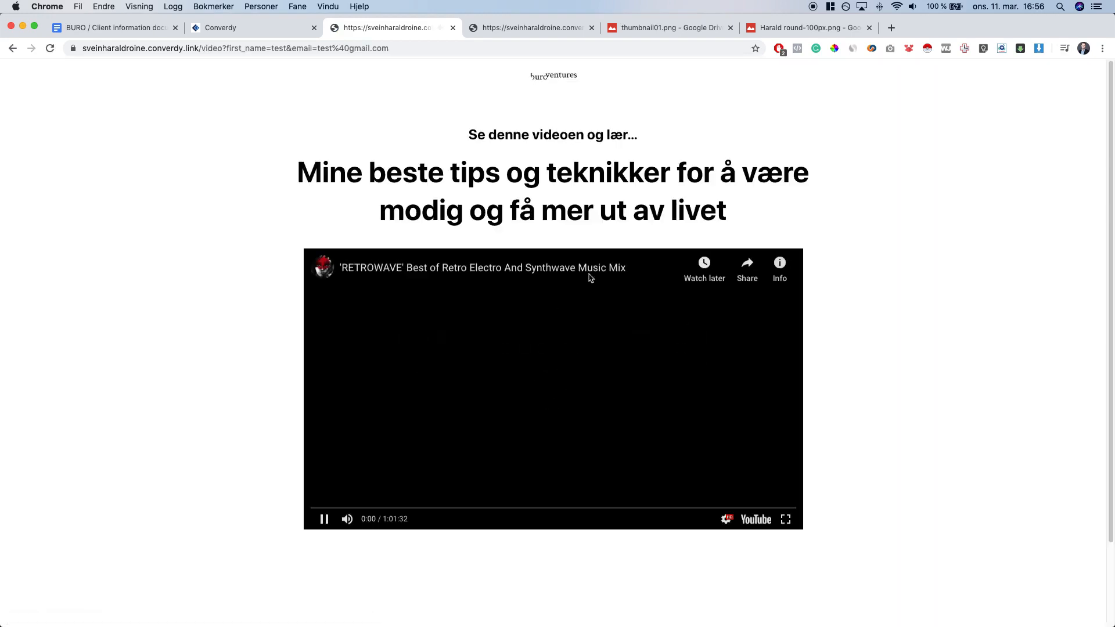
Pause the embedded video on the /video page and dismiss the More videos suggestions
{"action": "left_click", "coordinate": [589, 278]}
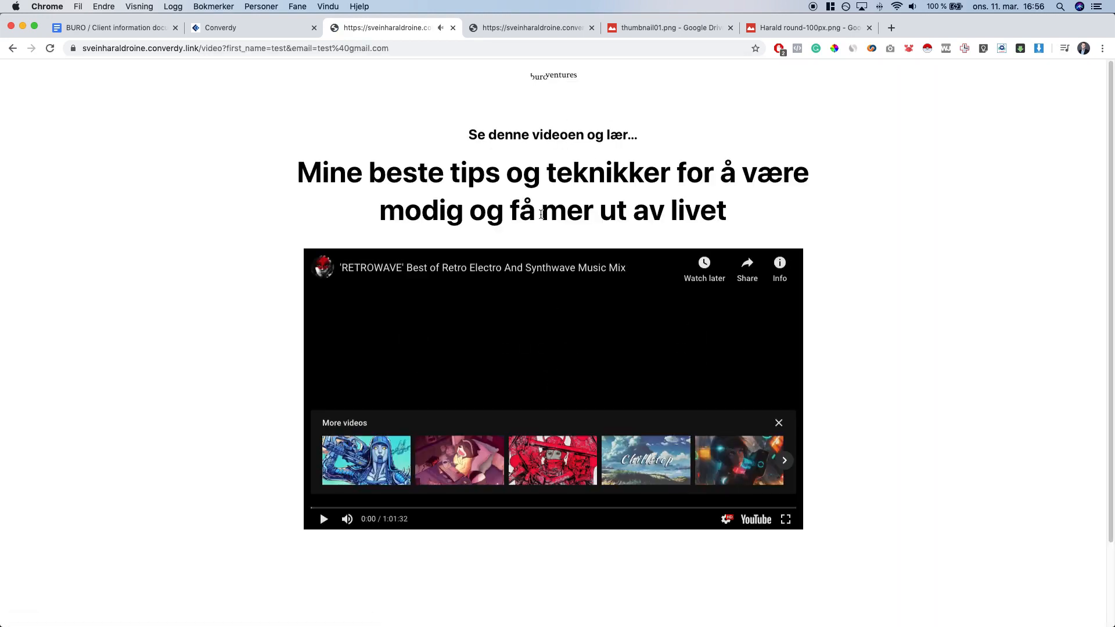
{"action": "left_click", "coordinate": [778, 424]}
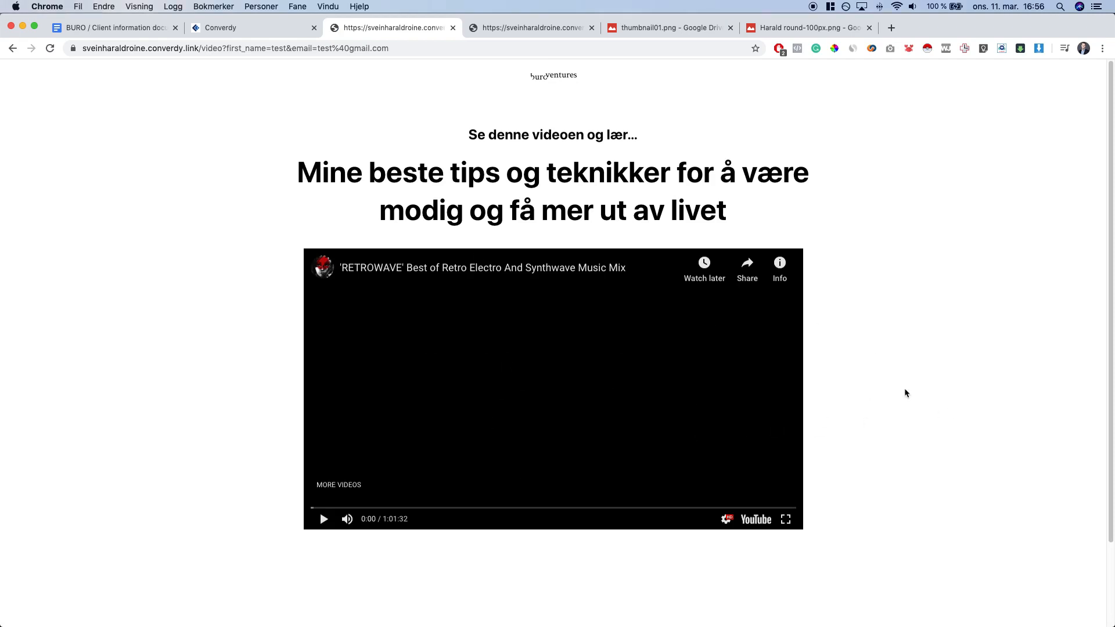
{"action": "scroll", "coordinate": [906, 393], "scroll_direction": "down", "scroll_amount": 3}
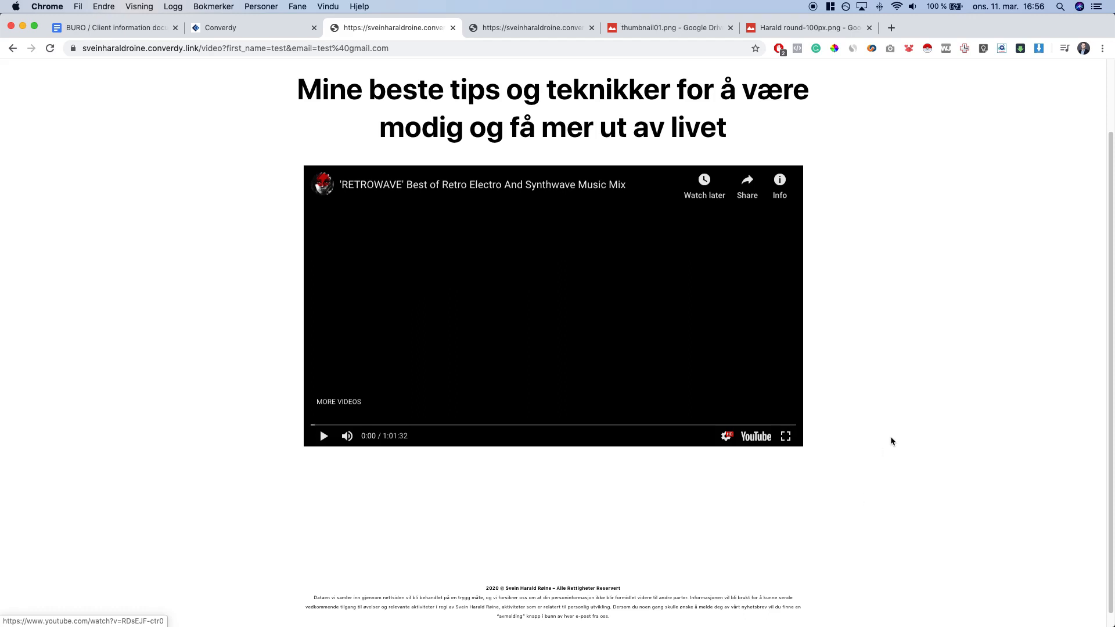
{"action": "scroll", "coordinate": [899, 424], "scroll_direction": "up", "scroll_amount": 2}
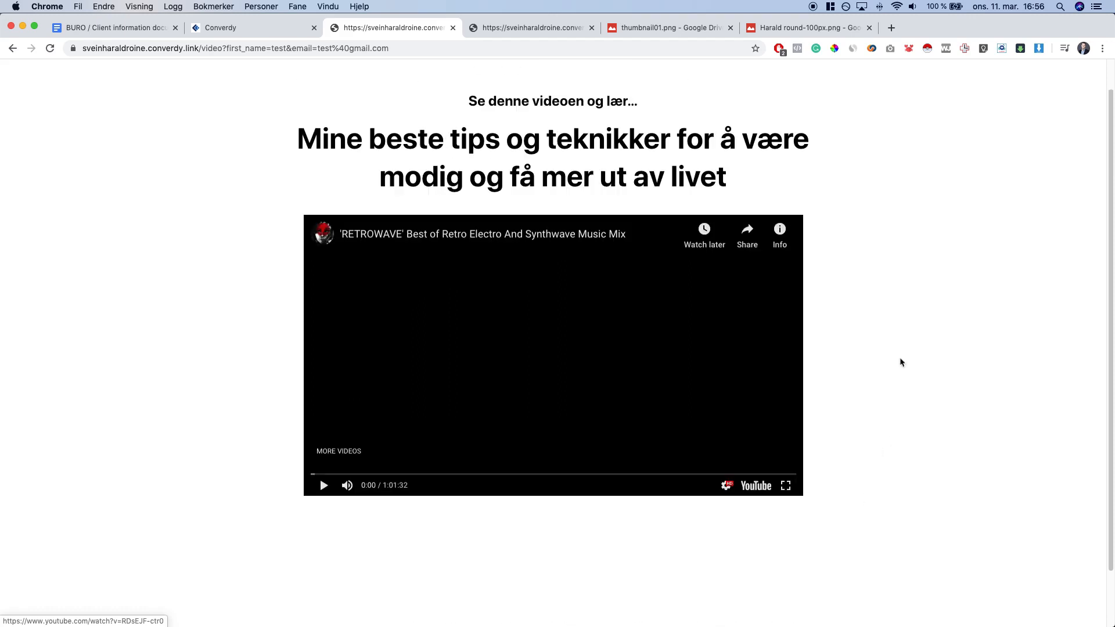
{"action": "scroll", "coordinate": [919, 301], "scroll_direction": "up", "scroll_amount": 1}
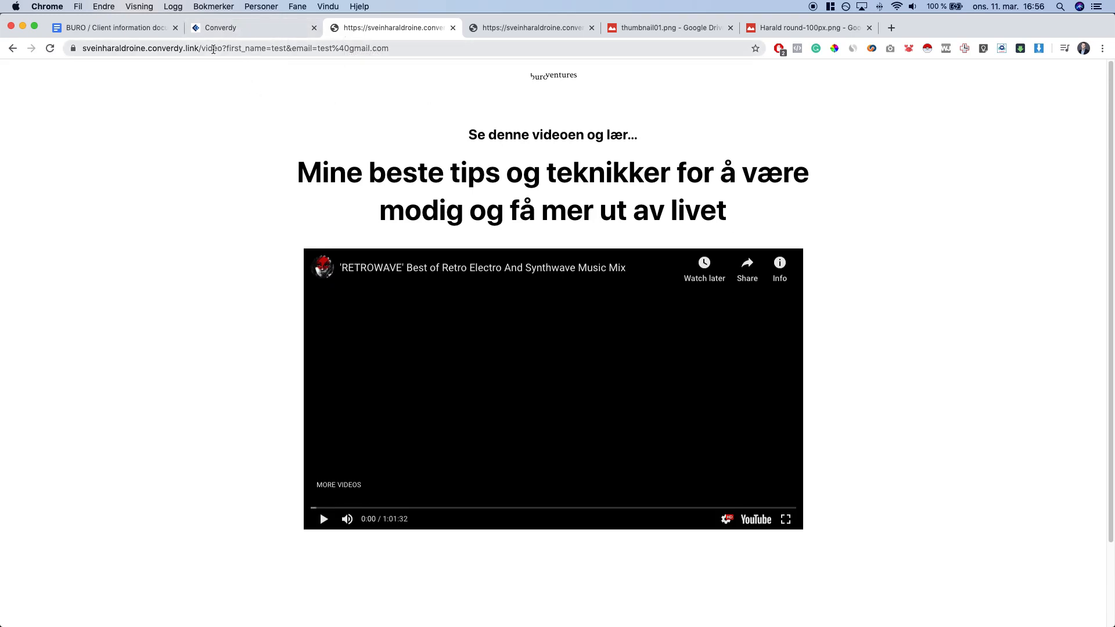
Load the live /btakk thank-you page and review its personalised greeting
{"action": "left_click", "coordinate": [220, 28]}
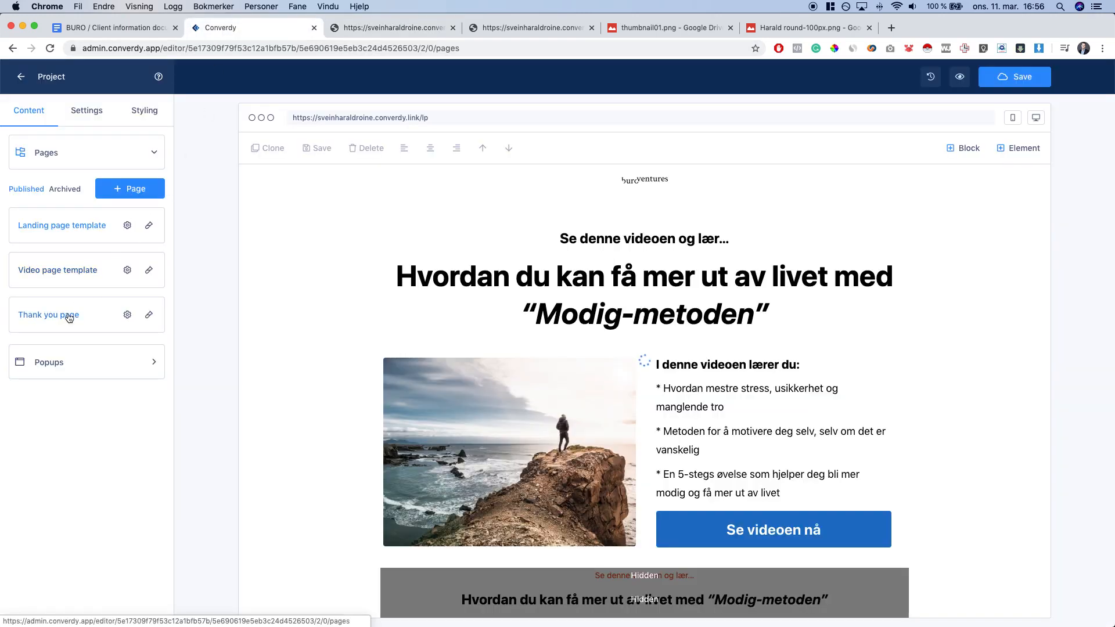
{"action": "left_click", "coordinate": [64, 315]}
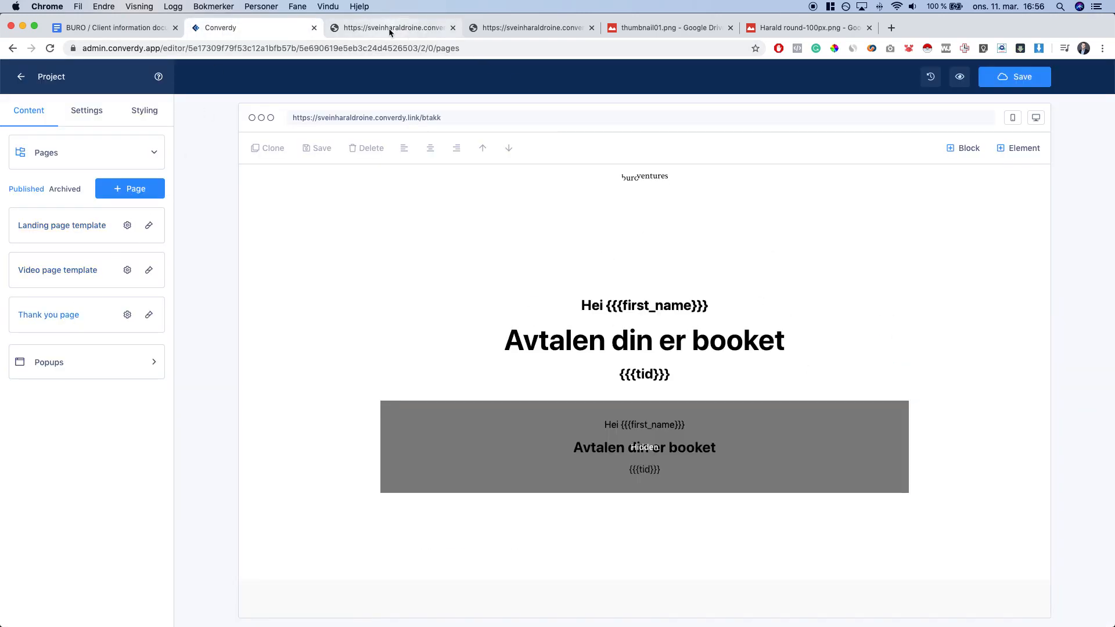
{"action": "left_click", "coordinate": [388, 28]}
{"action": "double_click", "coordinate": [225, 54]}
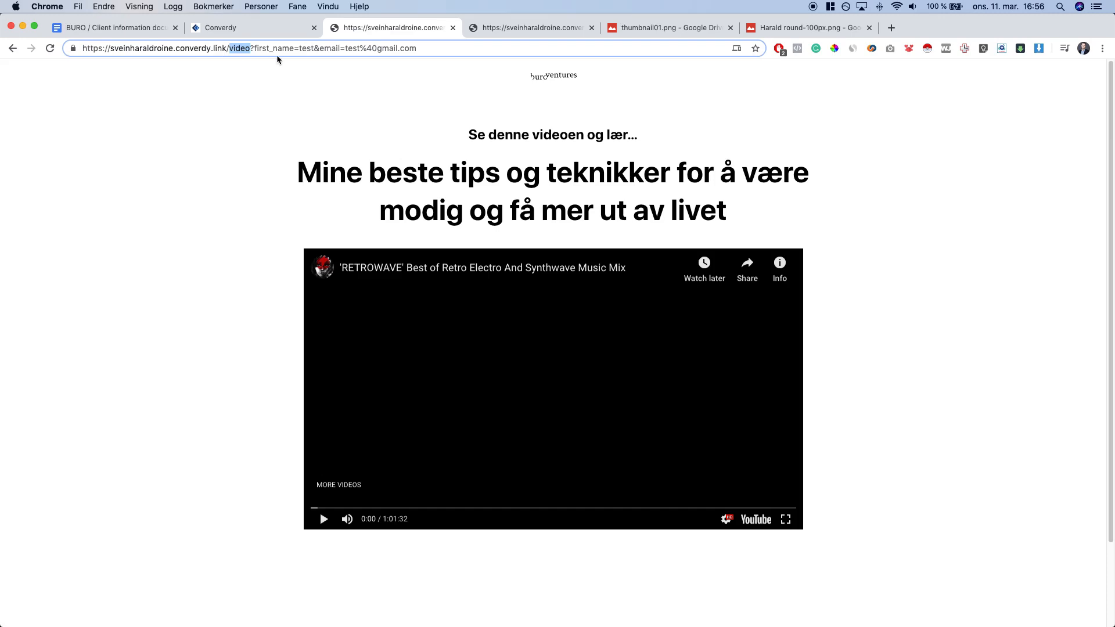
{"action": "type", "text": "btakk"}
{"action": "key", "text": "Return"}
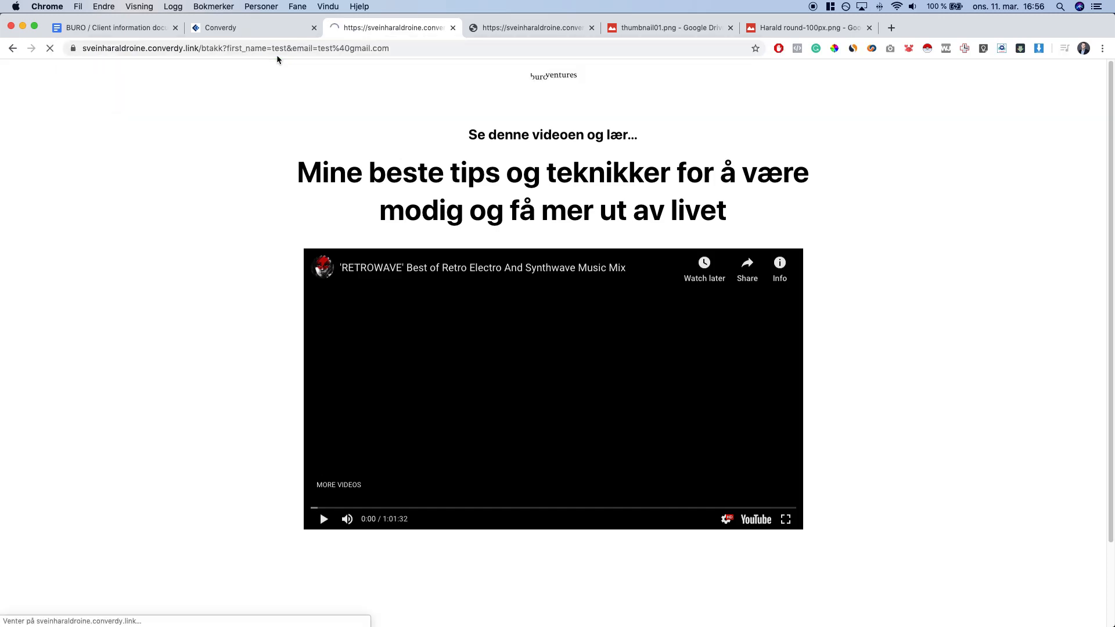
{"action": "left_click_drag", "start_coordinate": [528, 195], "coordinate": [896, 269]}
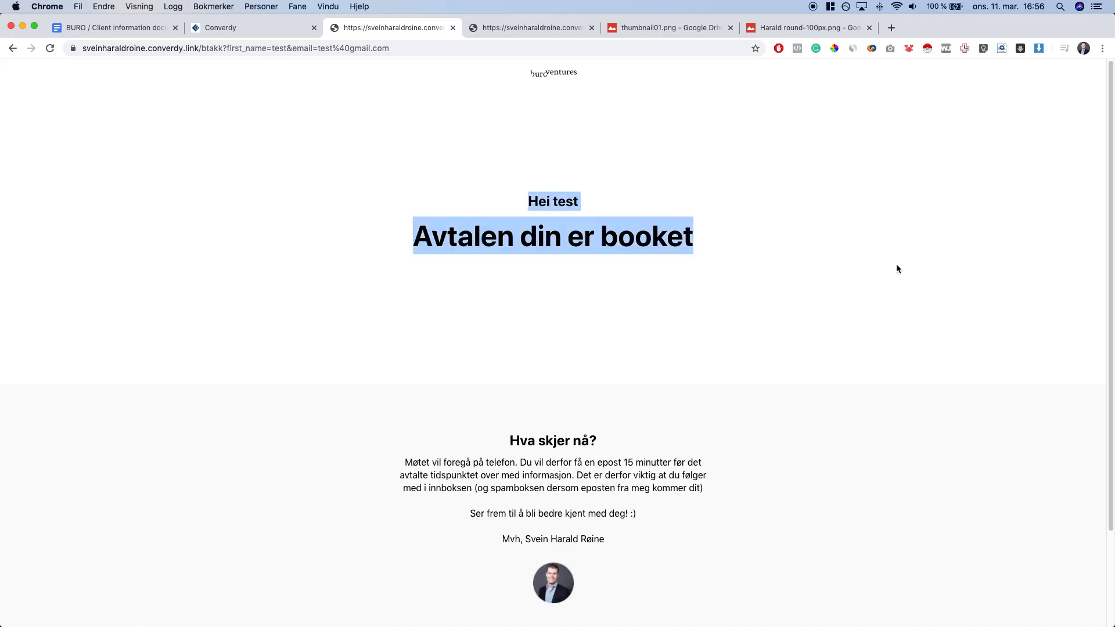
{"action": "left_click", "coordinate": [896, 269]}
{"action": "scroll", "coordinate": [861, 272], "scroll_direction": "down", "scroll_amount": 4}
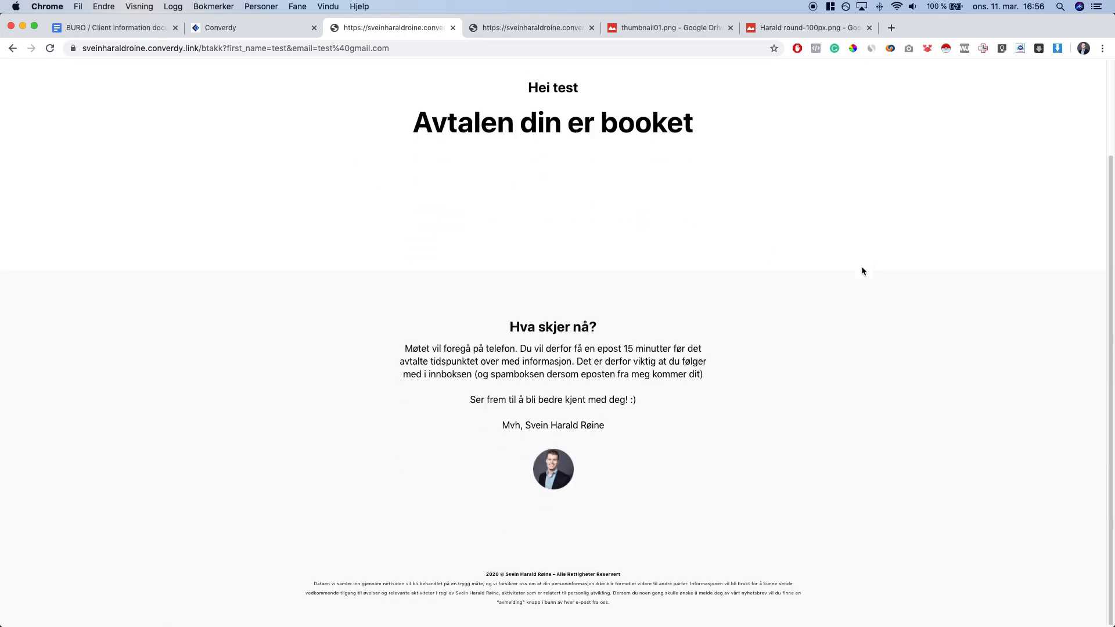
{"action": "scroll", "coordinate": [861, 272], "scroll_direction": "up", "scroll_amount": 4}
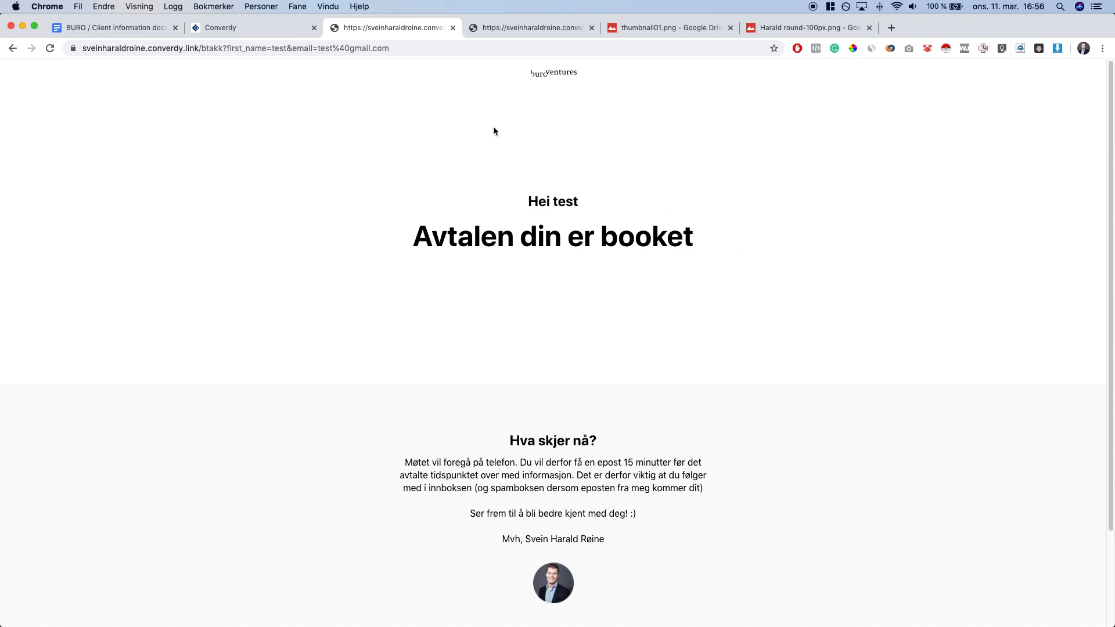
Go back to the video page, pause it, and load the live landing page at /lp
{"action": "left_click", "coordinate": [12, 49], "text": "super"}
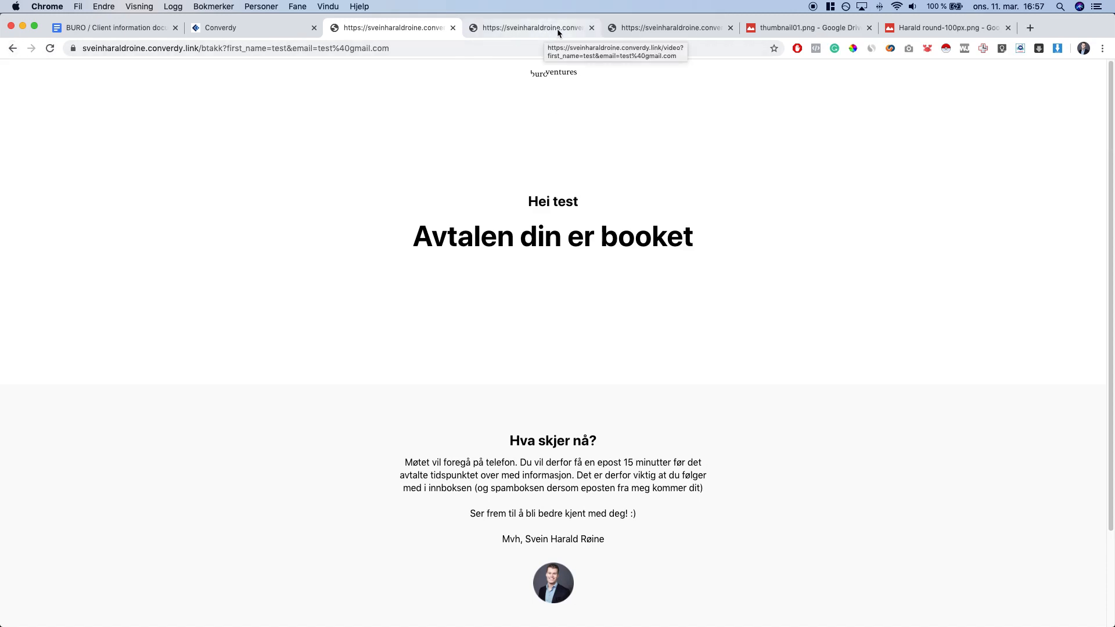
{"action": "key", "text": "super+bracketleft"}
{"action": "left_click", "coordinate": [362, 349]}
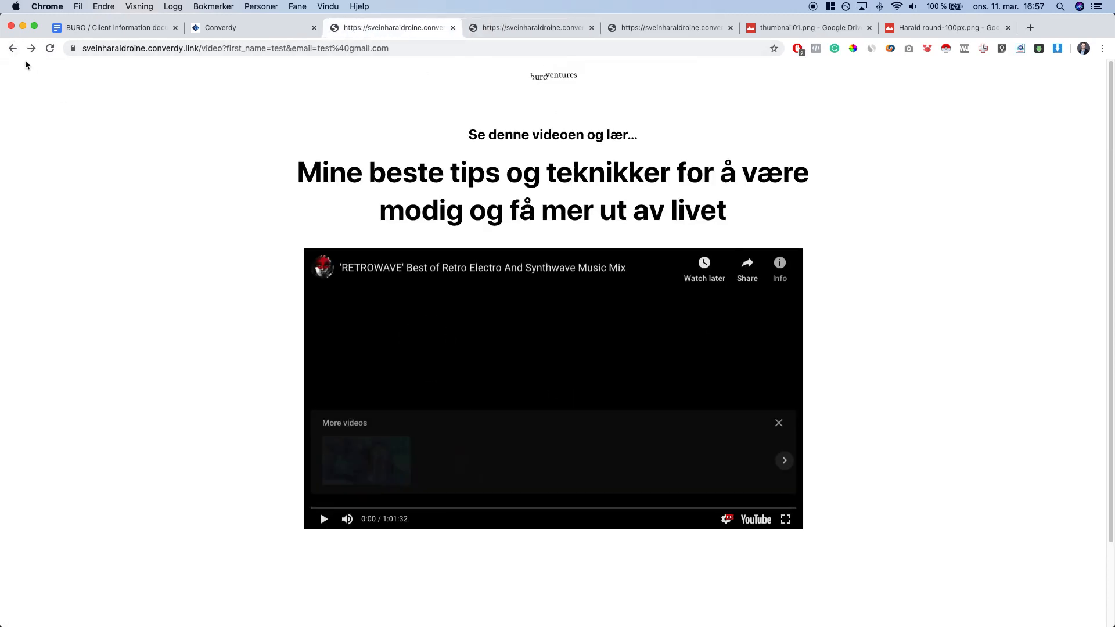
{"action": "left_click_drag", "start_coordinate": [202, 48], "coordinate": [447, 59]}
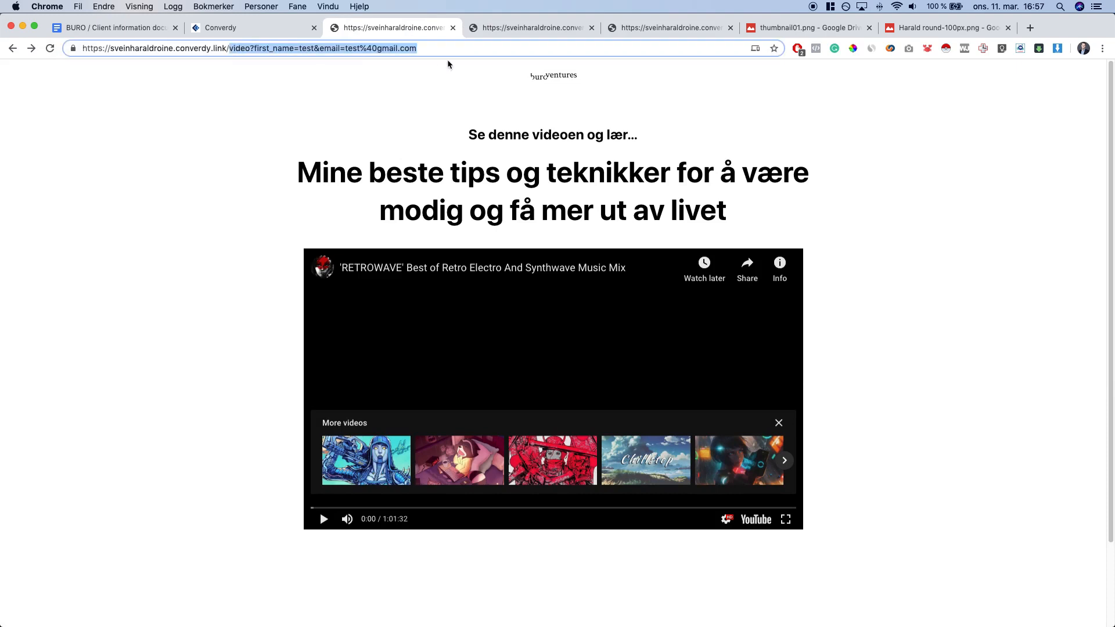
{"action": "type", "text": "lp"}
{"action": "key", "text": "Return"}
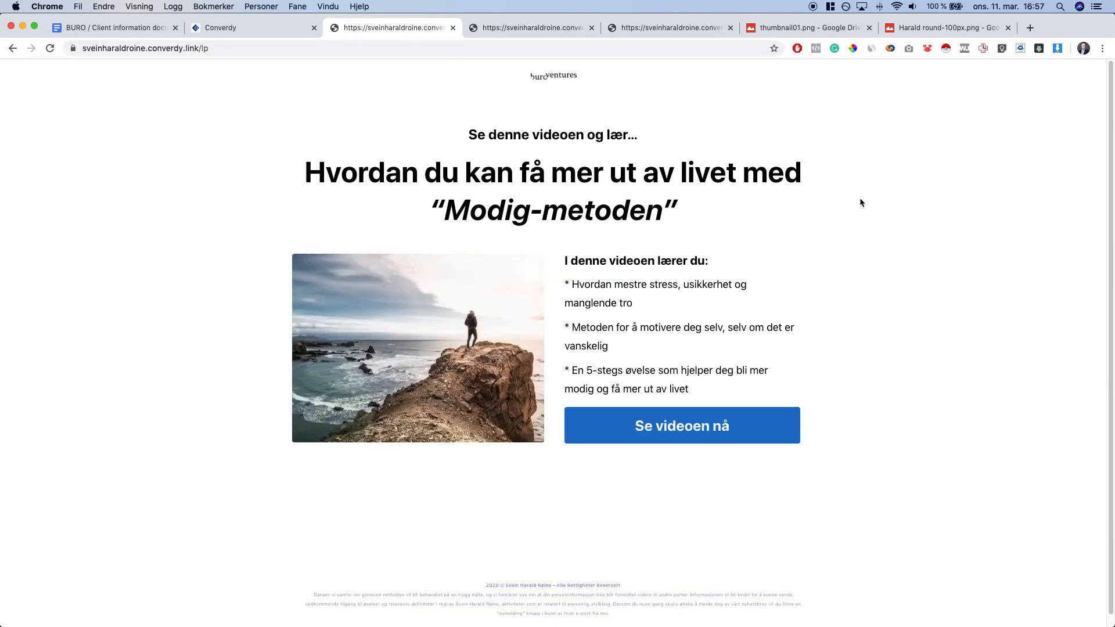